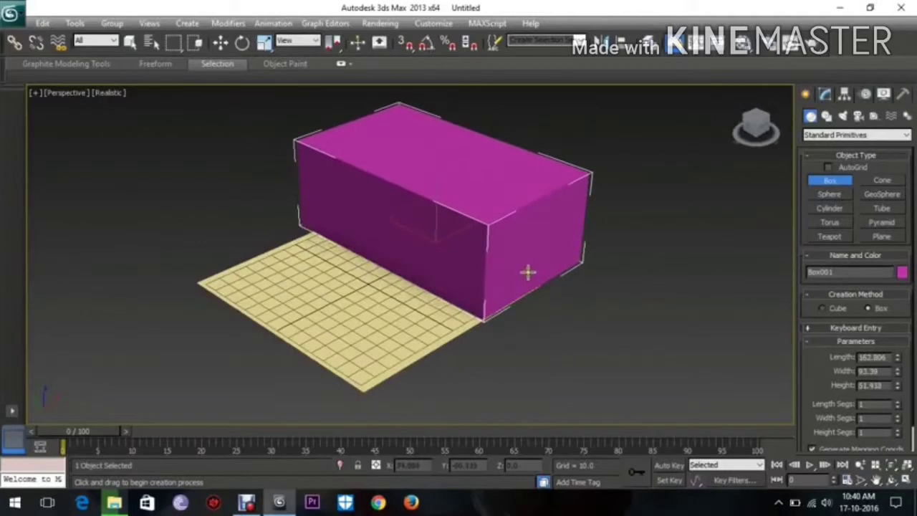
Finish drawing the box over the plane at a height of about 65 units.
{"action": "left_click", "coordinate": [527, 268]}
{"action": "right_click", "coordinate": [527, 266]}
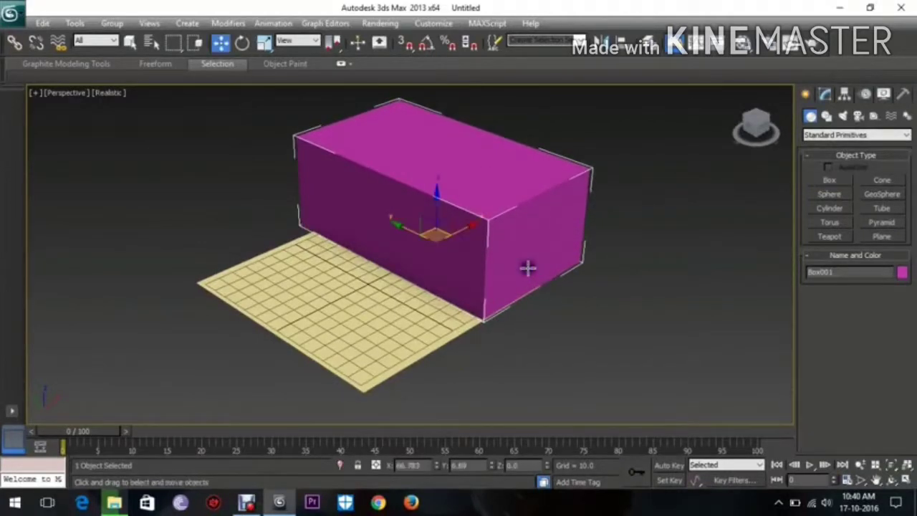
Select the ground plane and set its length and width to 200.
{"action": "left_click", "coordinate": [408, 332]}
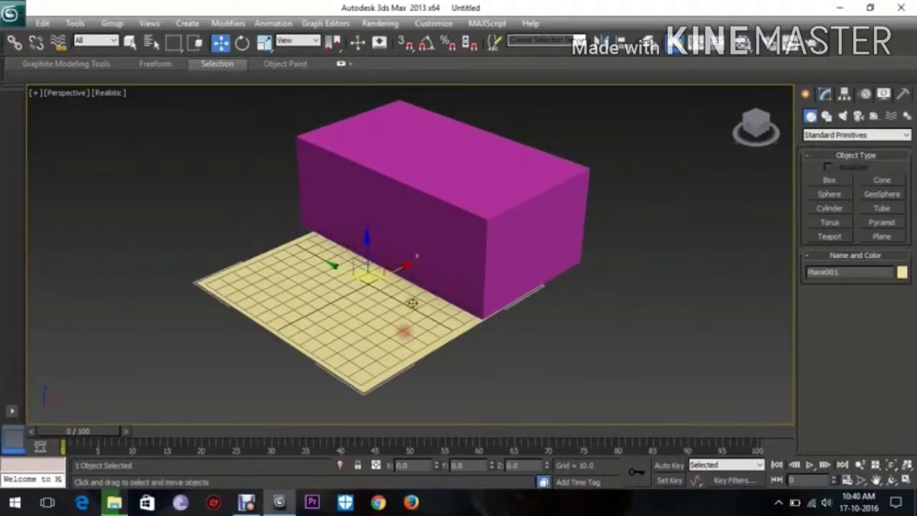
{"action": "left_click", "coordinate": [264, 43]}
{"action": "left_click", "coordinate": [825, 94]}
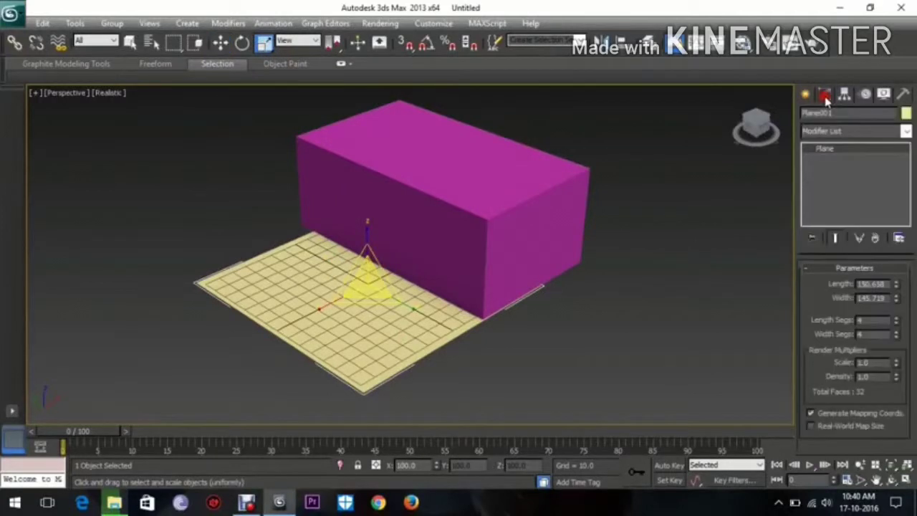
{"action": "left_click_drag", "start_coordinate": [888, 284], "coordinate": [812, 286]}
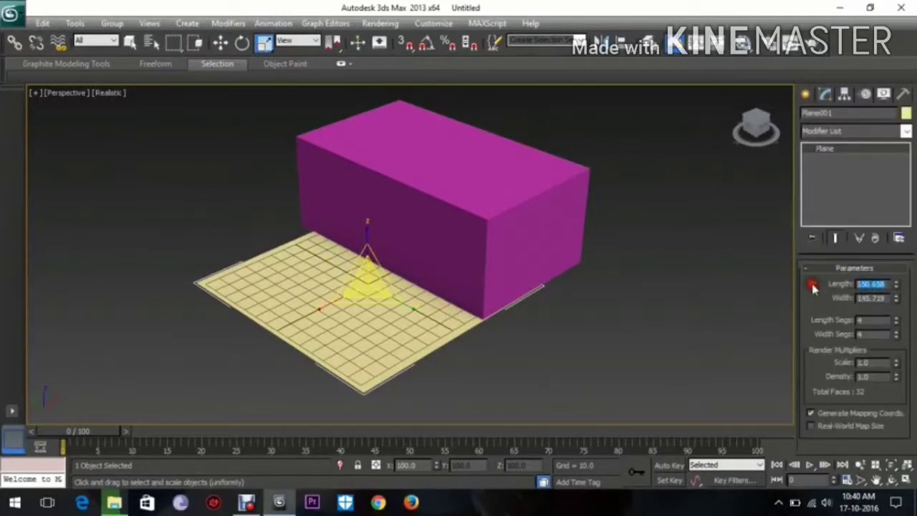
{"action": "type", "text": "200"}
{"action": "key", "text": "Tab"}
{"action": "type", "text": "2"}
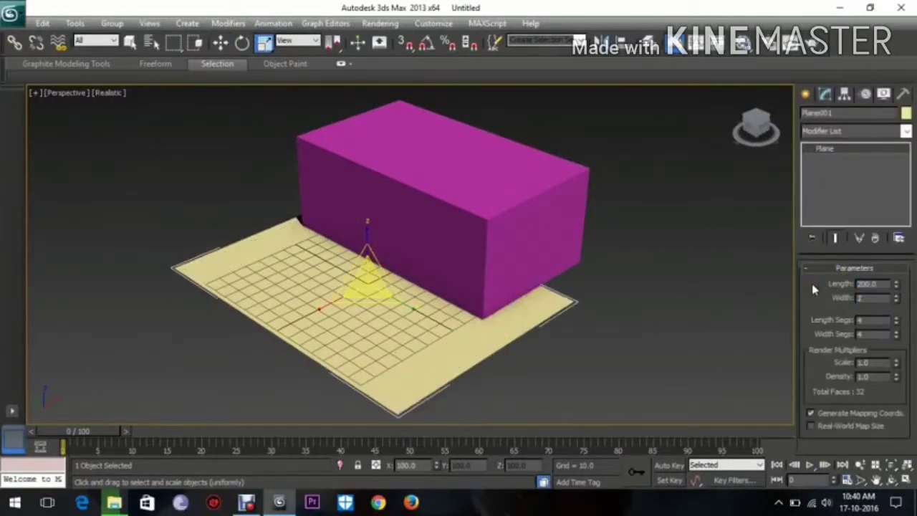
{"action": "type", "text": "00"}
{"action": "key", "text": "Return"}
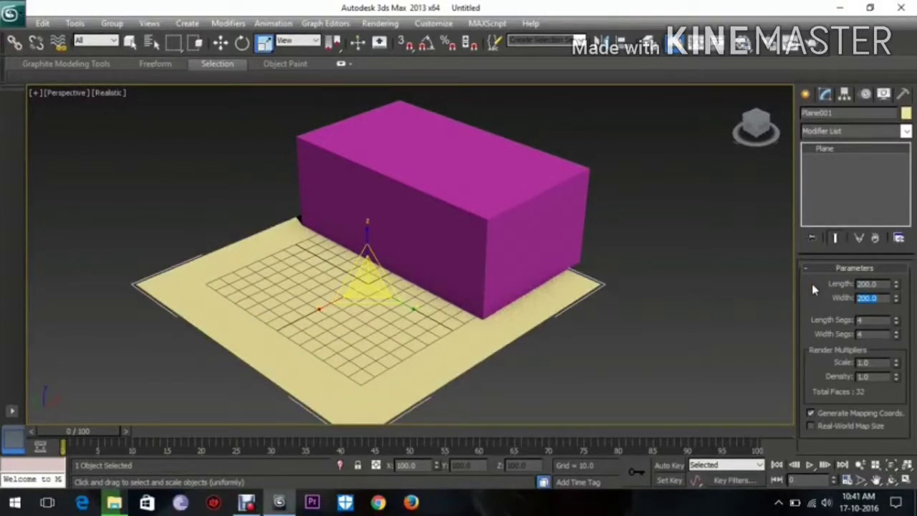
Enlarge the ground plane to a length and width of 400, and deselect it.
{"action": "key", "text": "shift+Tab"}
{"action": "type", "text": "400"}
{"action": "key", "text": "Tab"}
{"action": "type", "text": "400"}
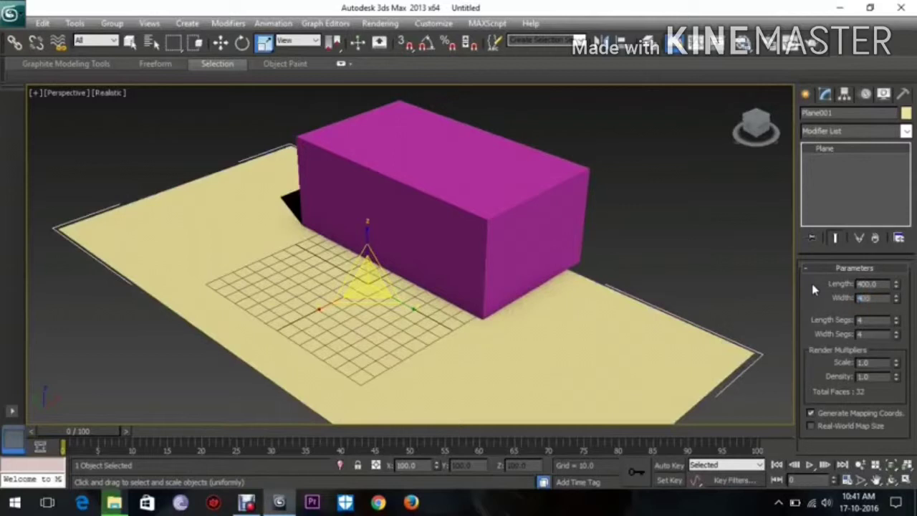
{"action": "key", "text": "Return"}
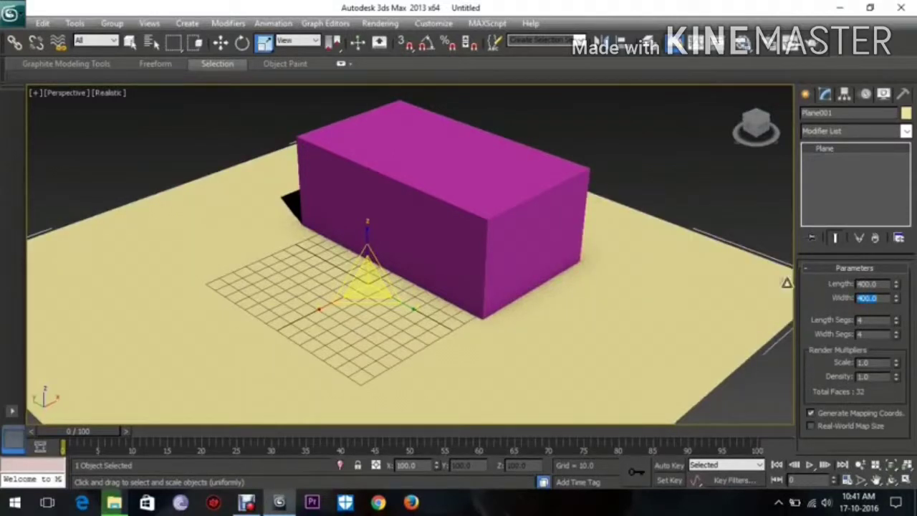
{"action": "left_click", "coordinate": [737, 194]}
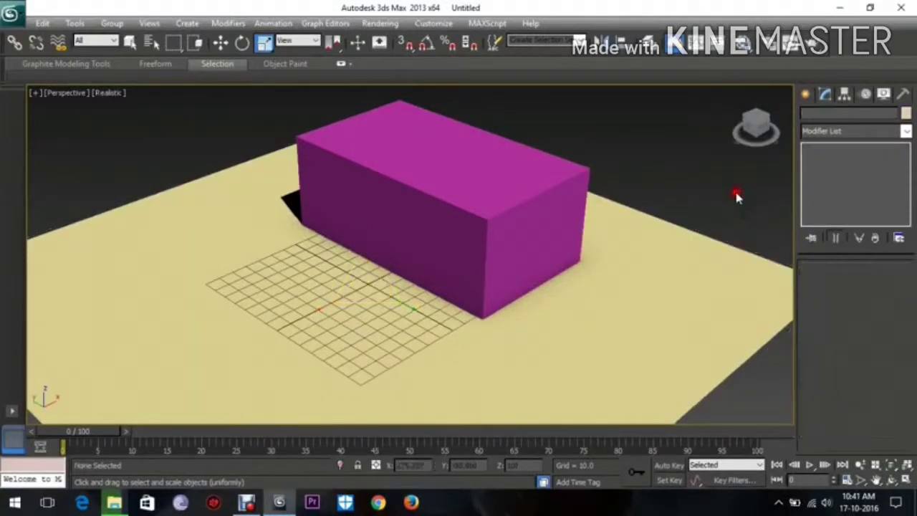
Select the box and change the perspective viewport's display style to Shaded.
{"action": "middle_click_drag", "start_coordinate": [645, 247], "coordinate": [665, 262]}
{"action": "left_click", "coordinate": [464, 202]}
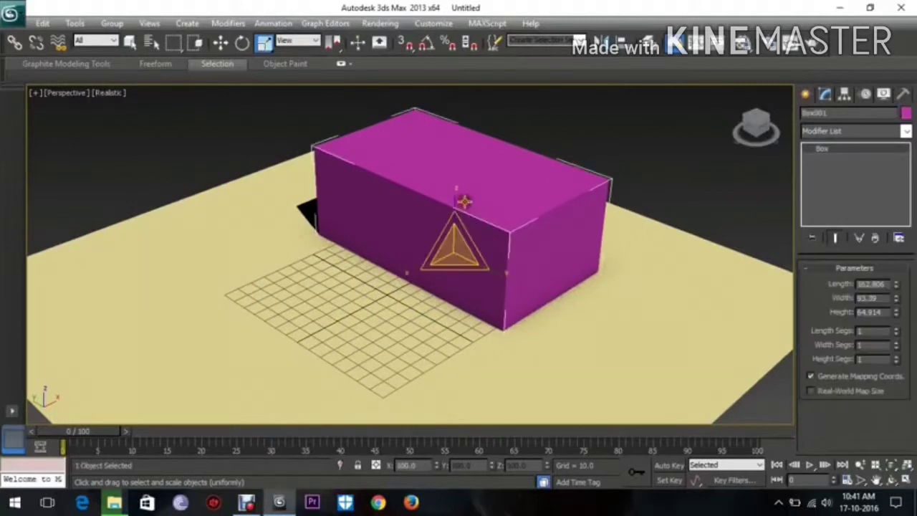
{"action": "left_click", "coordinate": [102, 94]}
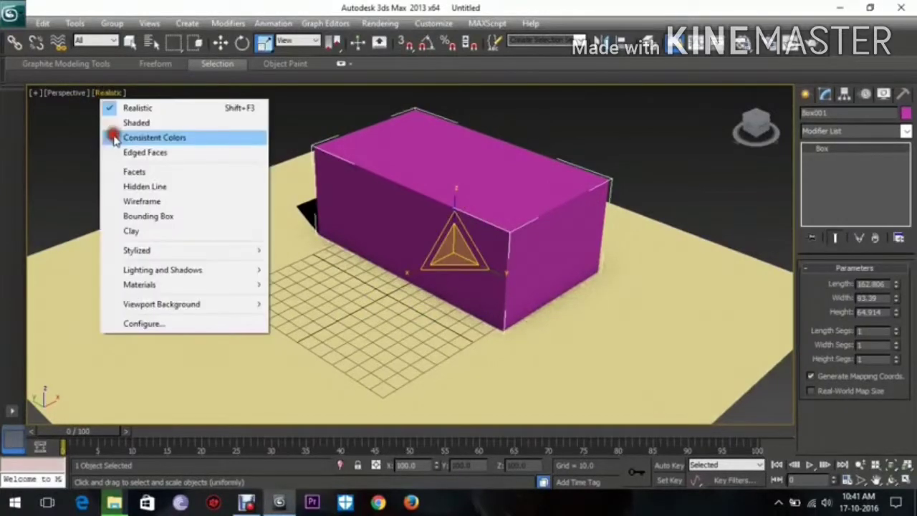
{"action": "left_click", "coordinate": [122, 123]}
Scale the box along X to about 123% and move it along X to about 84.
{"action": "key", "text": "w"}
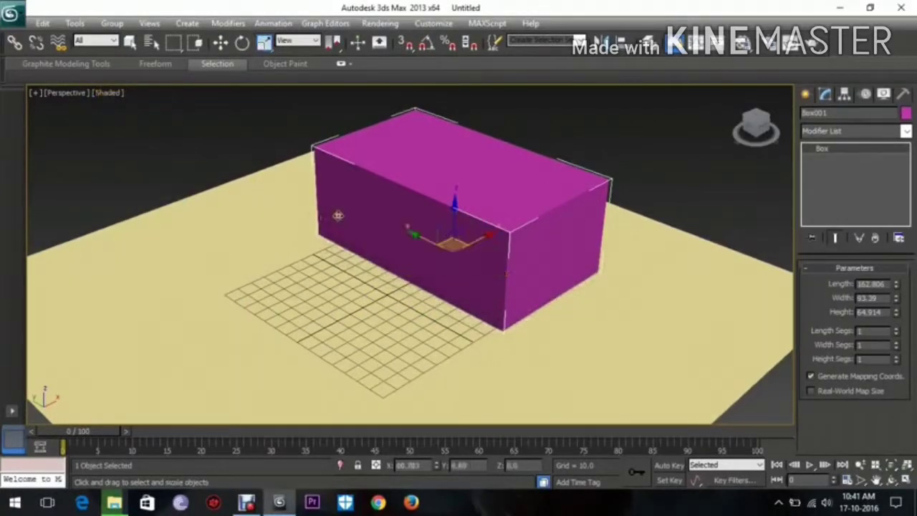
{"action": "middle_click_drag", "start_coordinate": [337, 215], "coordinate": [565, 264]}
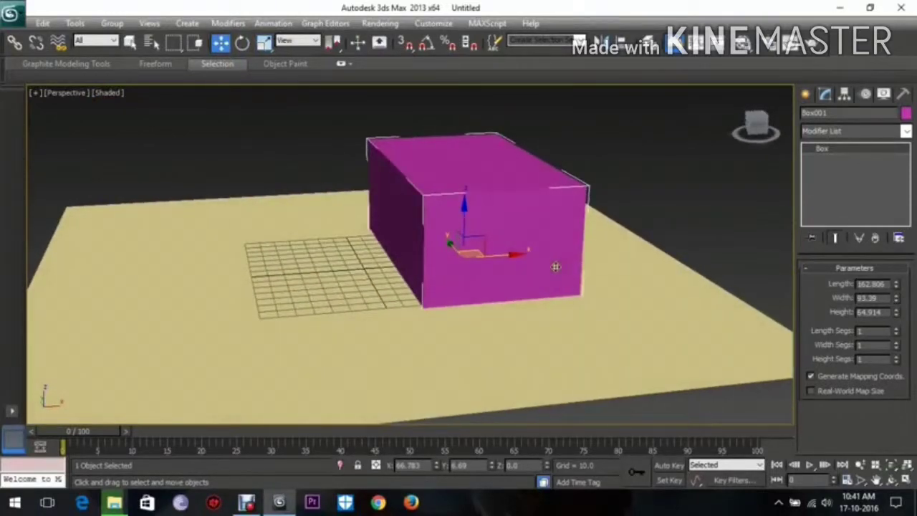
{"action": "key", "text": "r"}
{"action": "left_click_drag", "start_coordinate": [405, 260], "coordinate": [396, 261]}
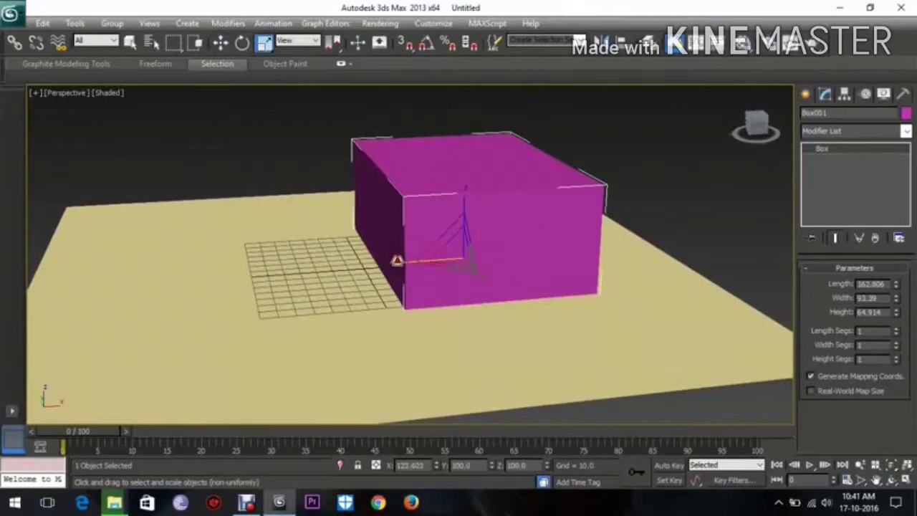
{"action": "key", "text": "w"}
{"action": "left_click_drag", "start_coordinate": [497, 255], "coordinate": [529, 255]}
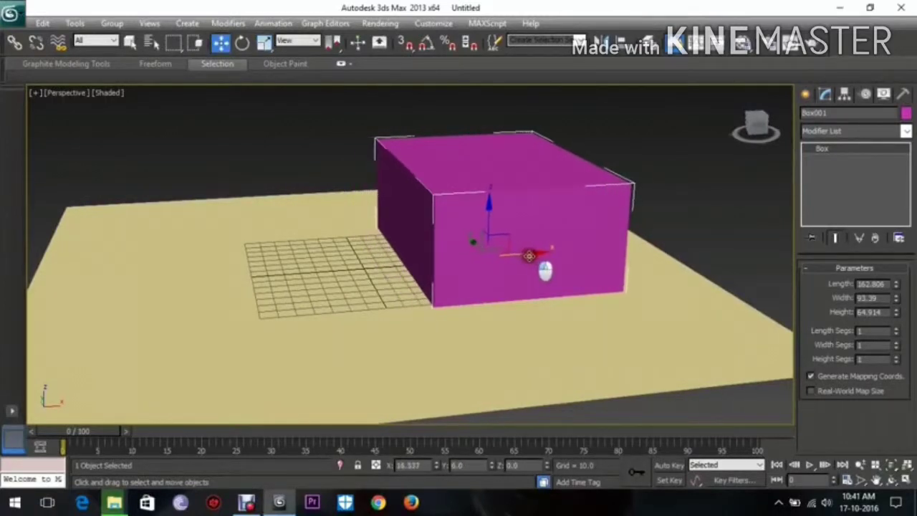
Convert the box to an Editable Poly and start edge editing with edged faces displayed.
{"action": "middle_click_drag", "start_coordinate": [534, 258], "coordinate": [562, 253], "text": "alt"}
{"action": "middle_click_drag", "start_coordinate": [562, 253], "coordinate": [516, 308]}
{"action": "scroll", "coordinate": [536, 292], "scroll_direction": "up", "scroll_amount": 3}
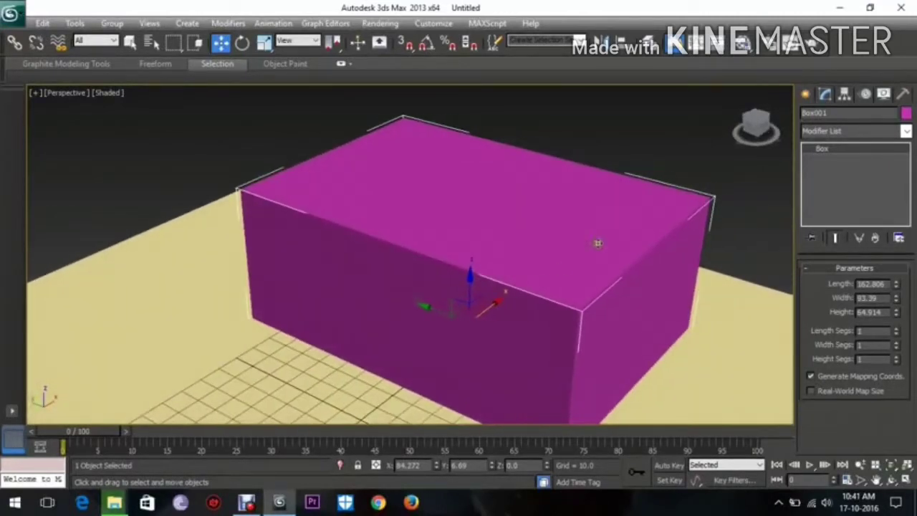
{"action": "right_click", "coordinate": [848, 153]}
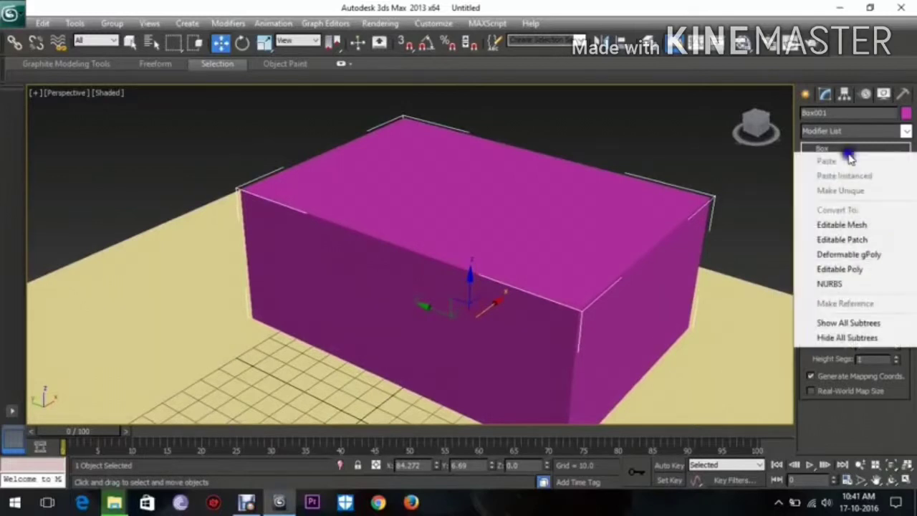
{"action": "left_click", "coordinate": [858, 274]}
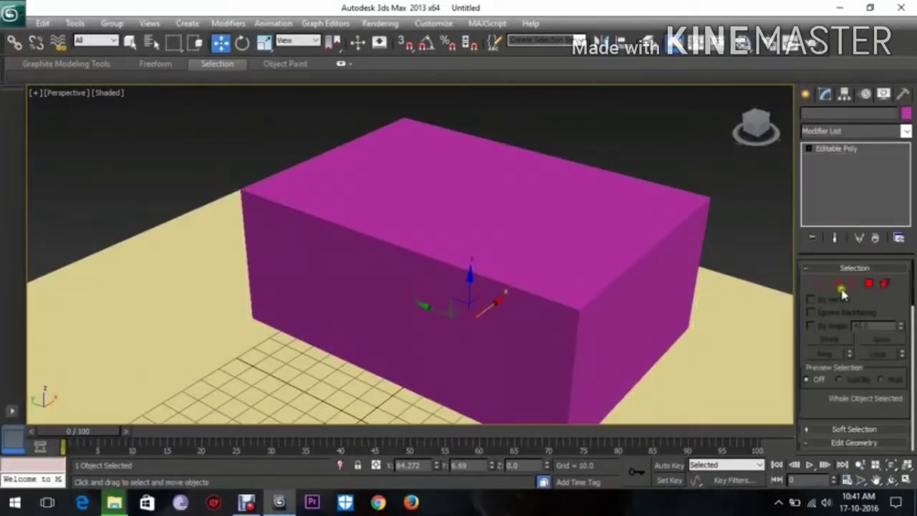
{"action": "left_click", "coordinate": [841, 288]}
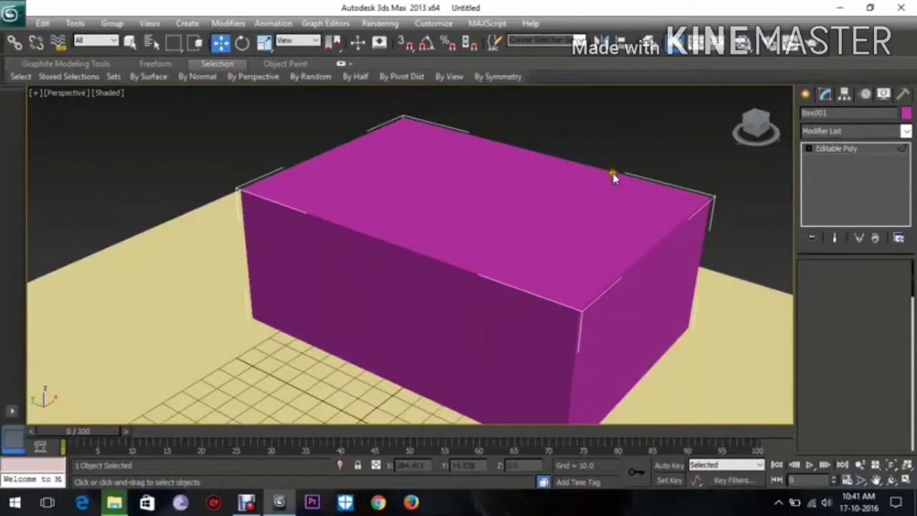
{"action": "key", "text": "F4"}
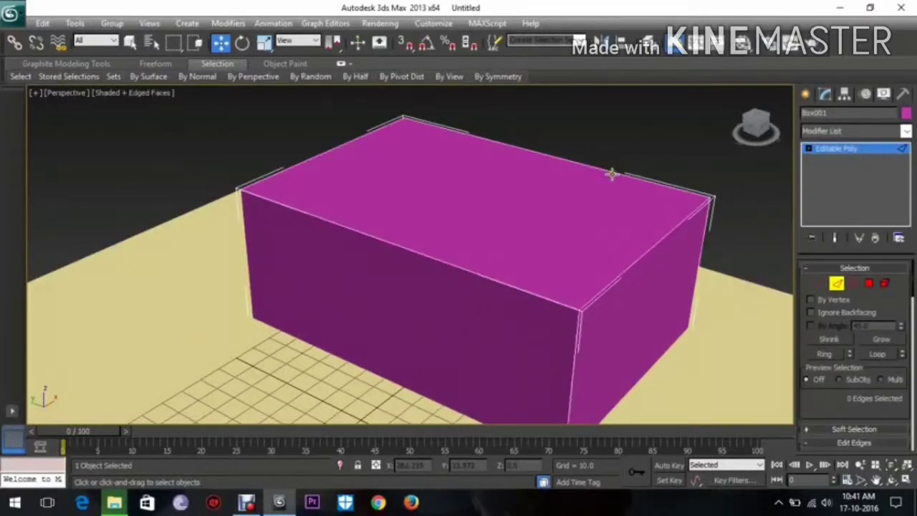
Connect the two long top edges of the box with one segment and move the new edge along Y to about -44.
{"action": "left_click", "coordinate": [611, 175]}
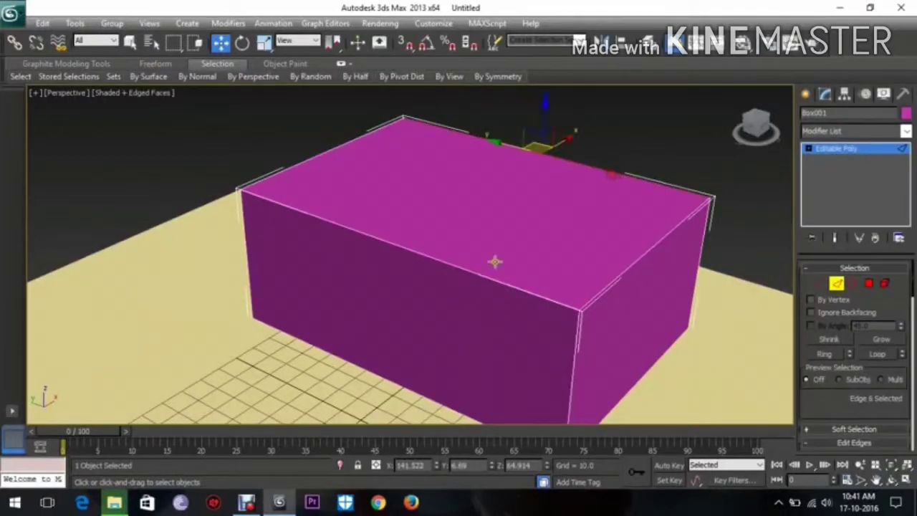
{"action": "left_click", "coordinate": [499, 281], "text": "ctrl"}
{"action": "right_click", "coordinate": [521, 229]}
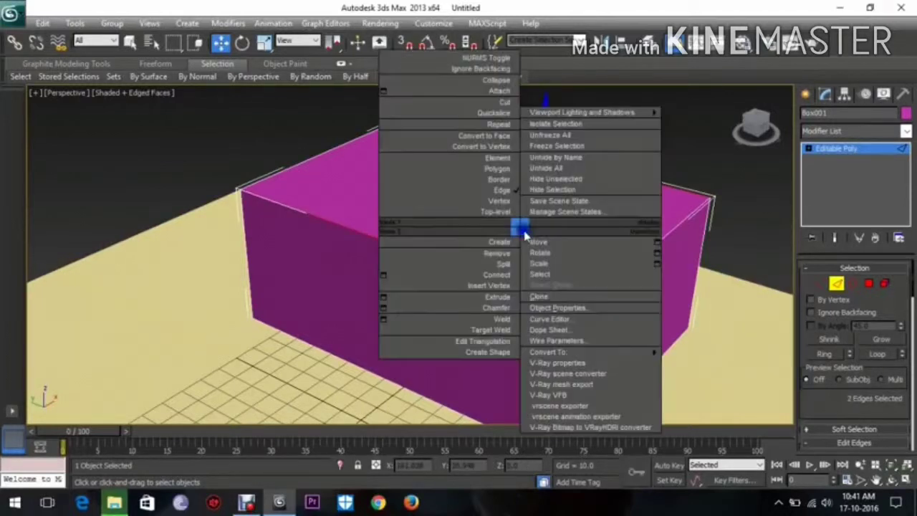
{"action": "left_click", "coordinate": [384, 275]}
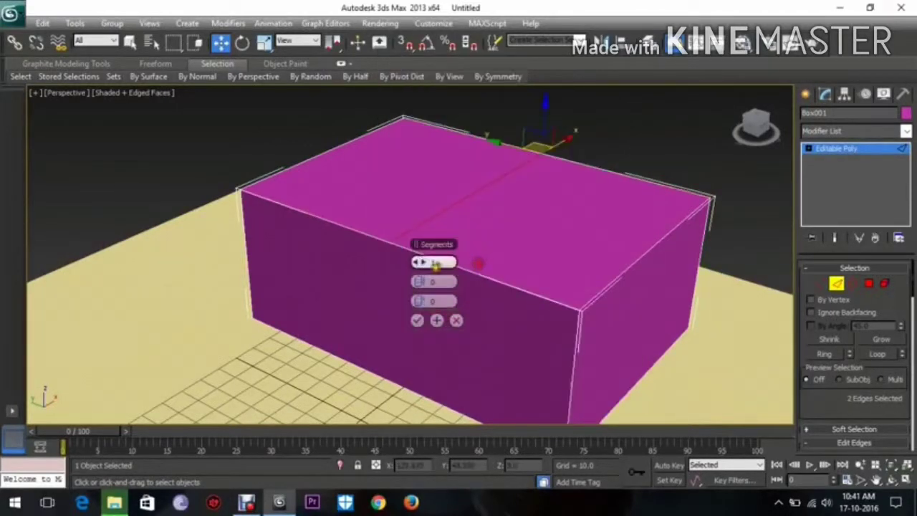
{"action": "left_click", "coordinate": [417, 320]}
{"action": "left_click_drag", "start_coordinate": [433, 182], "coordinate": [542, 224]}
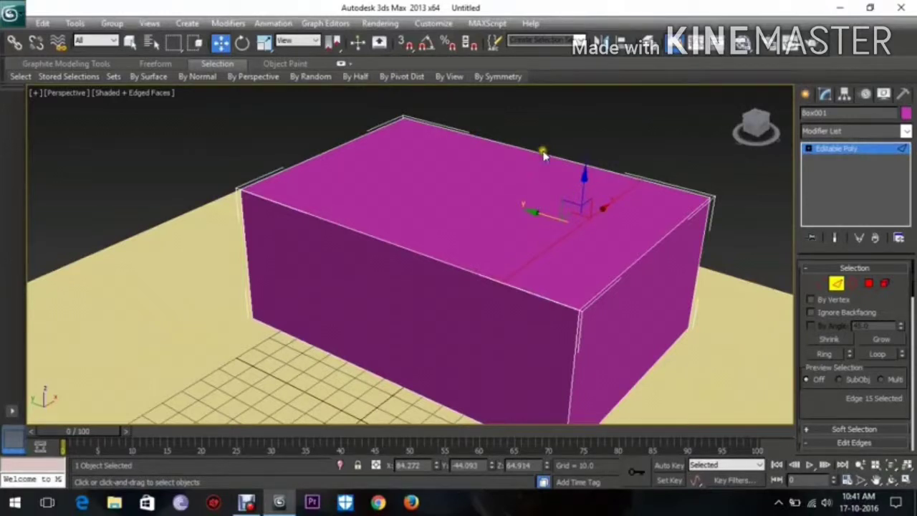
Connect the far short top edge to the new cross edge and move the resulting edge along X to about 125.
{"action": "left_click", "coordinate": [350, 153]}
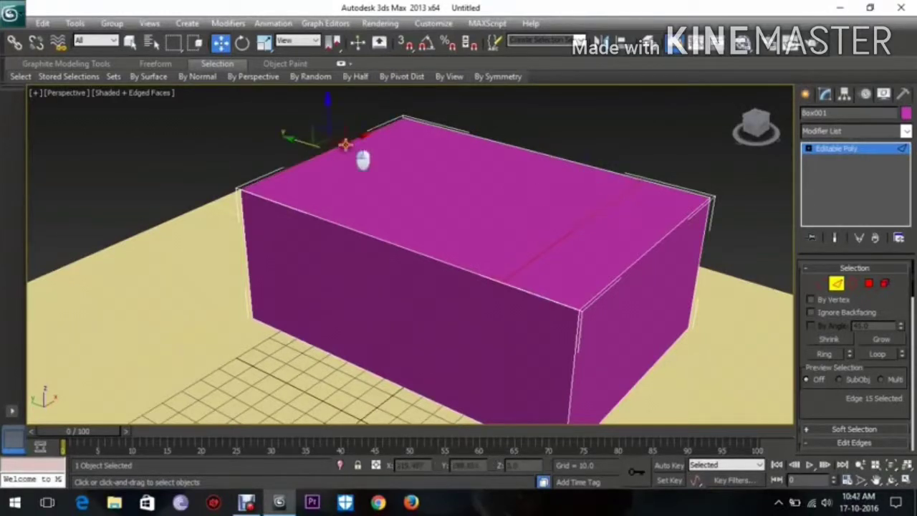
{"action": "right_click", "coordinate": [504, 193]}
{"action": "left_click", "coordinate": [399, 242]}
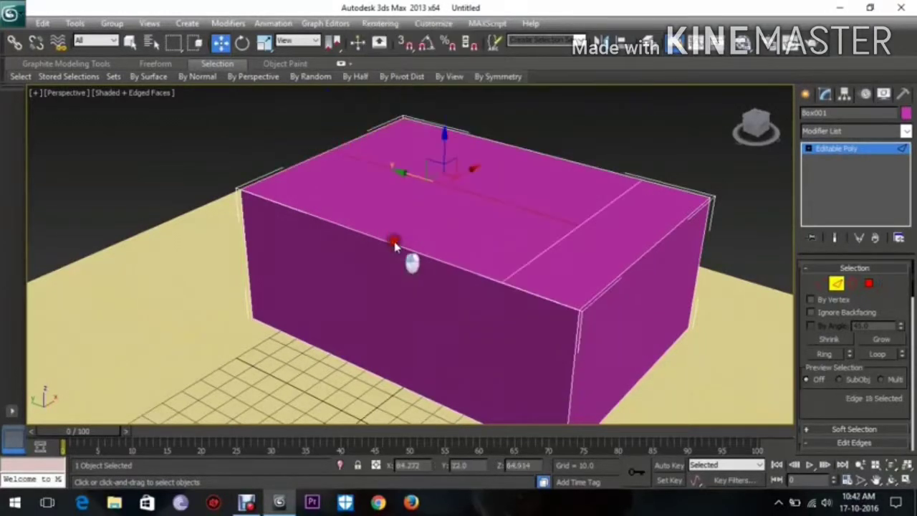
{"action": "middle_click_drag", "start_coordinate": [566, 211], "coordinate": [502, 241], "text": "alt"}
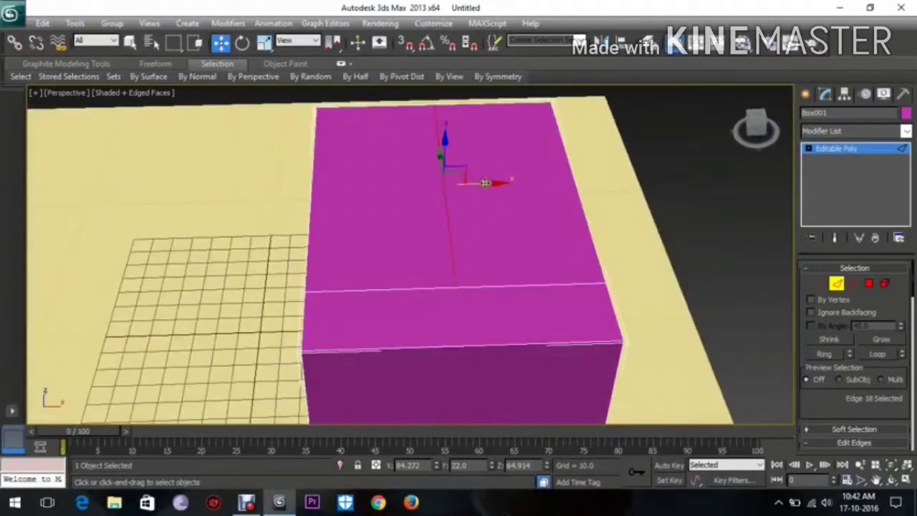
{"action": "left_click_drag", "start_coordinate": [485, 183], "coordinate": [578, 181]}
Select the large polygon on top of the box and extrude it by 10.
{"action": "middle_click_drag", "start_coordinate": [486, 216], "coordinate": [527, 211], "text": "alt"}
{"action": "scroll", "coordinate": [532, 240], "scroll_direction": "down", "scroll_amount": 4}
{"action": "middle_click_drag", "start_coordinate": [533, 256], "coordinate": [535, 237], "text": "alt"}
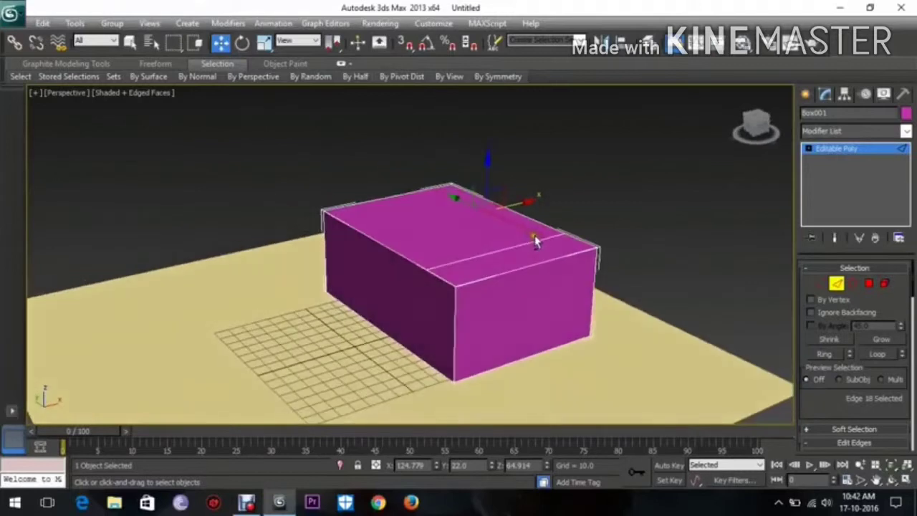
{"action": "left_click", "coordinate": [868, 284]}
{"action": "left_click", "coordinate": [481, 237]}
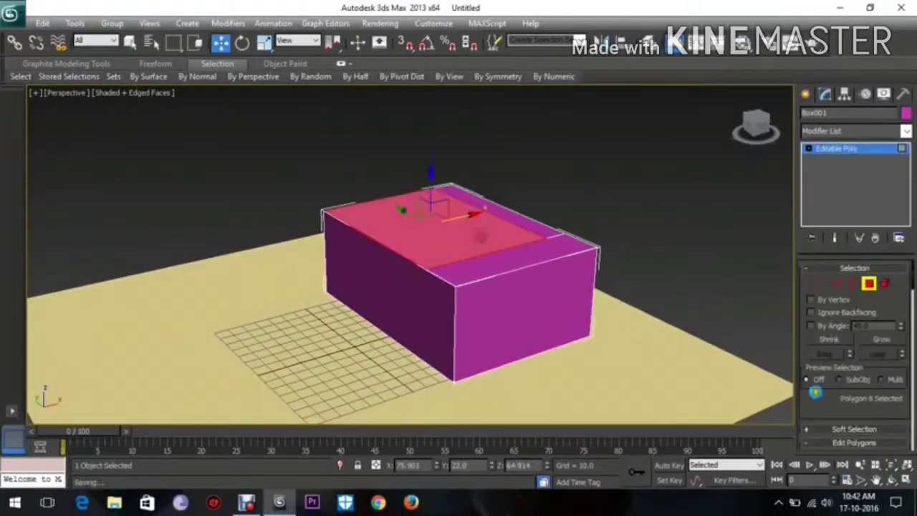
{"action": "scroll", "coordinate": [822, 406], "scroll_direction": "down", "scroll_amount": 3}
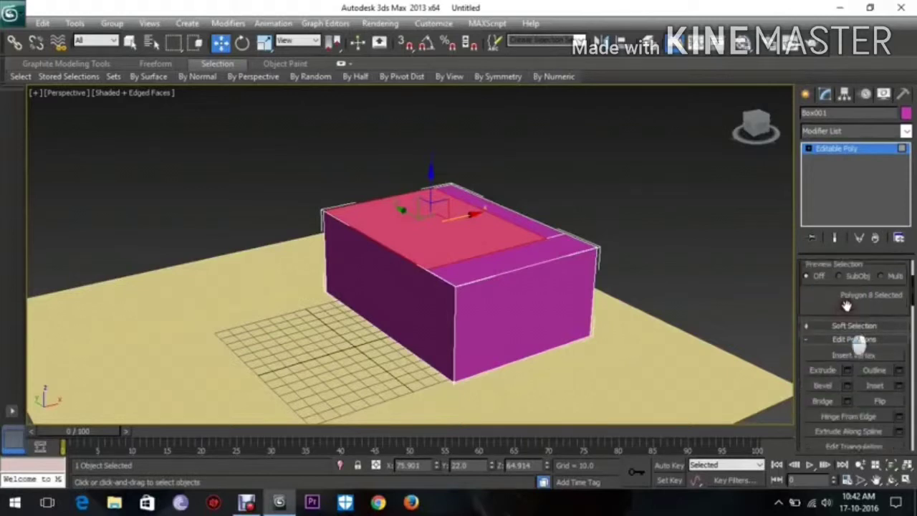
{"action": "left_click", "coordinate": [847, 364]}
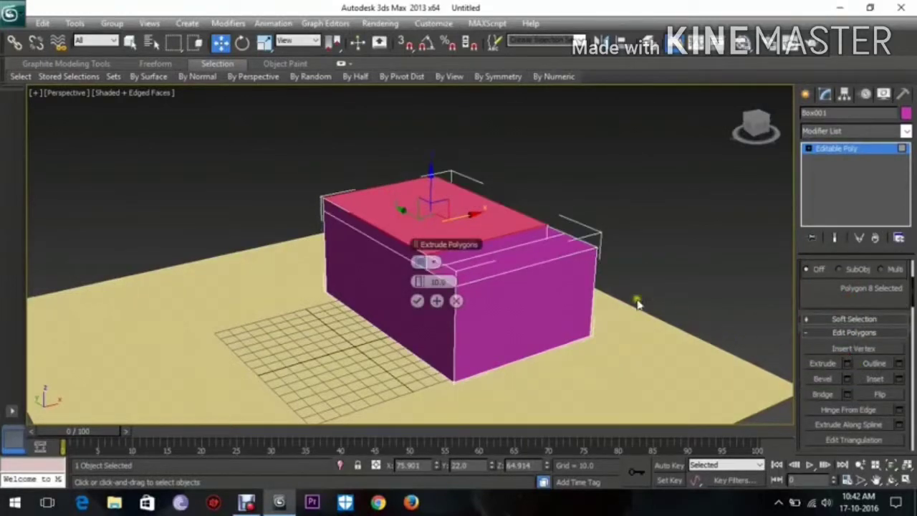
{"action": "left_click", "coordinate": [416, 301]}
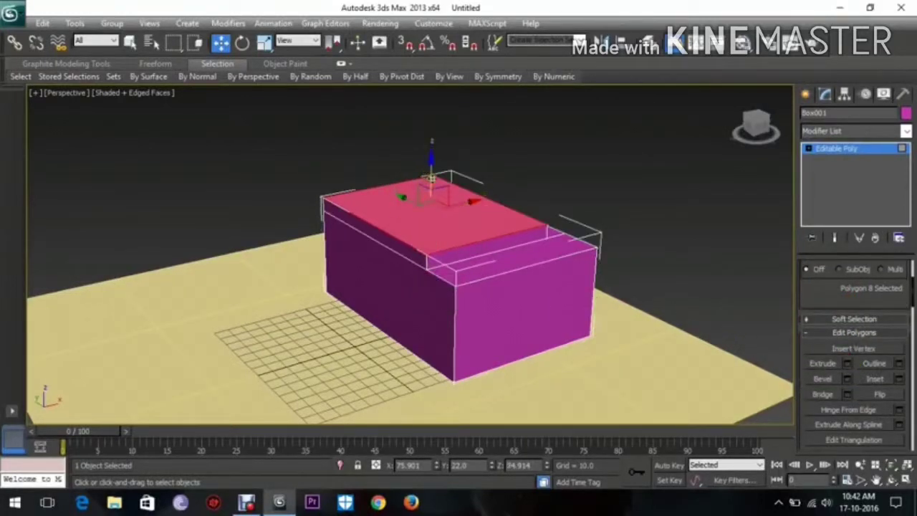
Raise the extruded top polygon along Z to about 124 to form an upper block.
{"action": "left_click_drag", "start_coordinate": [431, 178], "coordinate": [429, 111]}
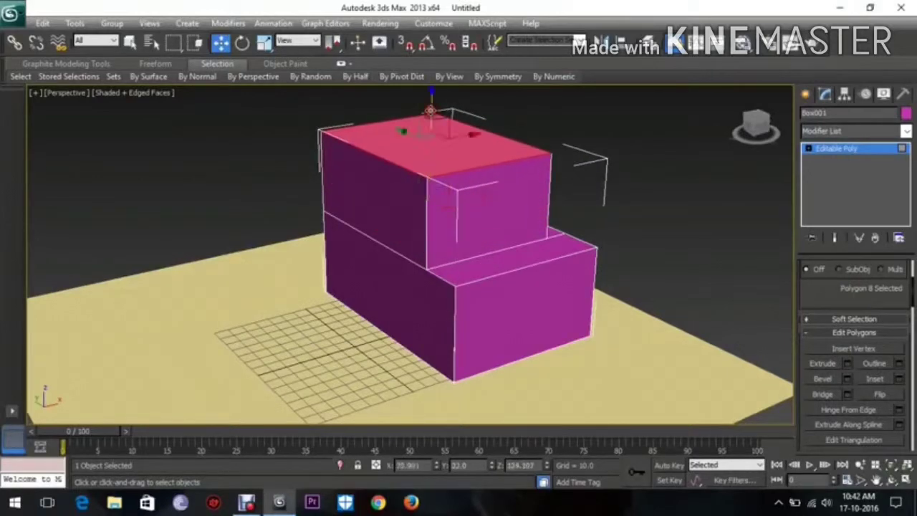
{"action": "middle_click_drag", "start_coordinate": [570, 280], "coordinate": [524, 295], "text": "alt"}
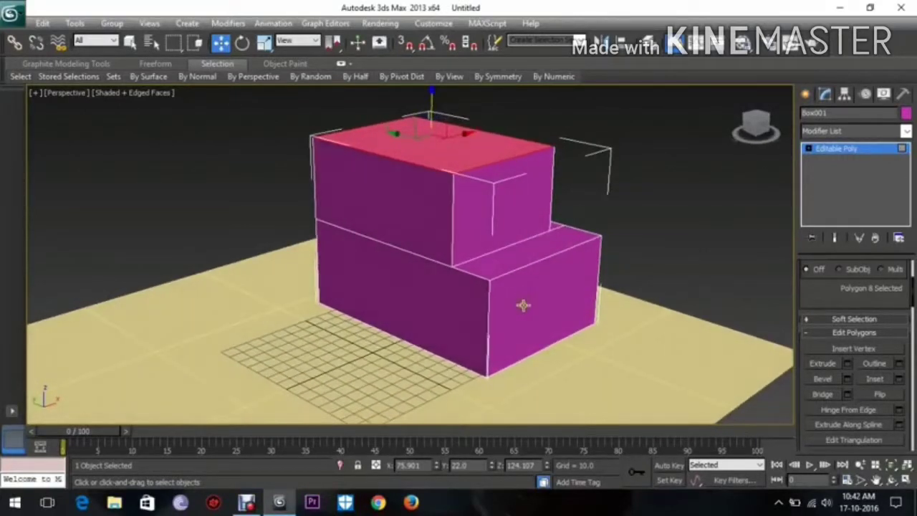
{"action": "middle_click_drag", "start_coordinate": [513, 317], "coordinate": [554, 308], "text": "alt"}
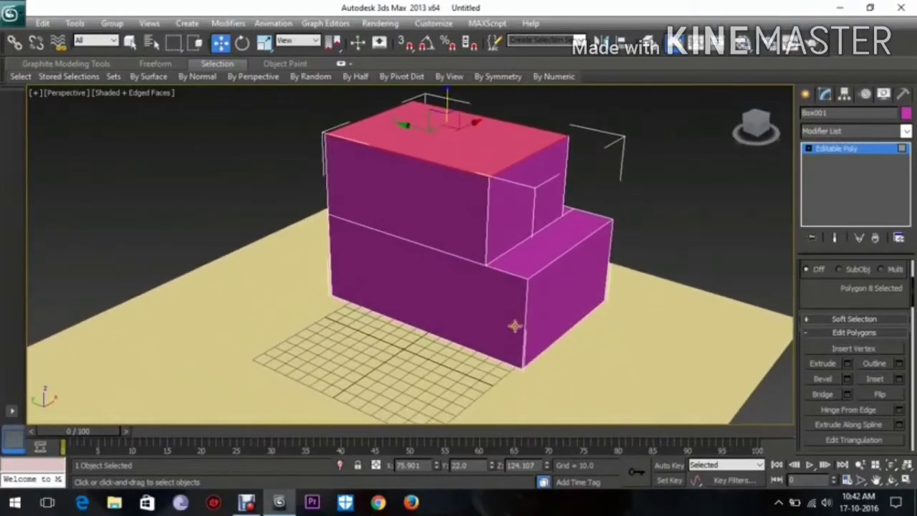
Extrude the lower block's long side polygon below the upper block and pull it outward along X to about -70.
{"action": "left_click", "coordinate": [472, 309]}
{"action": "middle_click_drag", "start_coordinate": [473, 308], "coordinate": [637, 355], "text": "alt"}
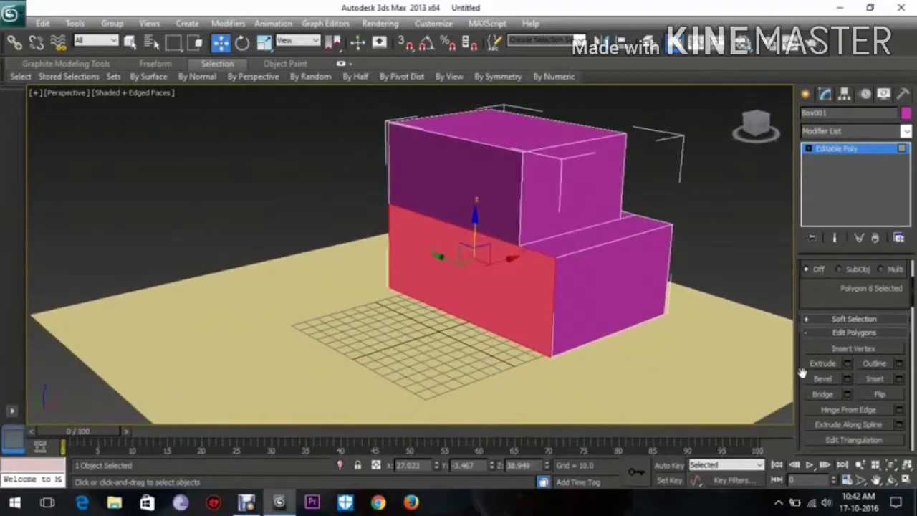
{"action": "left_click", "coordinate": [847, 363]}
{"action": "left_click", "coordinate": [417, 301]}
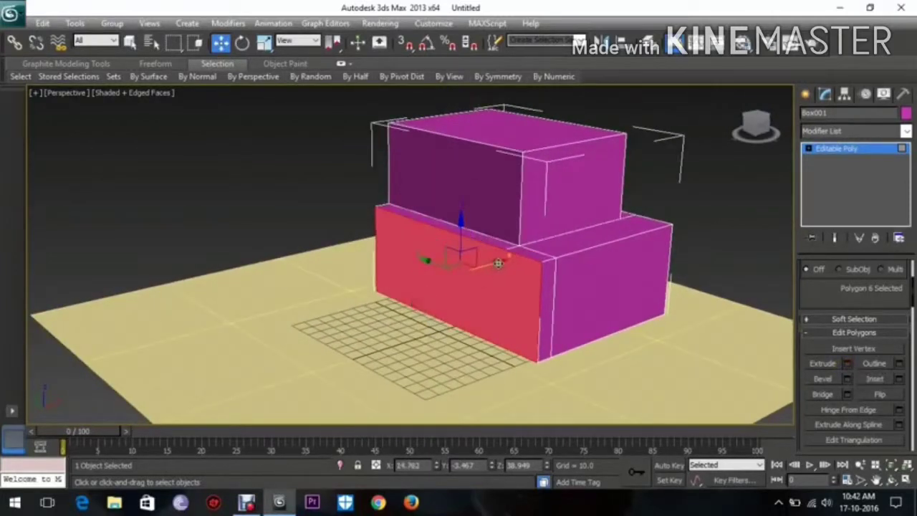
{"action": "mouse_move", "coordinate": [415, 300]}
{"action": "middle_mouse_down", "text": "alt"}
{"action": "mouse_move", "coordinate": [463, 272]}
{"action": "mouse_move", "coordinate": [406, 291]}
{"action": "middle_mouse_up", "text": "alt"}
{"action": "mouse_move", "coordinate": [405, 291]}
{"action": "left_mouse_down"}
{"action": "mouse_move", "coordinate": [387, 289]}
{"action": "mouse_move", "coordinate": [402, 285]}
{"action": "mouse_move", "coordinate": [393, 285]}
{"action": "left_mouse_up"}
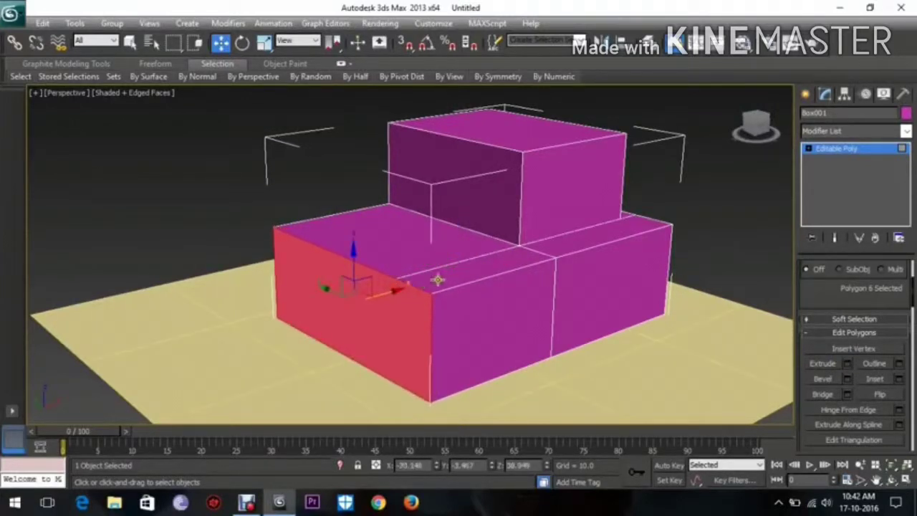
{"action": "middle_click_drag", "start_coordinate": [454, 262], "coordinate": [450, 273], "text": "alt"}
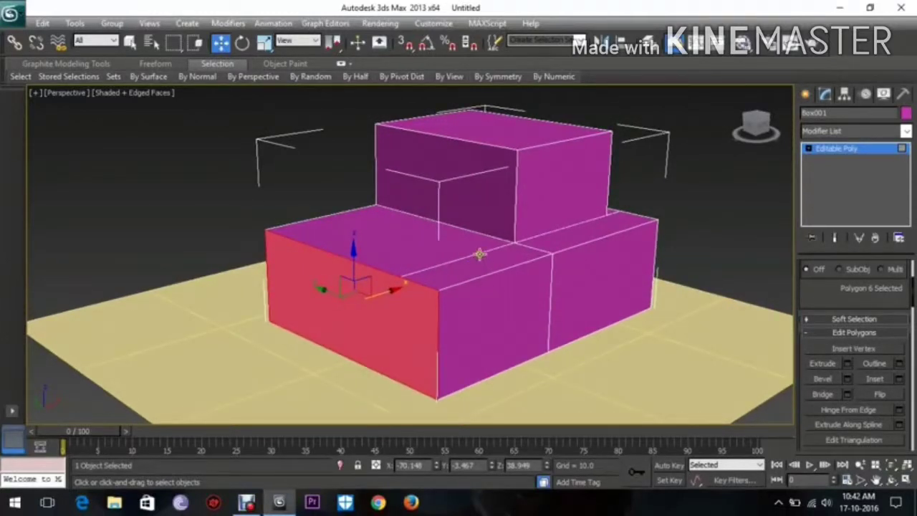
Select the end polygon of the new lower extension, beside the narrow top strip, and extrude it by 10.
{"action": "left_click", "coordinate": [501, 296]}
{"action": "middle_click_drag", "start_coordinate": [526, 329], "coordinate": [550, 329], "text": "alt"}
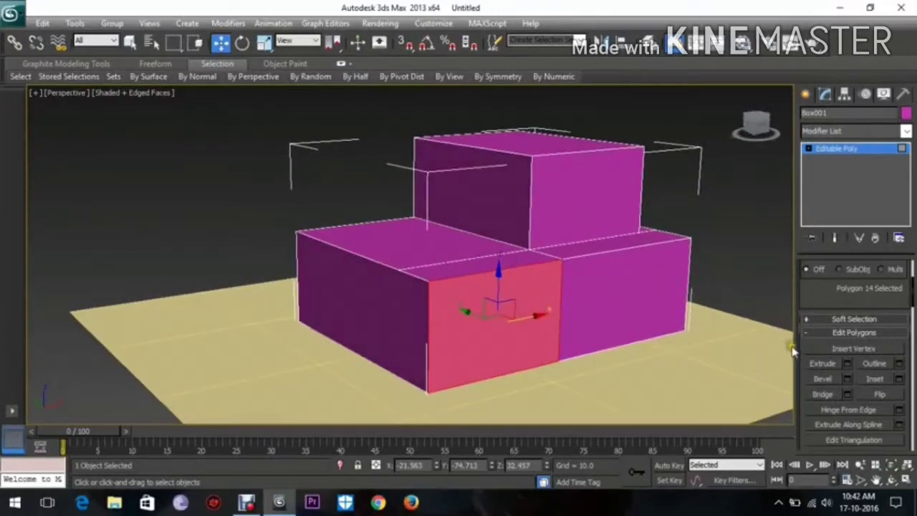
{"action": "left_click", "coordinate": [845, 363]}
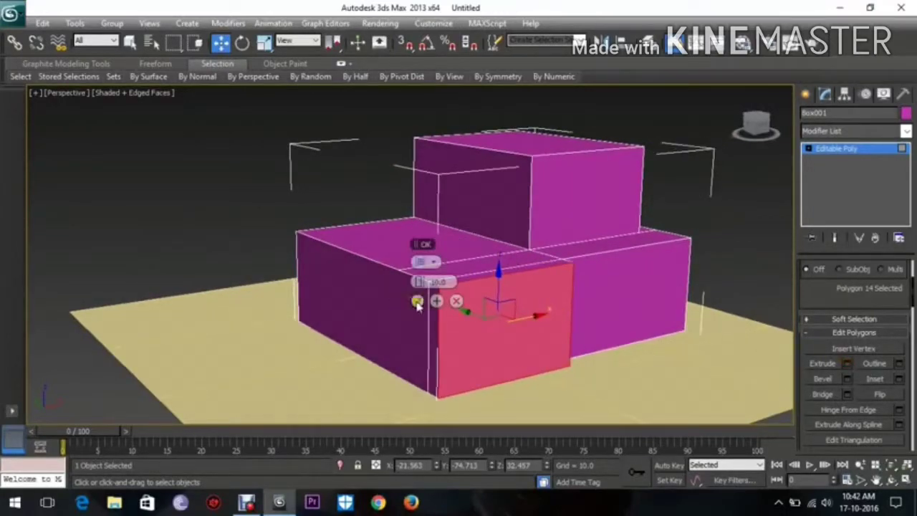
{"action": "left_click", "coordinate": [415, 301]}
{"action": "middle_click_drag", "start_coordinate": [528, 322], "coordinate": [648, 320], "text": "alt"}
{"action": "middle_click_drag", "start_coordinate": [438, 290], "coordinate": [466, 310]}
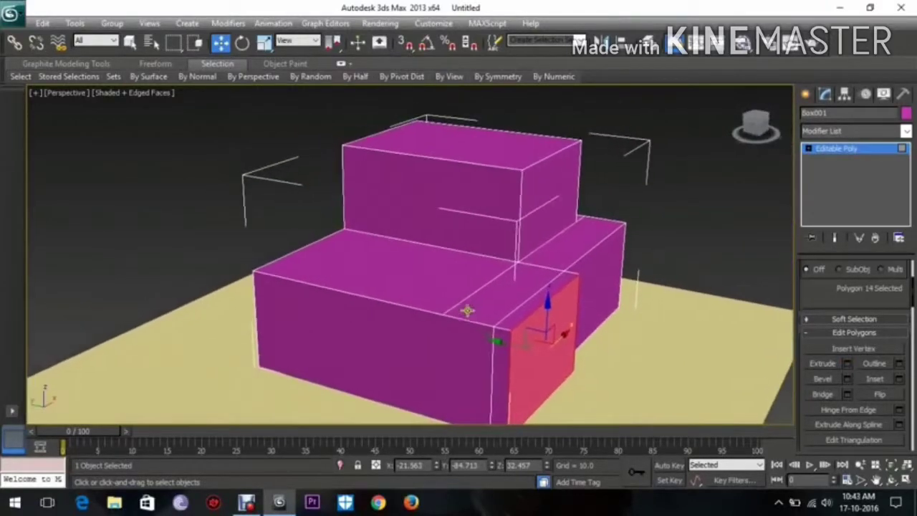
Connect the two long edges of the extension's large top polygon and move the new edge along Y to about -26.
{"action": "left_click", "coordinate": [430, 273]}
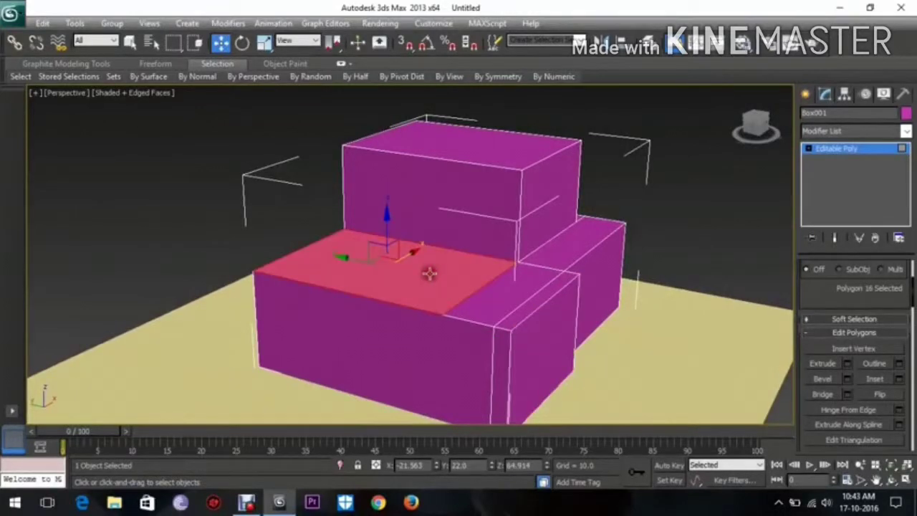
{"action": "middle_click_drag", "start_coordinate": [429, 273], "coordinate": [474, 310]}
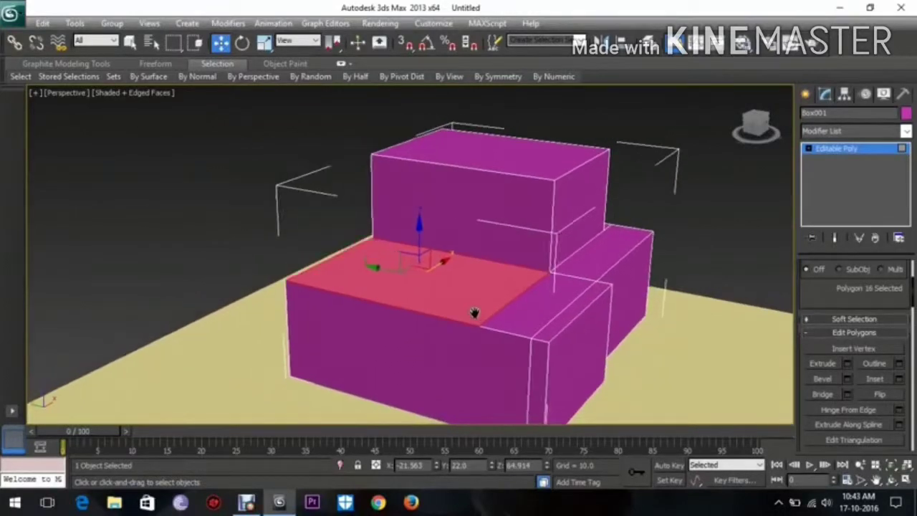
{"action": "left_click", "coordinate": [808, 148]}
{"action": "left_click", "coordinate": [830, 169]}
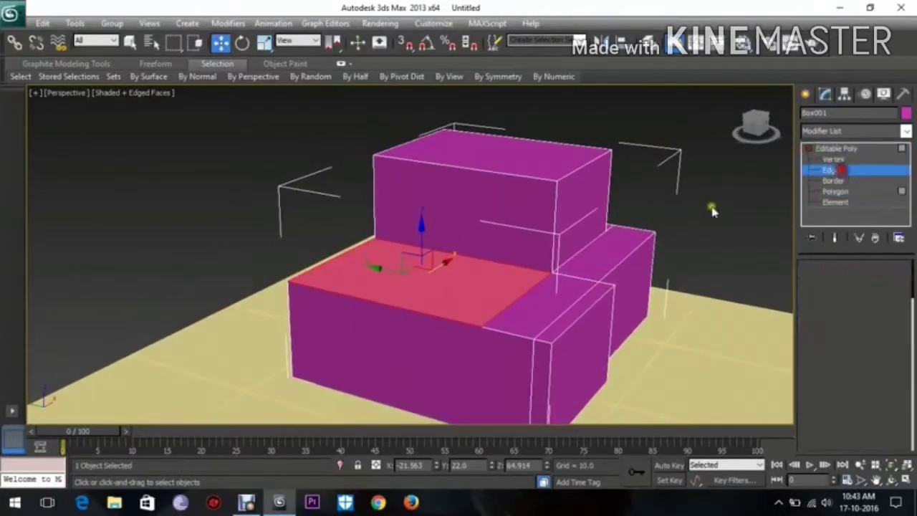
{"action": "left_click", "coordinate": [491, 262]}
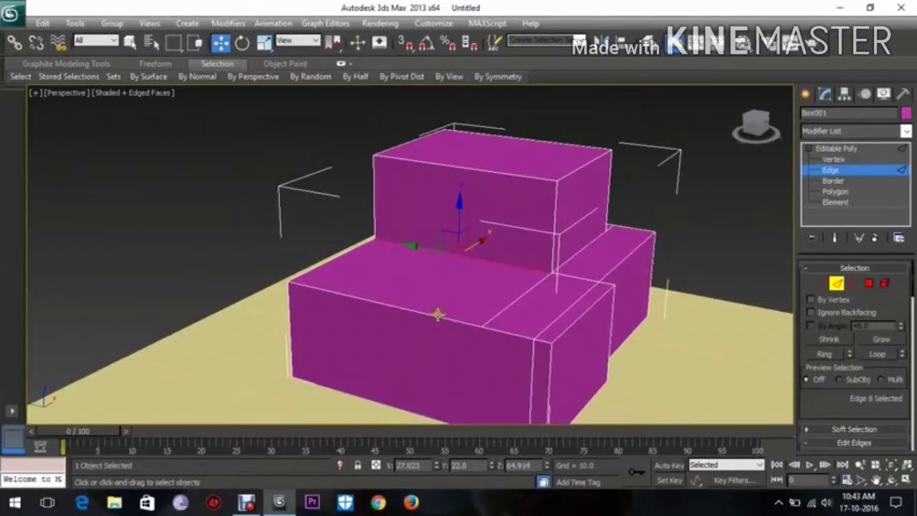
{"action": "left_click", "coordinate": [439, 316], "text": "ctrl"}
{"action": "right_click", "coordinate": [444, 285]}
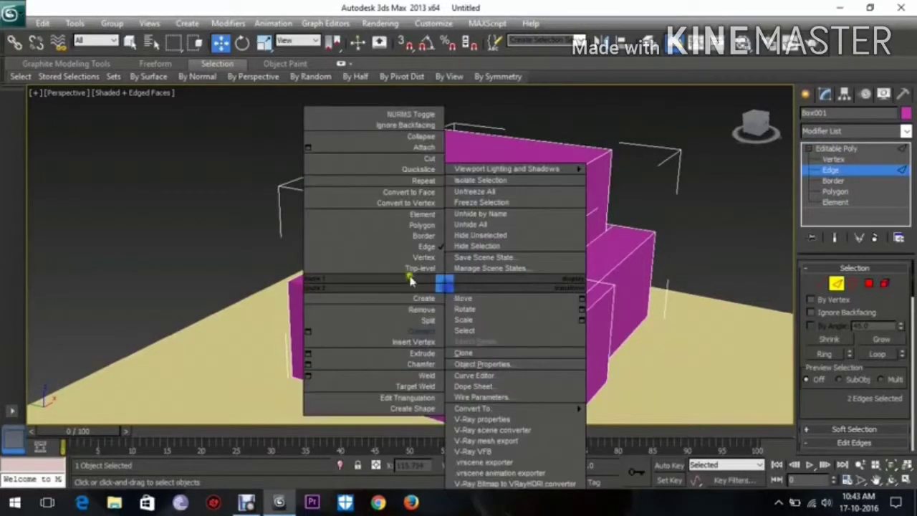
{"action": "left_click", "coordinate": [396, 334]}
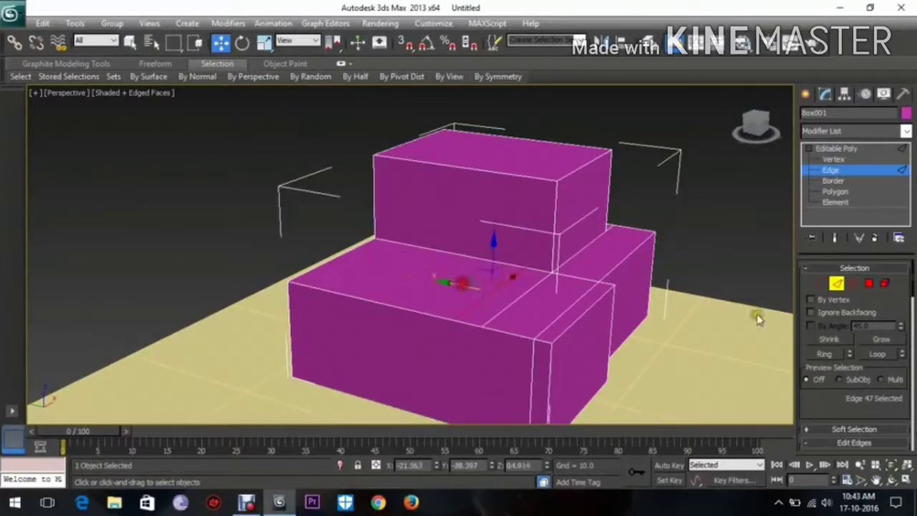
Extrude the larger top polygon of the extension by 10 and raise it along Z to about 161.
{"action": "left_click", "coordinate": [868, 283], "text": "ctrl"}
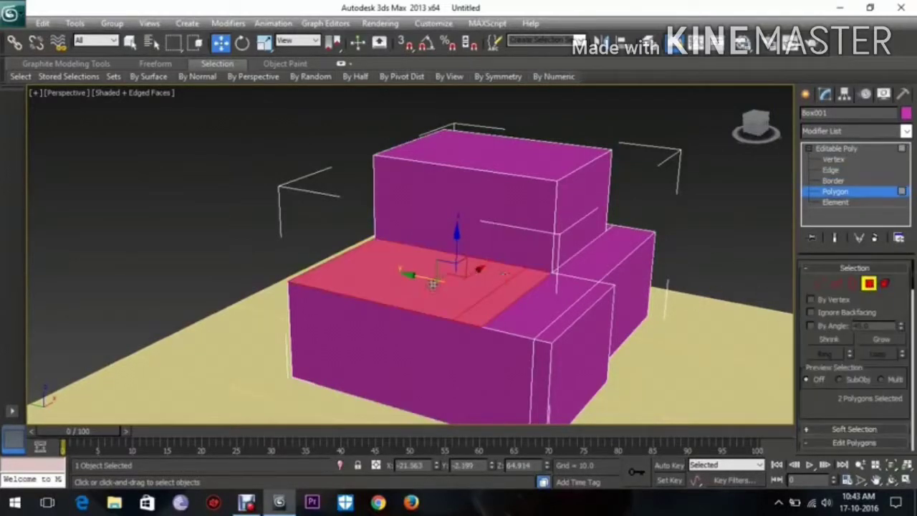
{"action": "left_click", "coordinate": [433, 284]}
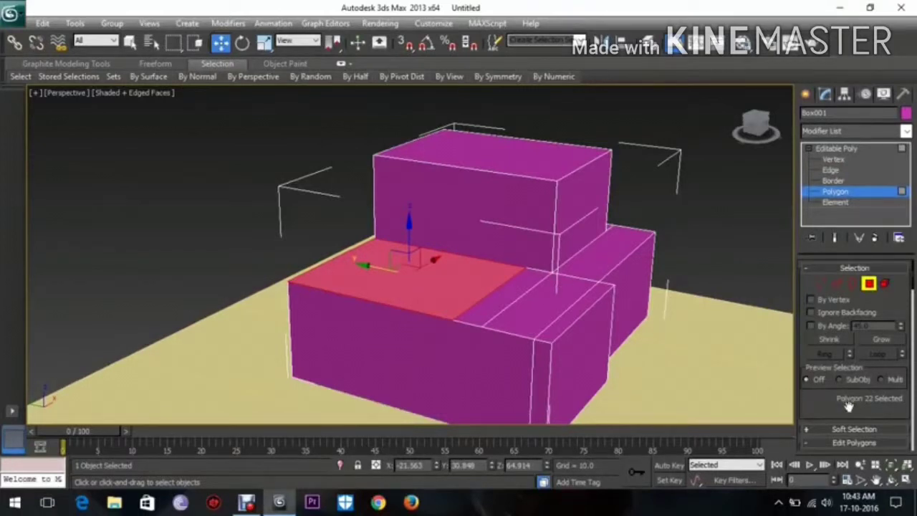
{"action": "left_click_drag", "start_coordinate": [847, 406], "coordinate": [857, 296]}
{"action": "left_click", "coordinate": [847, 364]}
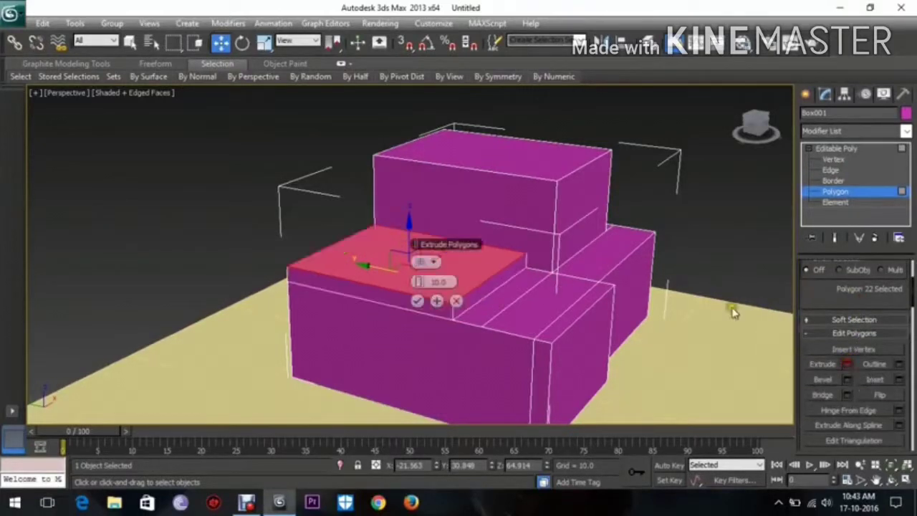
{"action": "left_click", "coordinate": [420, 301]}
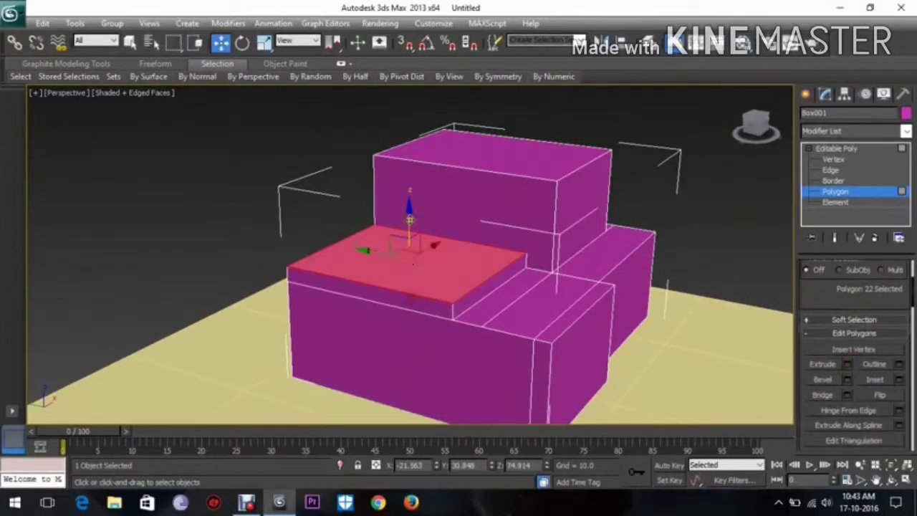
{"action": "left_click_drag", "start_coordinate": [410, 222], "coordinate": [420, 81]}
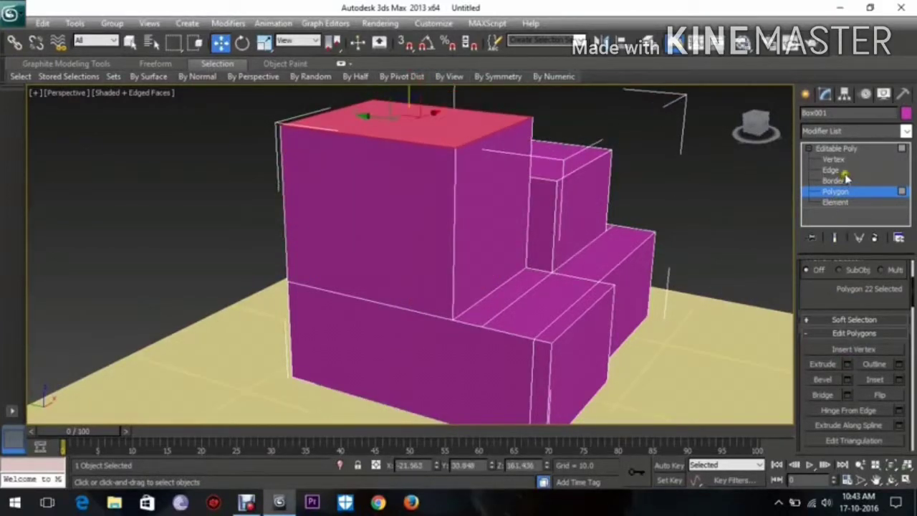
Lower the outer top edge of the new tall block along Z to about 127 to form a sloped roof.
{"action": "left_click", "coordinate": [845, 170]}
{"action": "left_click", "coordinate": [379, 138]}
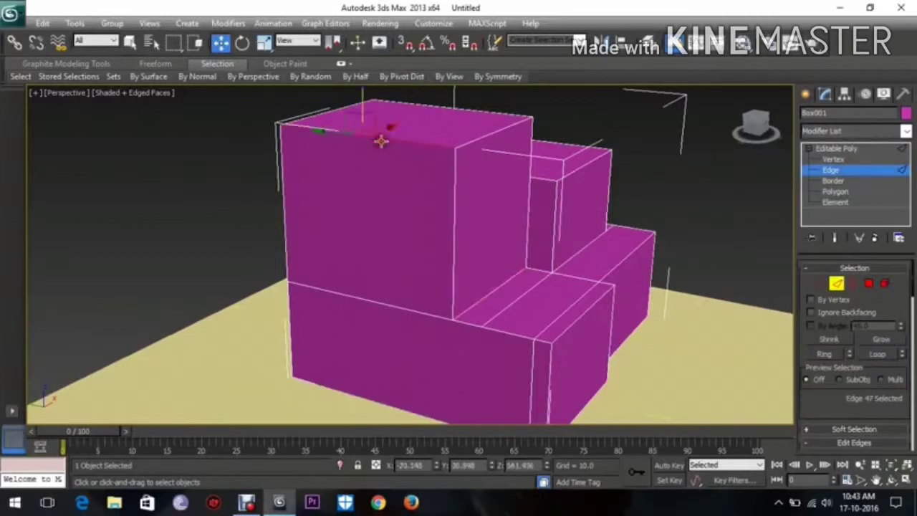
{"action": "left_click_drag", "start_coordinate": [370, 109], "coordinate": [370, 163]}
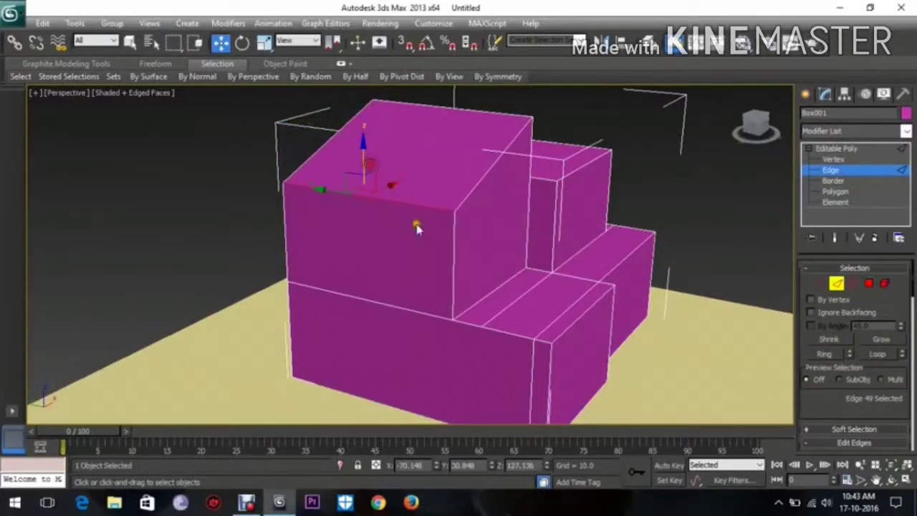
Try to connect the two vertical edges of the sloped block's front face.
{"action": "middle_click_drag", "start_coordinate": [481, 258], "coordinate": [482, 279], "text": "alt"}
{"action": "scroll", "coordinate": [472, 258], "scroll_direction": "down", "scroll_amount": 4}
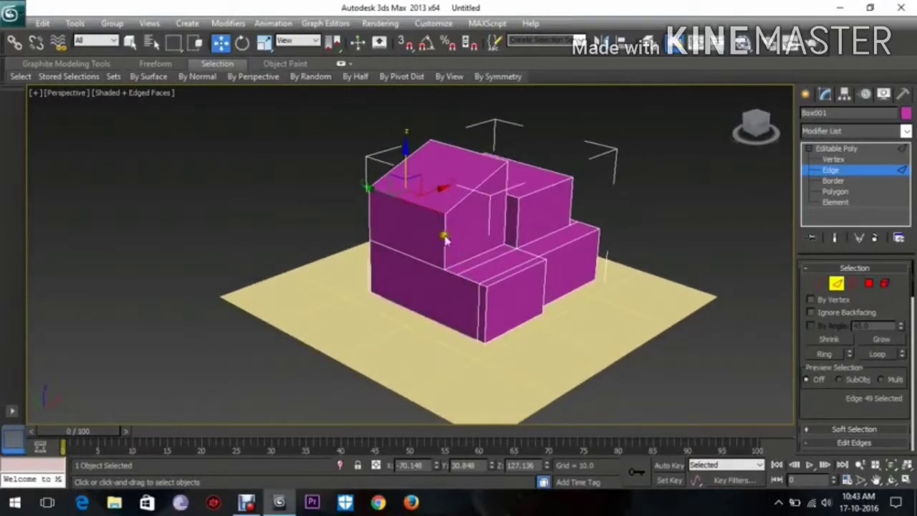
{"action": "middle_click_drag", "start_coordinate": [444, 241], "coordinate": [453, 267], "text": "alt"}
{"action": "scroll", "coordinate": [459, 275], "scroll_direction": "up", "scroll_amount": 4}
{"action": "left_click", "coordinate": [439, 237]}
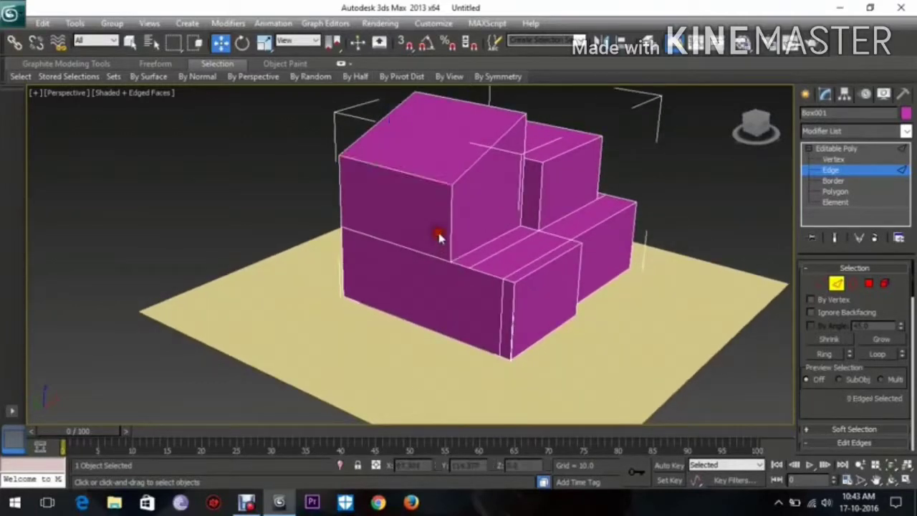
{"action": "left_click", "coordinate": [450, 230]}
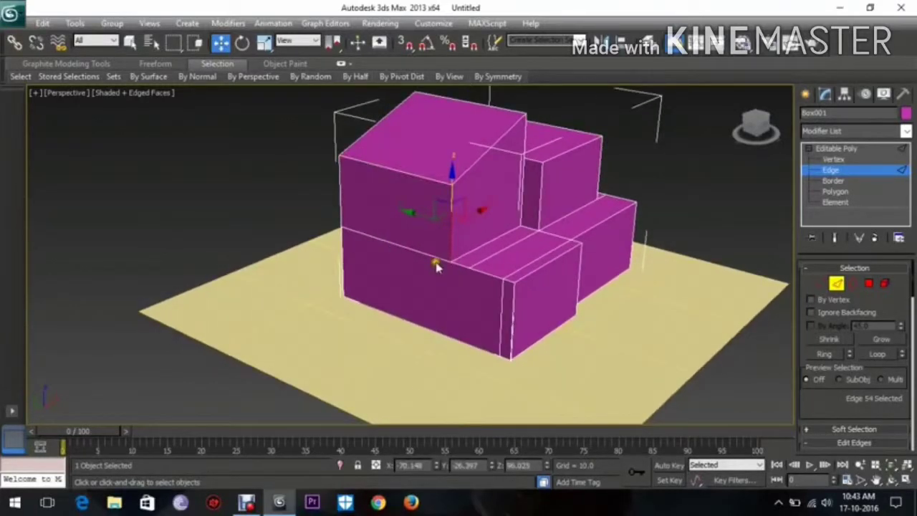
{"action": "left_click", "coordinate": [341, 202]}
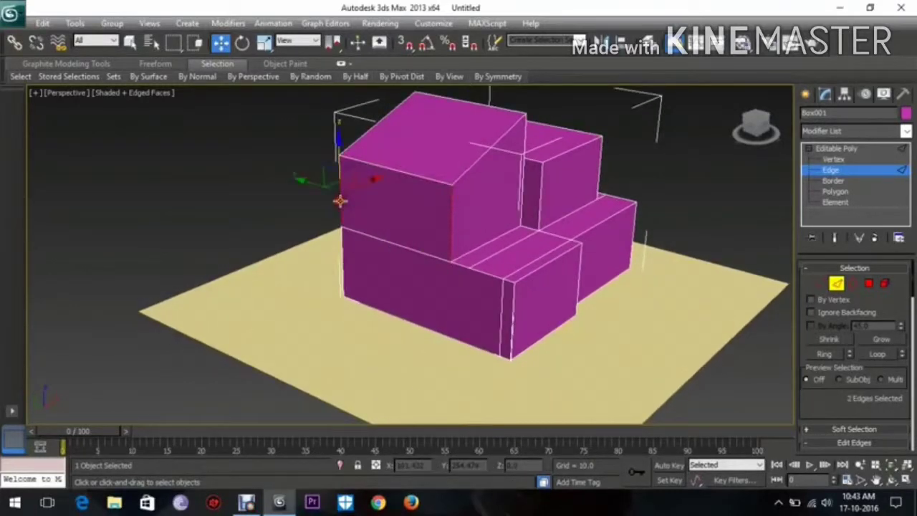
{"action": "right_click", "coordinate": [417, 208]}
{"action": "left_click", "coordinate": [343, 258]}
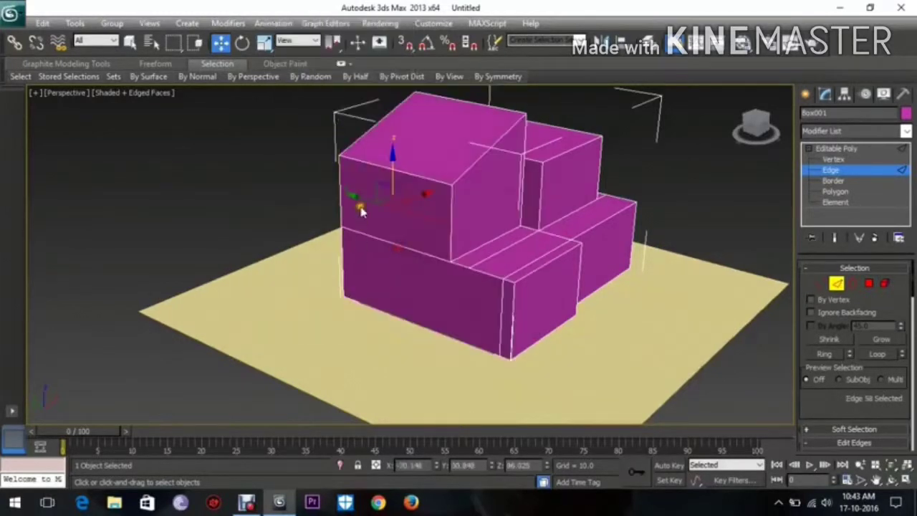
Connect the top and bottom edges of the sloped block's front face and move the new vertical edge along Y to about -15.
{"action": "left_click", "coordinate": [405, 171], "text": "ctrl"}
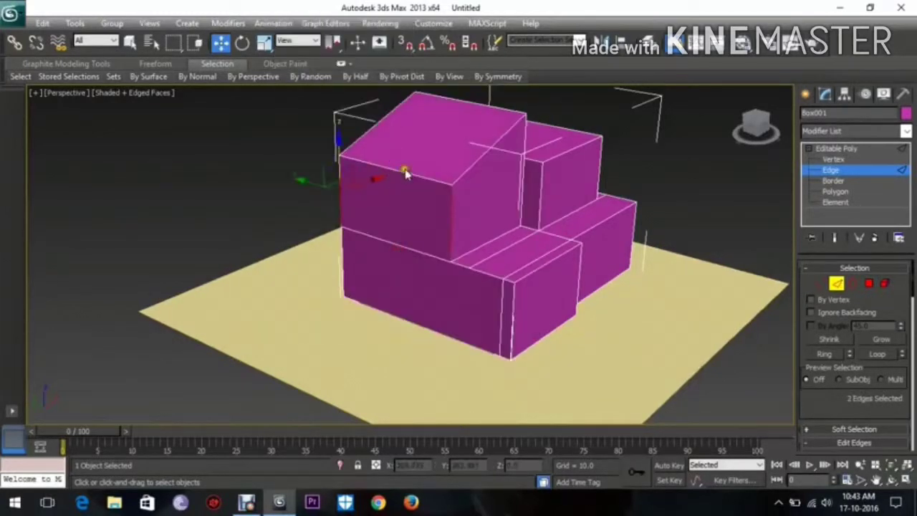
{"action": "right_click", "coordinate": [409, 230]}
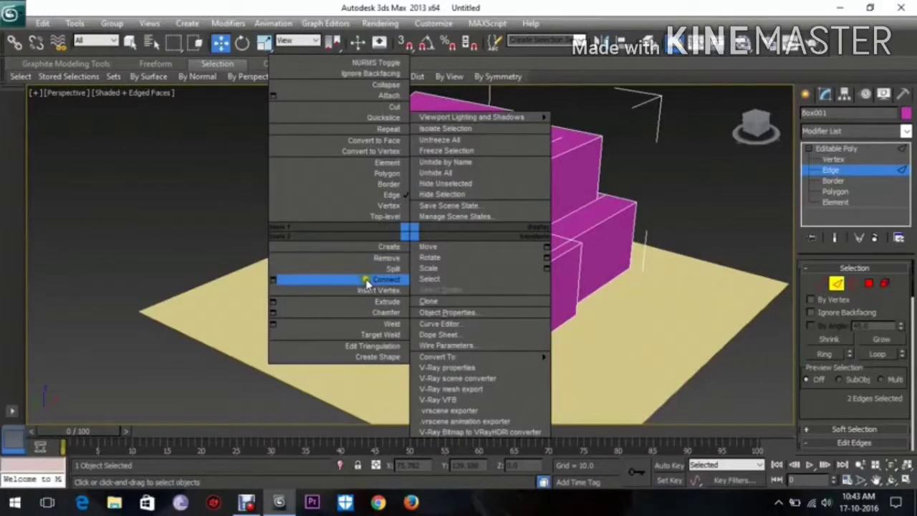
{"action": "left_click", "coordinate": [368, 280]}
{"action": "left_click_drag", "start_coordinate": [360, 208], "coordinate": [422, 226]}
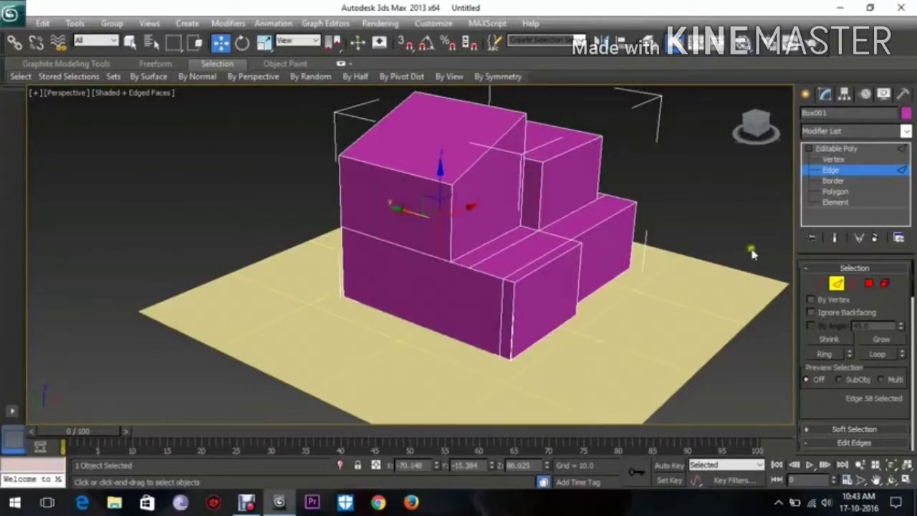
Extrude the narrow vertical strip on the sloped block's front face by 10 and pull it outward along X to about -124.
{"action": "left_click", "coordinate": [868, 284]}
{"action": "left_click", "coordinate": [445, 239]}
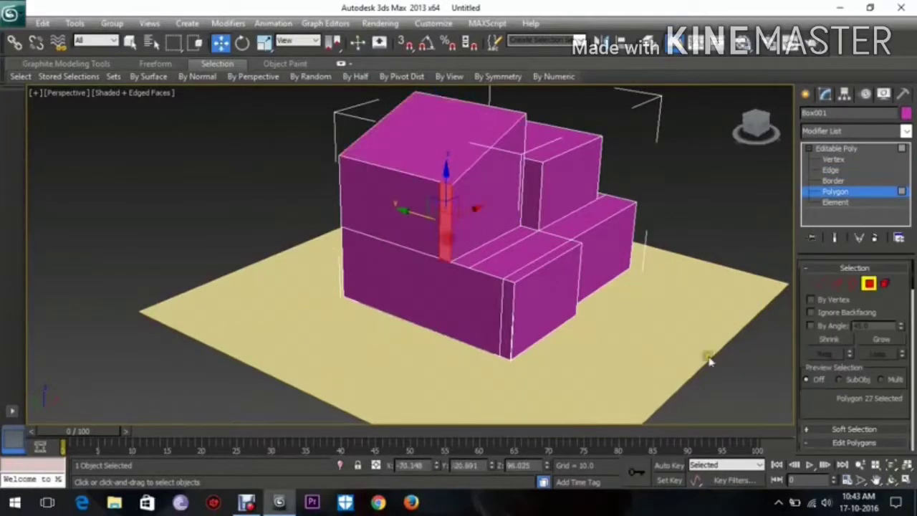
{"action": "scroll", "coordinate": [834, 347], "scroll_direction": "down", "scroll_amount": 3}
{"action": "left_click", "coordinate": [845, 369]}
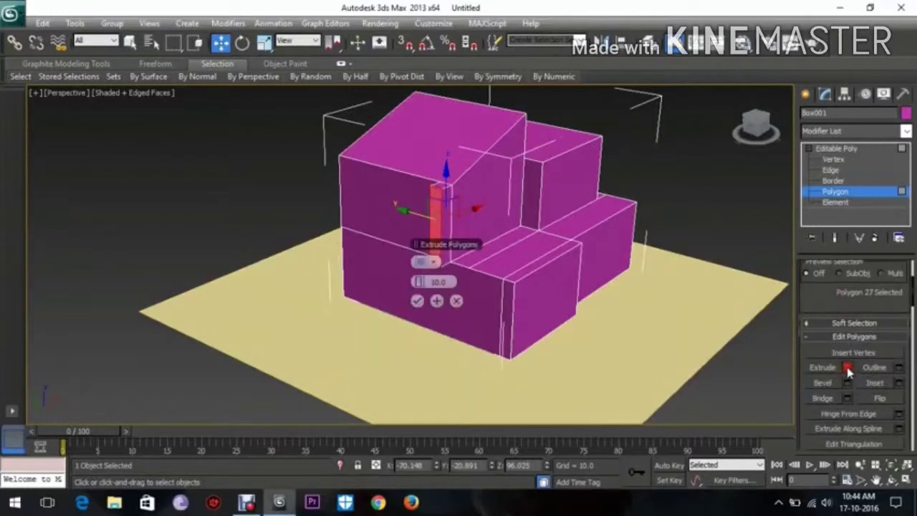
{"action": "left_click", "coordinate": [418, 299]}
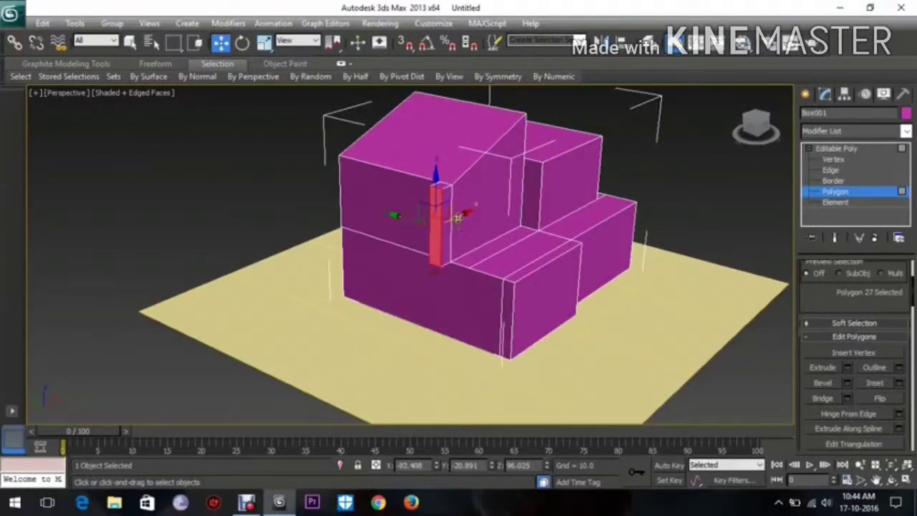
{"action": "left_click_drag", "start_coordinate": [457, 218], "coordinate": [421, 224]}
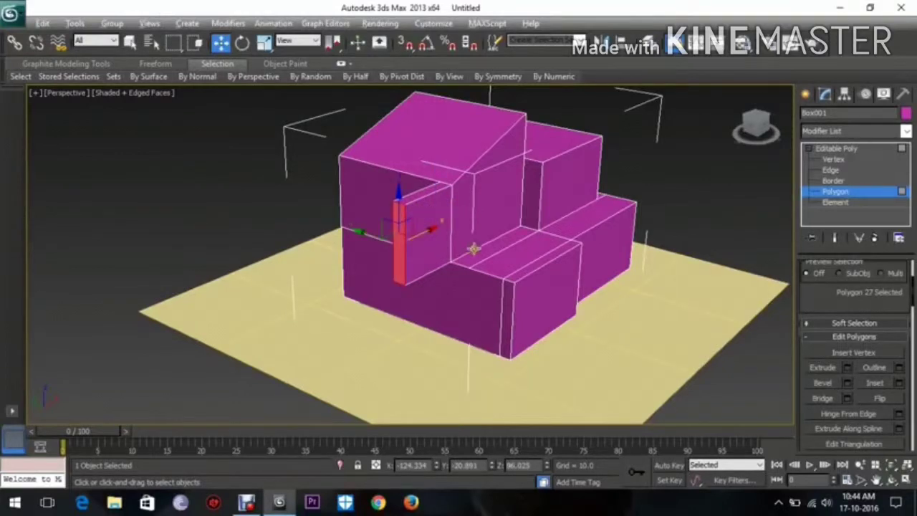
Select the underside polygon of the projecting wall and hide the ground plane.
{"action": "mouse_move", "coordinate": [474, 249]}
{"action": "middle_mouse_down", "text": "alt"}
{"action": "mouse_move", "coordinate": [448, 244]}
{"action": "mouse_move", "coordinate": [459, 245]}
{"action": "middle_mouse_up", "text": "alt"}
{"action": "middle_click_drag", "start_coordinate": [469, 290], "coordinate": [436, 300], "text": "alt"}
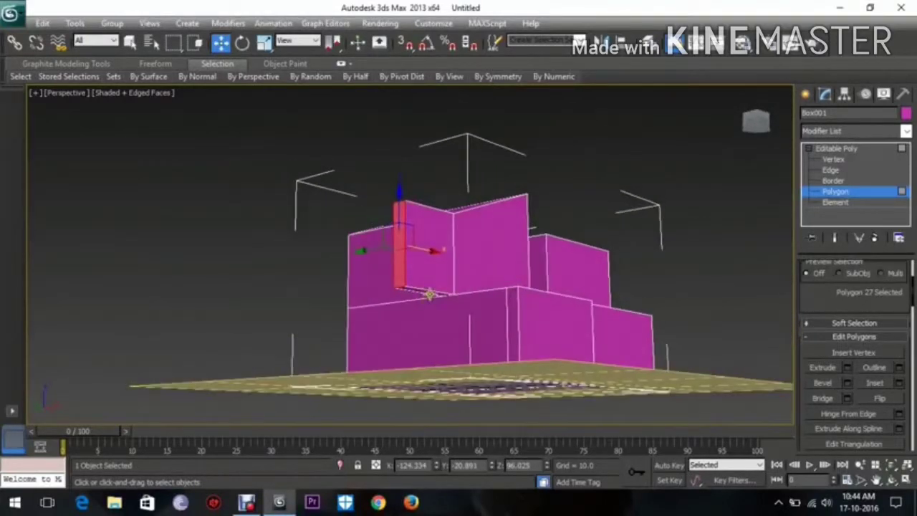
{"action": "left_click", "coordinate": [437, 301]}
{"action": "middle_click_drag", "start_coordinate": [557, 334], "coordinate": [566, 360], "text": "alt"}
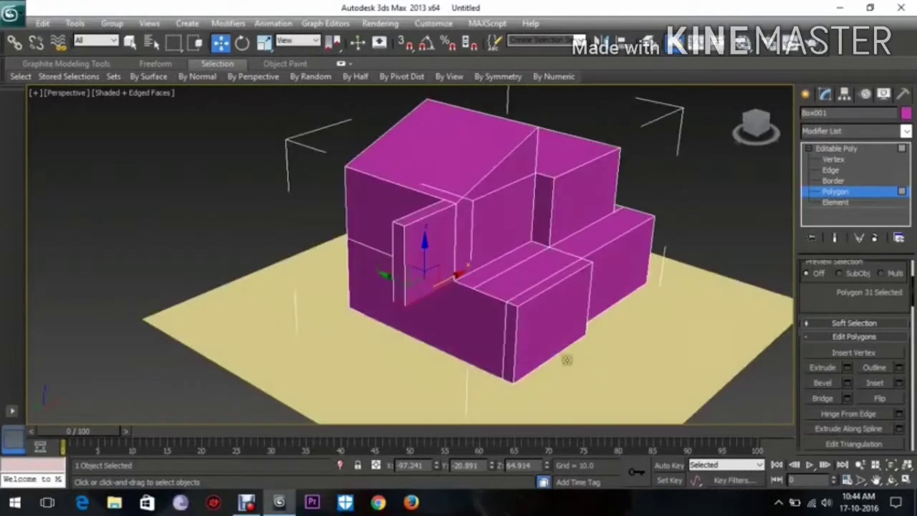
{"action": "left_click", "coordinate": [805, 94]}
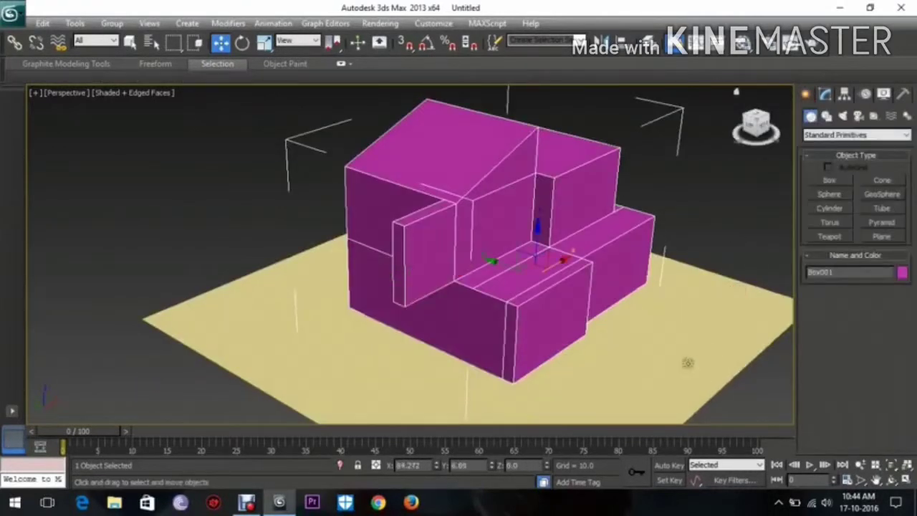
{"action": "left_click", "coordinate": [693, 342]}
{"action": "right_click", "coordinate": [694, 341]}
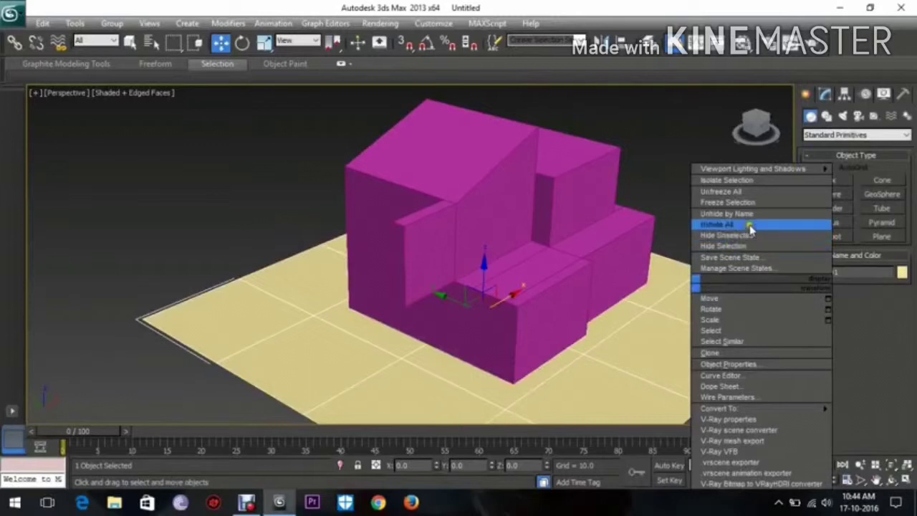
{"action": "left_click", "coordinate": [740, 248]}
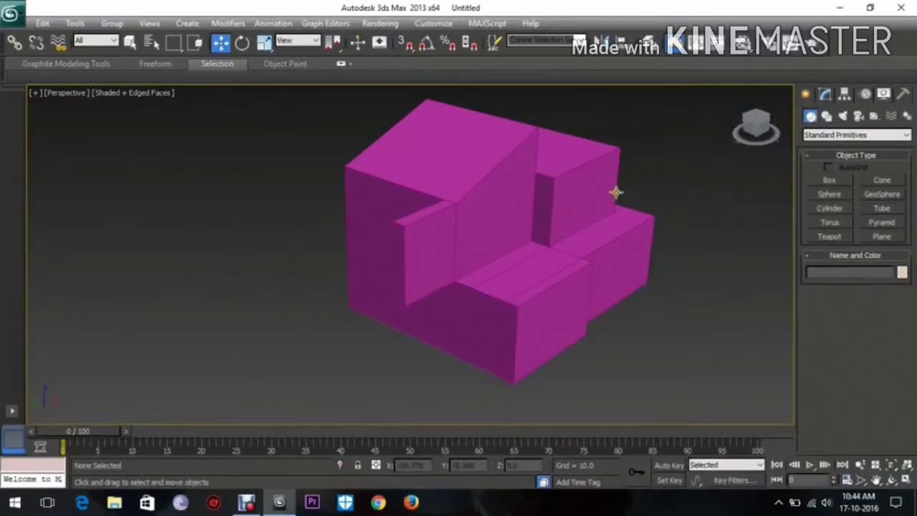
Extrude the projecting wall's underside polygon by 10 and lower it along Z to about 0.4.
{"action": "left_click", "coordinate": [616, 192]}
{"action": "left_click", "coordinate": [825, 94]}
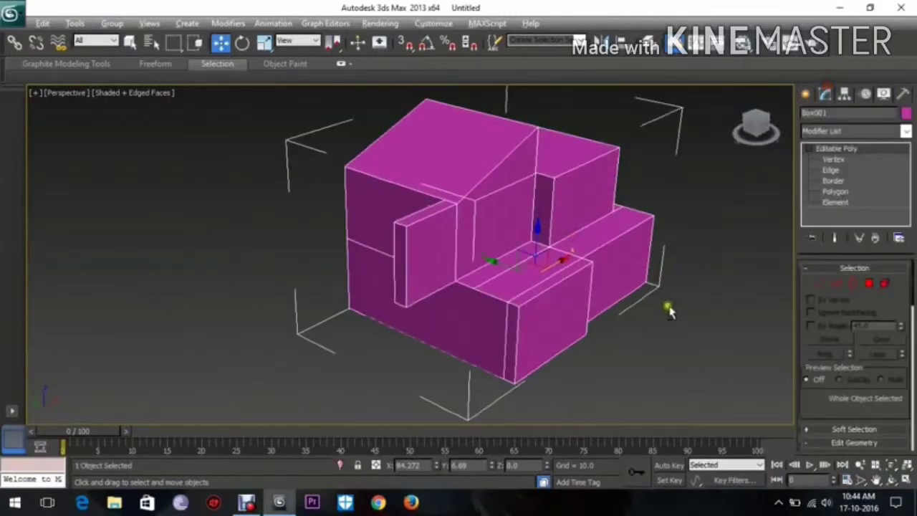
{"action": "middle_click_drag", "start_coordinate": [669, 309], "coordinate": [677, 261], "text": "alt"}
{"action": "left_click", "coordinate": [867, 283]}
{"action": "left_click", "coordinate": [488, 226]}
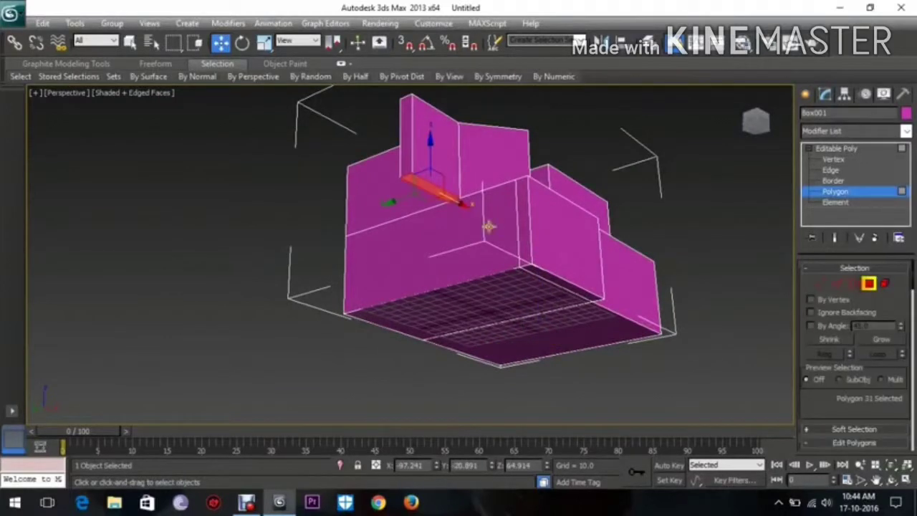
{"action": "left_click_drag", "start_coordinate": [819, 411], "coordinate": [832, 306]}
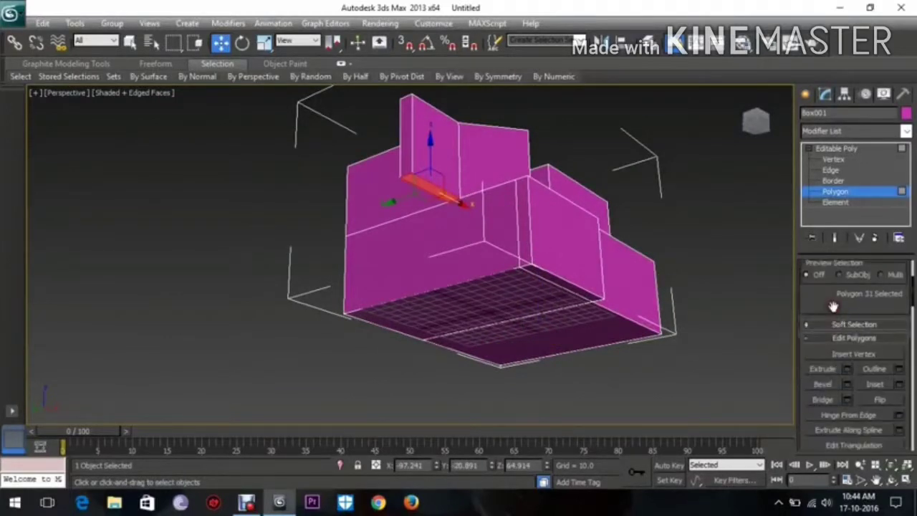
{"action": "left_click", "coordinate": [848, 370]}
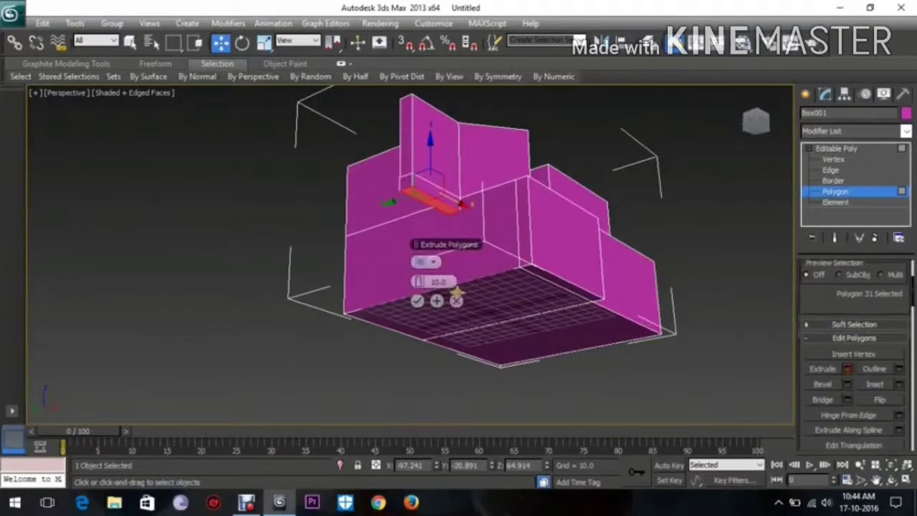
{"action": "left_click", "coordinate": [417, 300]}
{"action": "left_click_drag", "start_coordinate": [432, 169], "coordinate": [471, 258]}
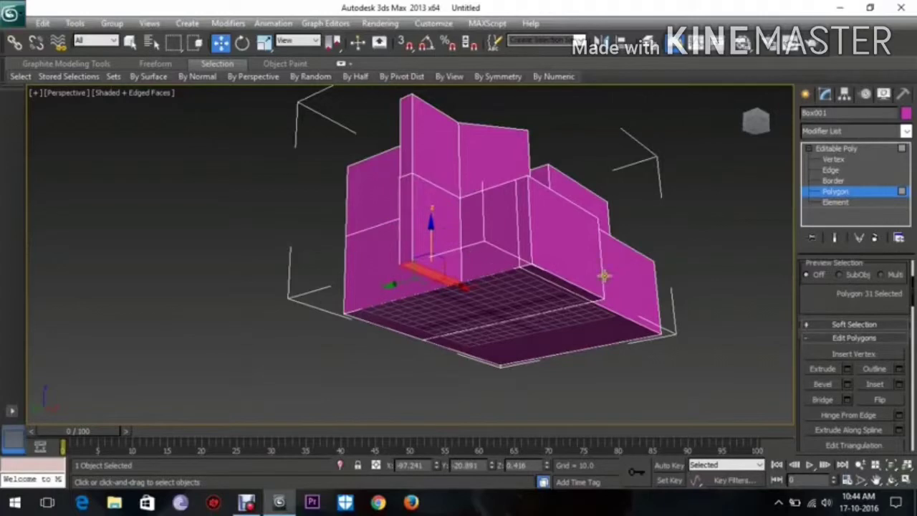
Switch to vertex editing and select the two outer top vertices of the projecting wall.
{"action": "middle_click_drag", "start_coordinate": [604, 276], "coordinate": [432, 164], "text": "alt"}
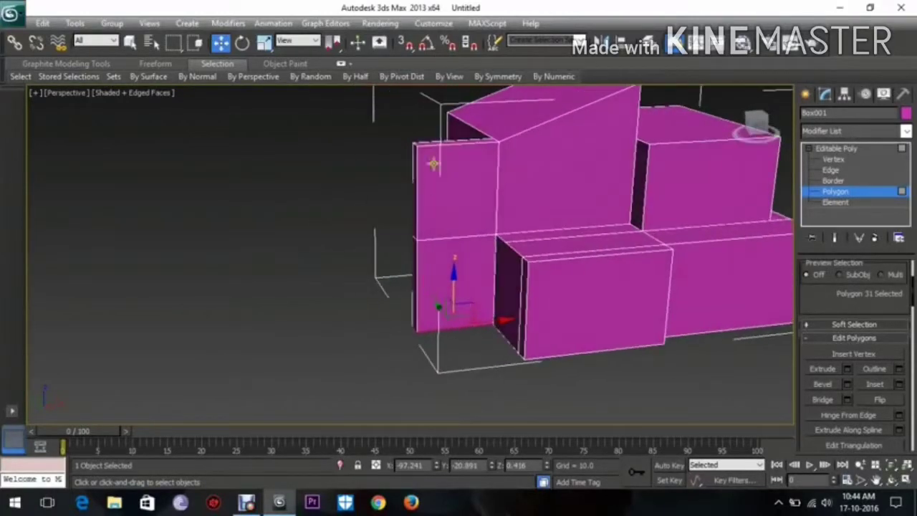
{"action": "left_click", "coordinate": [833, 159]}
{"action": "middle_click_drag", "start_coordinate": [409, 155], "coordinate": [426, 172], "text": "alt"}
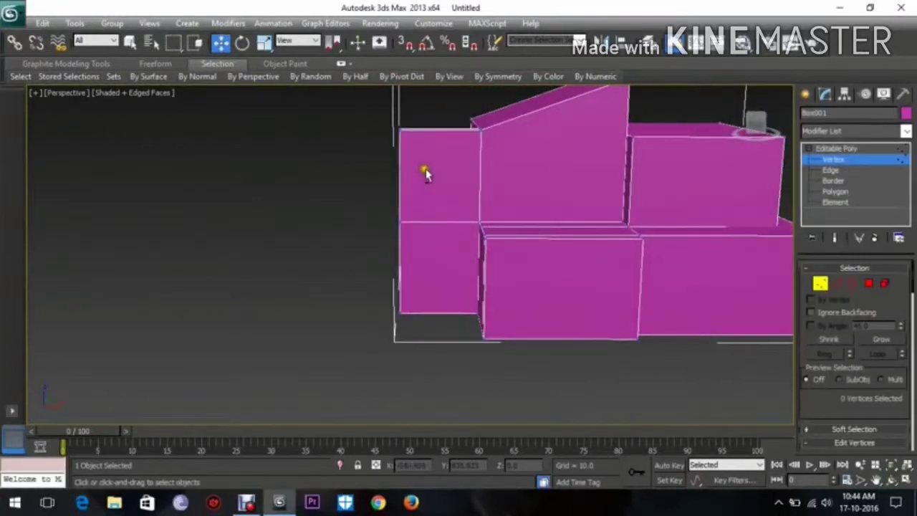
{"action": "left_click_drag", "start_coordinate": [381, 113], "coordinate": [432, 162]}
Try to lower the projecting wall's outer top vertices to continue the roof slope, moving them in perspective and front views.
{"action": "middle_click_drag", "start_coordinate": [386, 158], "coordinate": [428, 171], "text": "alt"}
{"action": "left_click_drag", "start_coordinate": [399, 106], "coordinate": [402, 134]}
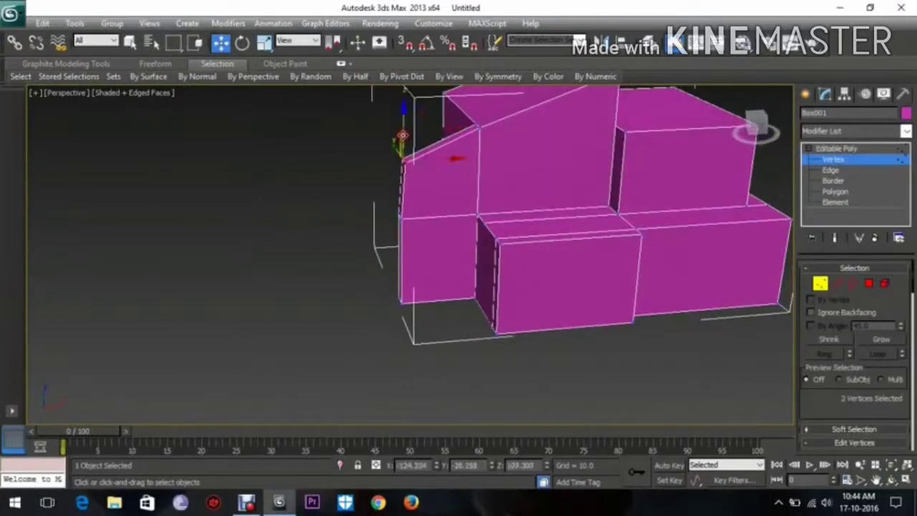
{"action": "key", "text": "f"}
{"action": "middle_click_drag", "start_coordinate": [396, 172], "coordinate": [464, 312]}
{"action": "scroll", "coordinate": [432, 273], "scroll_direction": "up", "scroll_amount": 3}
{"action": "middle_click_drag", "start_coordinate": [315, 189], "coordinate": [343, 246]}
{"action": "mouse_move", "coordinate": [200, 171]}
{"action": "left_mouse_down"}
{"action": "mouse_move", "coordinate": [213, 198]}
{"action": "mouse_move", "coordinate": [195, 178]}
{"action": "left_mouse_up"}
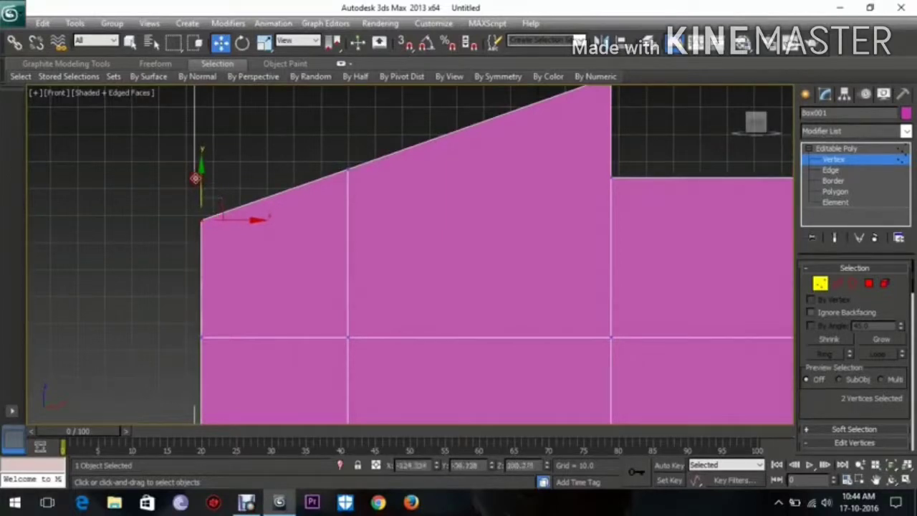
{"action": "left_click", "coordinate": [310, 168]}
{"action": "scroll", "coordinate": [311, 167], "scroll_direction": "down", "scroll_amount": 2}
{"action": "middle_click_drag", "start_coordinate": [311, 167], "coordinate": [301, 164]}
{"action": "scroll", "coordinate": [301, 164], "scroll_direction": "down", "scroll_amount": 2}
Check the projecting wall's top from above and undo the moves of its outer top vertices.
{"action": "key", "text": "p"}
{"action": "scroll", "coordinate": [302, 164], "scroll_direction": "down", "scroll_amount": 5}
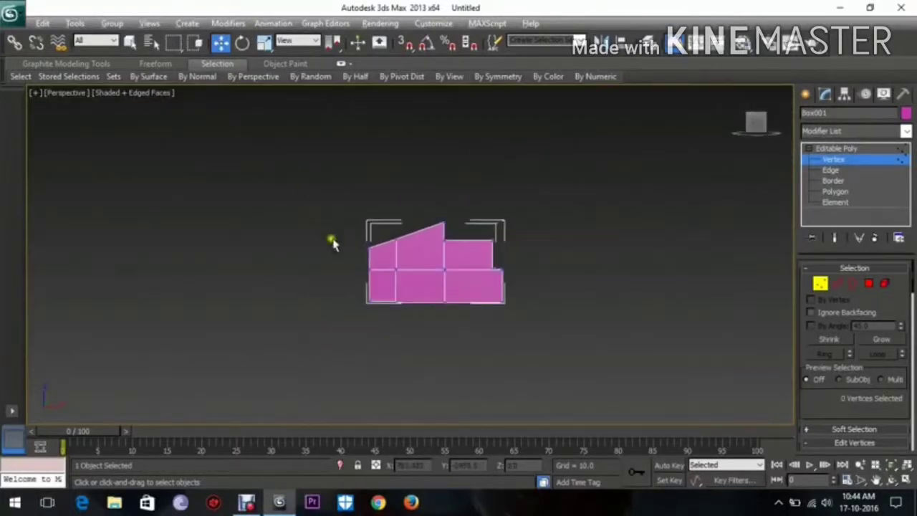
{"action": "middle_click_drag", "start_coordinate": [333, 243], "coordinate": [346, 272], "text": "alt"}
{"action": "scroll", "coordinate": [352, 278], "scroll_direction": "up", "scroll_amount": 8}
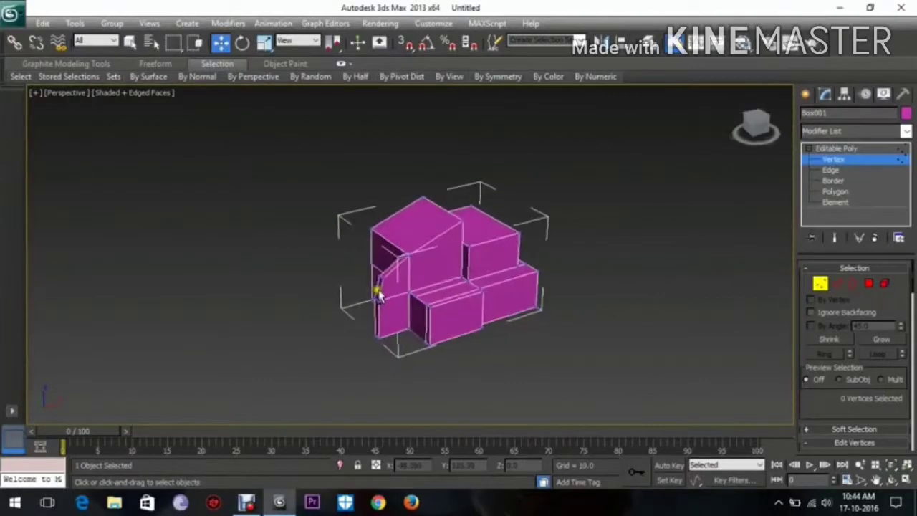
{"action": "middle_click_drag", "start_coordinate": [380, 337], "coordinate": [522, 337], "text": "alt"}
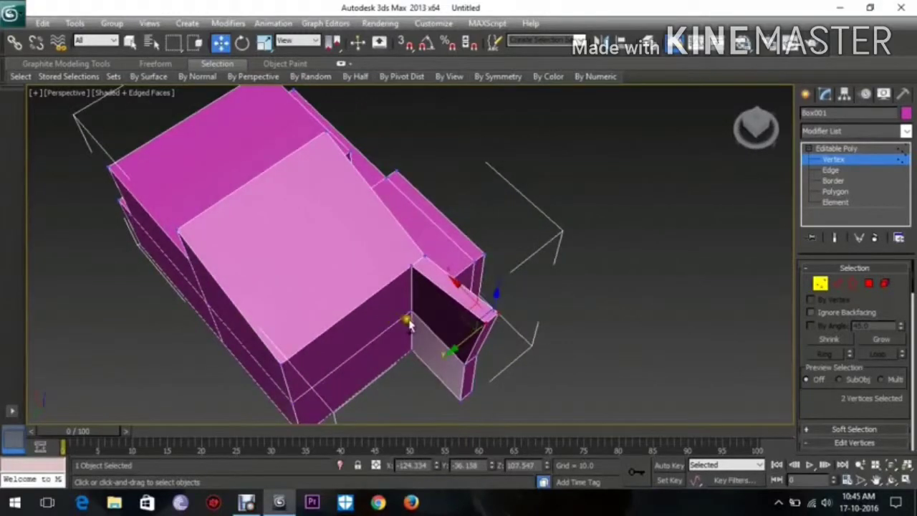
{"action": "key", "text": "ctrl+z"}
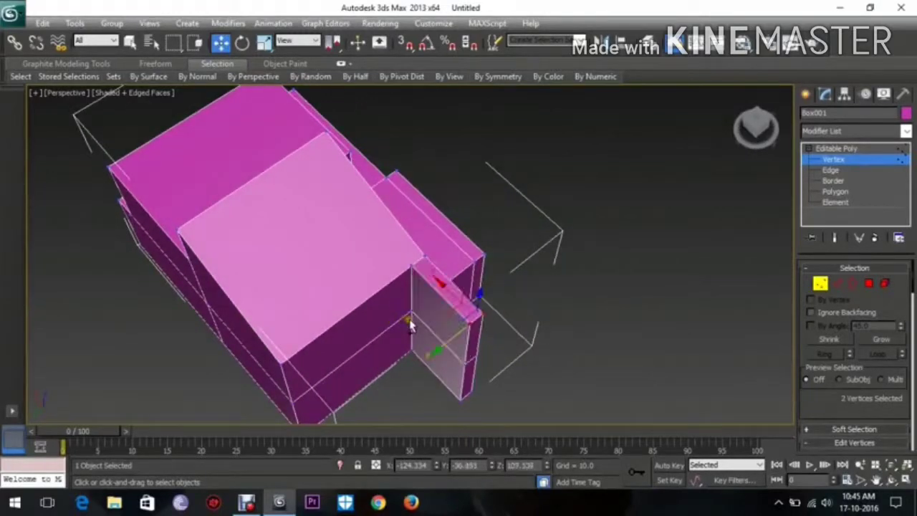
In the front view, lower the wall's two outer top vertices vertically to about Z 109, in line with the roof slope.
{"action": "middle_click_drag", "start_coordinate": [481, 324], "coordinate": [465, 303], "text": "alt"}
{"action": "key", "text": "f"}
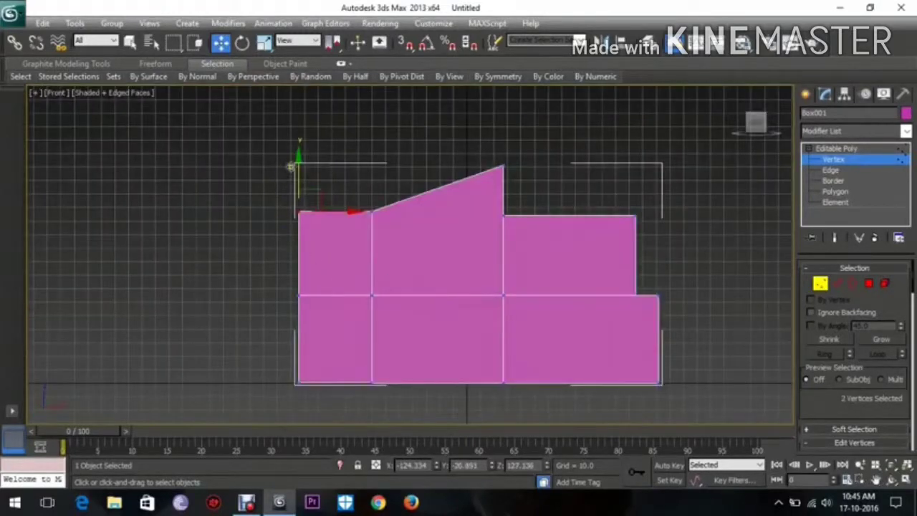
{"action": "left_click_drag", "start_coordinate": [299, 157], "coordinate": [302, 180]}
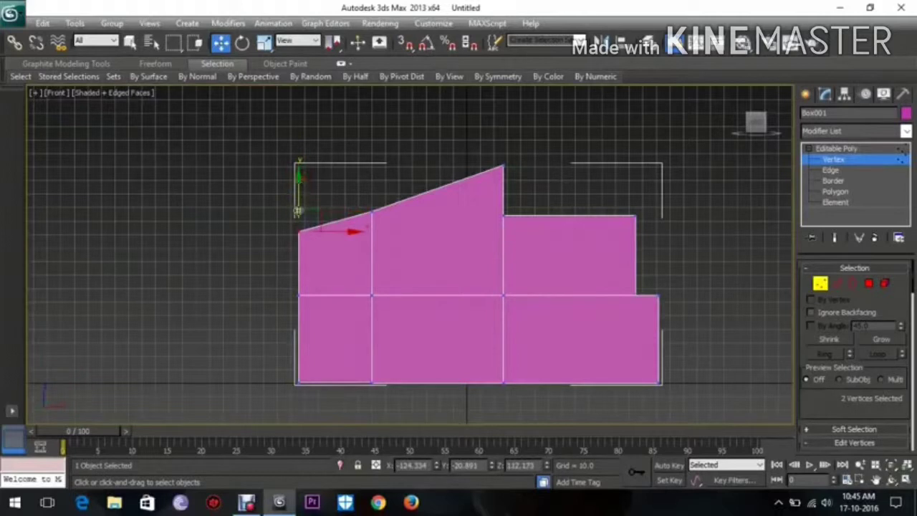
{"action": "scroll", "coordinate": [311, 229], "scroll_direction": "up", "scroll_amount": 3}
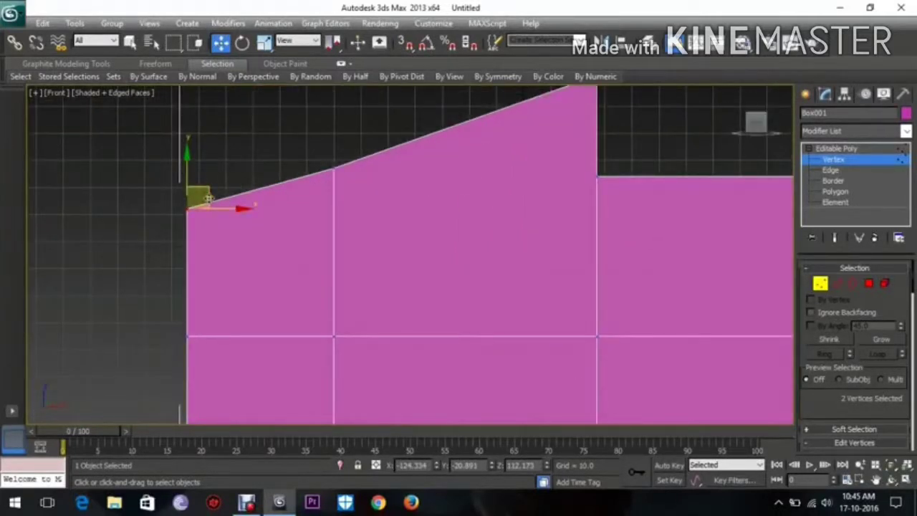
{"action": "left_click_drag", "start_coordinate": [190, 176], "coordinate": [203, 190]}
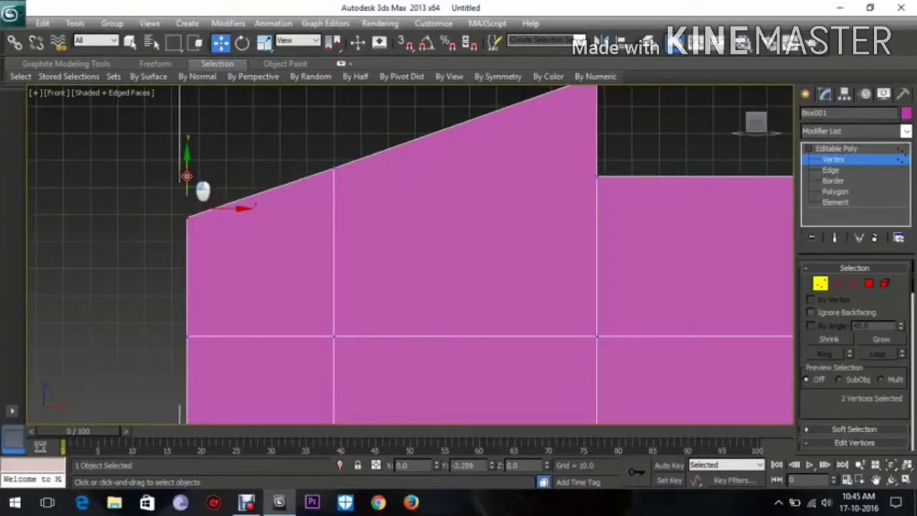
{"action": "left_click", "coordinate": [265, 160]}
Extrude the two polygons on the projecting wall's outer end by 10 and pull them outward along X to about -137.
{"action": "middle_click_drag", "start_coordinate": [389, 151], "coordinate": [352, 228]}
{"action": "key", "text": "p"}
{"action": "scroll", "coordinate": [350, 185], "scroll_direction": "down", "scroll_amount": 3}
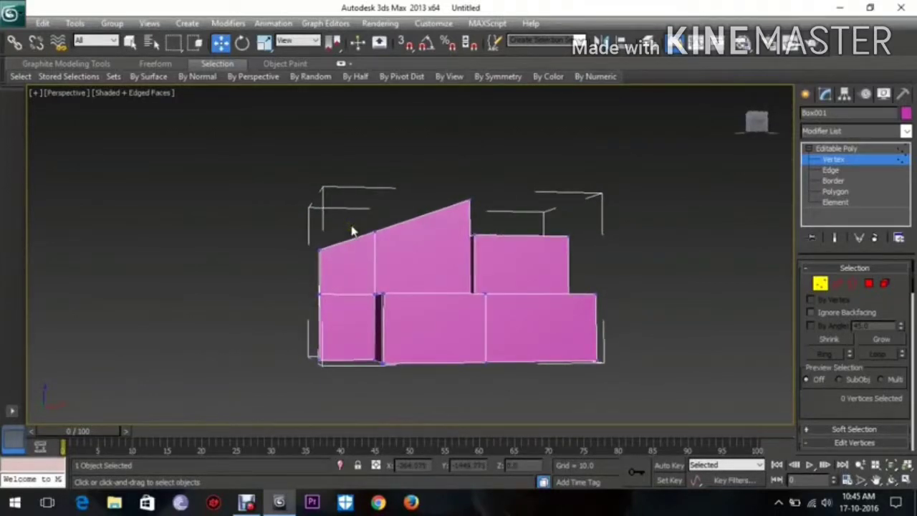
{"action": "middle_click_drag", "start_coordinate": [441, 304], "coordinate": [471, 290], "text": "alt"}
{"action": "middle_click_drag", "start_coordinate": [409, 310], "coordinate": [421, 320], "text": "alt"}
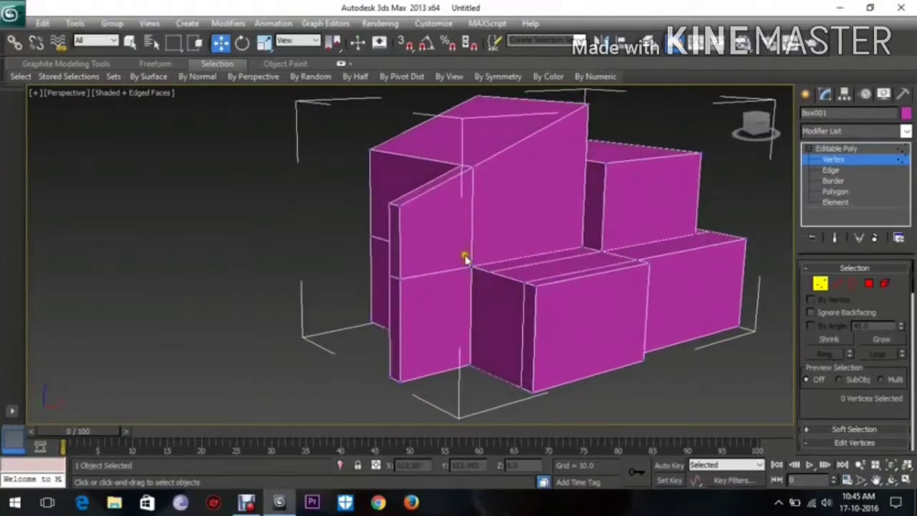
{"action": "left_click", "coordinate": [868, 284]}
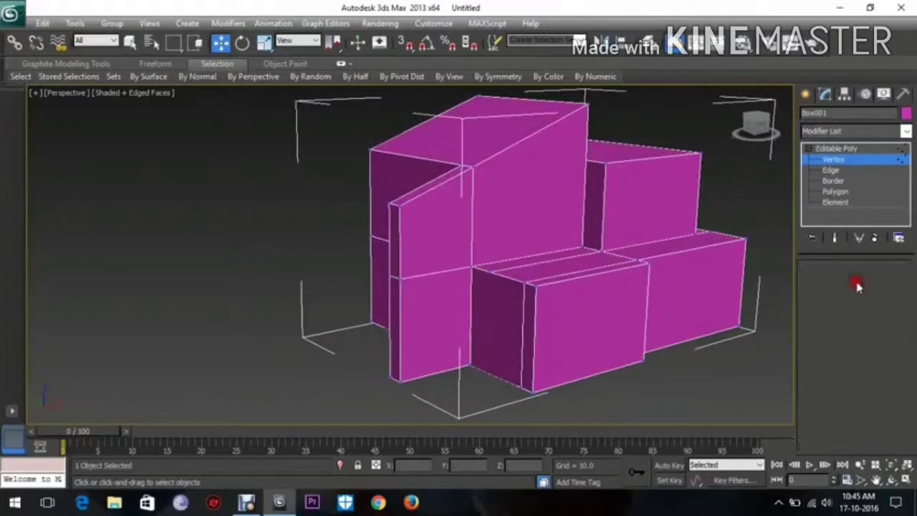
{"action": "left_click", "coordinate": [396, 240]}
{"action": "left_click", "coordinate": [392, 318], "text": "ctrl"}
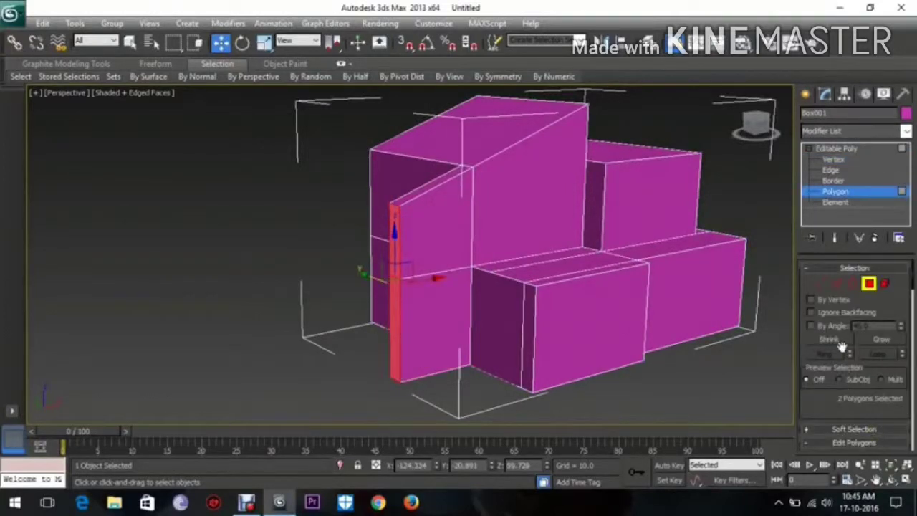
{"action": "scroll", "coordinate": [838, 405], "scroll_direction": "down", "scroll_amount": 3}
{"action": "left_click", "coordinate": [846, 385]}
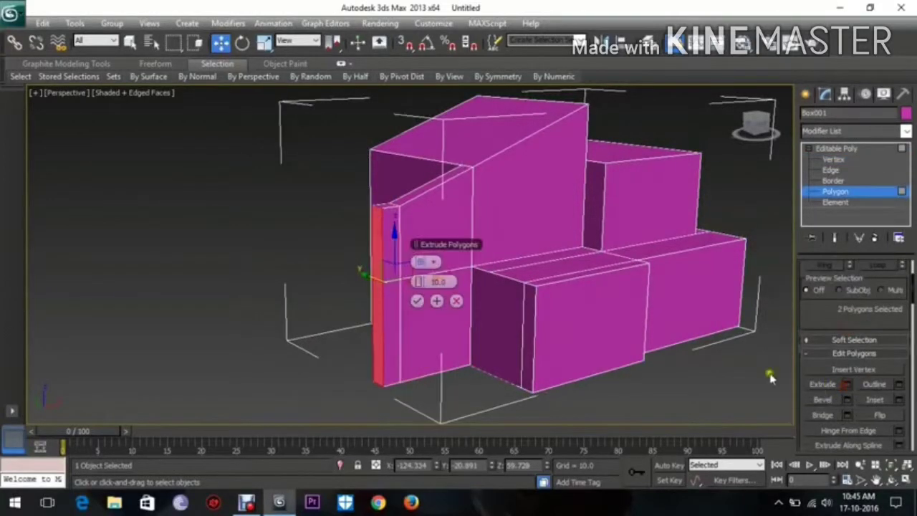
{"action": "left_click", "coordinate": [416, 302]}
Extrude the two side polygons of the wall's new end section by 10 and pull them along Y to about -44.
{"action": "scroll", "coordinate": [418, 315], "scroll_direction": "up", "scroll_amount": 5}
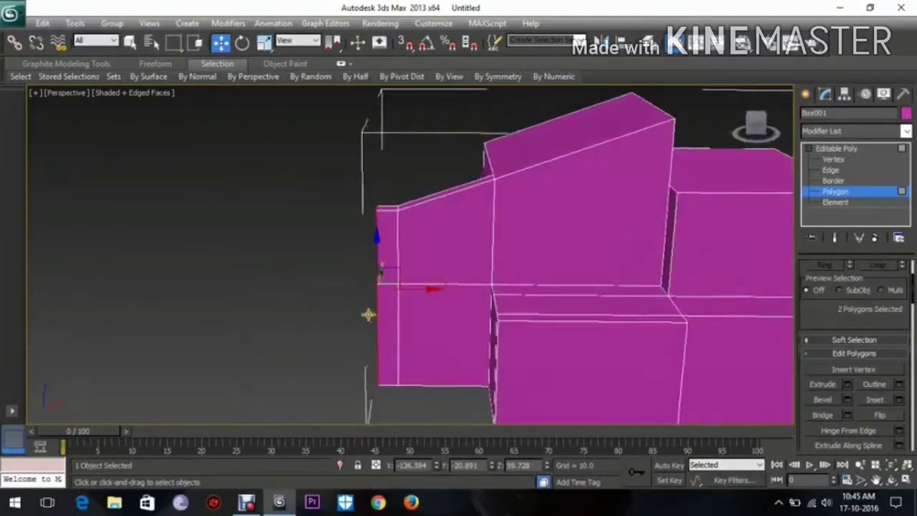
{"action": "middle_click_drag", "start_coordinate": [369, 314], "coordinate": [337, 310], "text": "alt"}
{"action": "left_click", "coordinate": [387, 254]}
{"action": "left_click", "coordinate": [384, 313], "text": "ctrl"}
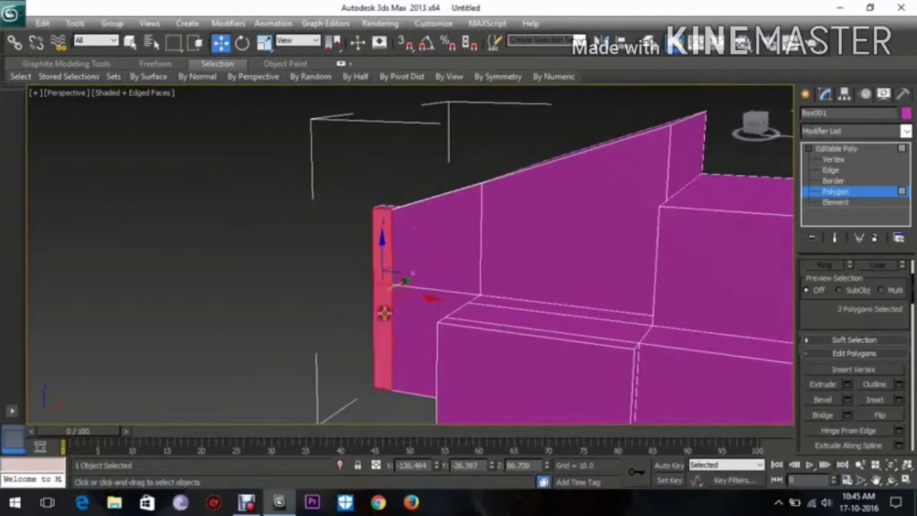
{"action": "left_click", "coordinate": [847, 385]}
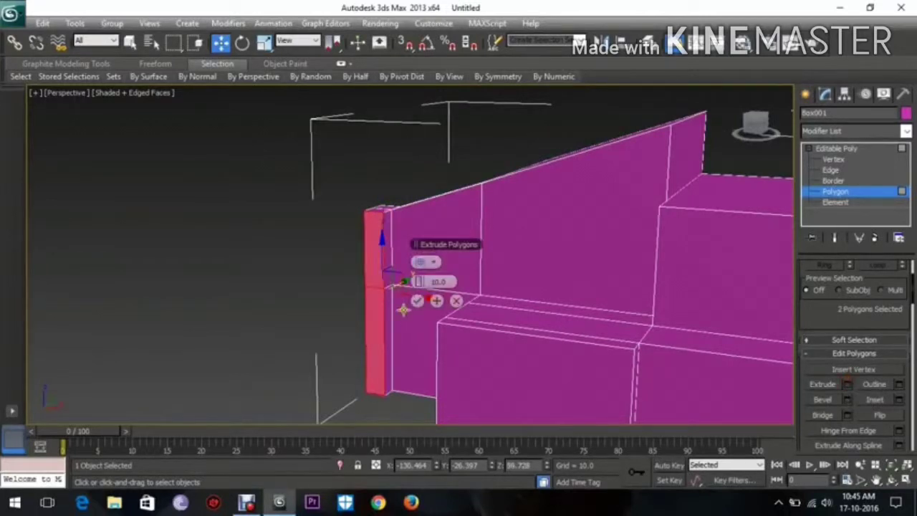
{"action": "left_click", "coordinate": [418, 301]}
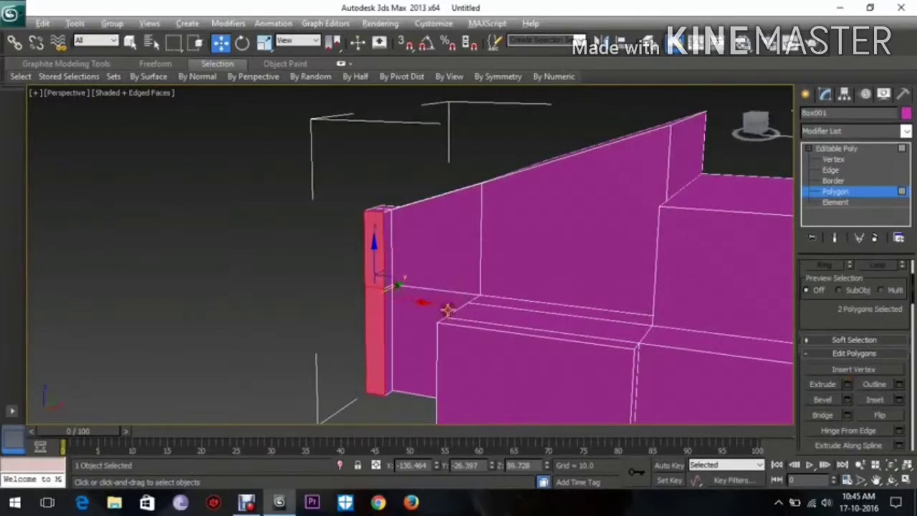
{"action": "middle_click_drag", "start_coordinate": [447, 308], "coordinate": [406, 306], "text": "alt"}
{"action": "left_click_drag", "start_coordinate": [404, 303], "coordinate": [389, 305]}
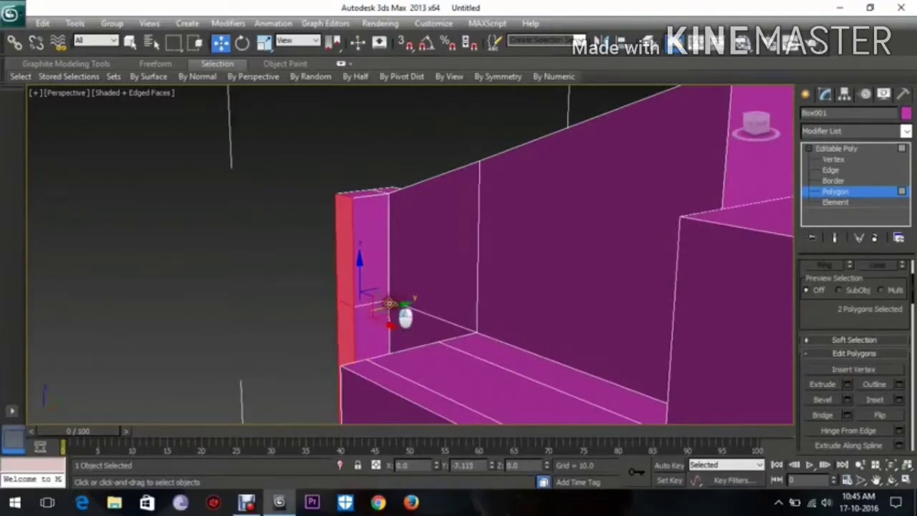
Extrude the three top polygons of the projecting wall and its end post upward by 10.
{"action": "middle_click_drag", "start_coordinate": [374, 294], "coordinate": [483, 323], "text": "alt"}
{"action": "middle_click_drag", "start_coordinate": [366, 232], "coordinate": [400, 302]}
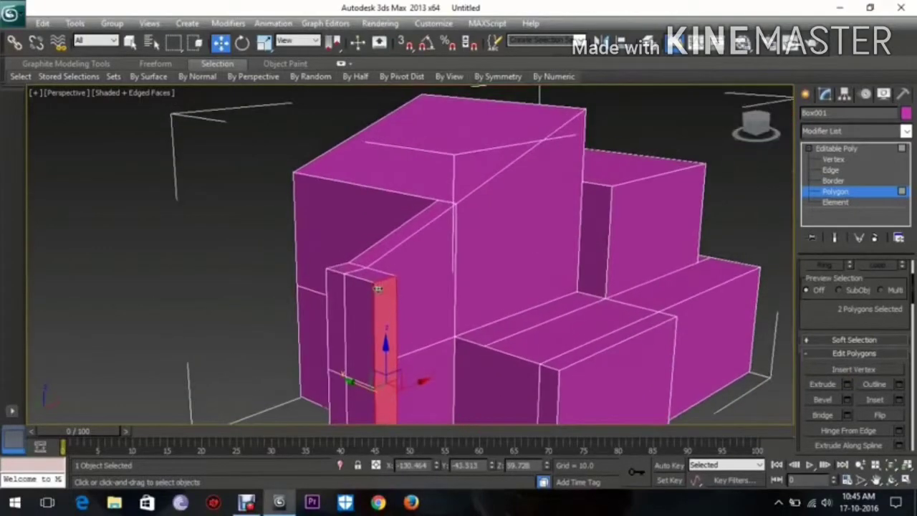
{"action": "left_click", "coordinate": [359, 268]}
{"action": "left_click", "coordinate": [341, 270], "text": "ctrl"}
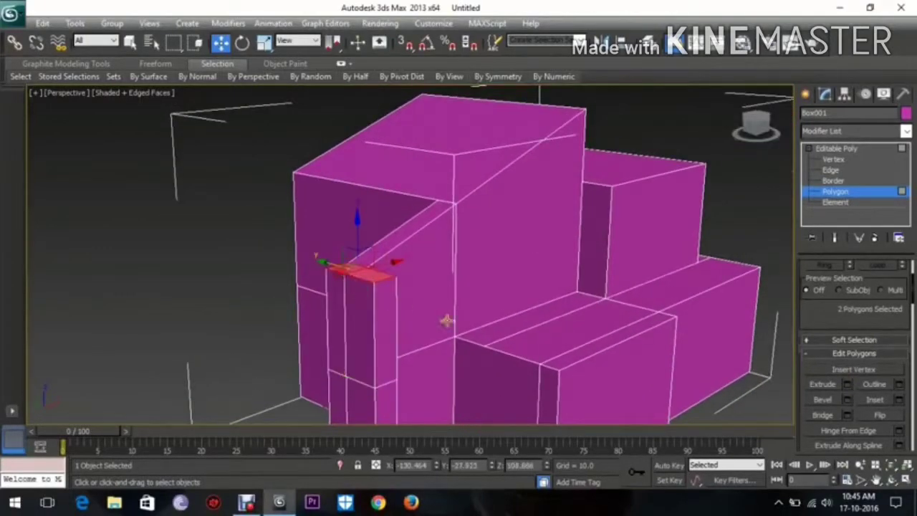
{"action": "middle_click_drag", "start_coordinate": [487, 327], "coordinate": [519, 348]}
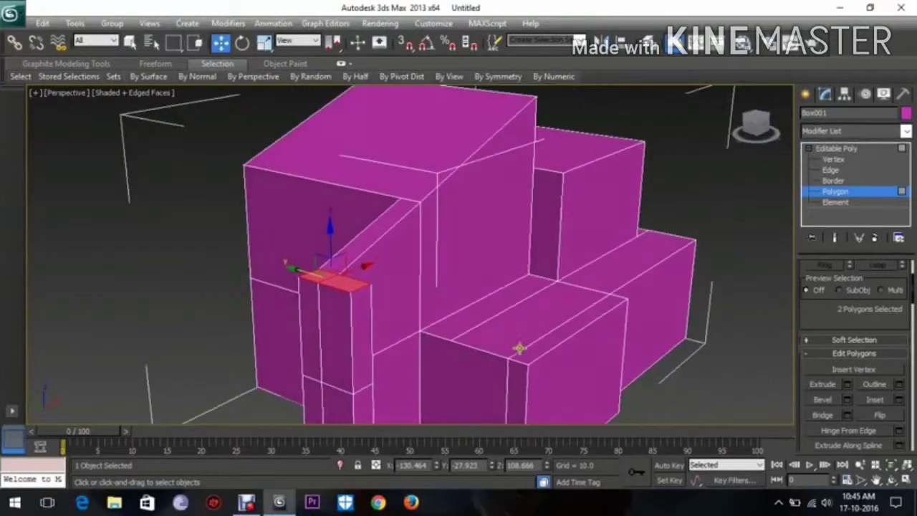
{"action": "middle_click_drag", "start_coordinate": [403, 286], "coordinate": [496, 301], "text": "alt"}
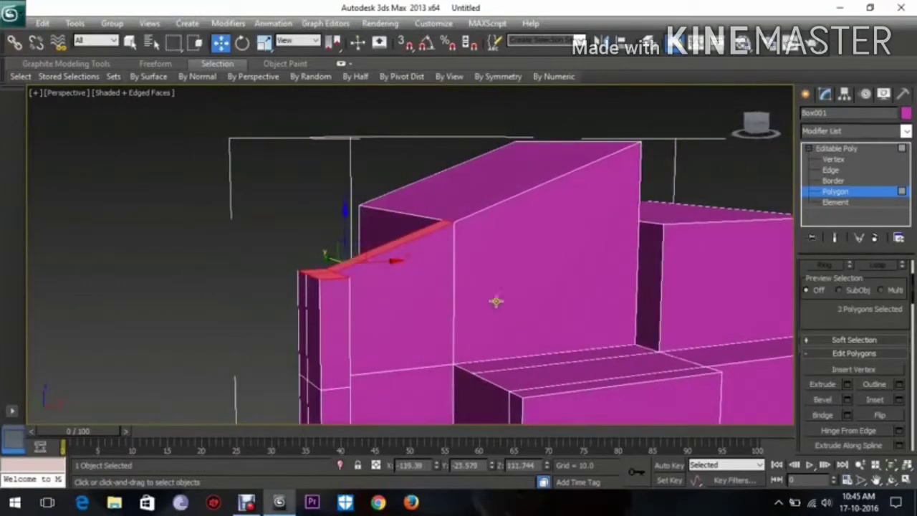
{"action": "left_click", "coordinate": [846, 385]}
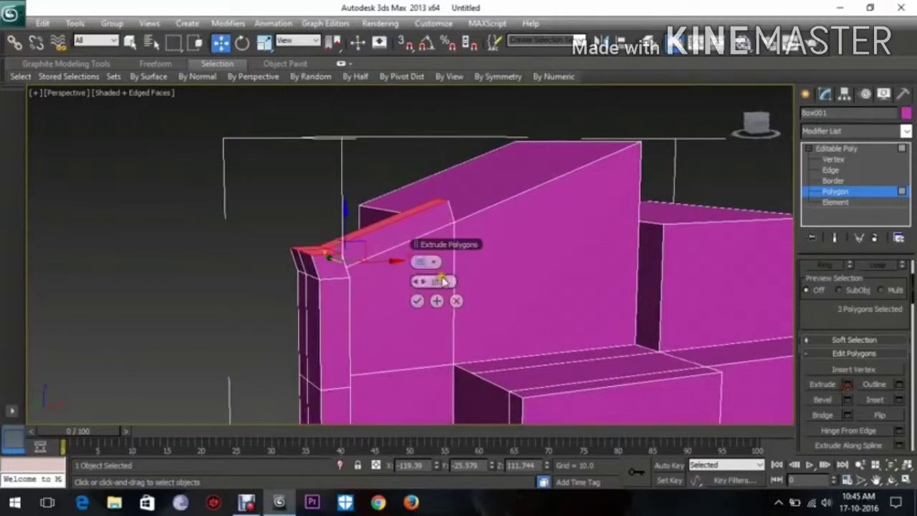
{"action": "left_click", "coordinate": [412, 300]}
In the front view, shift the extruded top vertices along X until they stand directly above the vertical edges of the post and wall.
{"action": "middle_click_drag", "start_coordinate": [408, 299], "coordinate": [348, 295], "text": "alt"}
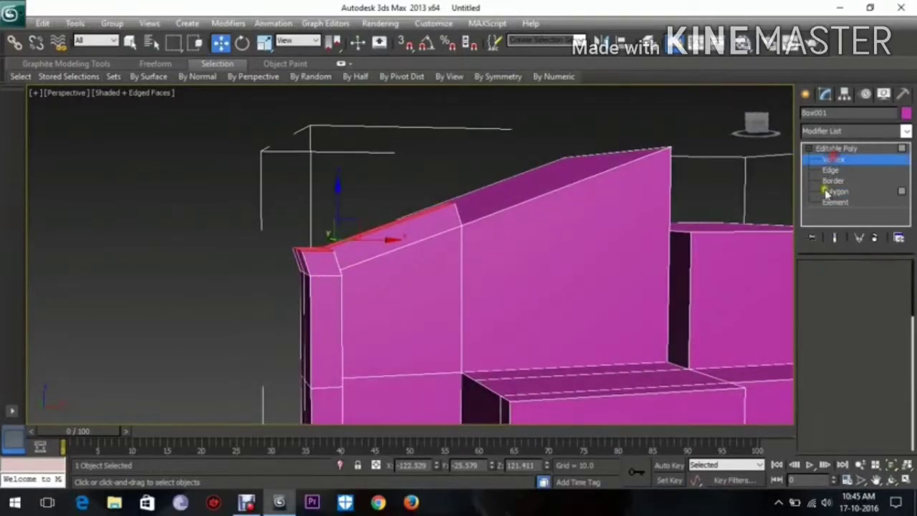
{"action": "left_click", "coordinate": [832, 159]}
{"action": "key", "text": "f"}
{"action": "middle_click_drag", "start_coordinate": [226, 255], "coordinate": [285, 282]}
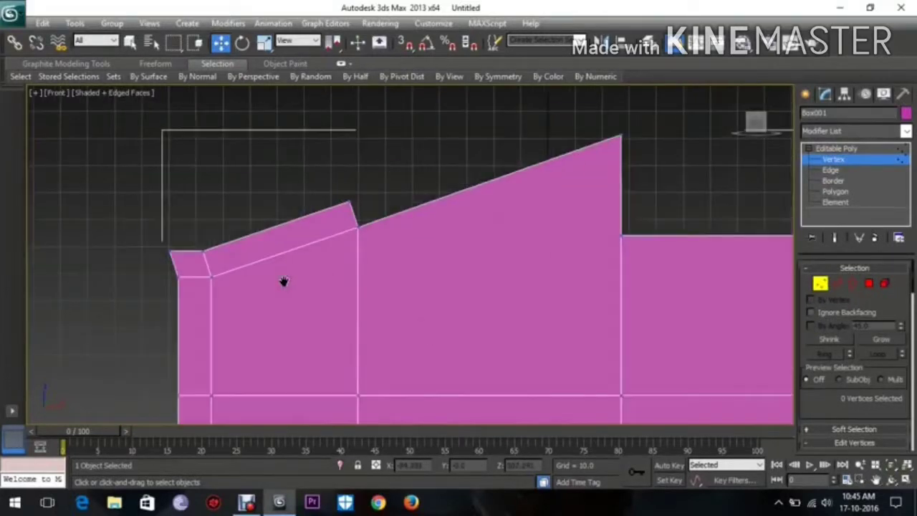
{"action": "scroll", "coordinate": [284, 283], "scroll_direction": "up", "scroll_amount": 2}
{"action": "middle_click_drag", "start_coordinate": [65, 259], "coordinate": [222, 278]}
{"action": "left_click_drag", "start_coordinate": [217, 249], "coordinate": [284, 273]}
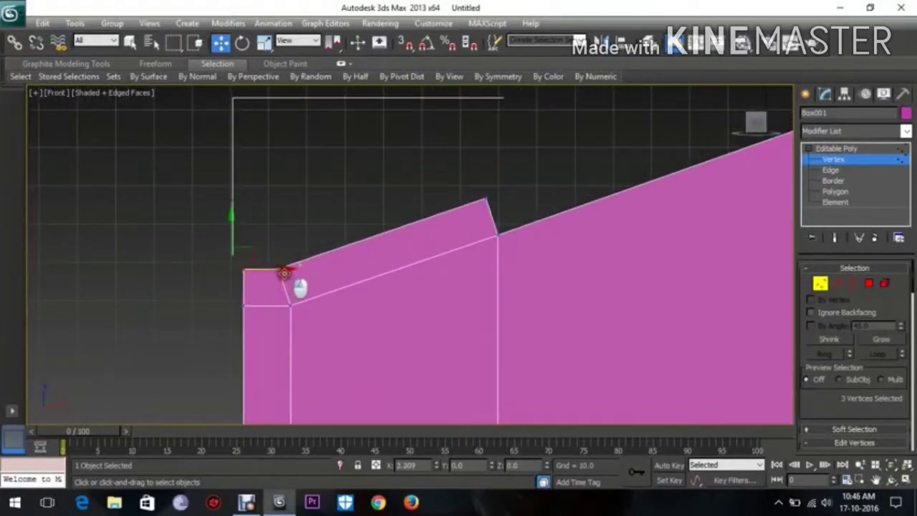
{"action": "left_click", "coordinate": [286, 221]}
{"action": "middle_click_drag", "start_coordinate": [468, 250], "coordinate": [460, 252]}
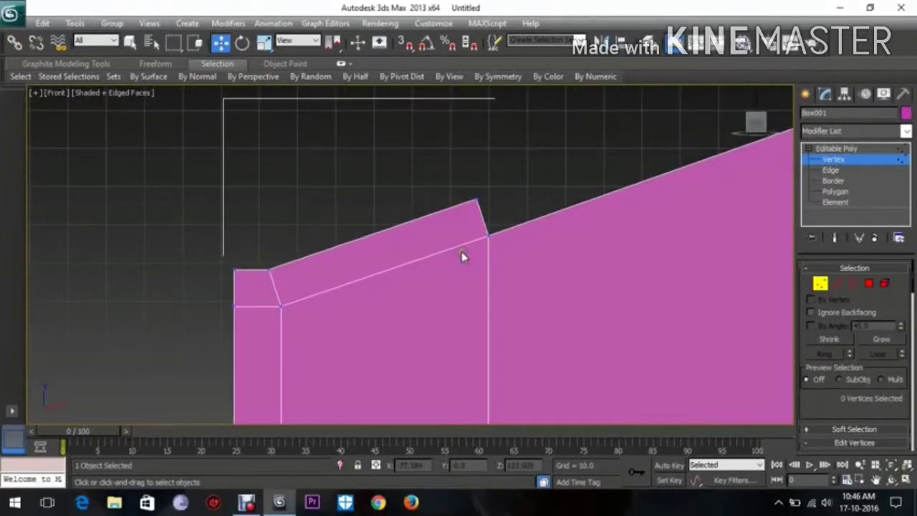
{"action": "left_click_drag", "start_coordinate": [262, 265], "coordinate": [314, 265]}
{"action": "left_click_drag", "start_coordinate": [462, 185], "coordinate": [534, 206]}
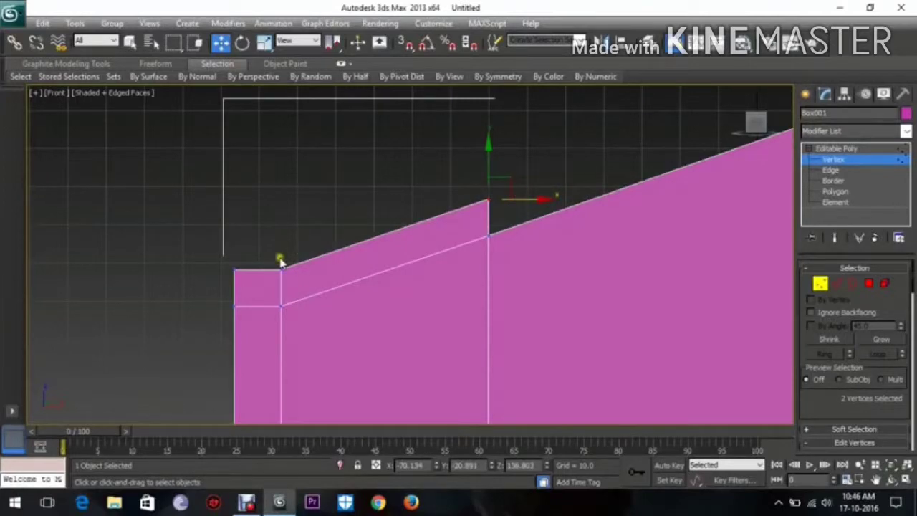
Lower the post's outer upper and lower vertices vertically so both lines continue the roof slope, with the top at about Z 115.
{"action": "mouse_move", "coordinate": [225, 256]}
{"action": "left_mouse_down"}
{"action": "mouse_move", "coordinate": [244, 277]}
{"action": "mouse_move", "coordinate": [236, 248]}
{"action": "mouse_move", "coordinate": [235, 258]}
{"action": "left_mouse_up"}
{"action": "left_click_drag", "start_coordinate": [271, 298], "coordinate": [288, 314]}
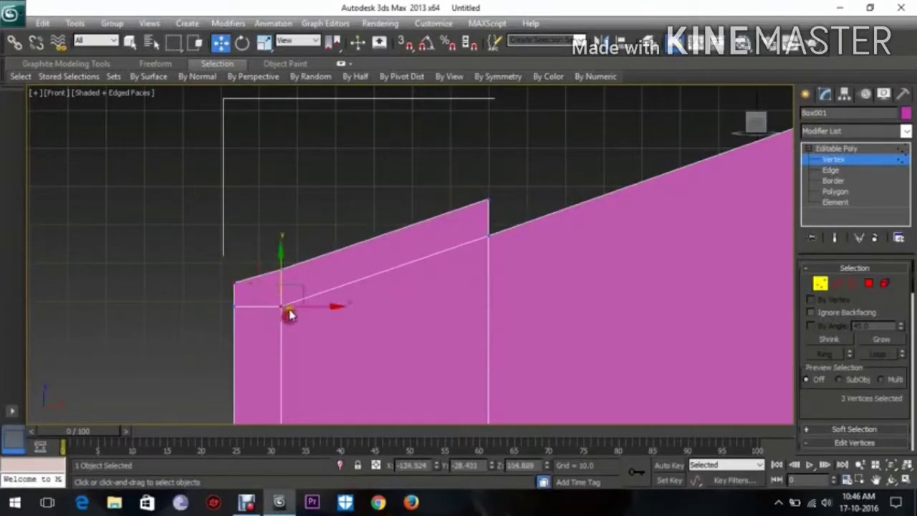
{"action": "left_click_drag", "start_coordinate": [228, 299], "coordinate": [234, 257]}
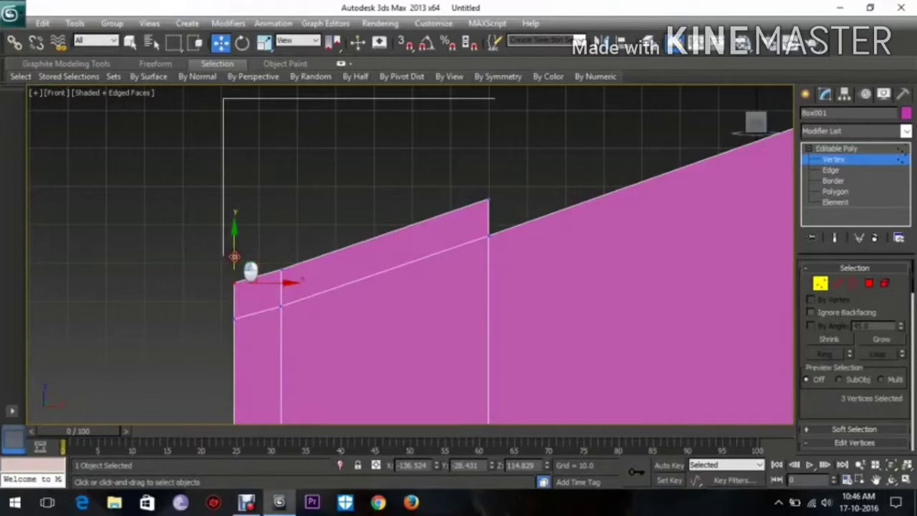
Fine-tune the heights of the upper and lower vertices at the post's inner edge to straighten both slope lines.
{"action": "left_click", "coordinate": [284, 278]}
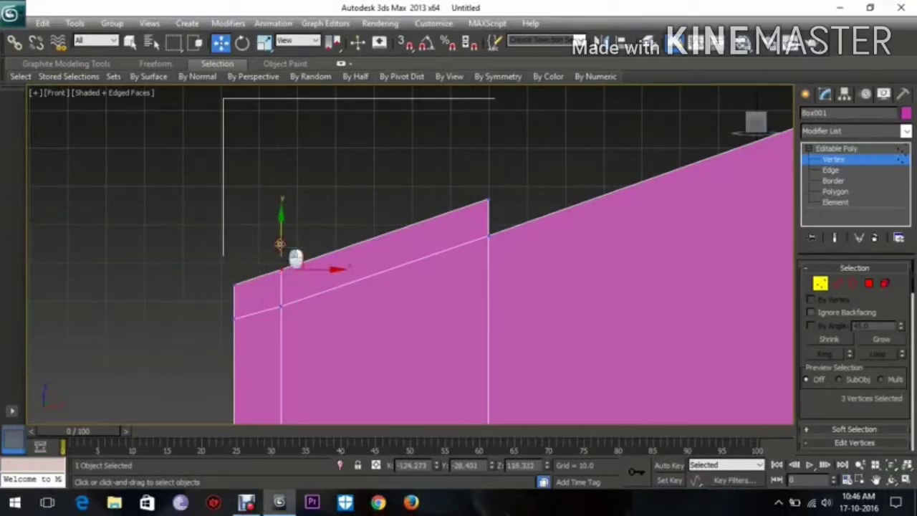
{"action": "left_click", "coordinate": [374, 208]}
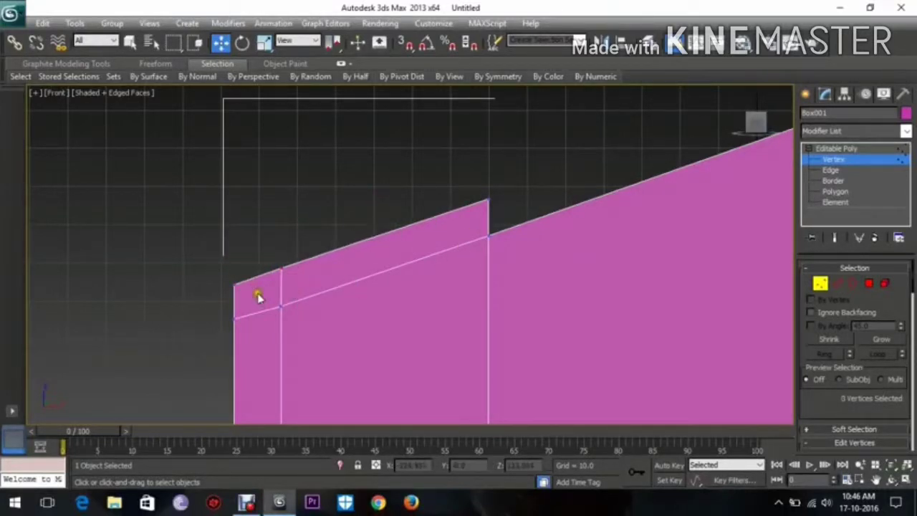
{"action": "left_click_drag", "start_coordinate": [258, 297], "coordinate": [294, 282]}
{"action": "left_click", "coordinate": [274, 207]}
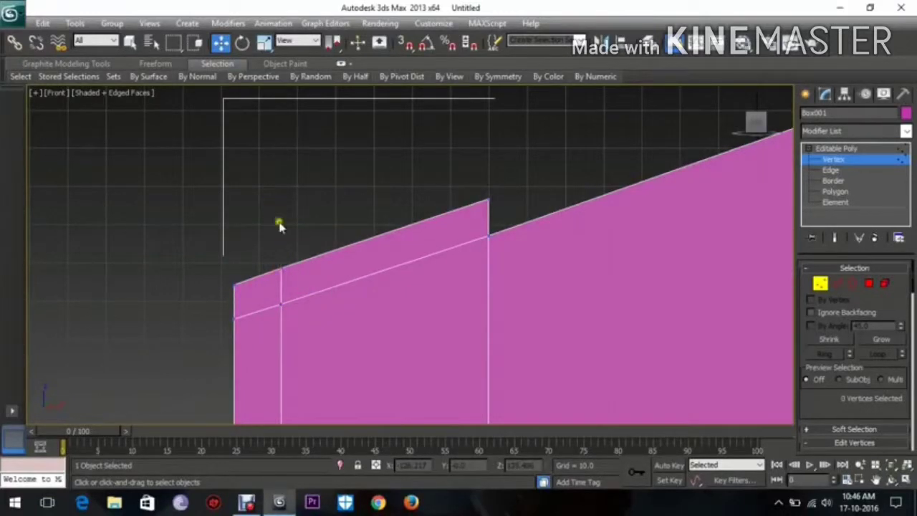
{"action": "left_click_drag", "start_coordinate": [272, 250], "coordinate": [297, 284]}
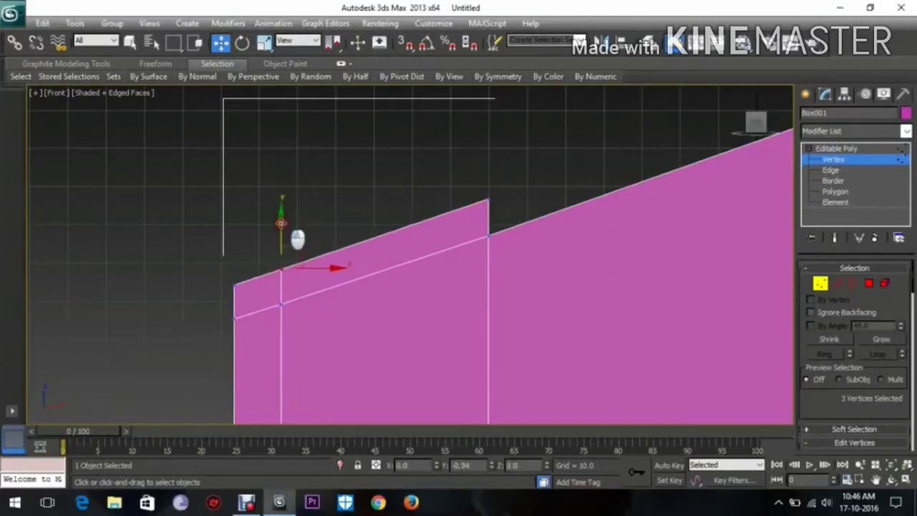
{"action": "left_click", "coordinate": [328, 204]}
Extrude the small end polygon of the raised strip, facing the main roof, by 10.
{"action": "middle_click_drag", "start_coordinate": [515, 255], "coordinate": [458, 302]}
{"action": "key", "text": "p"}
{"action": "scroll", "coordinate": [491, 270], "scroll_direction": "down", "scroll_amount": 6}
{"action": "scroll", "coordinate": [459, 305], "scroll_direction": "up", "scroll_amount": 10}
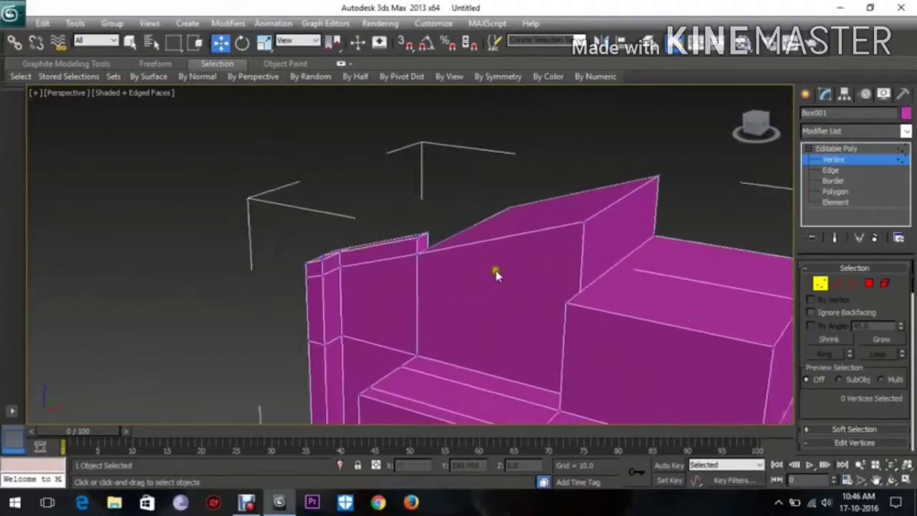
{"action": "left_click", "coordinate": [868, 284]}
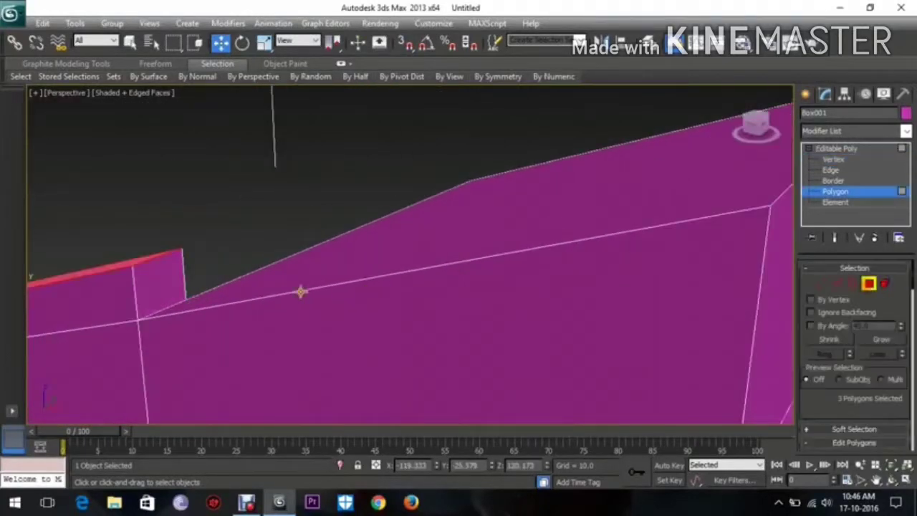
{"action": "left_click", "coordinate": [154, 286]}
{"action": "scroll", "coordinate": [628, 352], "scroll_direction": "down", "scroll_amount": 5}
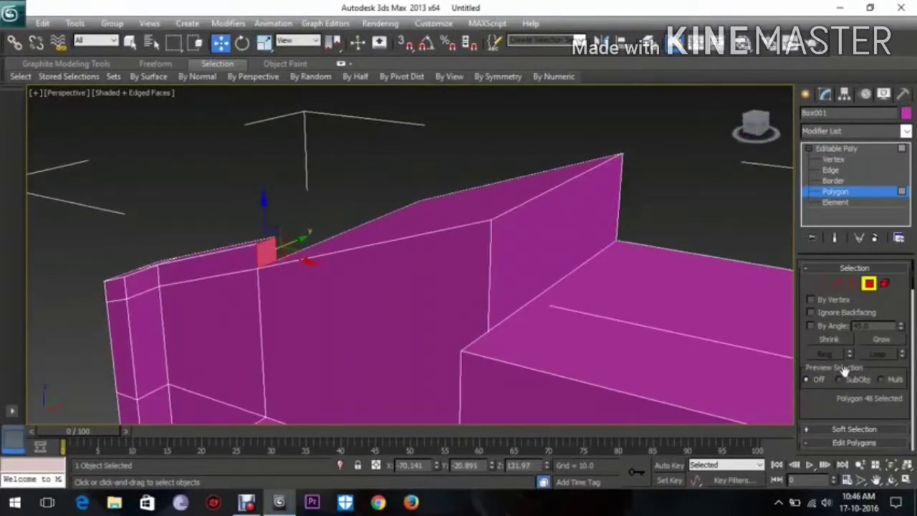
{"action": "scroll", "coordinate": [842, 337], "scroll_direction": "down", "scroll_amount": 3}
{"action": "left_click", "coordinate": [846, 365]}
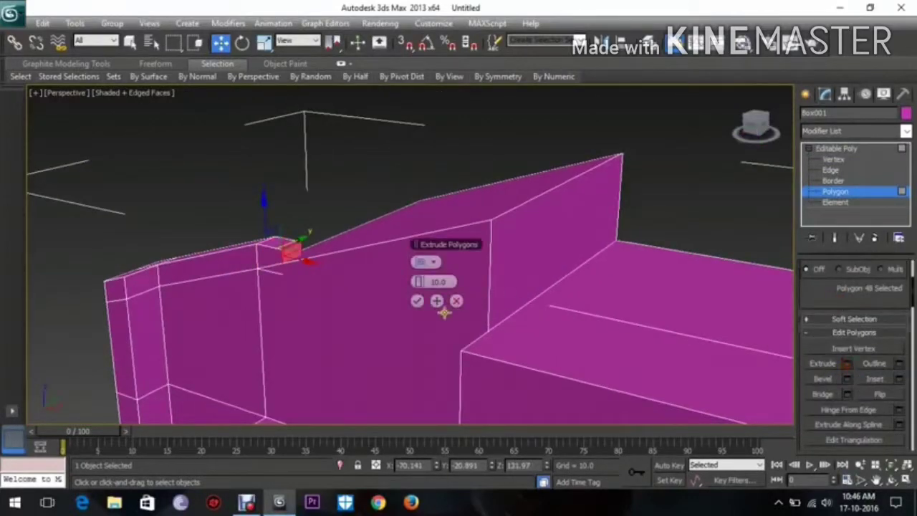
{"action": "left_click", "coordinate": [417, 300]}
In the front view, move the strip's extruded end up along the roof slope past its highest edge, to about Z 170.
{"action": "key", "text": "f"}
{"action": "scroll", "coordinate": [320, 318], "scroll_direction": "down", "scroll_amount": 2}
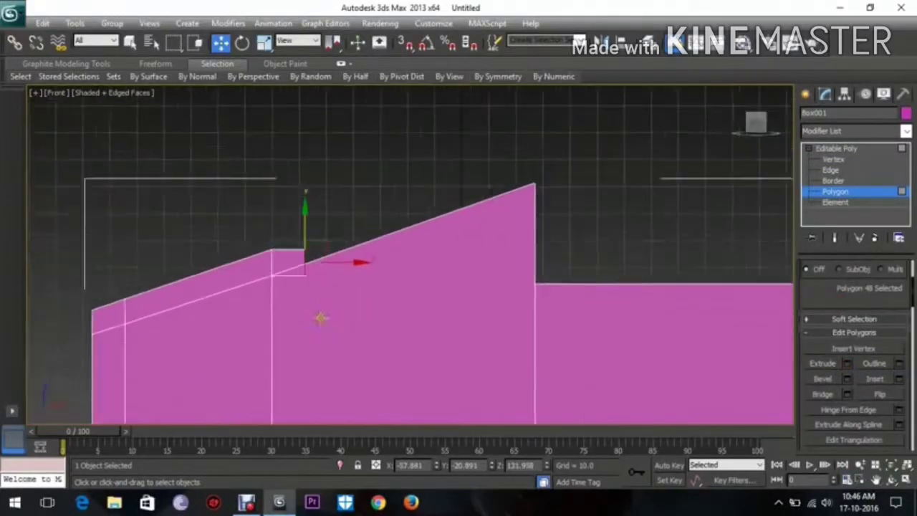
{"action": "scroll", "coordinate": [320, 318], "scroll_direction": "down", "scroll_amount": 3}
{"action": "left_click_drag", "start_coordinate": [351, 272], "coordinate": [462, 188]}
{"action": "scroll", "coordinate": [465, 187], "scroll_direction": "up", "scroll_amount": 5}
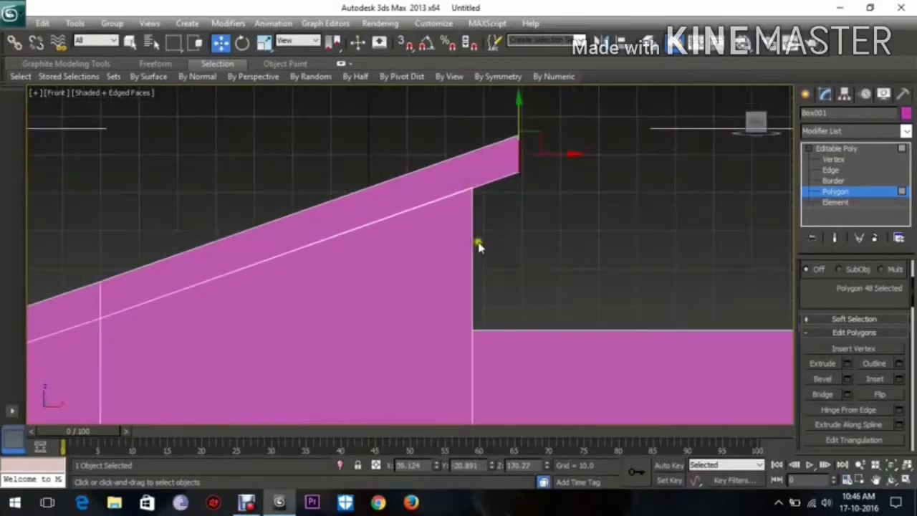
{"action": "middle_click_drag", "start_coordinate": [476, 243], "coordinate": [553, 297]}
{"action": "left_click_drag", "start_coordinate": [588, 188], "coordinate": [599, 185]}
{"action": "middle_click_drag", "start_coordinate": [359, 312], "coordinate": [528, 234]}
{"action": "scroll", "coordinate": [475, 255], "scroll_direction": "down", "scroll_amount": 3}
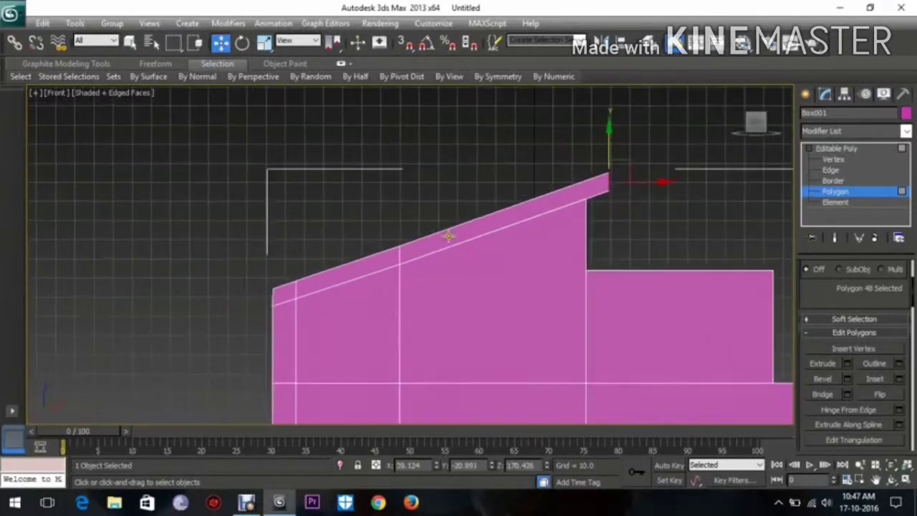
Nudge the two top vertices at the strip's middle joint vertically to about Z 136.6, in line with the slope.
{"action": "left_click", "coordinate": [834, 159]}
{"action": "left_click", "coordinate": [401, 248]}
{"action": "scroll", "coordinate": [403, 250], "scroll_direction": "up", "scroll_amount": 2}
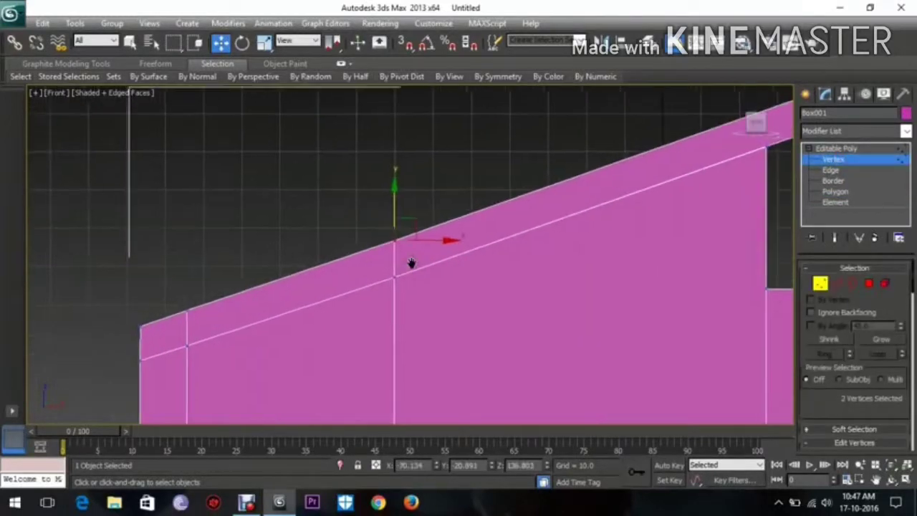
{"action": "middle_click_drag", "start_coordinate": [411, 263], "coordinate": [416, 266]}
{"action": "left_click_drag", "start_coordinate": [403, 214], "coordinate": [403, 213]}
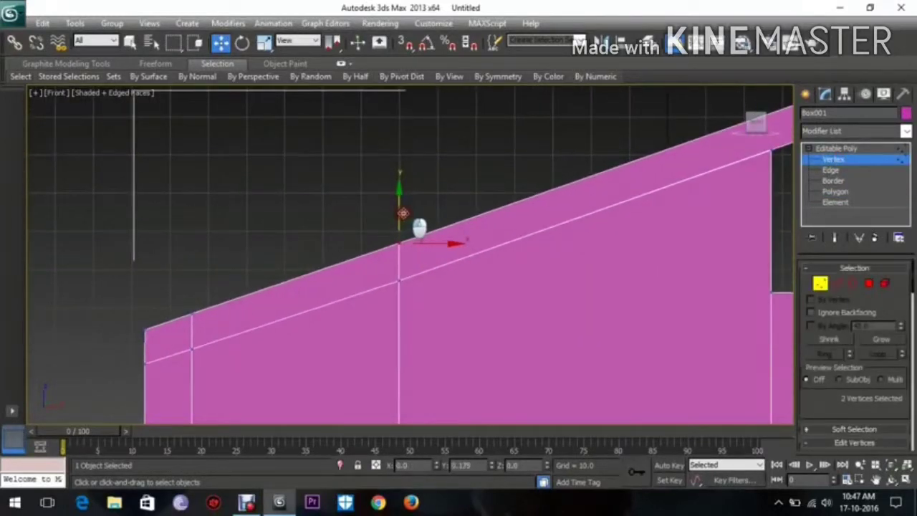
{"action": "left_click", "coordinate": [475, 200]}
{"action": "scroll", "coordinate": [495, 264], "scroll_direction": "down", "scroll_amount": 1}
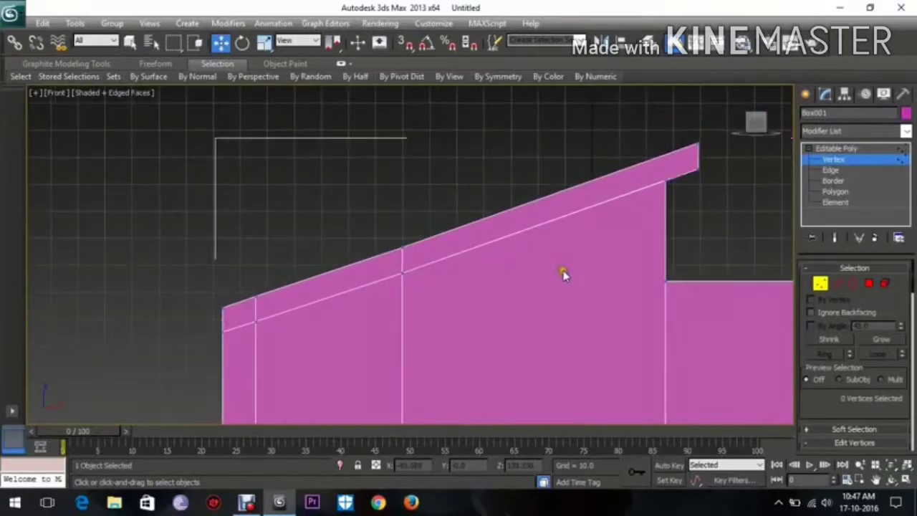
Extrude the two long side polygons of the sloped roof strip outward from the wall.
{"action": "middle_click_drag", "start_coordinate": [562, 272], "coordinate": [491, 307]}
{"action": "key", "text": "p"}
{"action": "scroll", "coordinate": [479, 274], "scroll_direction": "down", "scroll_amount": 4}
{"action": "scroll", "coordinate": [471, 325], "scroll_direction": "up", "scroll_amount": 4}
{"action": "scroll", "coordinate": [487, 225], "scroll_direction": "down", "scroll_amount": 2}
{"action": "left_click", "coordinate": [868, 283]}
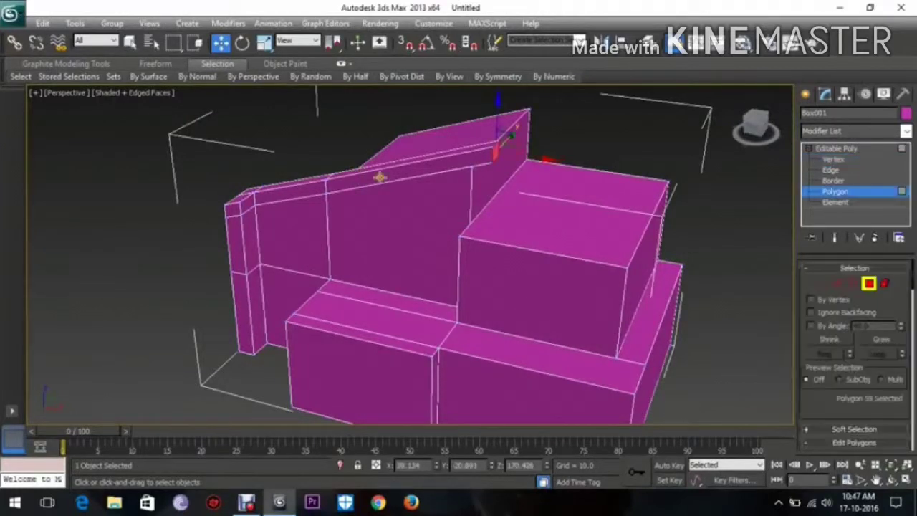
{"action": "left_click", "coordinate": [323, 188]}
{"action": "left_click", "coordinate": [300, 195], "text": "ctrl"}
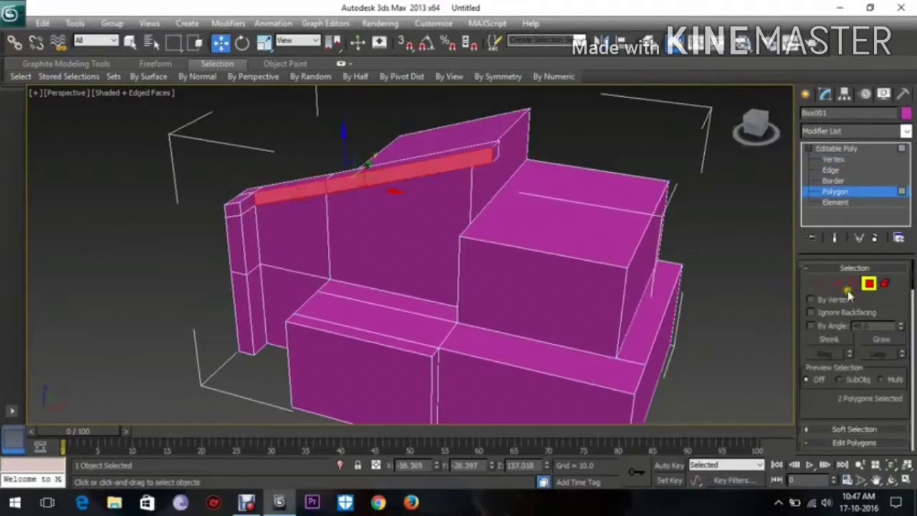
{"action": "left_click_drag", "start_coordinate": [825, 411], "coordinate": [825, 356]}
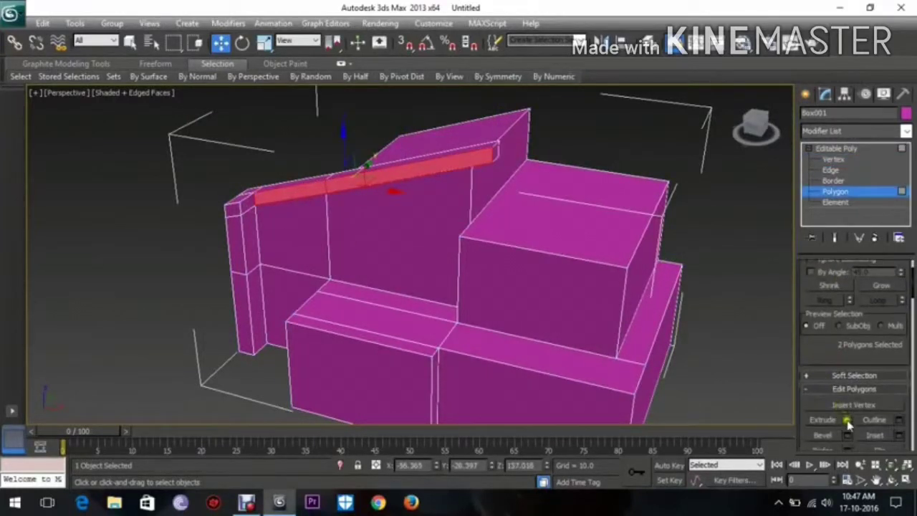
{"action": "left_click", "coordinate": [848, 421]}
{"action": "left_click", "coordinate": [415, 302]}
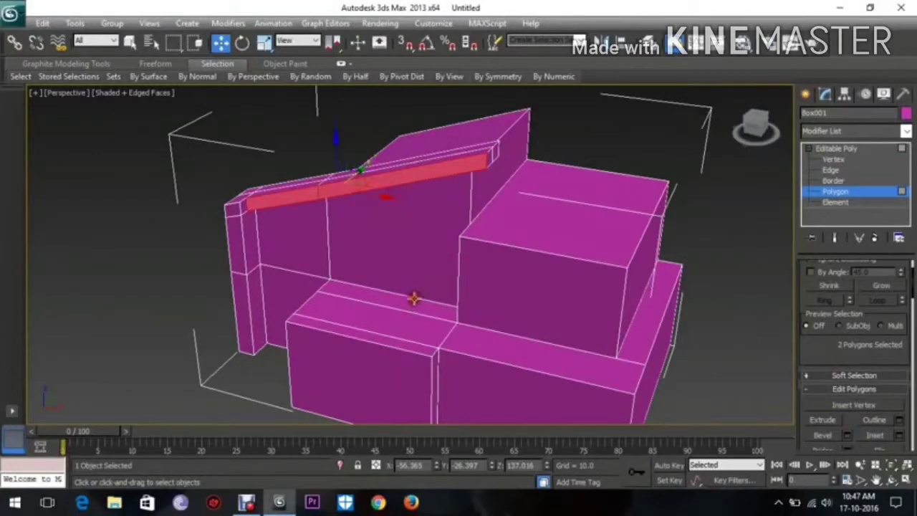
Pull the strip's extruded side faces further outward along Y to about the post's outer side, then clear the selection.
{"action": "middle_click_drag", "start_coordinate": [413, 300], "coordinate": [362, 216], "text": "alt"}
{"action": "scroll", "coordinate": [296, 216], "scroll_direction": "up", "scroll_amount": 3}
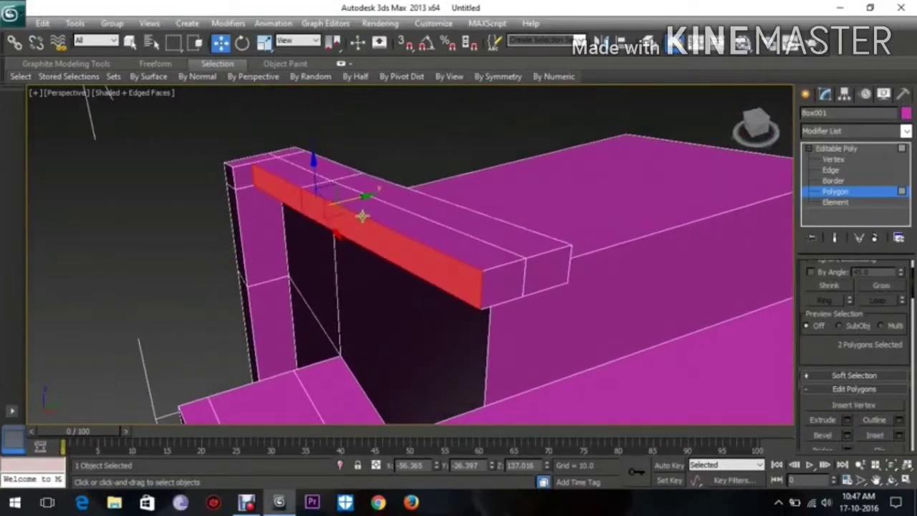
{"action": "left_click_drag", "start_coordinate": [373, 213], "coordinate": [364, 213]}
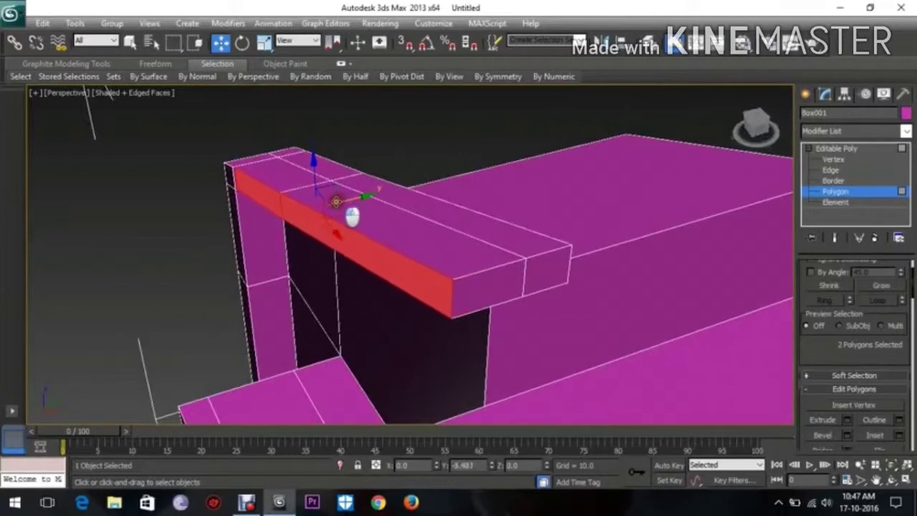
{"action": "left_click", "coordinate": [201, 227]}
In the front view, nudge the top vertices at the roof strip's middle joint slightly upward, in line with the slope.
{"action": "middle_click_drag", "start_coordinate": [215, 263], "coordinate": [438, 285], "text": "alt"}
{"action": "key", "text": "f"}
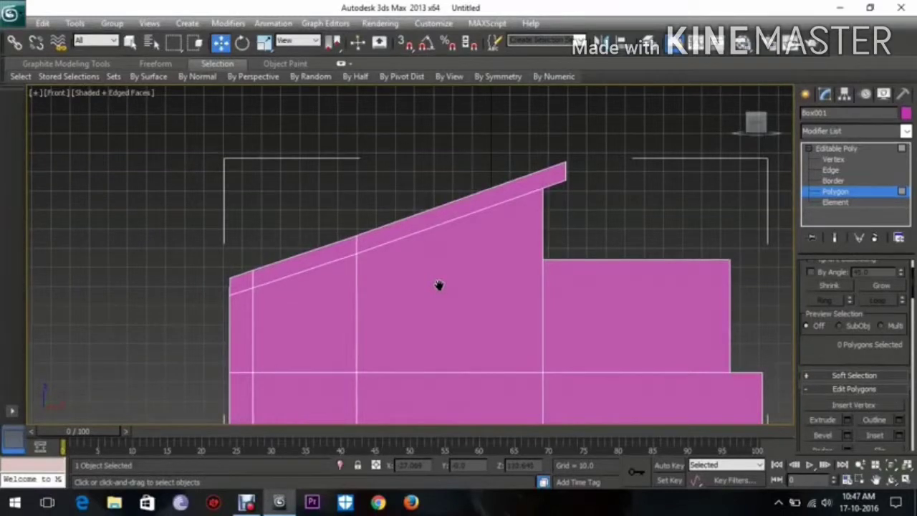
{"action": "scroll", "coordinate": [434, 276], "scroll_direction": "up", "scroll_amount": 4}
{"action": "scroll", "coordinate": [532, 262], "scroll_direction": "down", "scroll_amount": 2}
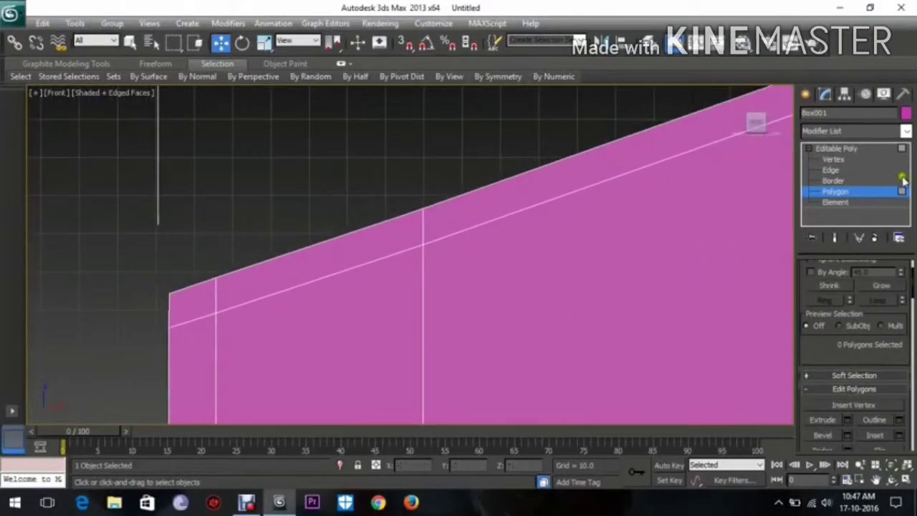
{"action": "left_click", "coordinate": [836, 159]}
{"action": "left_click_drag", "start_coordinate": [393, 202], "coordinate": [434, 214]}
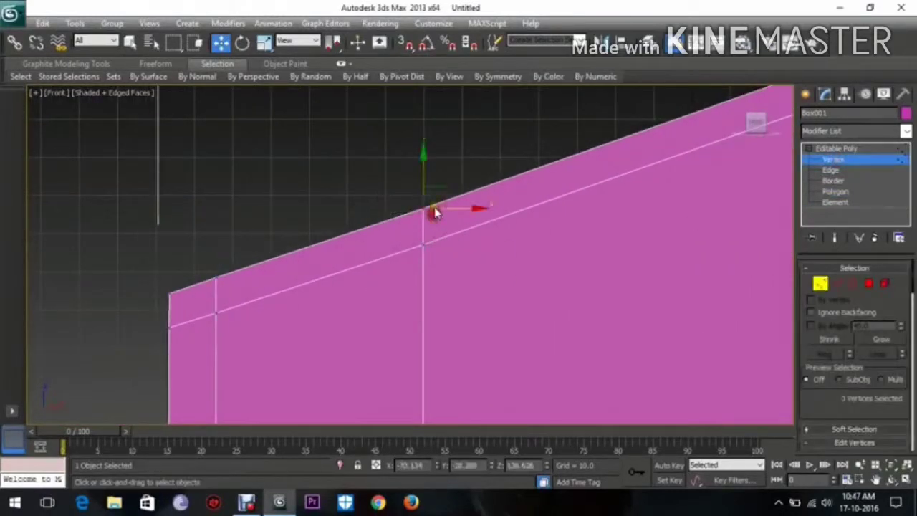
{"action": "left_click_drag", "start_coordinate": [423, 180], "coordinate": [423, 177]}
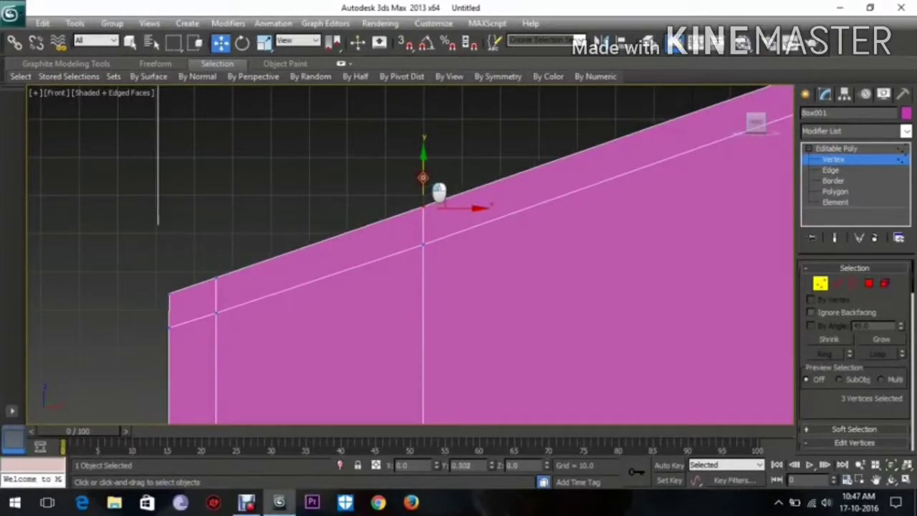
Select the top vertices at the strip's low end, adjust them slightly along X, and clear the selection.
{"action": "left_click_drag", "start_coordinate": [129, 272], "coordinate": [173, 302]}
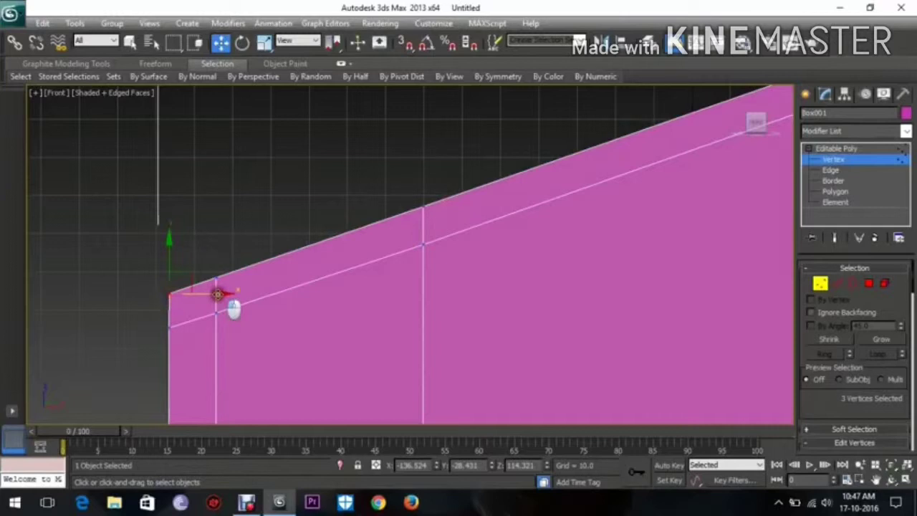
{"action": "left_click_drag", "start_coordinate": [233, 308], "coordinate": [231, 307]}
{"action": "left_click", "coordinate": [268, 213]}
{"action": "scroll", "coordinate": [323, 213], "scroll_direction": "down", "scroll_amount": 5}
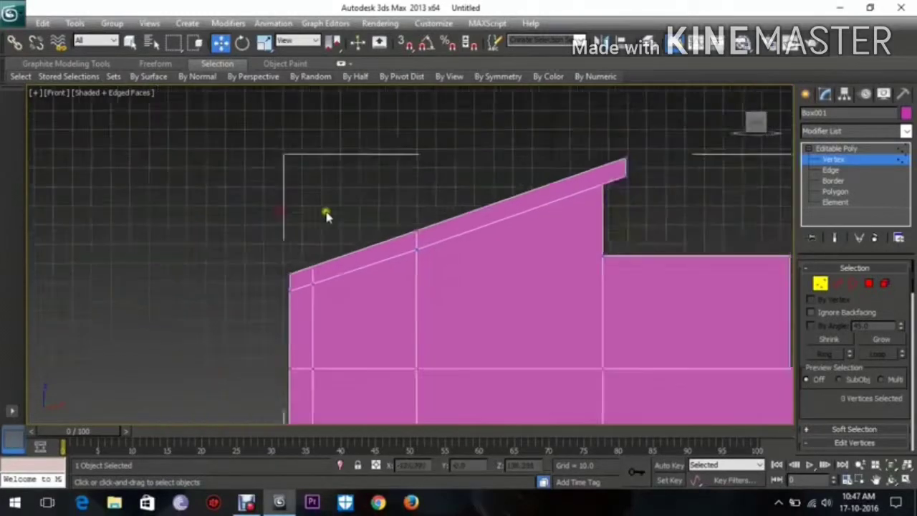
In the perspective view, extrude the polygons along the roof strip's long side facing the main building.
{"action": "key", "text": "p"}
{"action": "middle_click_drag", "start_coordinate": [360, 287], "coordinate": [437, 351], "text": "alt"}
{"action": "scroll", "coordinate": [466, 317], "scroll_direction": "up", "scroll_amount": 5}
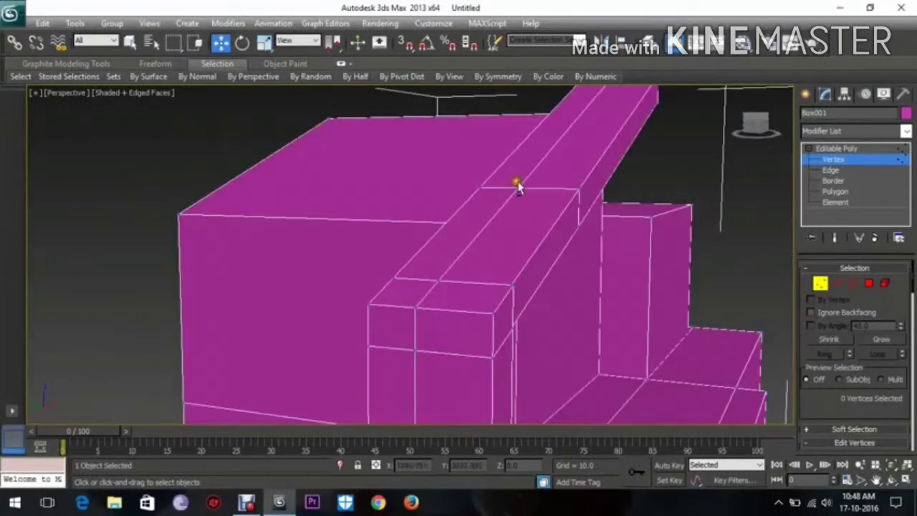
{"action": "middle_click_drag", "start_coordinate": [517, 185], "coordinate": [589, 206], "text": "alt"}
{"action": "scroll", "coordinate": [594, 225], "scroll_direction": "down", "scroll_amount": 4}
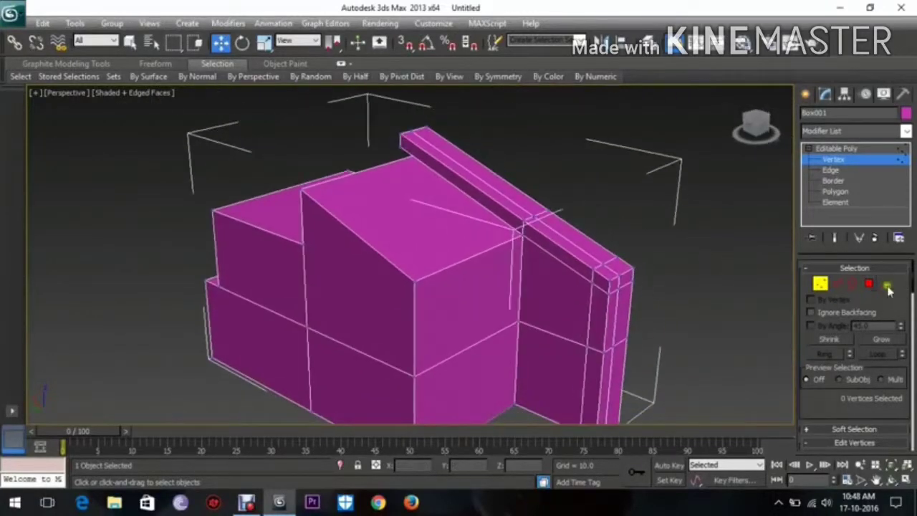
{"action": "left_click", "coordinate": [868, 283]}
{"action": "left_click", "coordinate": [454, 179]}
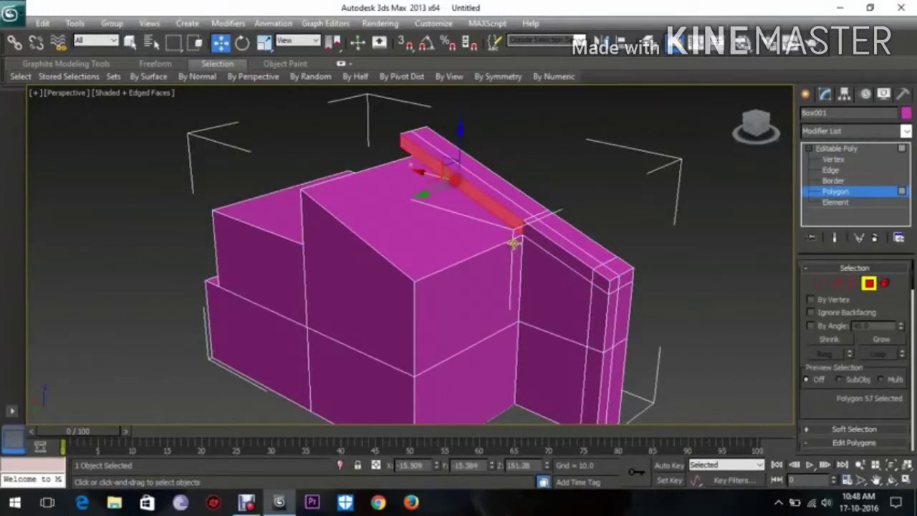
{"action": "left_click", "coordinate": [559, 260], "text": "ctrl"}
{"action": "left_click", "coordinate": [601, 284], "text": "ctrl"}
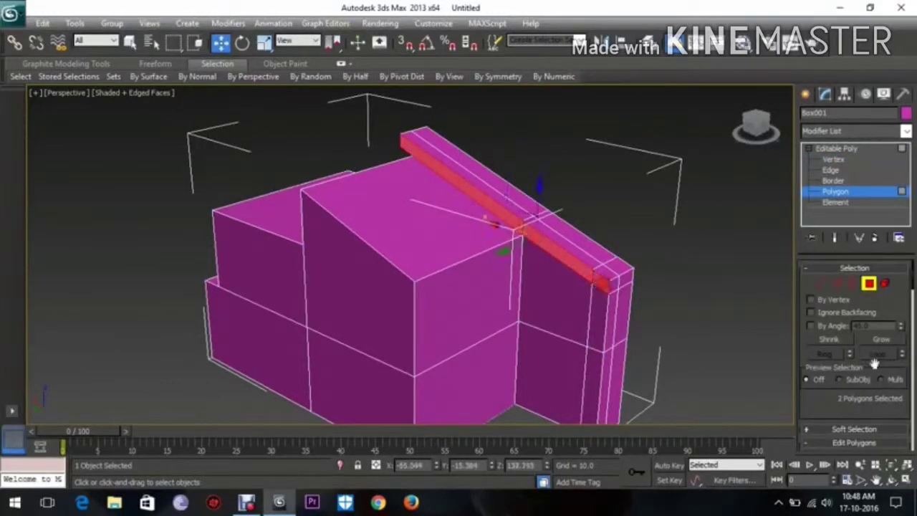
{"action": "left_click_drag", "start_coordinate": [855, 405], "coordinate": [885, 263]}
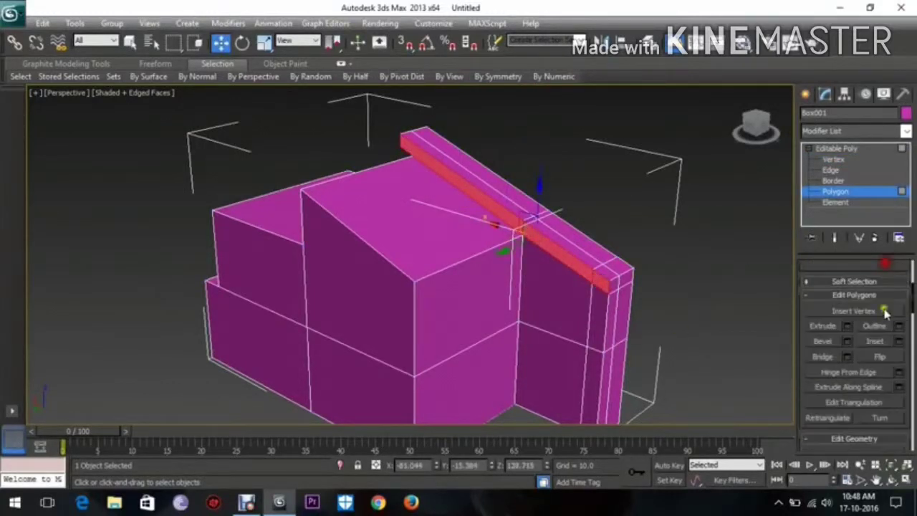
{"action": "left_click", "coordinate": [847, 326]}
{"action": "left_click", "coordinate": [418, 301]}
Pull the strip's extruded side faces along Y to about 91.8, covering the main block and overhanging its far wall.
{"action": "middle_click_drag", "start_coordinate": [417, 300], "coordinate": [501, 299], "text": "alt"}
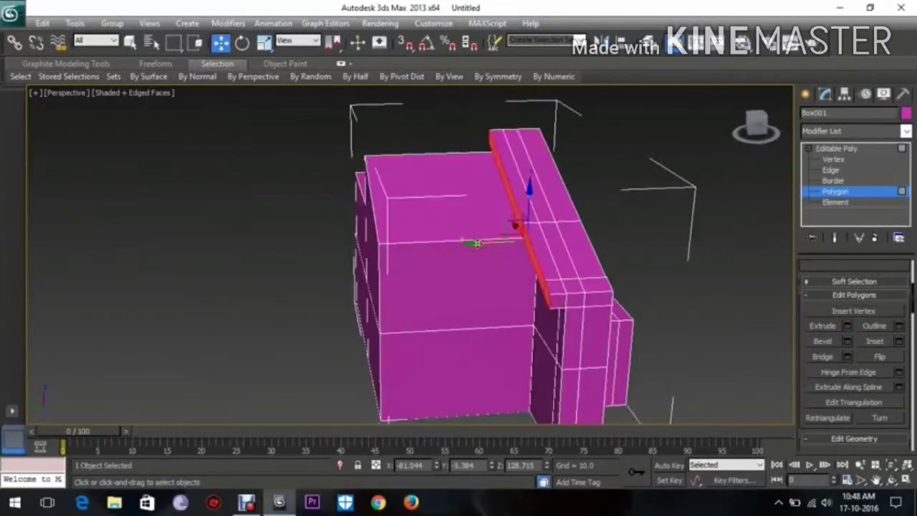
{"action": "middle_click_drag", "start_coordinate": [478, 243], "coordinate": [326, 260], "text": "alt"}
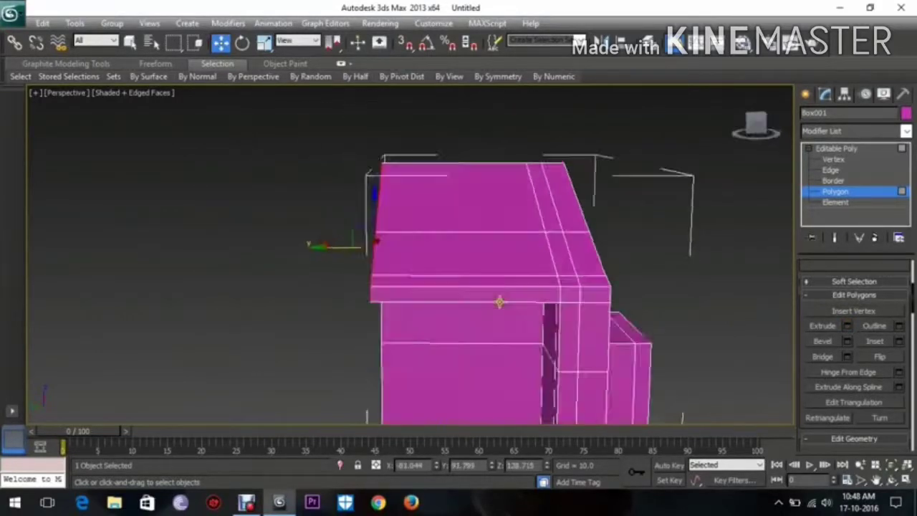
{"action": "middle_click_drag", "start_coordinate": [499, 301], "coordinate": [562, 247], "text": "alt"}
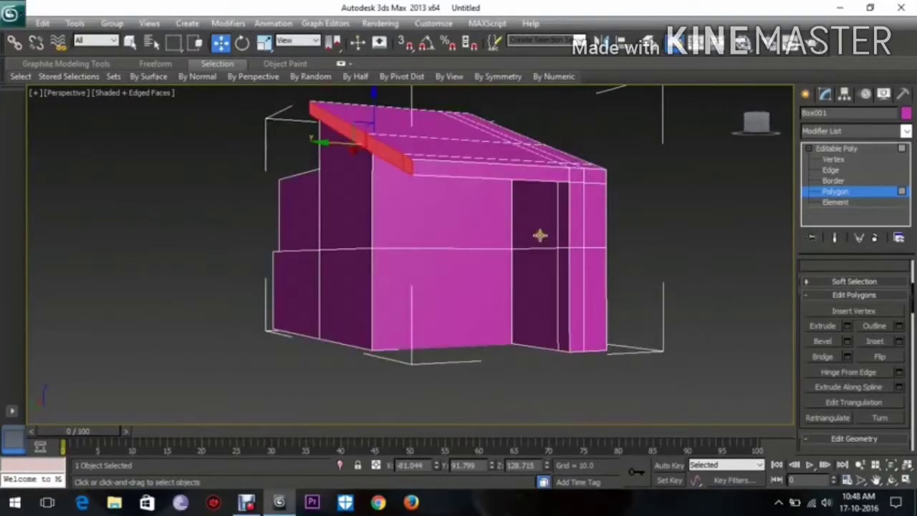
Select the four inner side polygons of the wall and end post under the roof overhang and extrude them.
{"action": "left_click", "coordinate": [540, 235]}
{"action": "middle_click_drag", "start_coordinate": [540, 289], "coordinate": [581, 243], "text": "alt"}
{"action": "left_click", "coordinate": [580, 240], "text": "ctrl"}
{"action": "left_click", "coordinate": [556, 290], "text": "ctrl"}
{"action": "left_click", "coordinate": [577, 306], "text": "ctrl"}
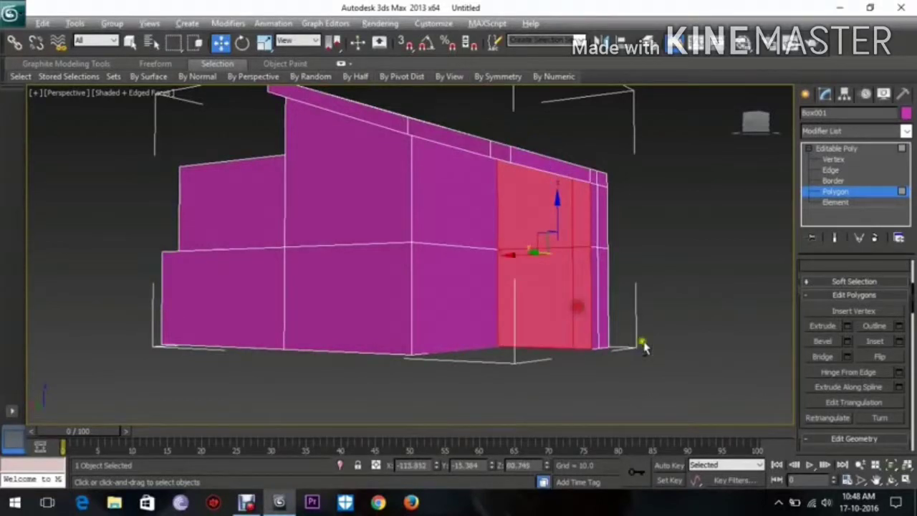
{"action": "middle_click_drag", "start_coordinate": [645, 347], "coordinate": [596, 349], "text": "alt"}
{"action": "left_click_drag", "start_coordinate": [522, 256], "coordinate": [439, 260]}
{"action": "right_click", "coordinate": [439, 260]}
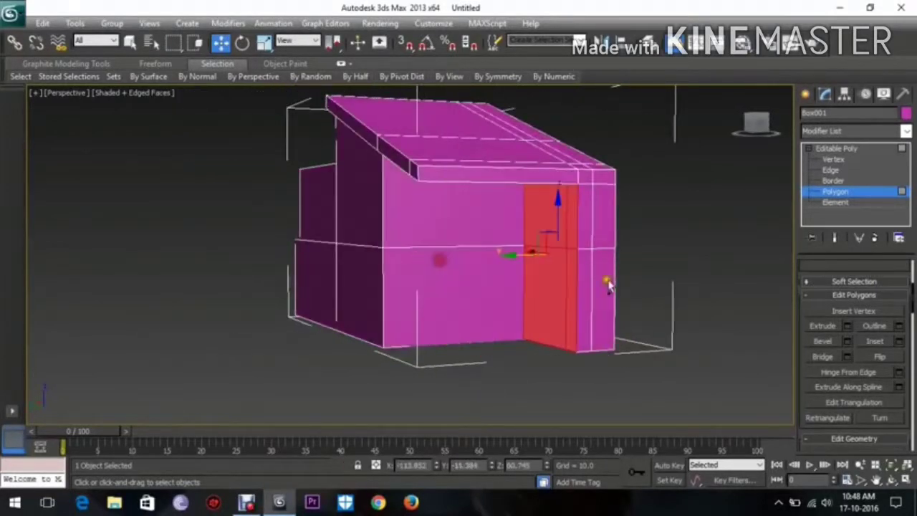
{"action": "left_click", "coordinate": [846, 326]}
{"action": "left_click", "coordinate": [434, 301]}
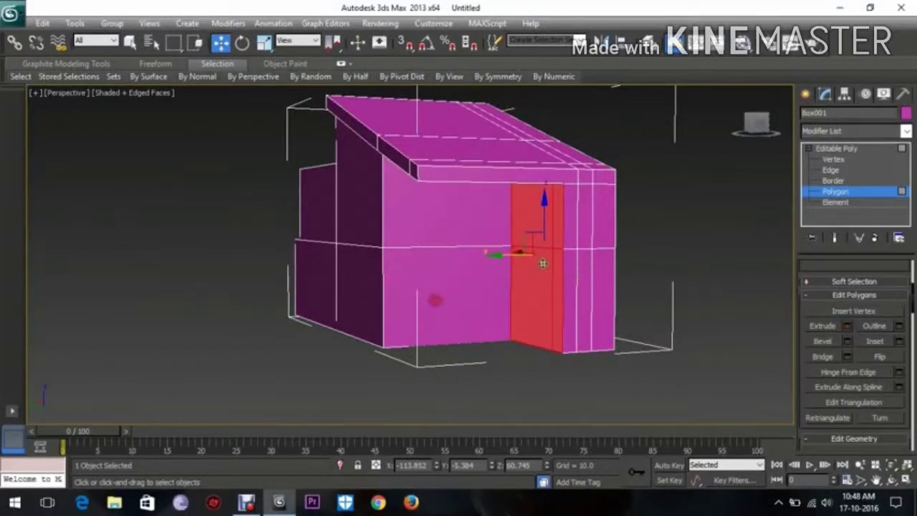
Pull the extruded post and wall faces along Y to the building's far side wall, then clear the selection.
{"action": "left_click_drag", "start_coordinate": [518, 260], "coordinate": [377, 266]}
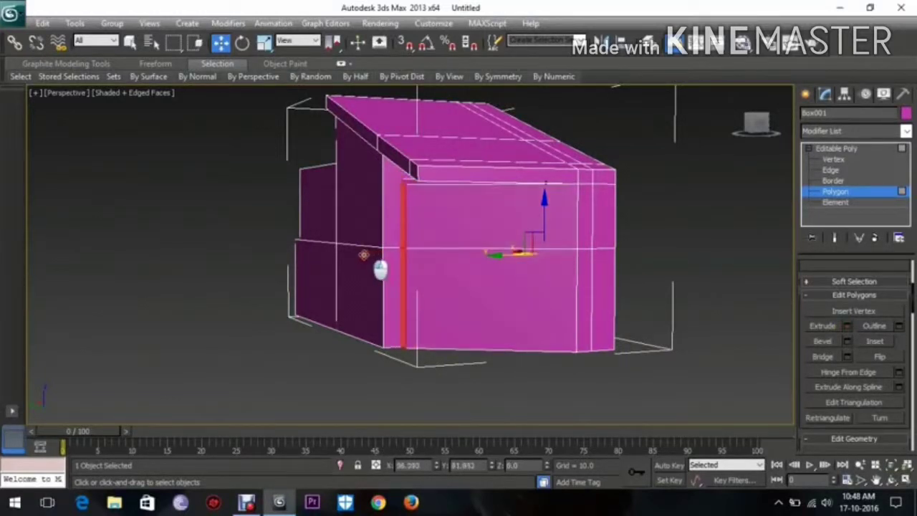
{"action": "key", "text": "ctrl+z"}
{"action": "middle_click_drag", "start_coordinate": [430, 268], "coordinate": [533, 283], "text": "alt"}
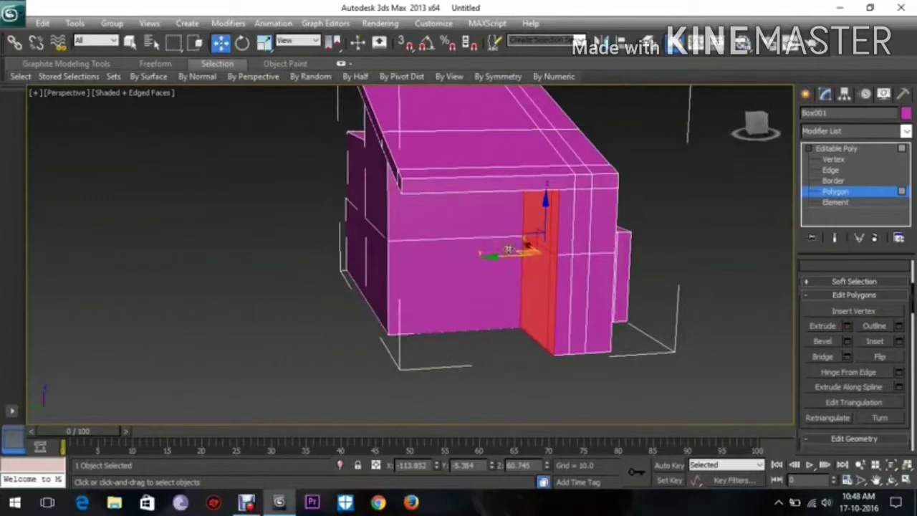
{"action": "left_click_drag", "start_coordinate": [495, 259], "coordinate": [369, 277]}
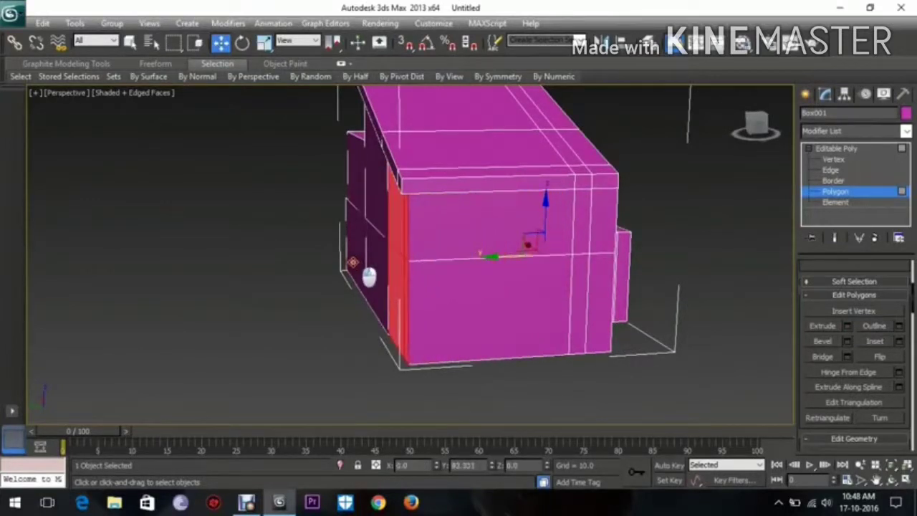
{"action": "left_click", "coordinate": [251, 287]}
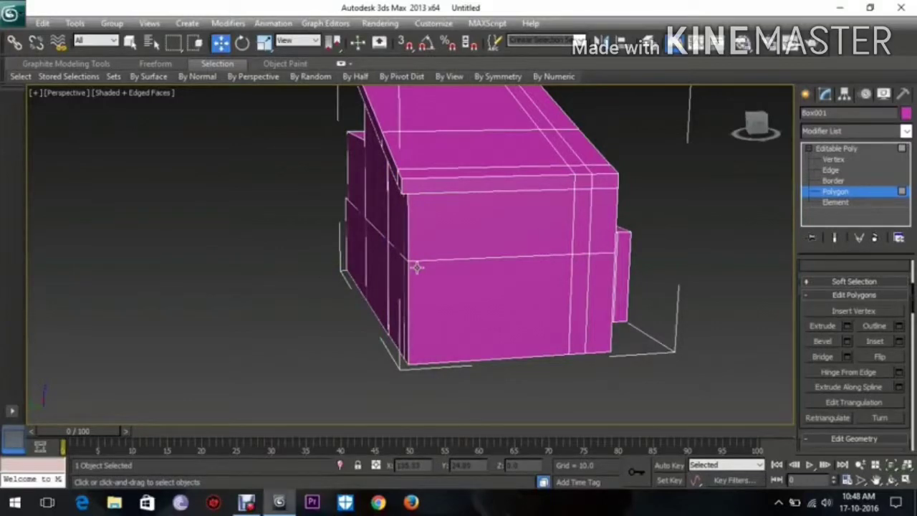
Leave polygon editing and examine the whole building from several angles, with and without edged faces.
{"action": "middle_click_drag", "start_coordinate": [462, 246], "coordinate": [469, 269], "text": "alt"}
{"action": "scroll", "coordinate": [409, 279], "scroll_direction": "down", "scroll_amount": 4}
{"action": "scroll", "coordinate": [394, 268], "scroll_direction": "up", "scroll_amount": 1}
{"action": "key", "text": "F4"}
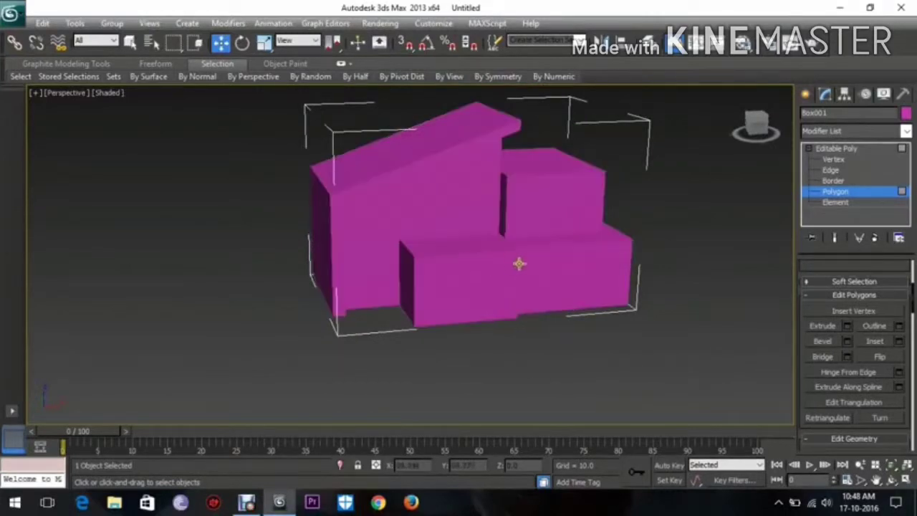
{"action": "left_click", "coordinate": [804, 97]}
{"action": "mouse_move", "coordinate": [647, 254]}
{"action": "middle_mouse_down", "text": "alt"}
{"action": "mouse_move", "coordinate": [607, 247]}
{"action": "mouse_move", "coordinate": [669, 253]}
{"action": "mouse_move", "coordinate": [673, 266]}
{"action": "mouse_move", "coordinate": [609, 250]}
{"action": "mouse_move", "coordinate": [624, 241]}
{"action": "mouse_move", "coordinate": [672, 255]}
{"action": "mouse_move", "coordinate": [679, 268]}
{"action": "mouse_move", "coordinate": [683, 248]}
{"action": "mouse_move", "coordinate": [595, 291]}
{"action": "mouse_move", "coordinate": [542, 262]}
{"action": "mouse_move", "coordinate": [556, 270]}
{"action": "middle_mouse_up", "text": "alt"}
{"action": "key", "text": "F4"}
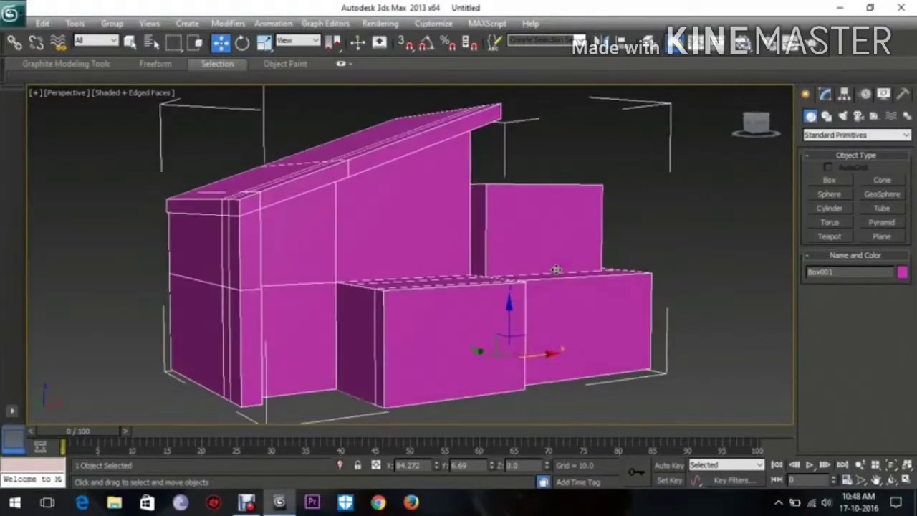
{"action": "scroll", "coordinate": [556, 270], "scroll_direction": "up", "scroll_amount": 3}
{"action": "scroll", "coordinate": [563, 268], "scroll_direction": "down", "scroll_amount": 3}
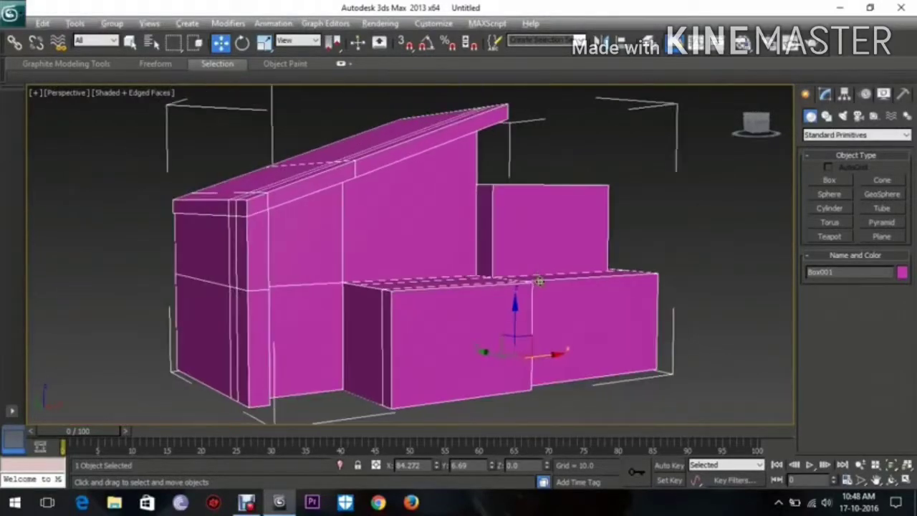
{"action": "middle_click_drag", "start_coordinate": [539, 281], "coordinate": [479, 285], "text": "alt"}
{"action": "middle_click_drag", "start_coordinate": [314, 257], "coordinate": [297, 257], "text": "alt"}
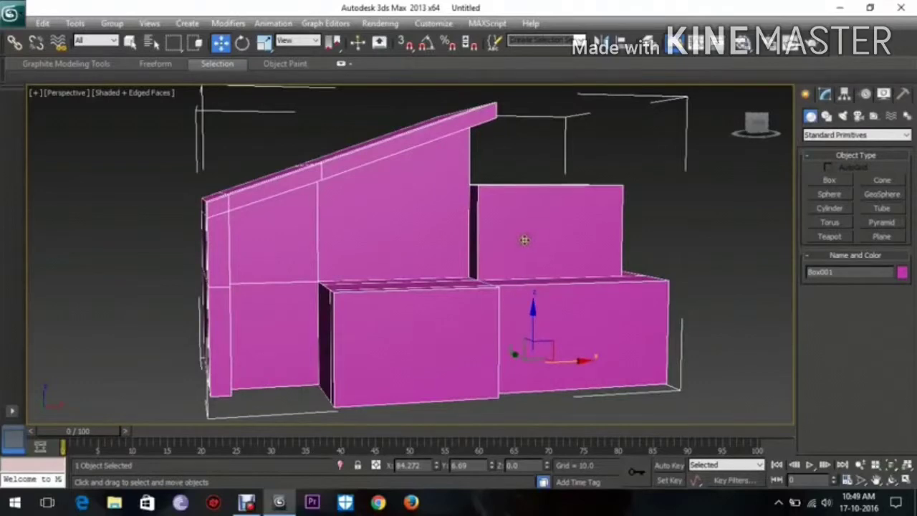
{"action": "scroll", "coordinate": [561, 227], "scroll_direction": "down", "scroll_amount": 2}
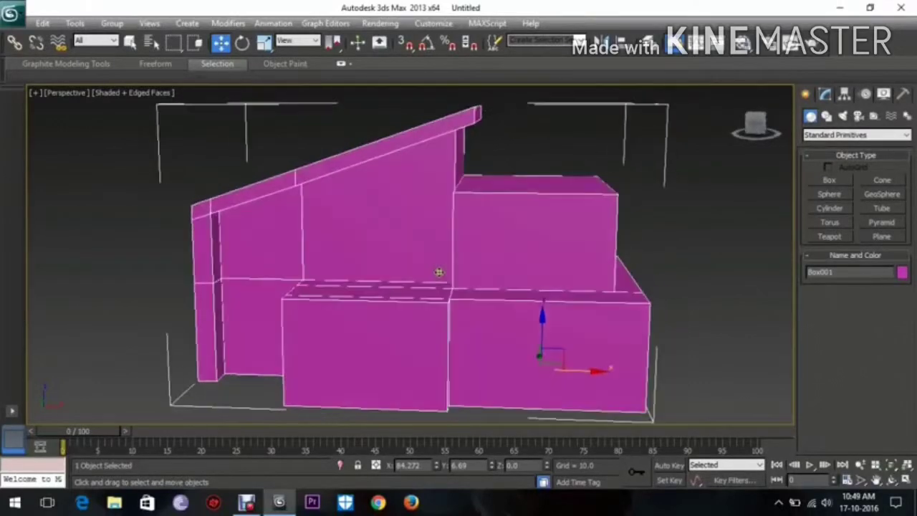
In the front view, create a box about 44 long, 17 wide and 18 high beside the building's low end.
{"action": "key", "text": "f"}
{"action": "scroll", "coordinate": [487, 153], "scroll_direction": "up", "scroll_amount": 4}
{"action": "middle_click_drag", "start_coordinate": [528, 336], "coordinate": [482, 344]}
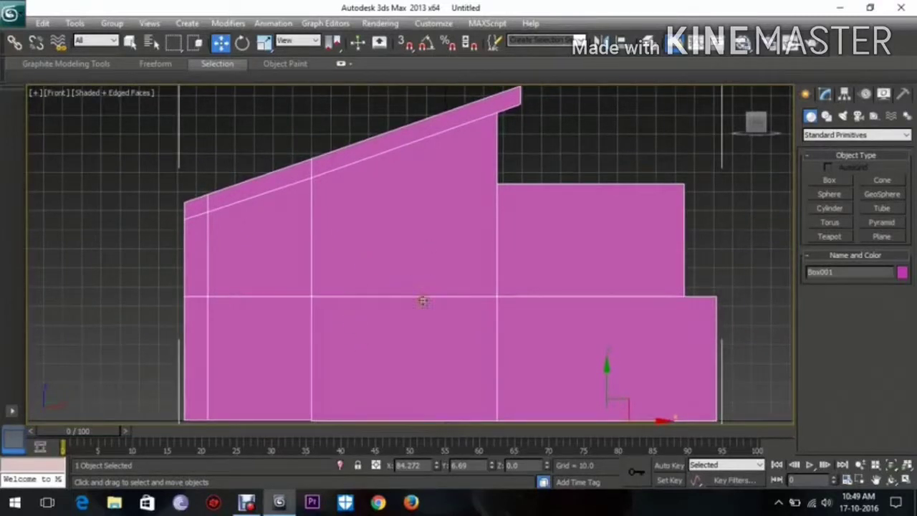
{"action": "left_click", "coordinate": [829, 180]}
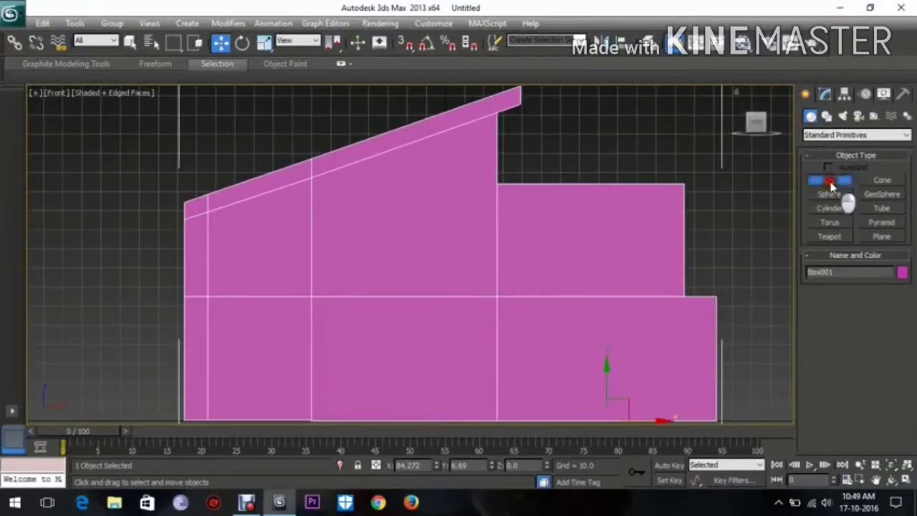
{"action": "middle_click_drag", "start_coordinate": [554, 258], "coordinate": [614, 214]}
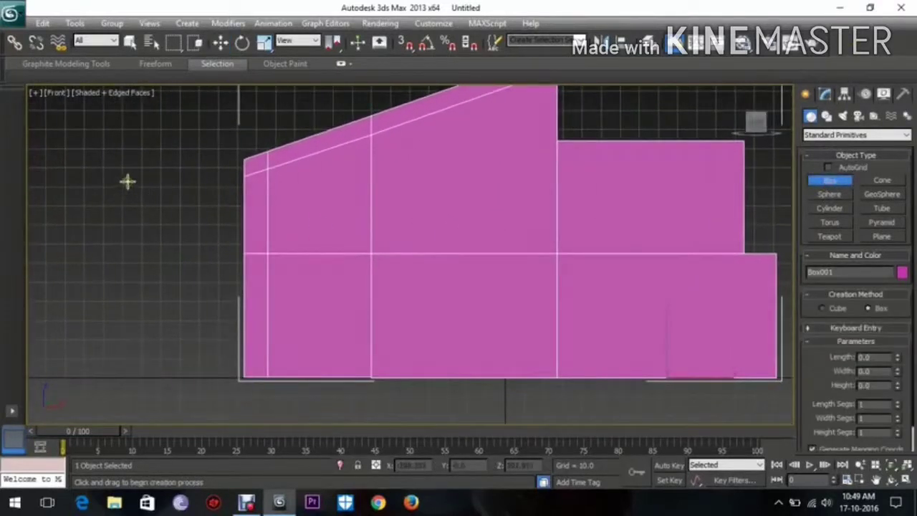
{"action": "left_click_drag", "start_coordinate": [127, 181], "coordinate": [159, 265]}
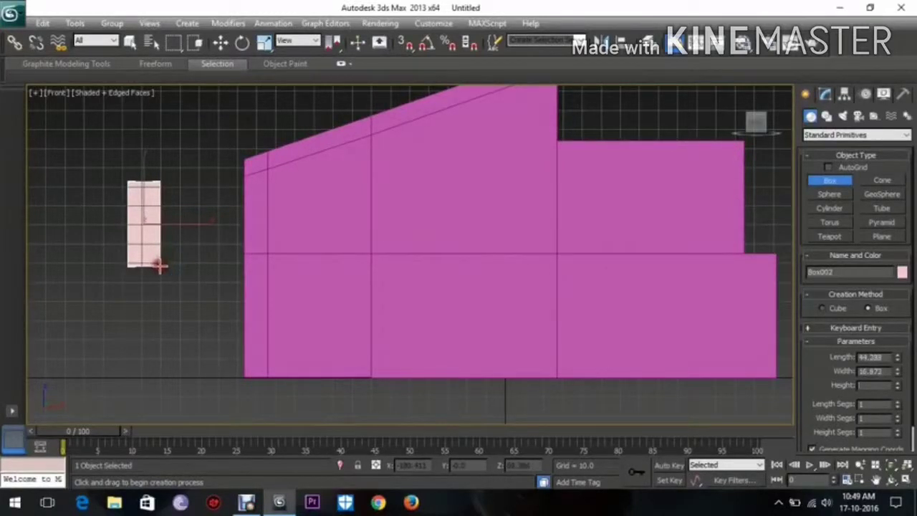
{"action": "key", "text": "t"}
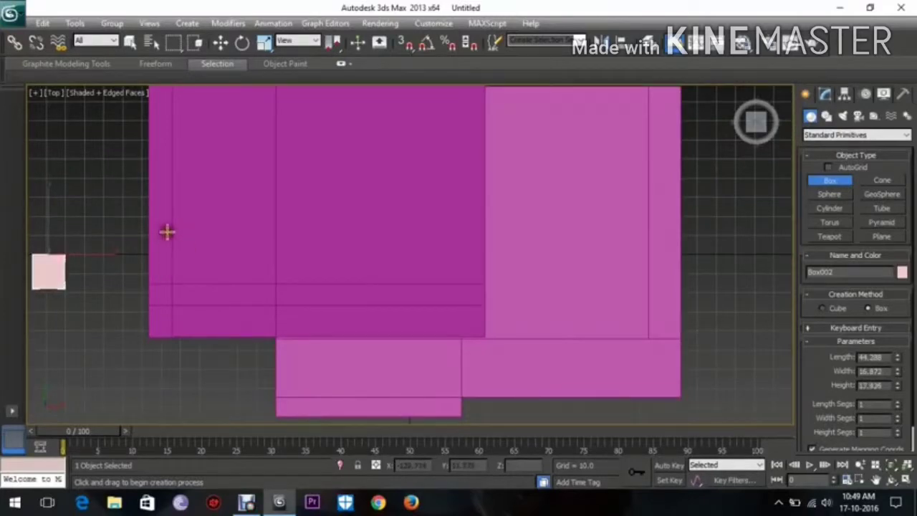
Move the new box onto the wall below the roof's low end in the front view, to about X -114 and Z 86, using wireframe display.
{"action": "key", "text": "w"}
{"action": "middle_click_drag", "start_coordinate": [227, 215], "coordinate": [363, 215]}
{"action": "key", "text": "p"}
{"action": "scroll", "coordinate": [308, 315], "scroll_direction": "down", "scroll_amount": 5}
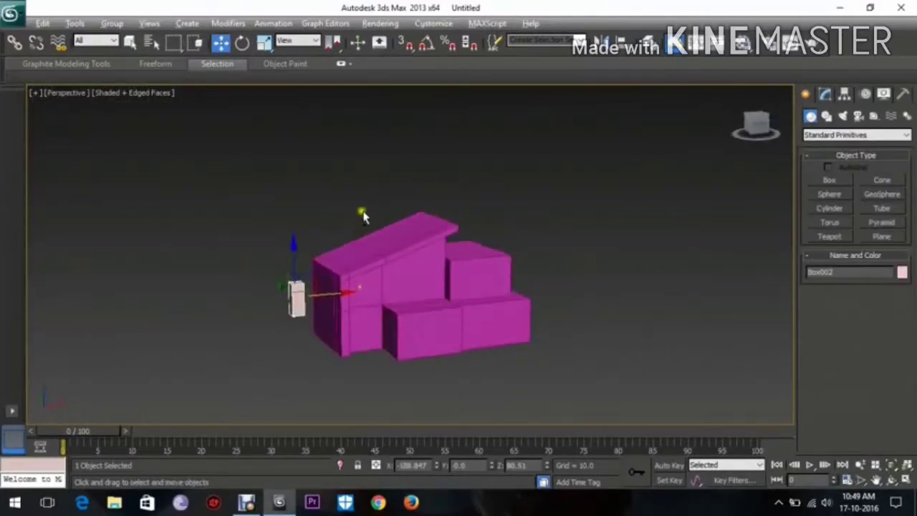
{"action": "scroll", "coordinate": [356, 315], "scroll_direction": "up", "scroll_amount": 5}
{"action": "middle_click_drag", "start_coordinate": [355, 315], "coordinate": [467, 251]}
{"action": "key", "text": "f"}
{"action": "scroll", "coordinate": [323, 265], "scroll_direction": "up", "scroll_amount": 3}
{"action": "middle_click_drag", "start_coordinate": [210, 257], "coordinate": [277, 223]}
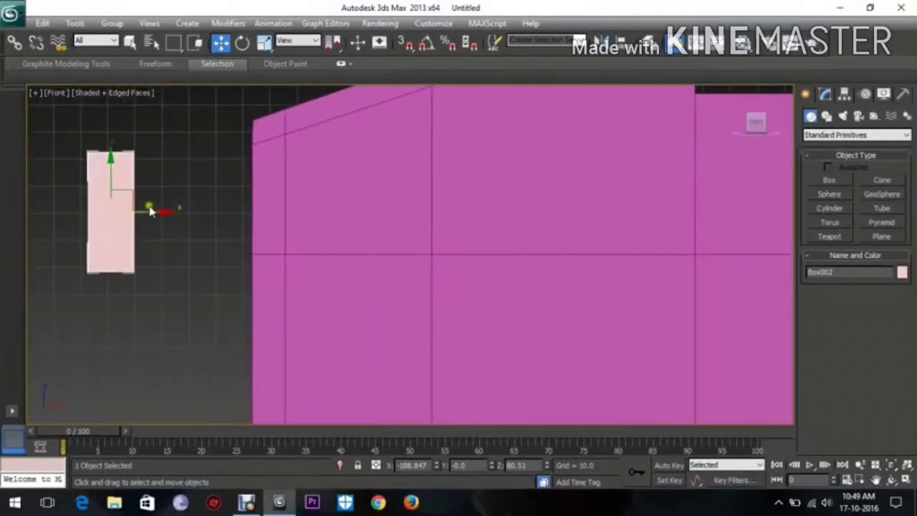
{"action": "left_click_drag", "start_coordinate": [165, 227], "coordinate": [378, 221]}
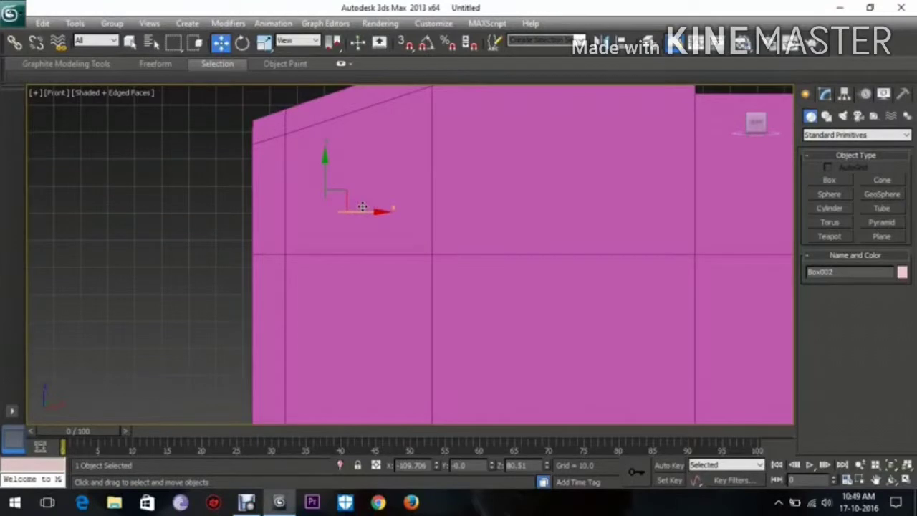
{"action": "key", "text": "F3"}
{"action": "left_click_drag", "start_coordinate": [370, 219], "coordinate": [328, 179]}
Convert the small wall box to an Editable Poly and start editing its vertices.
{"action": "middle_click_drag", "start_coordinate": [468, 176], "coordinate": [440, 193]}
{"action": "left_click", "coordinate": [825, 98]}
{"action": "right_click", "coordinate": [830, 176]}
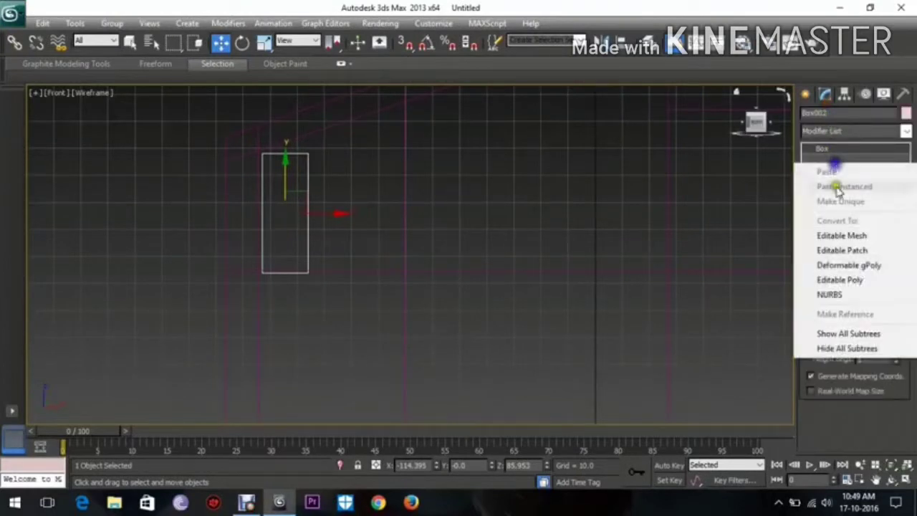
{"action": "left_click", "coordinate": [861, 280]}
{"action": "left_click", "coordinate": [820, 284]}
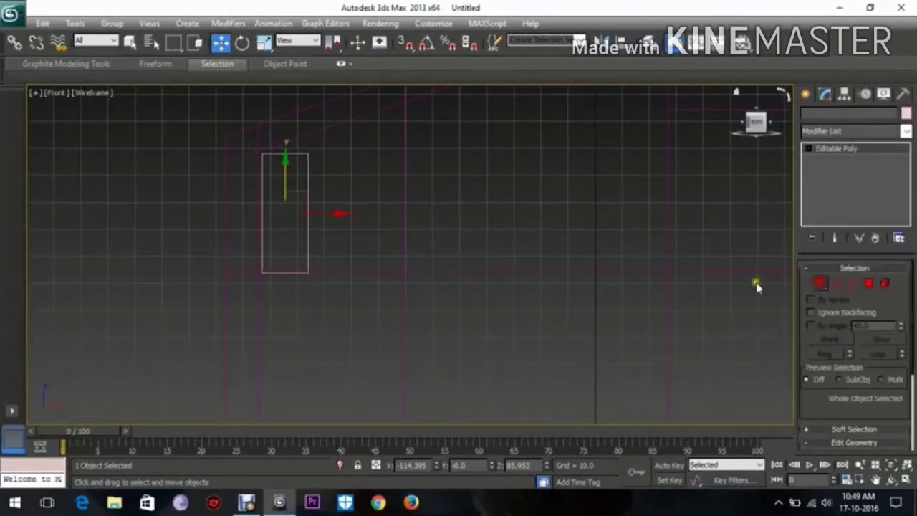
{"action": "left_click_drag", "start_coordinate": [305, 138], "coordinate": [307, 114]}
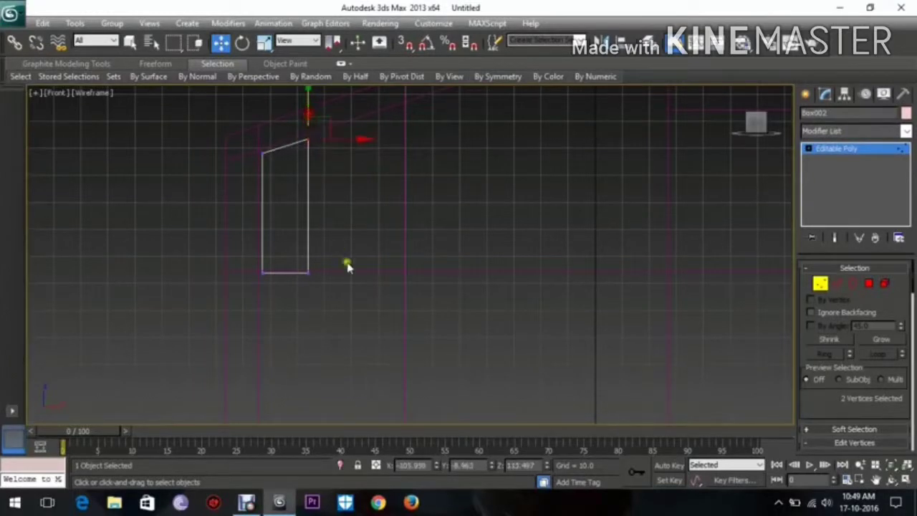
{"action": "middle_click_drag", "start_coordinate": [358, 278], "coordinate": [369, 255]}
{"action": "key", "text": "ctrl+z"}
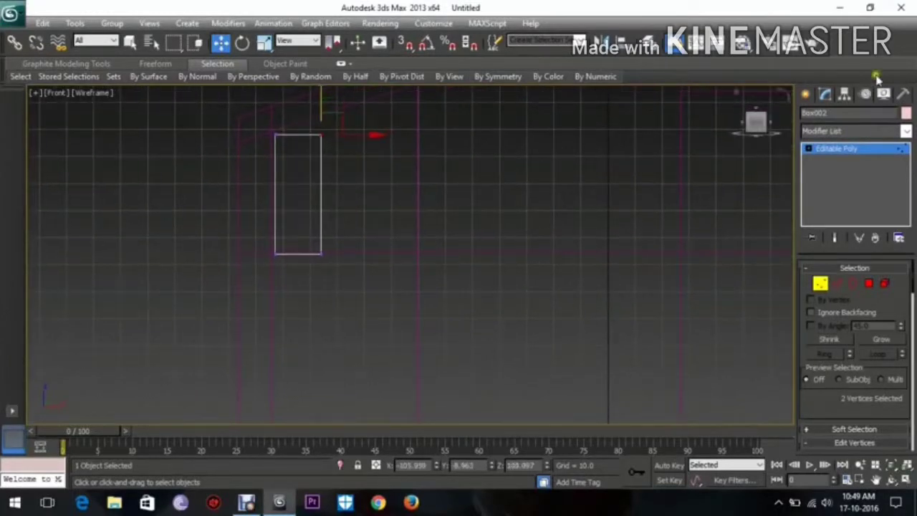
Leave vertex editing and copy the small box about 50 units straight down in the front view.
{"action": "left_click", "coordinate": [805, 95]}
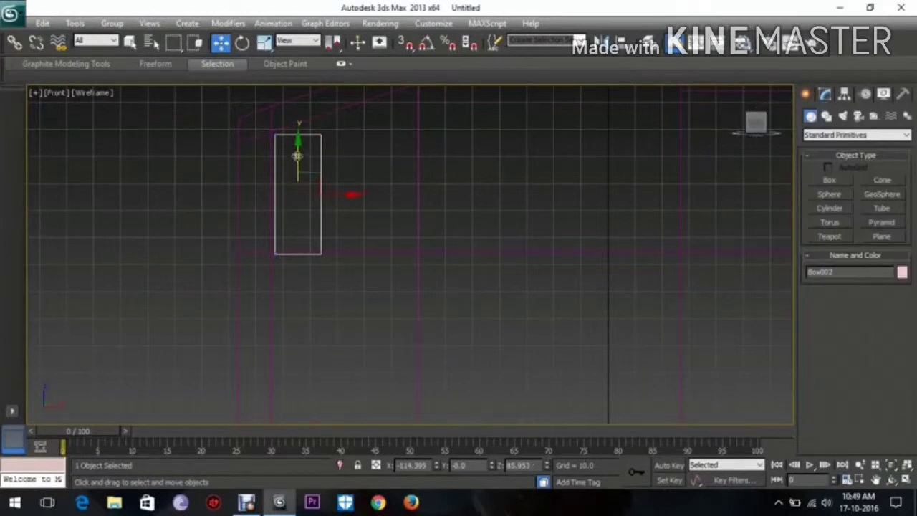
{"action": "left_click_drag", "start_coordinate": [296, 159], "coordinate": [314, 303], "text": "shift"}
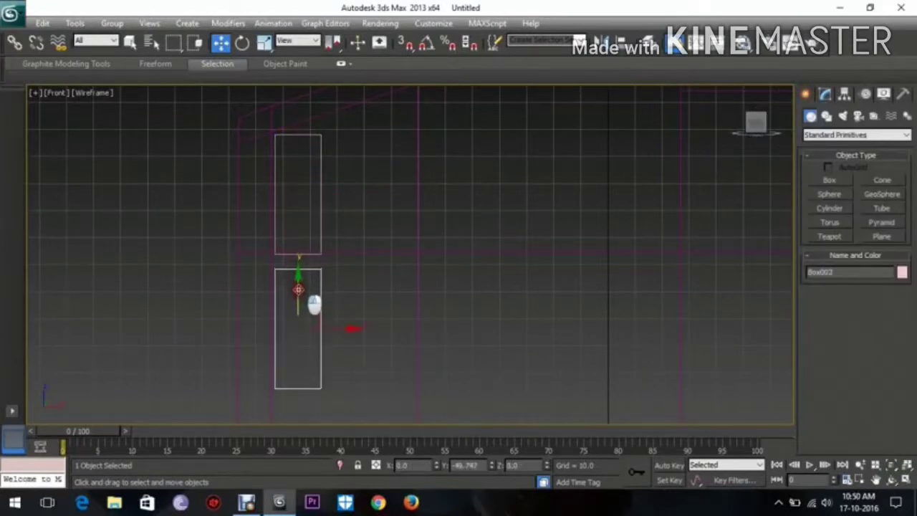
{"action": "left_click", "coordinate": [458, 307]}
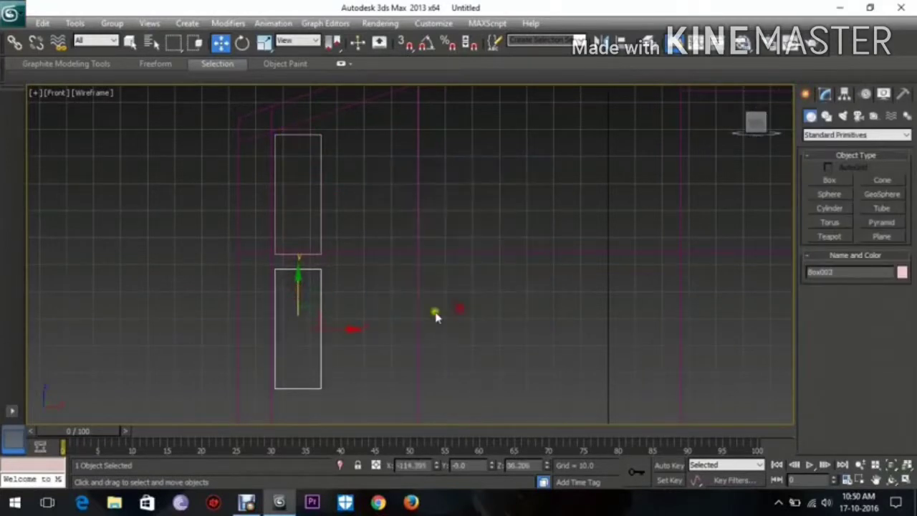
Select both small boxes, shift them down and stretch them vertically to fill the height between the roof edge and the ground.
{"action": "scroll", "coordinate": [435, 313], "scroll_direction": "down", "scroll_amount": 2}
{"action": "mouse_move", "coordinate": [435, 313]}
{"action": "middle_mouse_down"}
{"action": "mouse_move", "coordinate": [452, 273]}
{"action": "mouse_move", "coordinate": [448, 294]}
{"action": "middle_mouse_up"}
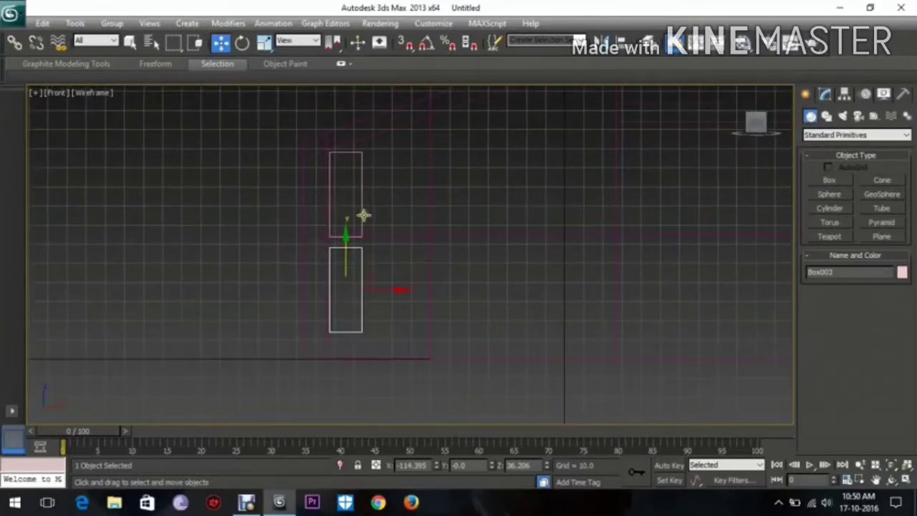
{"action": "left_click", "coordinate": [361, 270], "text": "ctrl"}
{"action": "left_click_drag", "start_coordinate": [343, 214], "coordinate": [358, 225]}
{"action": "key", "text": "r"}
{"action": "left_click_drag", "start_coordinate": [351, 188], "coordinate": [349, 207]}
{"action": "key", "text": "w"}
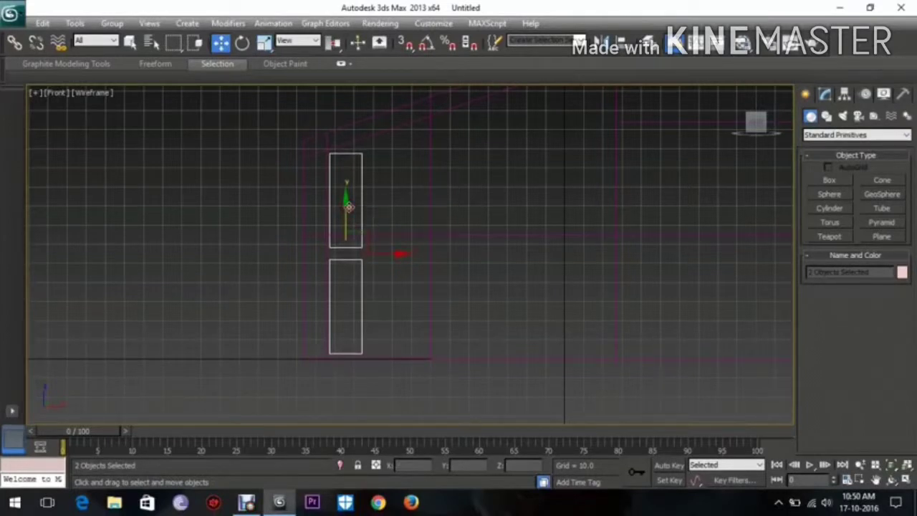
Raise the upper box's two top vertices on the building's higher side by about 4.6 units, sloping its top along the roof.
{"action": "left_click", "coordinate": [362, 192]}
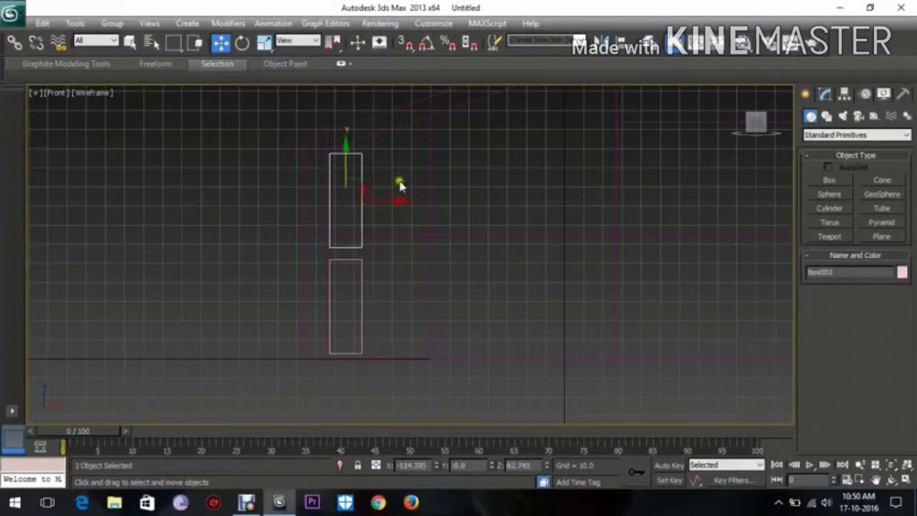
{"action": "scroll", "coordinate": [399, 183], "scroll_direction": "up", "scroll_amount": 2}
{"action": "middle_click_drag", "start_coordinate": [399, 182], "coordinate": [389, 264]}
{"action": "left_click", "coordinate": [827, 91]}
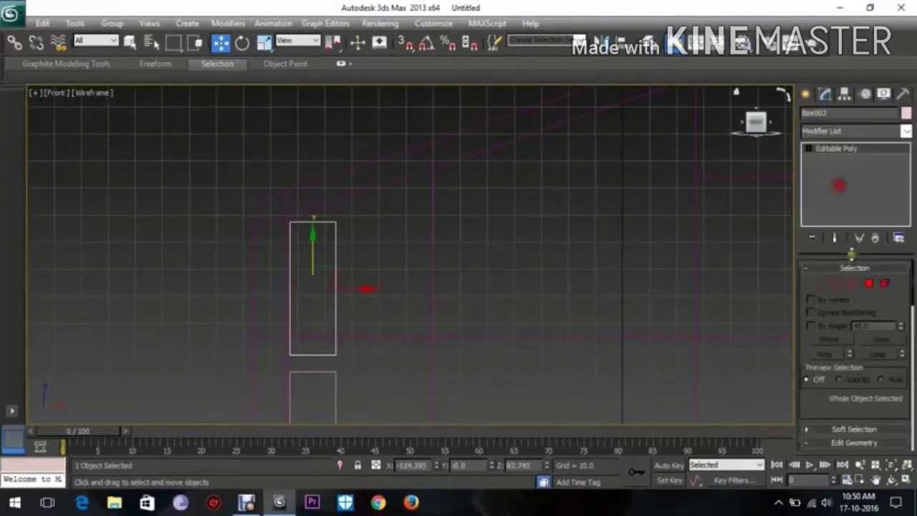
{"action": "left_click", "coordinate": [824, 282]}
{"action": "scroll", "coordinate": [334, 205], "scroll_direction": "up", "scroll_amount": 6}
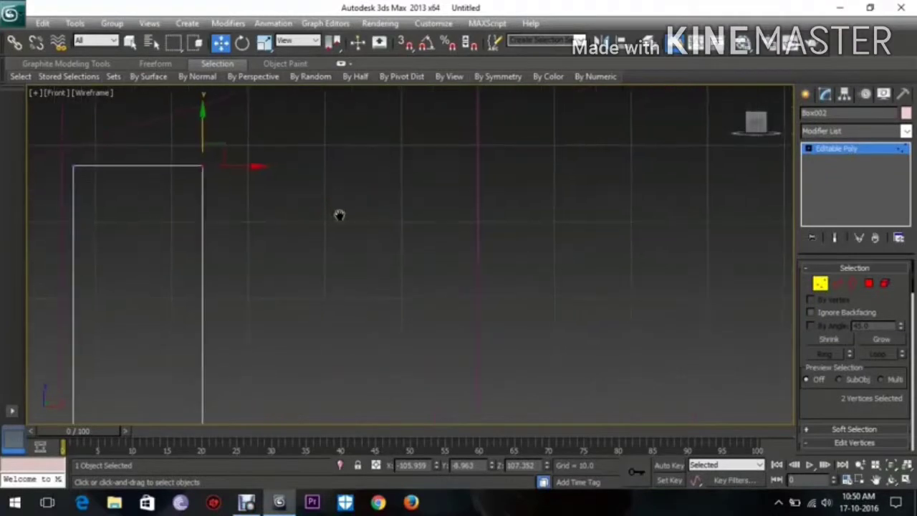
{"action": "middle_click_drag", "start_coordinate": [219, 176], "coordinate": [335, 254]}
{"action": "left_click_drag", "start_coordinate": [319, 207], "coordinate": [317, 170]}
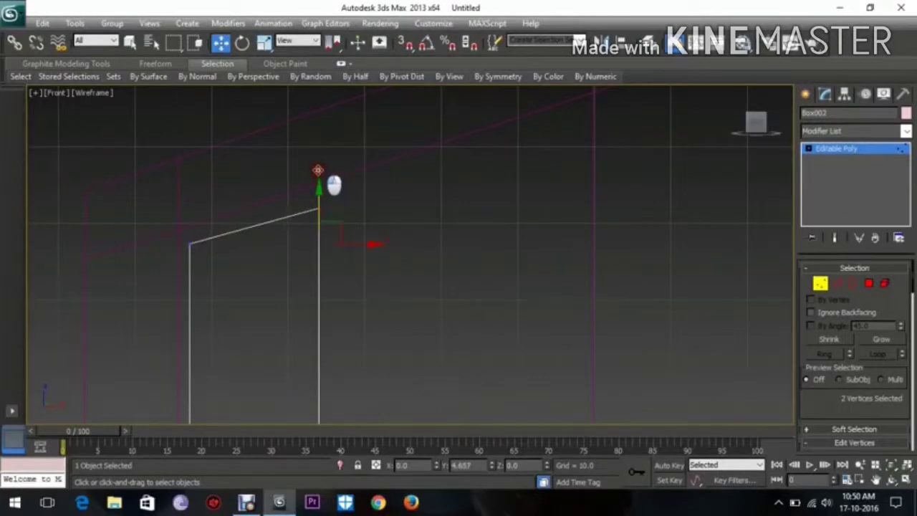
{"action": "left_click", "coordinate": [452, 211]}
{"action": "left_click", "coordinate": [806, 92]}
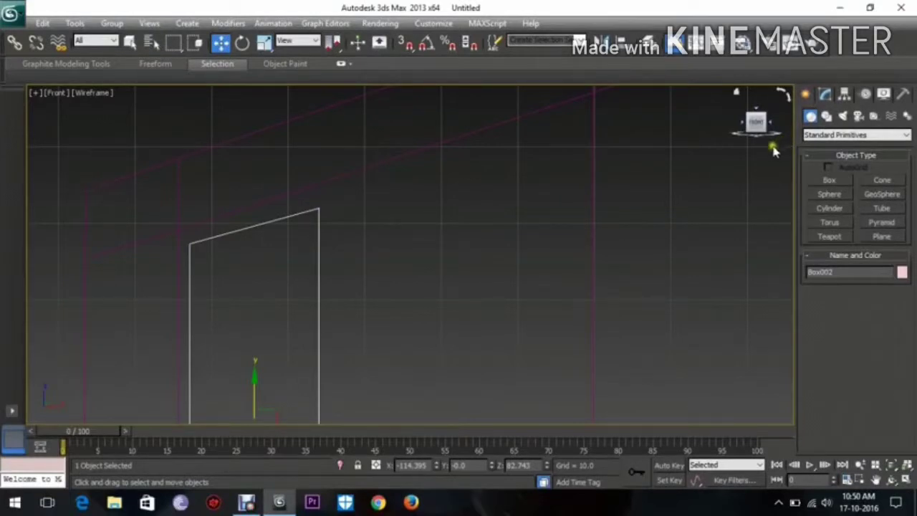
In the perspective view, select both boxes and move them along Y out in front of the wall, with shaded display.
{"action": "middle_click_drag", "start_coordinate": [644, 224], "coordinate": [579, 181]}
{"action": "scroll", "coordinate": [649, 224], "scroll_direction": "down", "scroll_amount": 3}
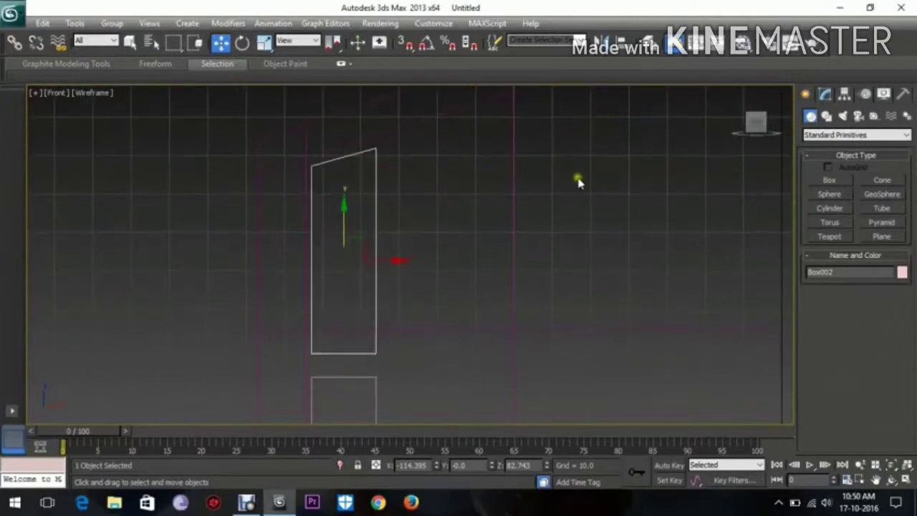
{"action": "scroll", "coordinate": [565, 234], "scroll_direction": "down", "scroll_amount": 2}
{"action": "middle_click_drag", "start_coordinate": [565, 234], "coordinate": [546, 224]}
{"action": "key", "text": "p"}
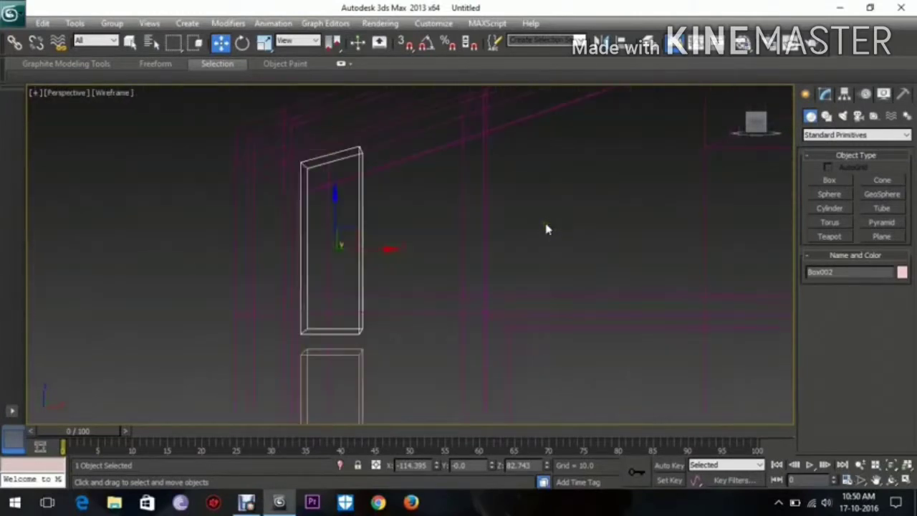
{"action": "scroll", "coordinate": [547, 224], "scroll_direction": "down", "scroll_amount": 2}
{"action": "middle_click_drag", "start_coordinate": [455, 283], "coordinate": [401, 324], "text": "alt"}
{"action": "left_click", "coordinate": [385, 316], "text": "ctrl"}
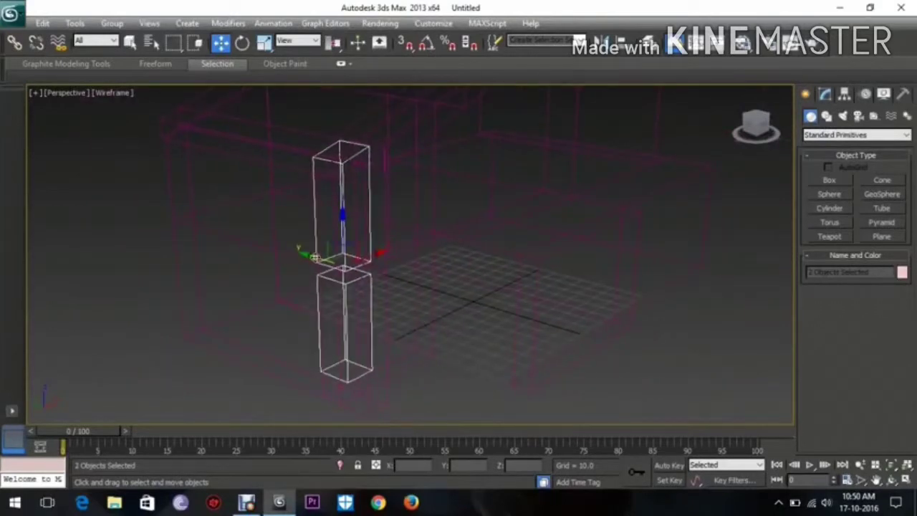
{"action": "left_click_drag", "start_coordinate": [315, 257], "coordinate": [380, 280]}
{"action": "key", "text": "F3"}
Push both boxes back along Y to about Y -26, leaving them slightly protruding from the wall.
{"action": "scroll", "coordinate": [380, 279], "scroll_direction": "up", "scroll_amount": 5}
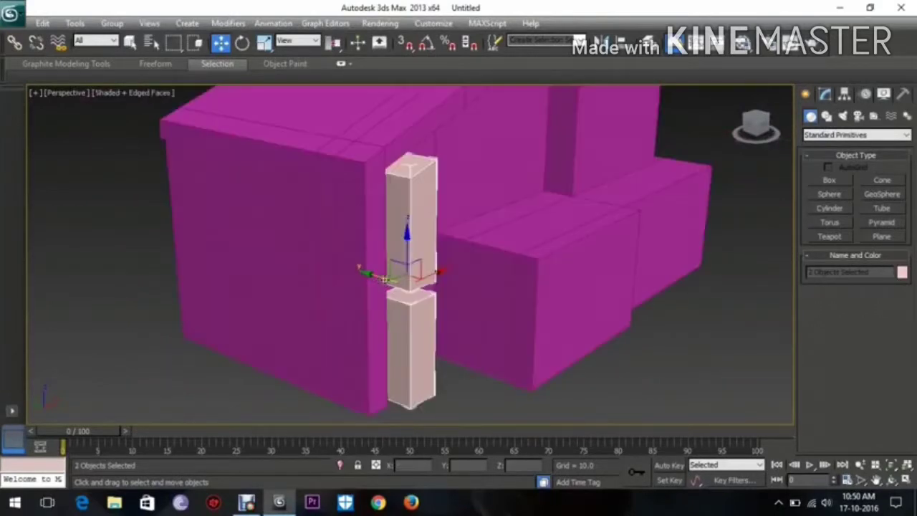
{"action": "scroll", "coordinate": [458, 276], "scroll_direction": "up", "scroll_amount": 5}
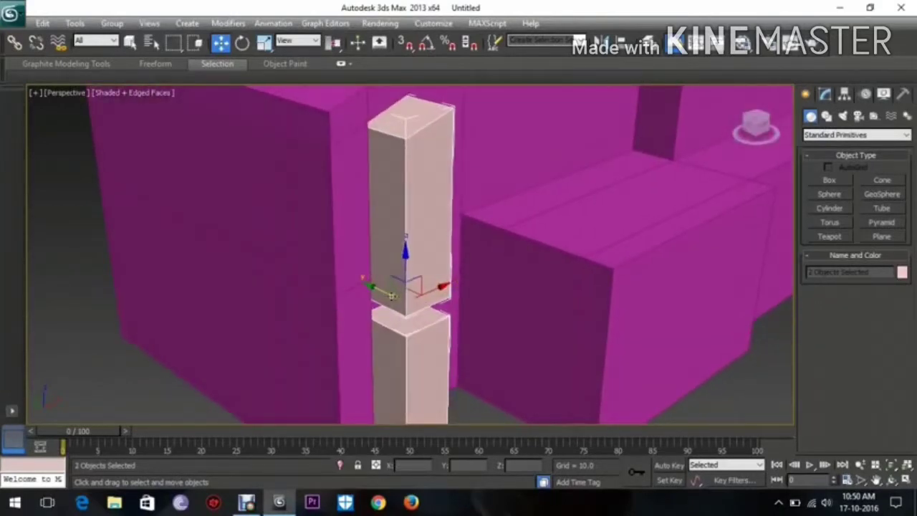
{"action": "left_click_drag", "start_coordinate": [376, 287], "coordinate": [345, 271]}
{"action": "middle_click_drag", "start_coordinate": [378, 283], "coordinate": [480, 286], "text": "alt"}
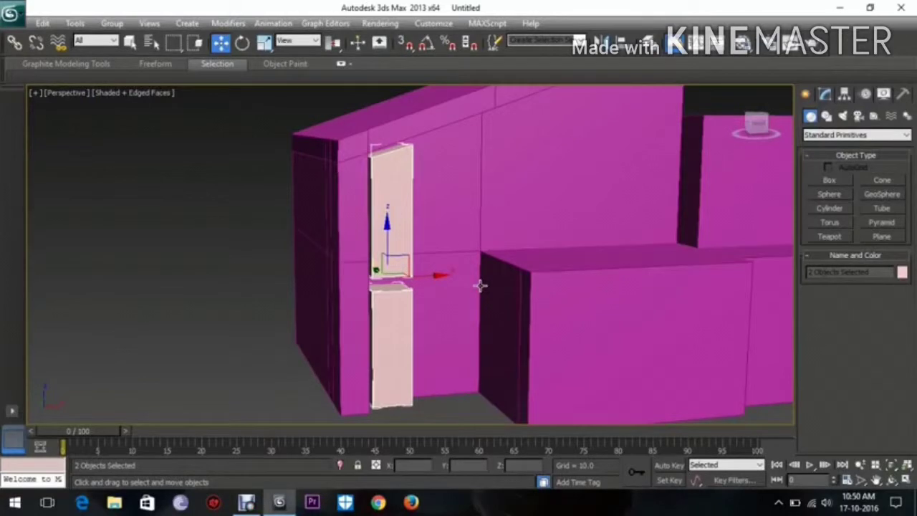
{"action": "middle_click_drag", "start_coordinate": [498, 253], "coordinate": [437, 266], "text": "alt"}
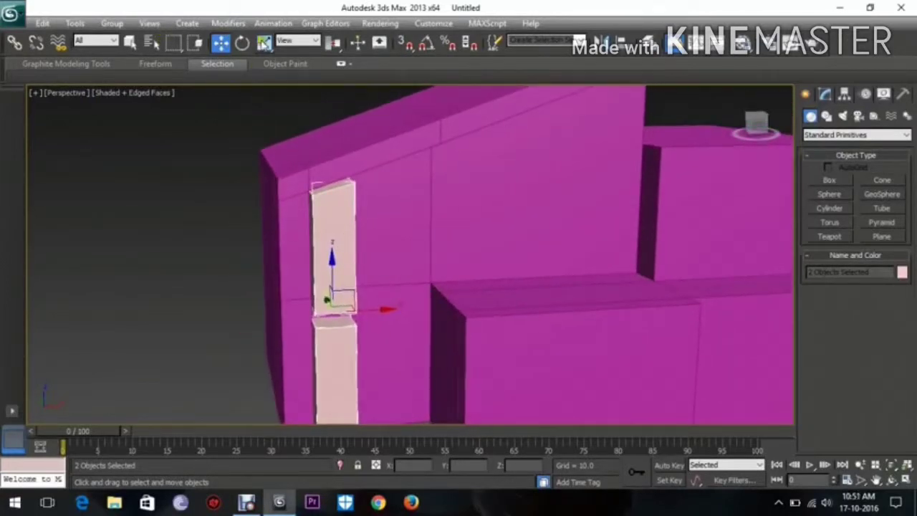
Hide the two boxes and examine the whole building from the sides and from below.
{"action": "right_click", "coordinate": [346, 200]}
{"action": "left_click", "coordinate": [393, 177]}
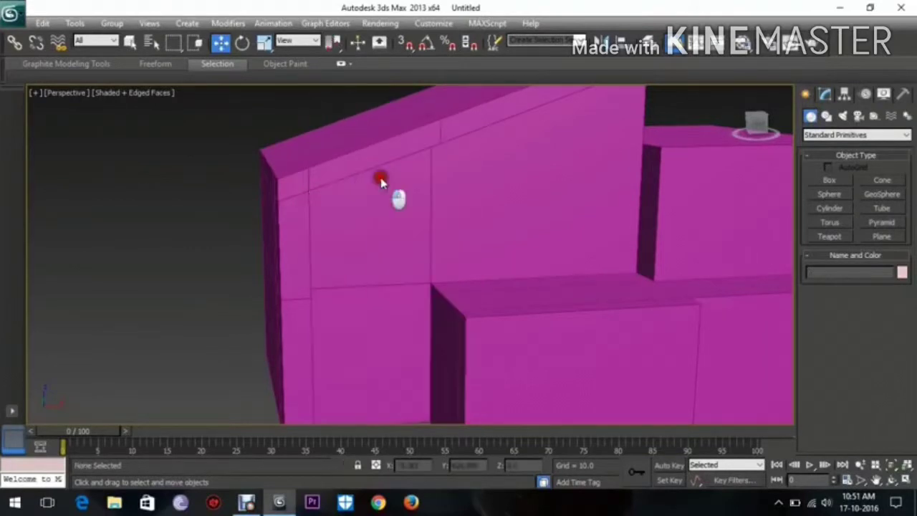
{"action": "scroll", "coordinate": [440, 270], "scroll_direction": "down", "scroll_amount": 8}
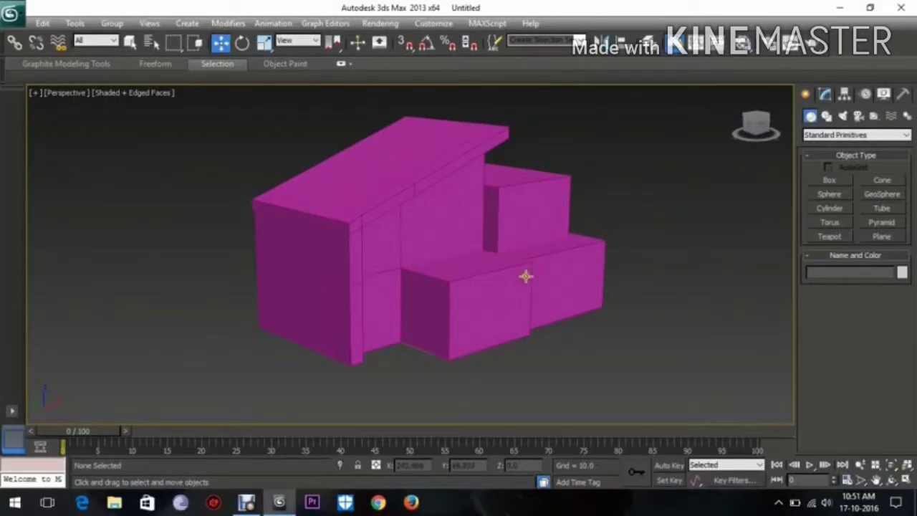
{"action": "middle_click_drag", "start_coordinate": [525, 277], "coordinate": [527, 225], "text": "alt"}
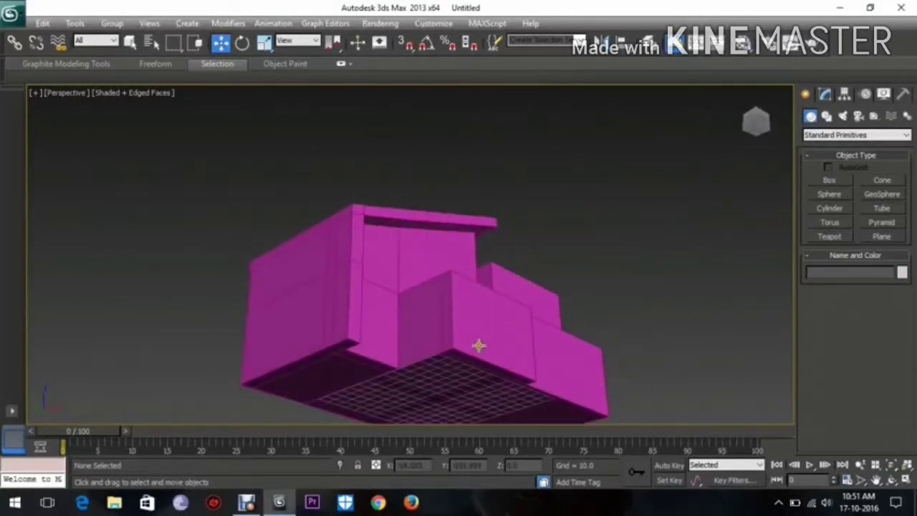
{"action": "middle_click_drag", "start_coordinate": [478, 345], "coordinate": [364, 339], "text": "alt"}
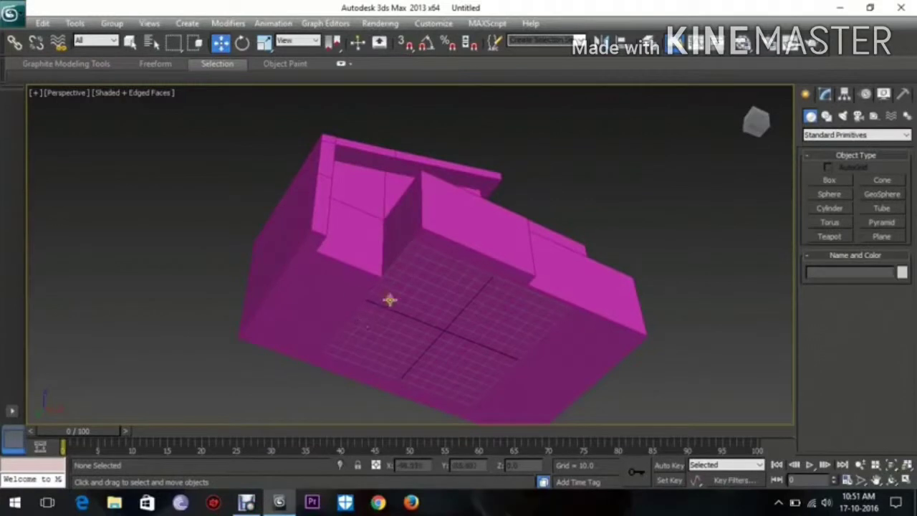
{"action": "middle_click_drag", "start_coordinate": [389, 299], "coordinate": [512, 291], "text": "alt"}
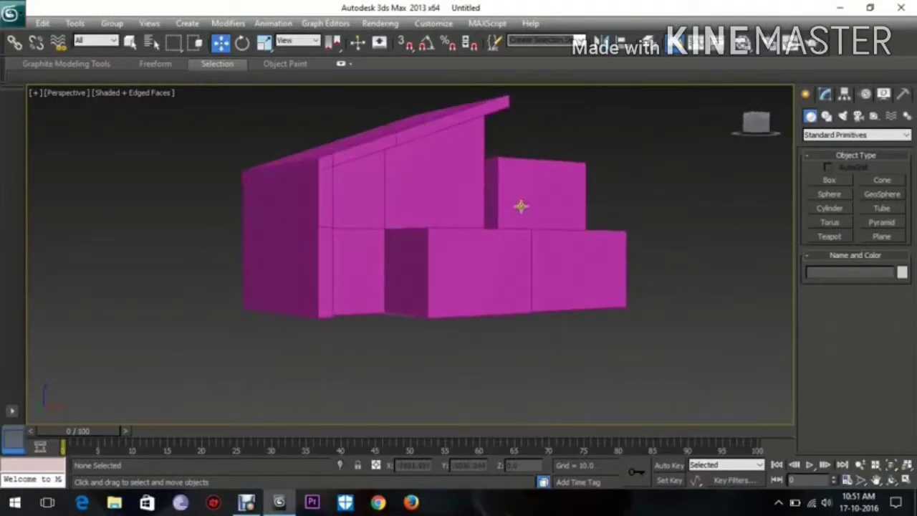
{"action": "middle_click_drag", "start_coordinate": [521, 212], "coordinate": [419, 282], "text": "alt"}
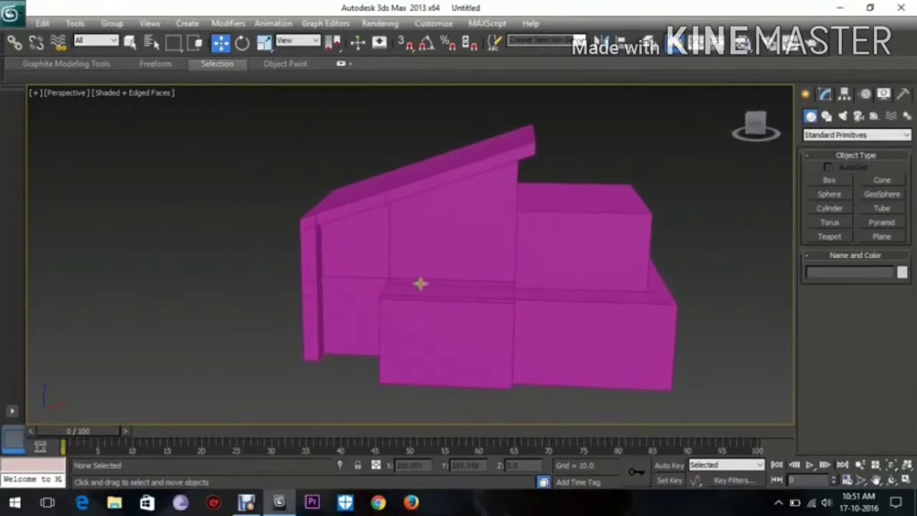
Unhide all objects, then hide the ground plane again.
{"action": "right_click", "coordinate": [204, 269]}
{"action": "left_click", "coordinate": [258, 215]}
{"action": "middle_click_drag", "start_coordinate": [258, 214], "coordinate": [365, 245], "text": "alt"}
{"action": "left_click", "coordinate": [358, 307]}
{"action": "right_click", "coordinate": [358, 285]}
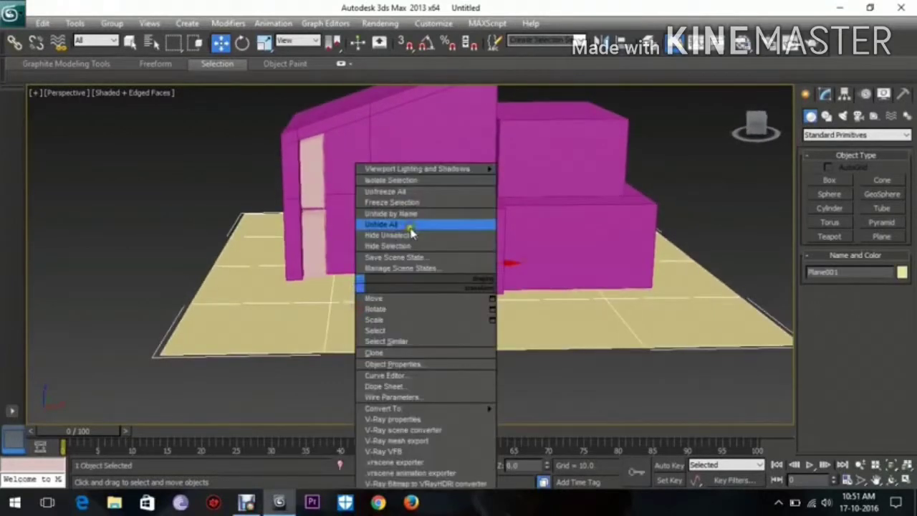
{"action": "left_click", "coordinate": [415, 246]}
In the front view, raise the upper box's top vertices on the higher side slightly to match the roof slope, then leave vertex editing.
{"action": "scroll", "coordinate": [295, 274], "scroll_direction": "up", "scroll_amount": 5}
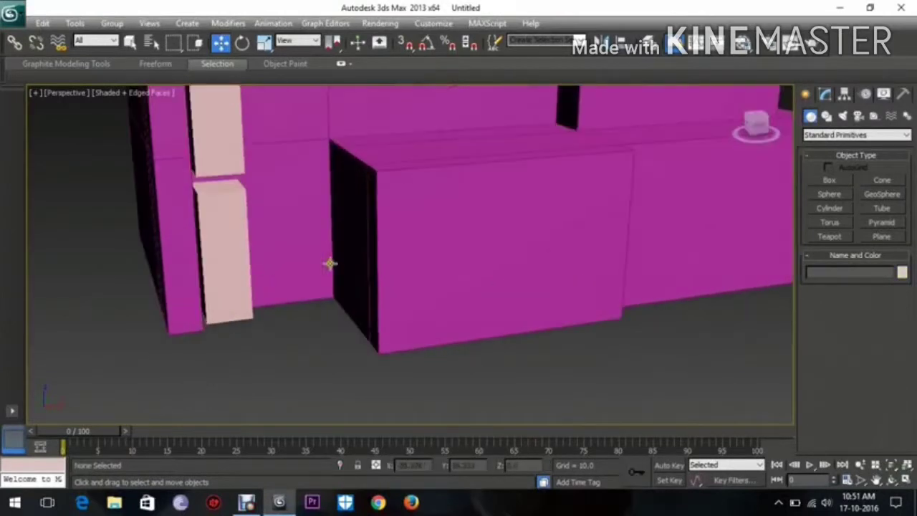
{"action": "middle_click_drag", "start_coordinate": [327, 262], "coordinate": [339, 315]}
{"action": "key", "text": "f"}
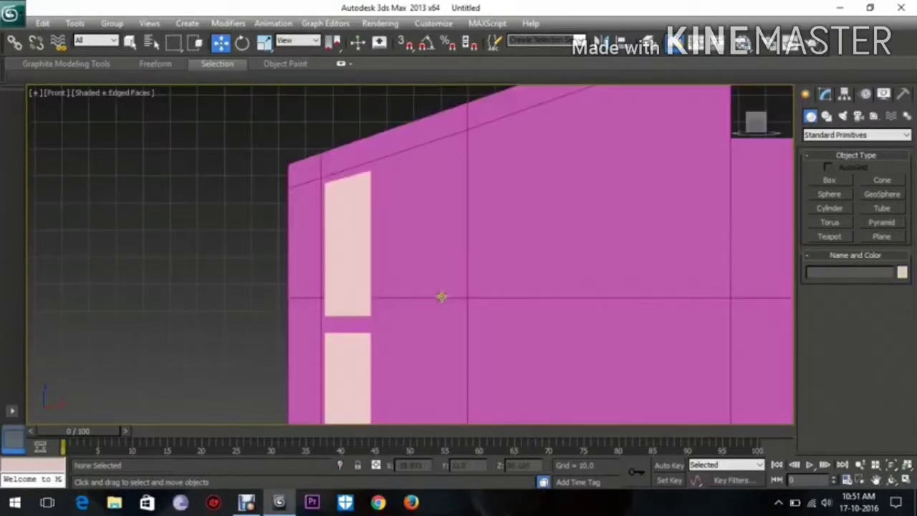
{"action": "scroll", "coordinate": [439, 296], "scroll_direction": "down", "scroll_amount": 4}
{"action": "middle_click_drag", "start_coordinate": [371, 239], "coordinate": [370, 253]}
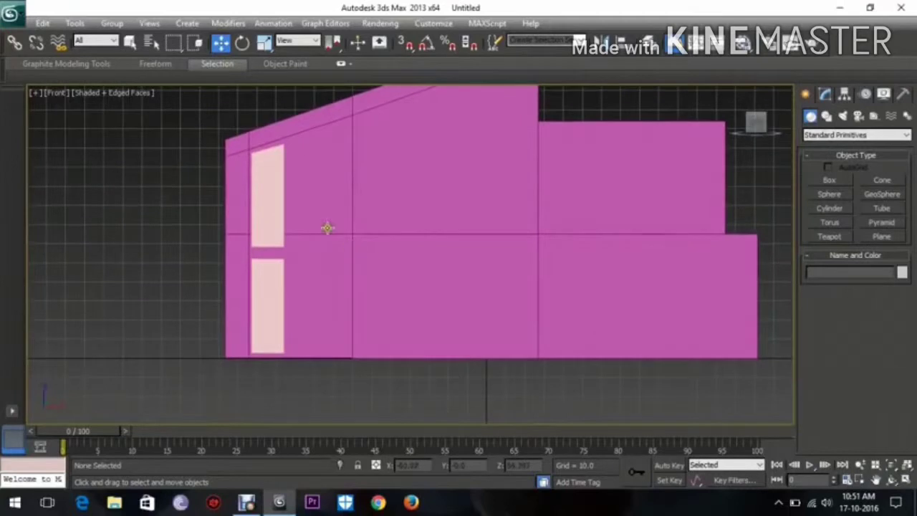
{"action": "left_click", "coordinate": [259, 187]}
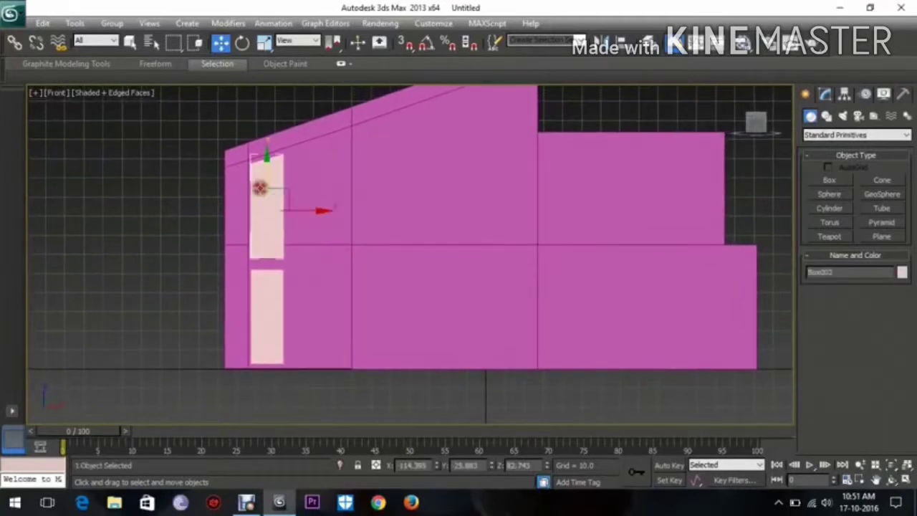
{"action": "left_click", "coordinate": [828, 95]}
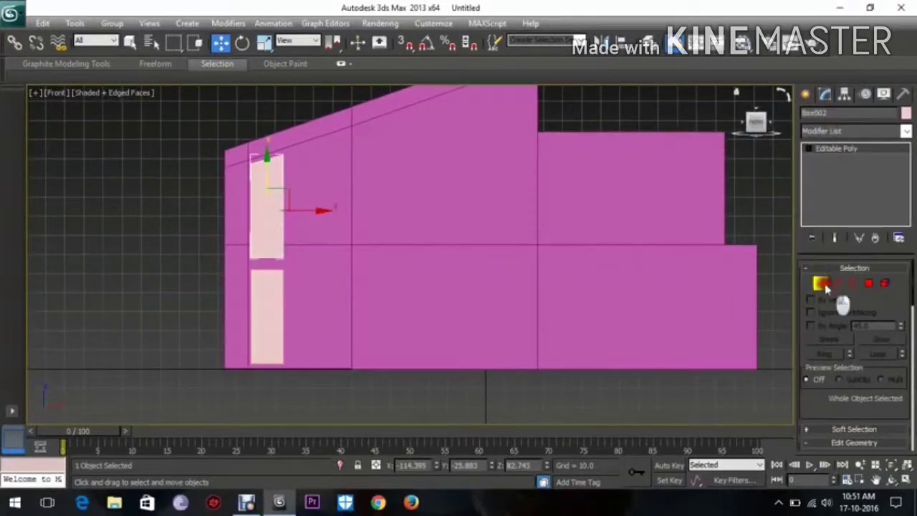
{"action": "left_click", "coordinate": [820, 284]}
{"action": "left_click", "coordinate": [283, 143]}
{"action": "mouse_move", "coordinate": [283, 143]}
{"action": "left_mouse_down"}
{"action": "mouse_move", "coordinate": [298, 162]}
{"action": "mouse_move", "coordinate": [283, 129]}
{"action": "left_mouse_up"}
{"action": "left_click", "coordinate": [136, 142]}
{"action": "middle_click_drag", "start_coordinate": [485, 265], "coordinate": [418, 280]}
{"action": "left_click", "coordinate": [804, 102]}
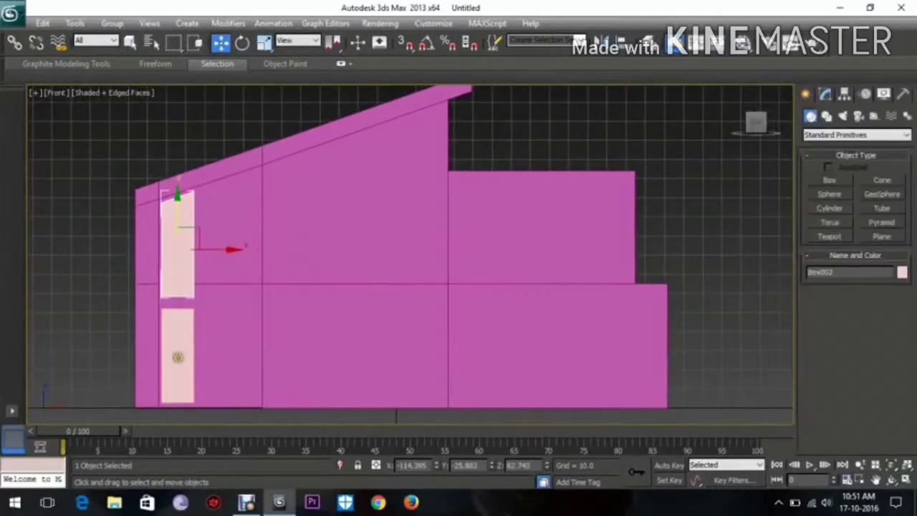
Copy the lower tall box along X to about -20 and raise the copy to Z about 97 on the upper wall.
{"action": "left_click", "coordinate": [178, 357]}
{"action": "left_click_drag", "start_coordinate": [224, 354], "coordinate": [398, 362], "text": "shift"}
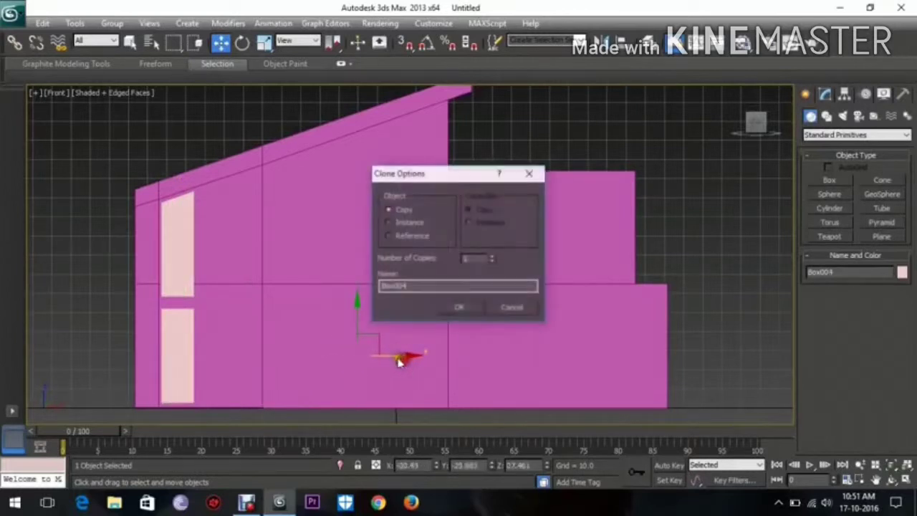
{"action": "left_click", "coordinate": [459, 309]}
{"action": "mouse_move", "coordinate": [358, 300]}
{"action": "left_mouse_down"}
{"action": "mouse_move", "coordinate": [375, 260]}
{"action": "mouse_move", "coordinate": [373, 191]}
{"action": "left_mouse_up"}
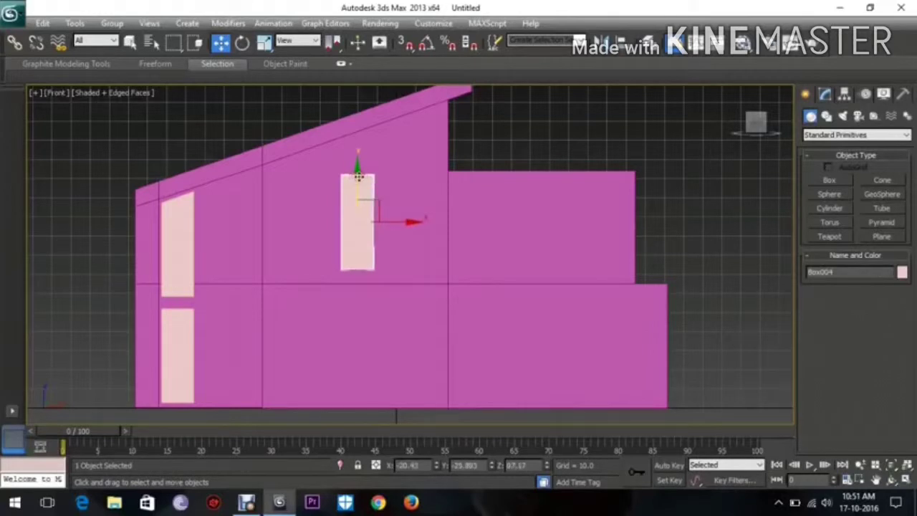
Scale the copied box along X to about double its width and lower it to Z about 91.
{"action": "key", "text": "r"}
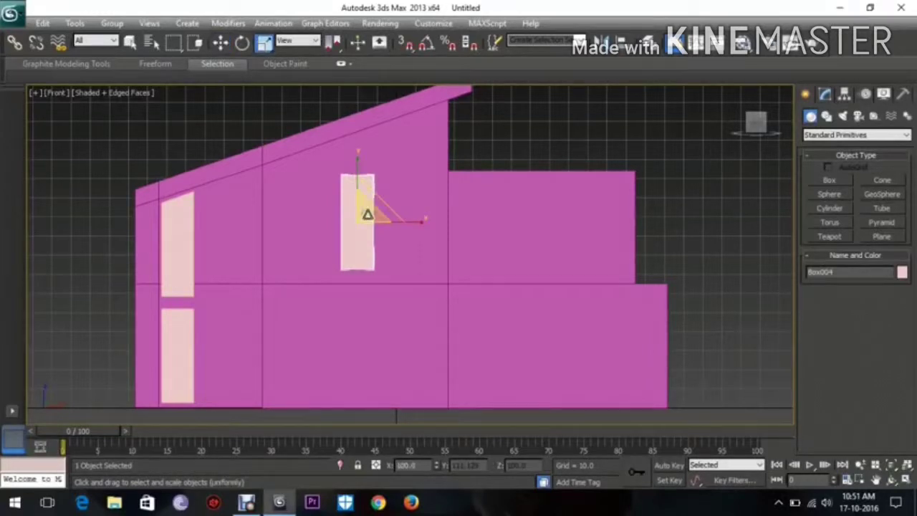
{"action": "left_click_drag", "start_coordinate": [366, 210], "coordinate": [407, 222]}
{"action": "key", "text": "ctrl+z"}
{"action": "key", "text": "w"}
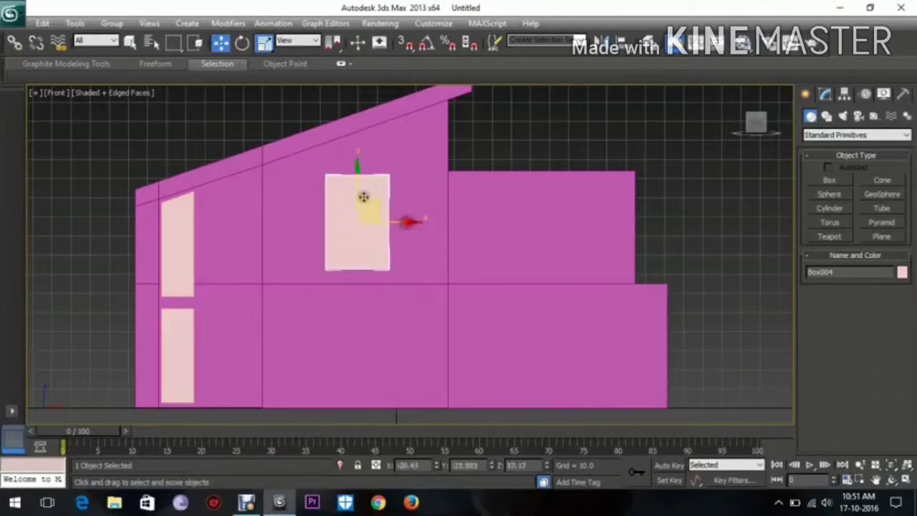
{"action": "mouse_move", "coordinate": [363, 197]}
{"action": "left_mouse_down"}
{"action": "mouse_move", "coordinate": [373, 207]}
{"action": "mouse_move", "coordinate": [364, 193]}
{"action": "mouse_move", "coordinate": [377, 192]}
{"action": "left_mouse_up"}
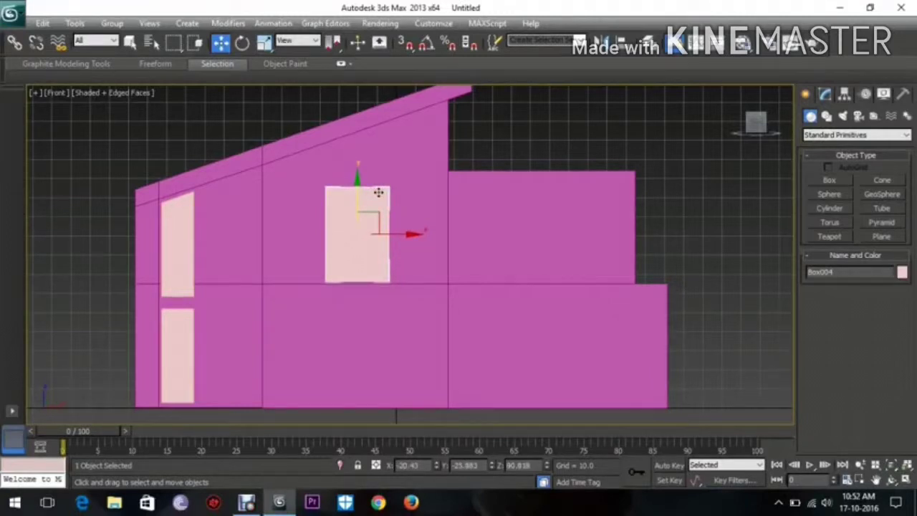
Shrink the widened box uniformly to about 80 percent and lower it onto the horizontal storey line.
{"action": "key", "text": "r"}
{"action": "left_click_drag", "start_coordinate": [368, 231], "coordinate": [365, 245]}
{"action": "key", "text": "w"}
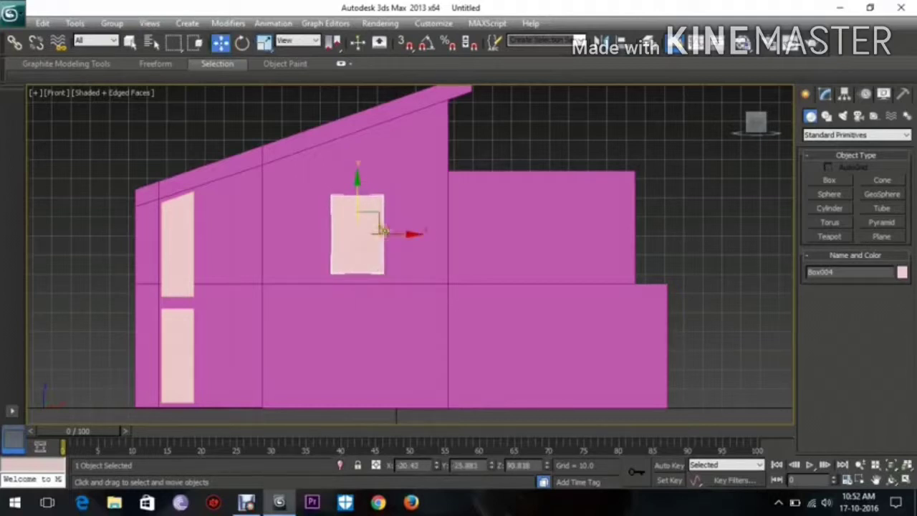
{"action": "left_click_drag", "start_coordinate": [354, 205], "coordinate": [357, 214]}
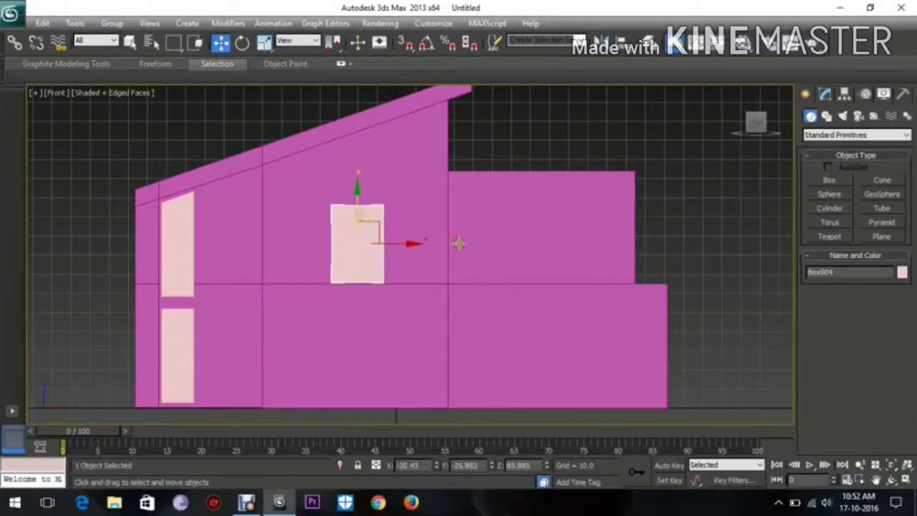
In the perspective view, push the small upper box back along Y to about -19.8, leaving it slightly protruding from the wall.
{"action": "key", "text": "p"}
{"action": "scroll", "coordinate": [456, 234], "scroll_direction": "down", "scroll_amount": 3}
{"action": "middle_click_drag", "start_coordinate": [378, 253], "coordinate": [471, 282], "text": "alt"}
{"action": "scroll", "coordinate": [446, 300], "scroll_direction": "up", "scroll_amount": 4}
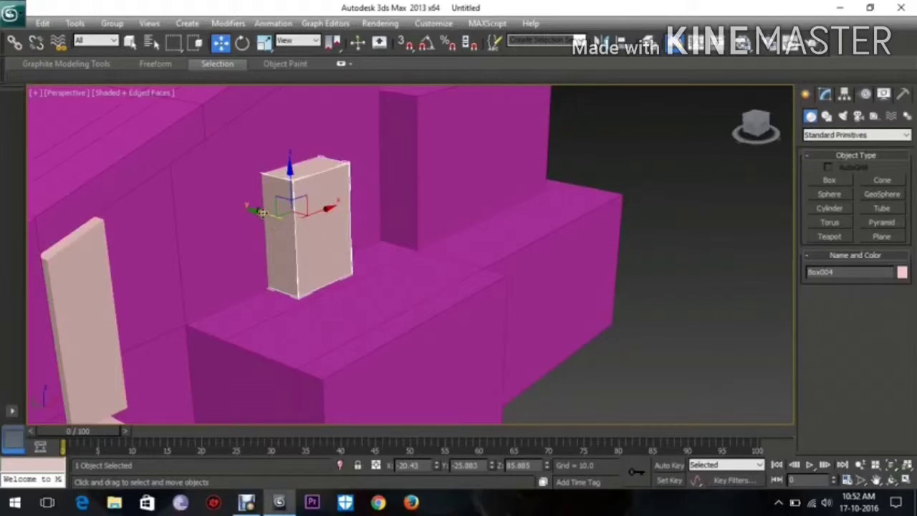
{"action": "left_click_drag", "start_coordinate": [262, 212], "coordinate": [250, 207]}
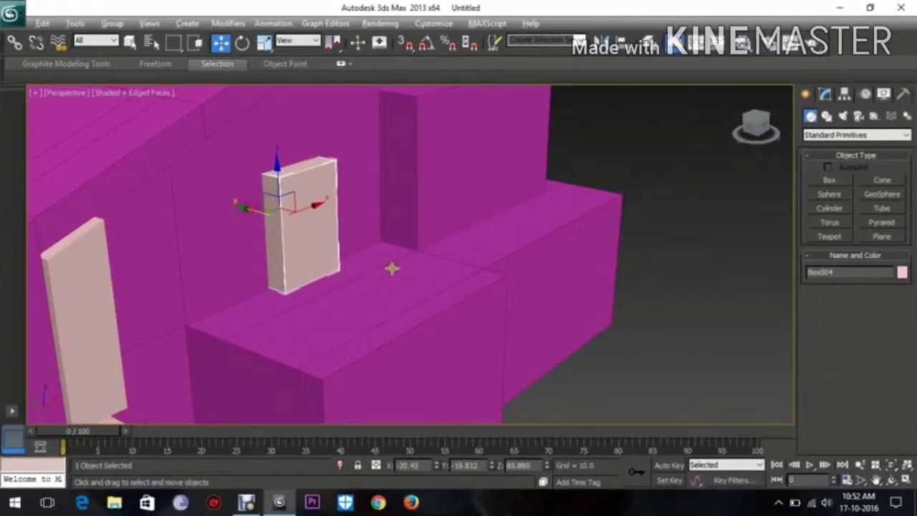
Copy the small upper box forward to Y about -73.5 and lower the copy onto the front wall of the ground-floor block.
{"action": "scroll", "coordinate": [391, 267], "scroll_direction": "down", "scroll_amount": 6}
{"action": "mouse_move", "coordinate": [329, 223]}
{"action": "left_mouse_down", "text": "shift"}
{"action": "mouse_move", "coordinate": [368, 229]}
{"action": "mouse_move", "coordinate": [386, 250]}
{"action": "mouse_move", "coordinate": [380, 253]}
{"action": "mouse_move", "coordinate": [394, 251]}
{"action": "left_mouse_up", "text": "shift"}
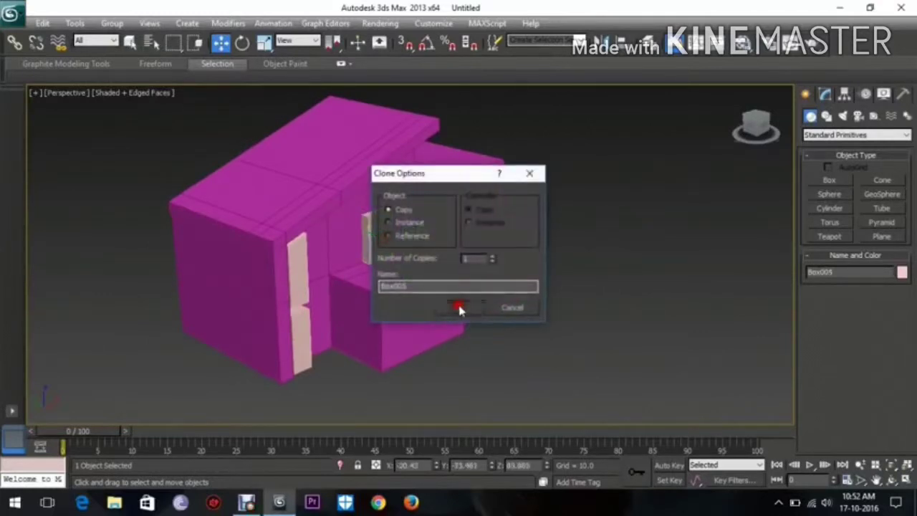
{"action": "left_click", "coordinate": [459, 307]}
{"action": "left_click_drag", "start_coordinate": [419, 215], "coordinate": [436, 287]}
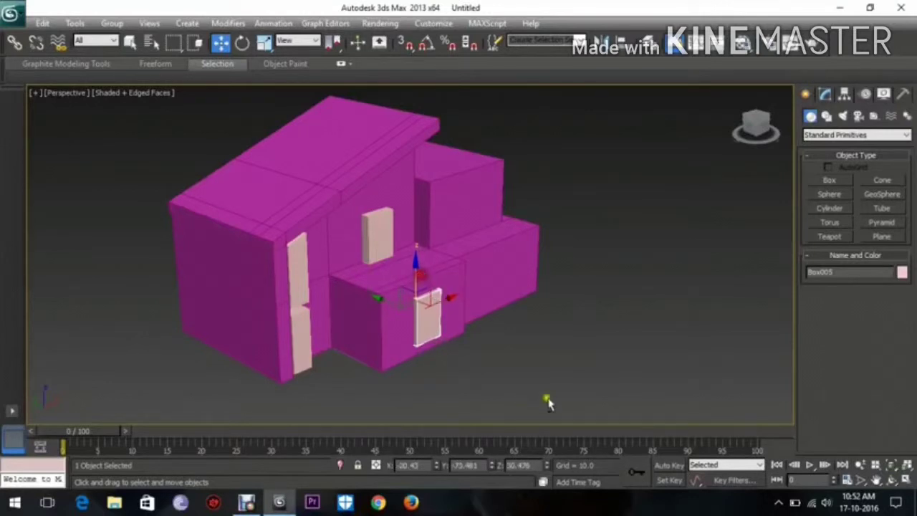
Copy the small upper box again and place the copy at the near corner of the upper side block, X about 38.7.
{"action": "scroll", "coordinate": [522, 380], "scroll_direction": "up", "scroll_amount": 6}
{"action": "middle_click_drag", "start_coordinate": [527, 389], "coordinate": [530, 385], "text": "alt"}
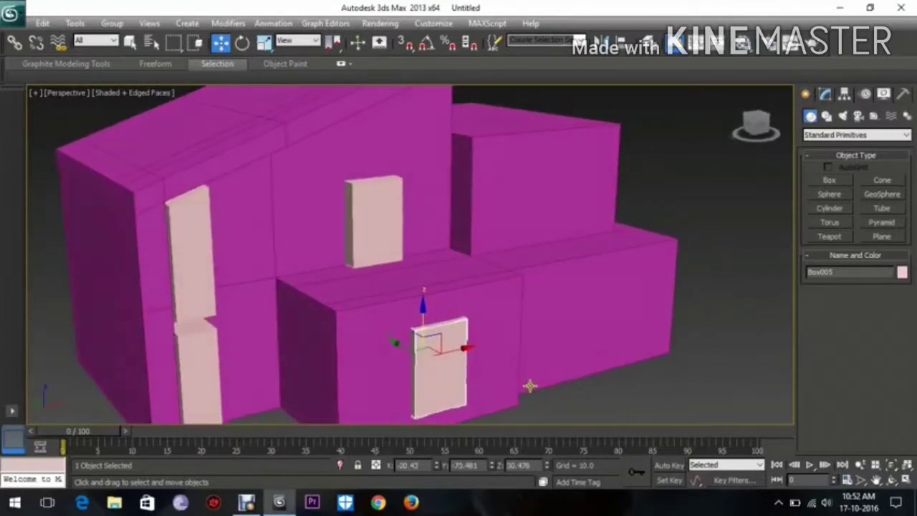
{"action": "middle_click_drag", "start_coordinate": [530, 349], "coordinate": [415, 273], "text": "alt"}
{"action": "left_click", "coordinate": [370, 252]}
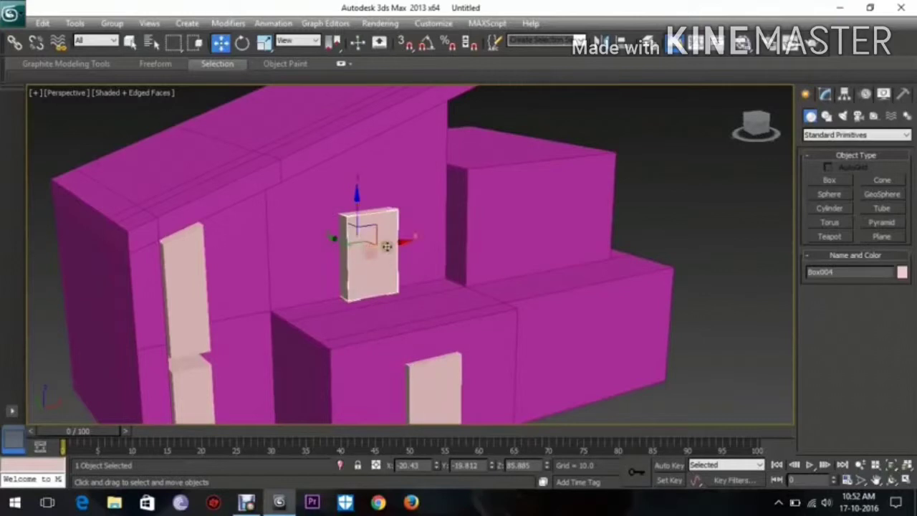
{"action": "mouse_move", "coordinate": [386, 246]}
{"action": "left_mouse_down", "text": "shift"}
{"action": "mouse_move", "coordinate": [452, 253]}
{"action": "mouse_move", "coordinate": [437, 237]}
{"action": "mouse_move", "coordinate": [445, 234]}
{"action": "mouse_move", "coordinate": [434, 236]}
{"action": "mouse_move", "coordinate": [442, 232]}
{"action": "left_mouse_up", "text": "shift"}
{"action": "left_click", "coordinate": [457, 309]}
{"action": "middle_click_drag", "start_coordinate": [453, 240], "coordinate": [395, 293], "text": "alt"}
{"action": "scroll", "coordinate": [497, 264], "scroll_direction": "up", "scroll_amount": 2}
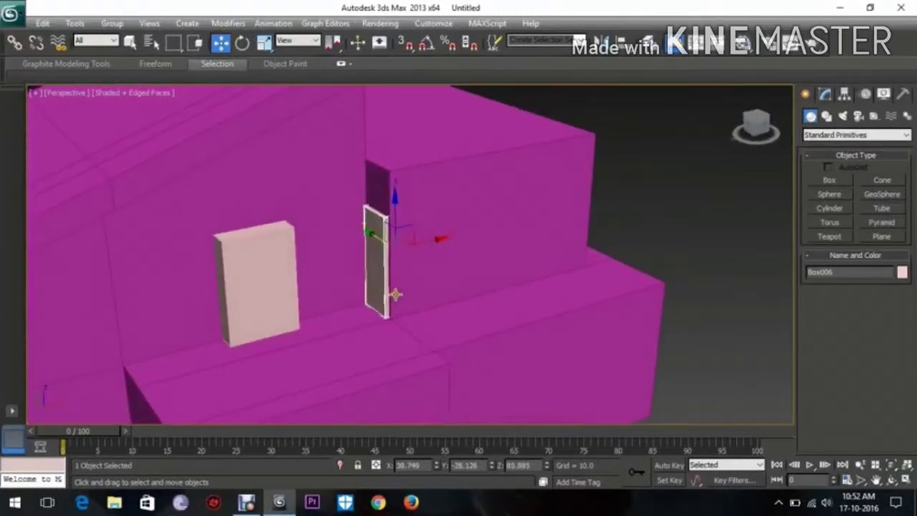
In polygon mode, pull the front face of the copied box outward from the side block's wall.
{"action": "left_click", "coordinate": [825, 94]}
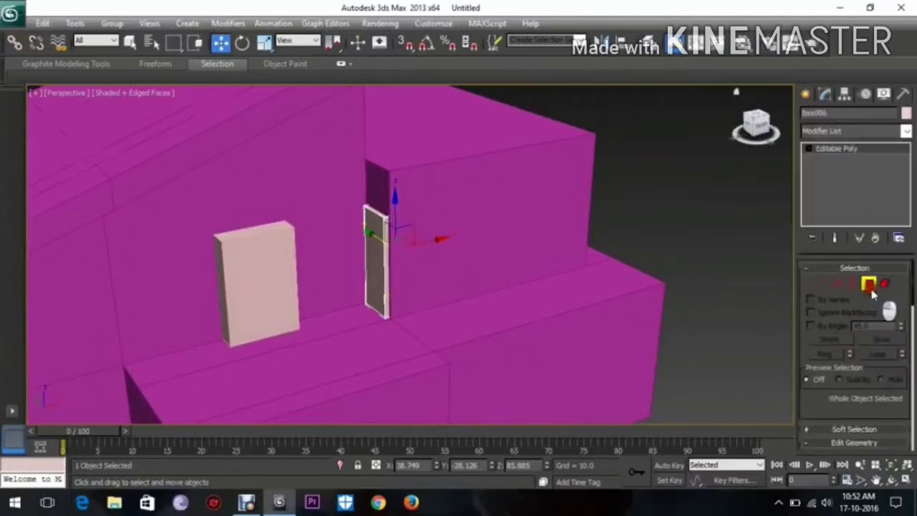
{"action": "left_click", "coordinate": [869, 284]}
{"action": "left_click", "coordinate": [387, 278]}
{"action": "left_click_drag", "start_coordinate": [392, 251], "coordinate": [421, 275]}
{"action": "middle_click_drag", "start_coordinate": [481, 264], "coordinate": [426, 267], "text": "alt"}
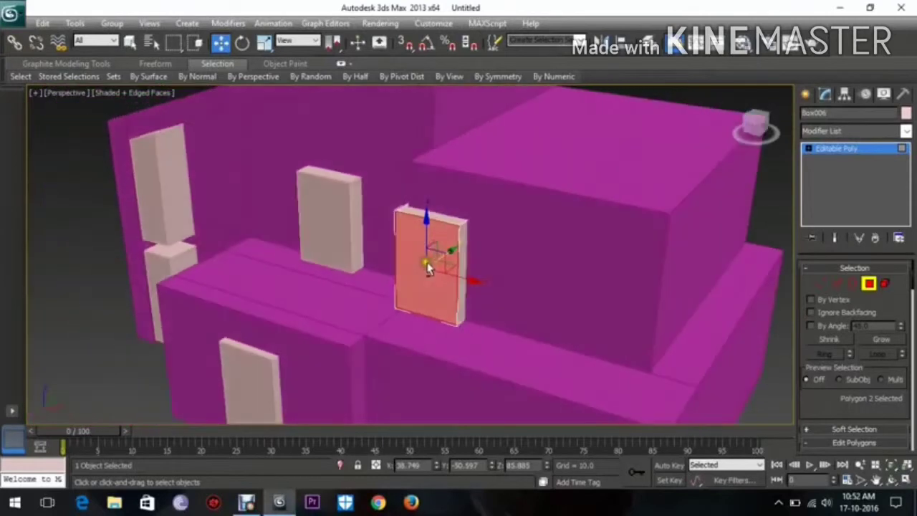
Move the box's outer side face along X to about 104.8 to make a wide window across the upper side block.
{"action": "left_click", "coordinate": [460, 248]}
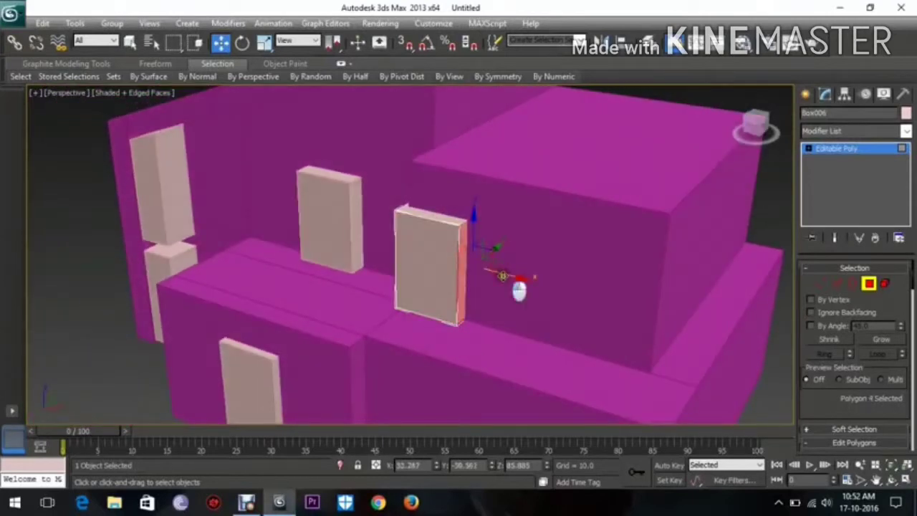
{"action": "left_click_drag", "start_coordinate": [503, 276], "coordinate": [620, 302]}
{"action": "middle_click_drag", "start_coordinate": [620, 302], "coordinate": [598, 306], "text": "alt"}
{"action": "scroll", "coordinate": [598, 306], "scroll_direction": "down", "scroll_amount": 5}
{"action": "middle_click_drag", "start_coordinate": [606, 254], "coordinate": [613, 274]}
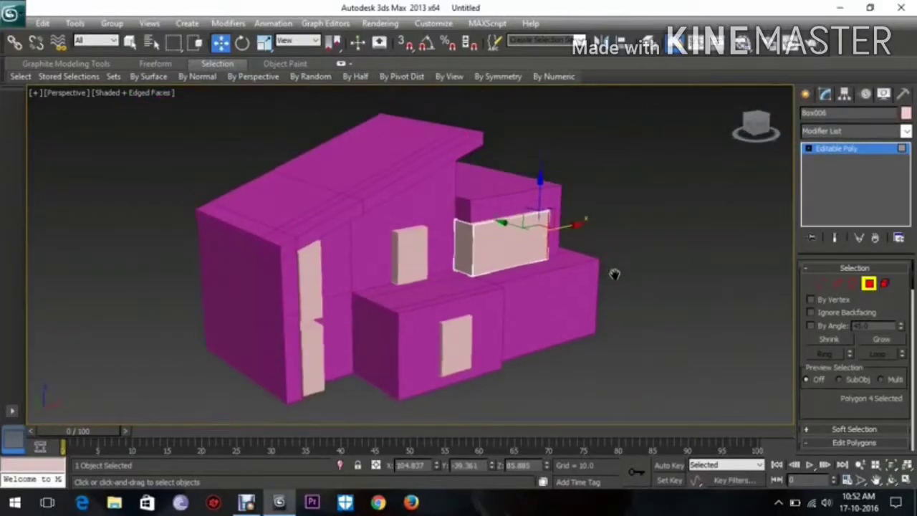
Leave polygon editing and copy the wide window box down and forward onto the ground-floor wall, Y about -64.4.
{"action": "left_click", "coordinate": [806, 95]}
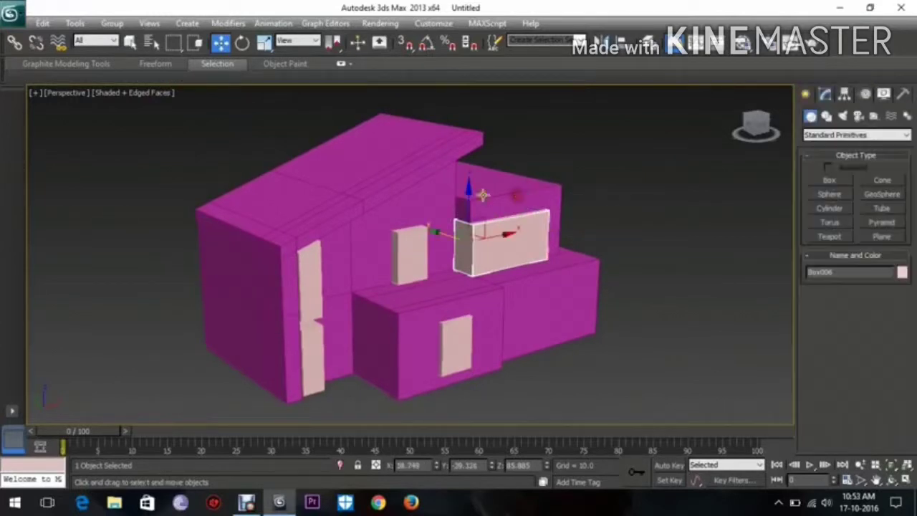
{"action": "mouse_move", "coordinate": [463, 206]}
{"action": "left_mouse_down", "text": "shift"}
{"action": "mouse_move", "coordinate": [453, 305]}
{"action": "mouse_move", "coordinate": [479, 330]}
{"action": "left_mouse_up", "text": "shift"}
{"action": "left_click", "coordinate": [449, 310]}
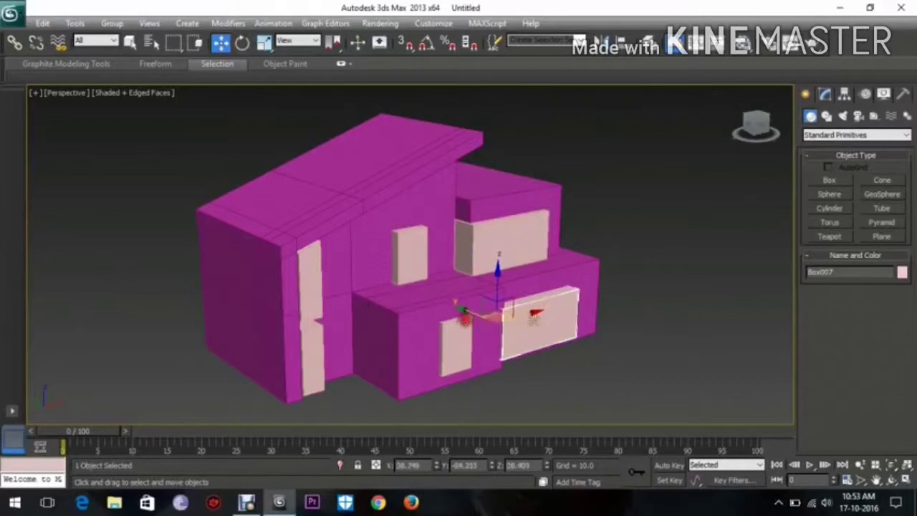
{"action": "mouse_move", "coordinate": [534, 317]}
{"action": "middle_mouse_down", "text": "alt"}
{"action": "mouse_move", "coordinate": [562, 339]}
{"action": "mouse_move", "coordinate": [573, 309]}
{"action": "mouse_move", "coordinate": [500, 300]}
{"action": "mouse_move", "coordinate": [614, 308]}
{"action": "mouse_move", "coordinate": [628, 299]}
{"action": "middle_mouse_up", "text": "alt"}
{"action": "scroll", "coordinate": [572, 309], "scroll_direction": "up", "scroll_amount": 4}
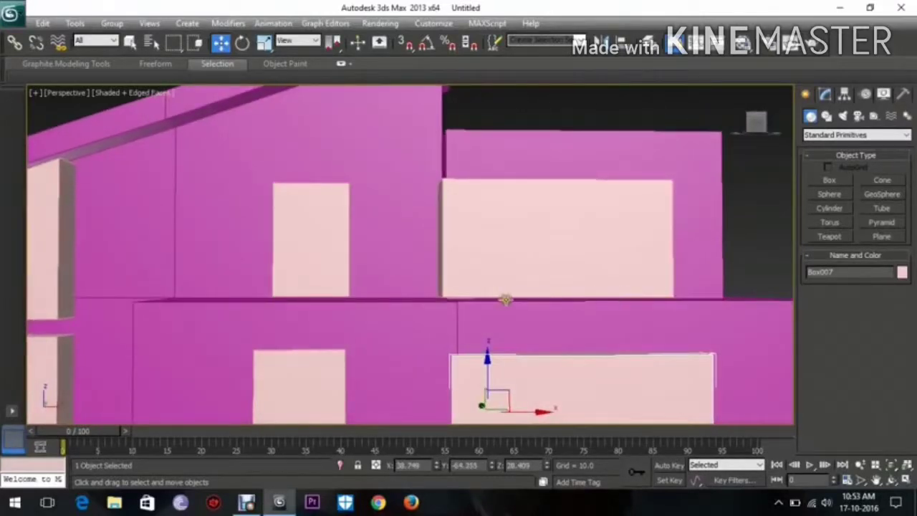
Lower the wide ground-floor box to Z about 19.6 at the wall's base and shift it along X to about 44.1.
{"action": "middle_click_drag", "start_coordinate": [547, 314], "coordinate": [473, 251], "text": "alt"}
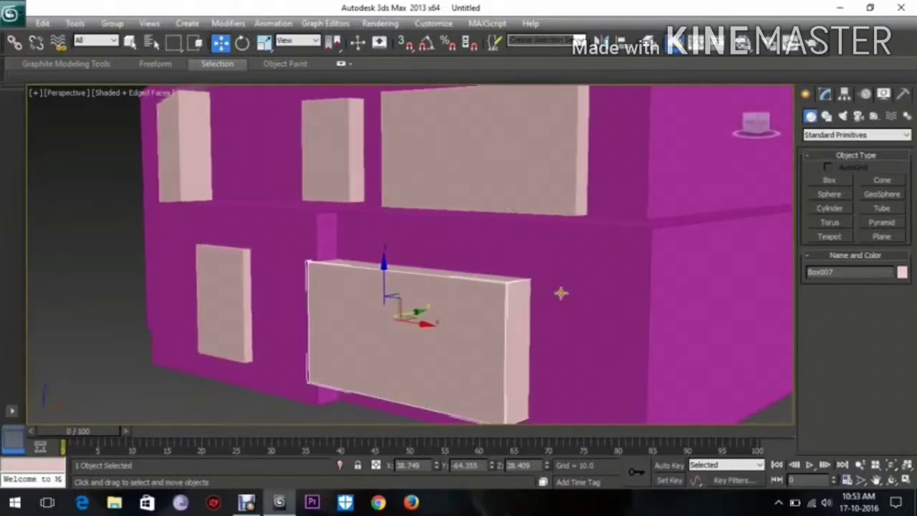
{"action": "middle_click_drag", "start_coordinate": [573, 295], "coordinate": [558, 223]}
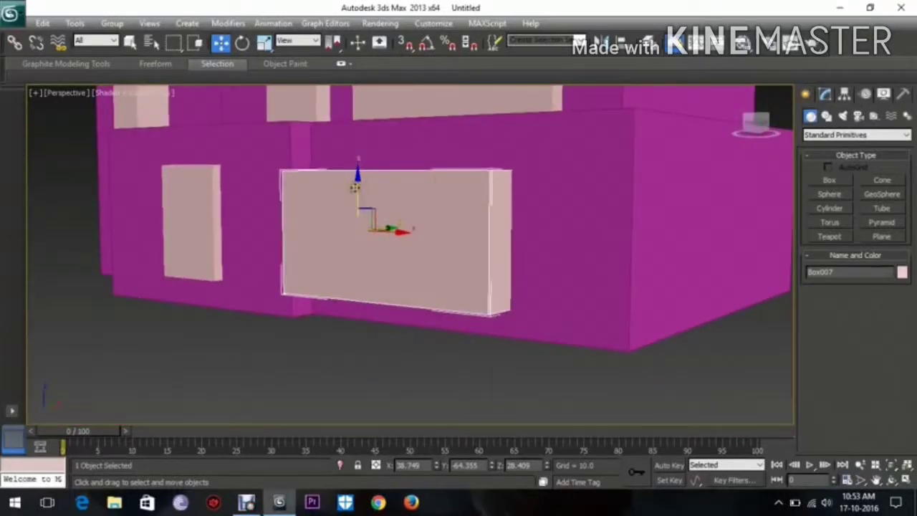
{"action": "left_click_drag", "start_coordinate": [354, 187], "coordinate": [362, 214]}
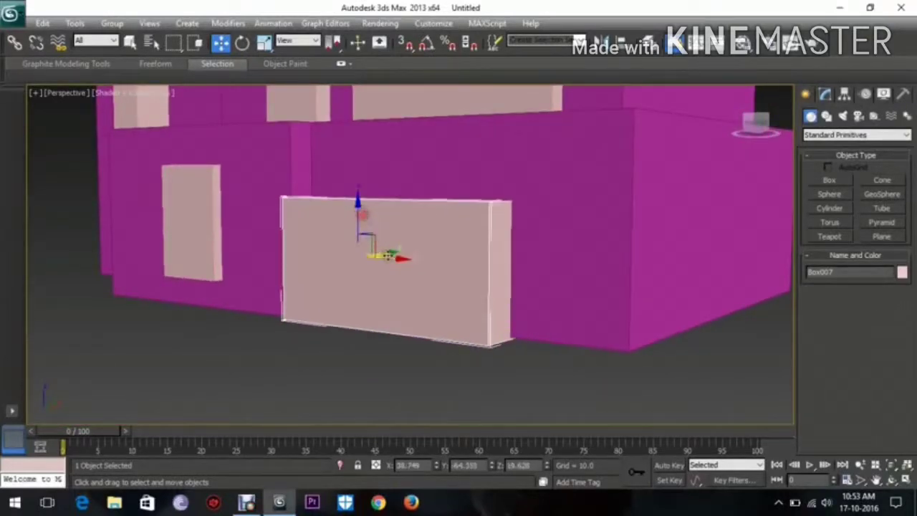
{"action": "left_click_drag", "start_coordinate": [400, 257], "coordinate": [434, 265]}
{"action": "middle_click_drag", "start_coordinate": [378, 291], "coordinate": [422, 302], "text": "alt"}
{"action": "left_click_drag", "start_coordinate": [411, 257], "coordinate": [394, 266]}
{"action": "middle_click_drag", "start_coordinate": [629, 297], "coordinate": [430, 246], "text": "alt"}
In polygon mode, extend the wide ground-floor box's outer side face along X toward the building's corner.
{"action": "left_click", "coordinate": [824, 94]}
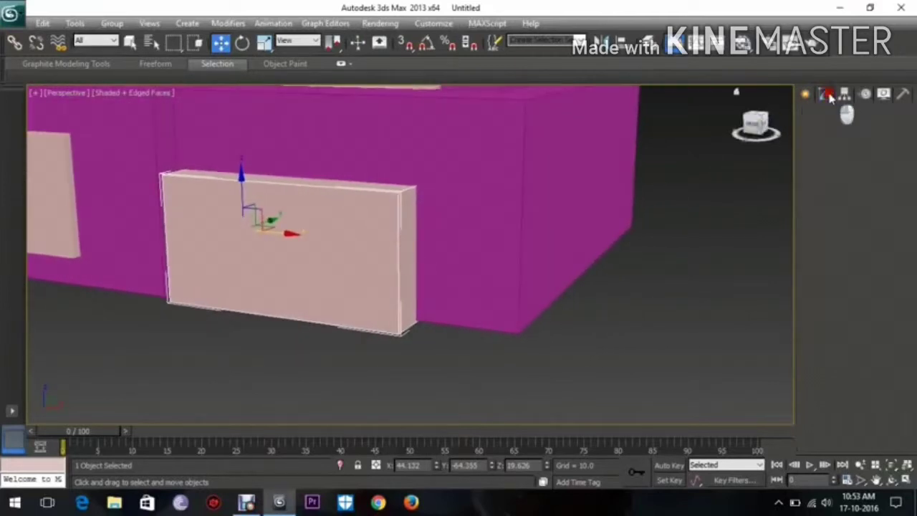
{"action": "left_click", "coordinate": [868, 284]}
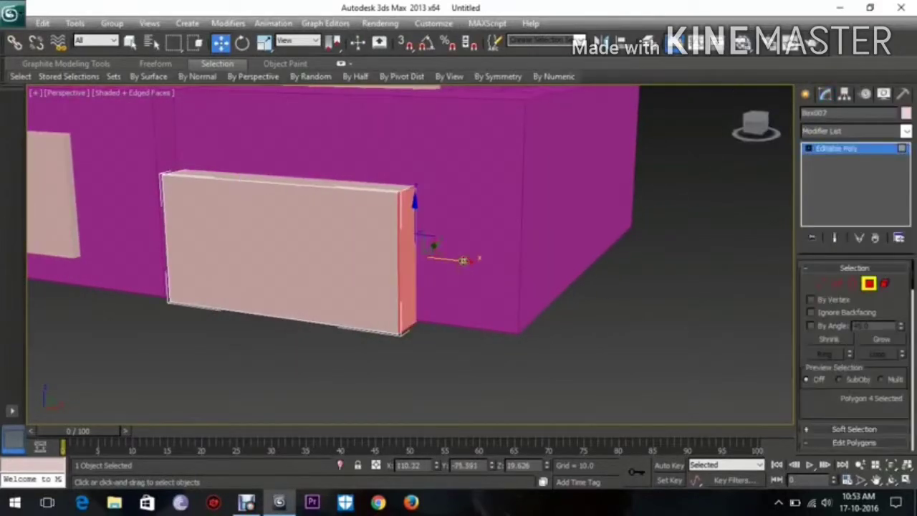
{"action": "left_click_drag", "start_coordinate": [464, 260], "coordinate": [523, 277]}
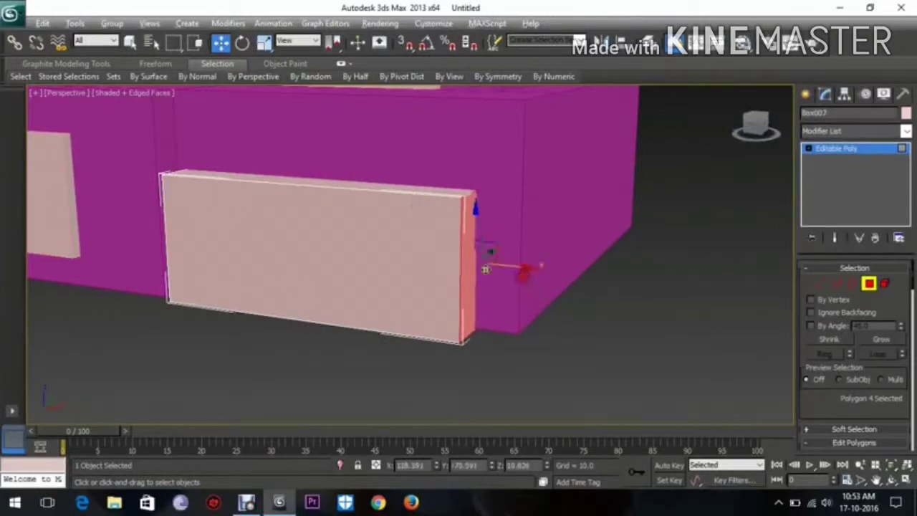
{"action": "middle_click_drag", "start_coordinate": [485, 269], "coordinate": [485, 241], "text": "alt"}
Raise the top face of the wide ground-floor box to Z about 46.2, then leave polygon editing.
{"action": "left_click", "coordinate": [406, 187]}
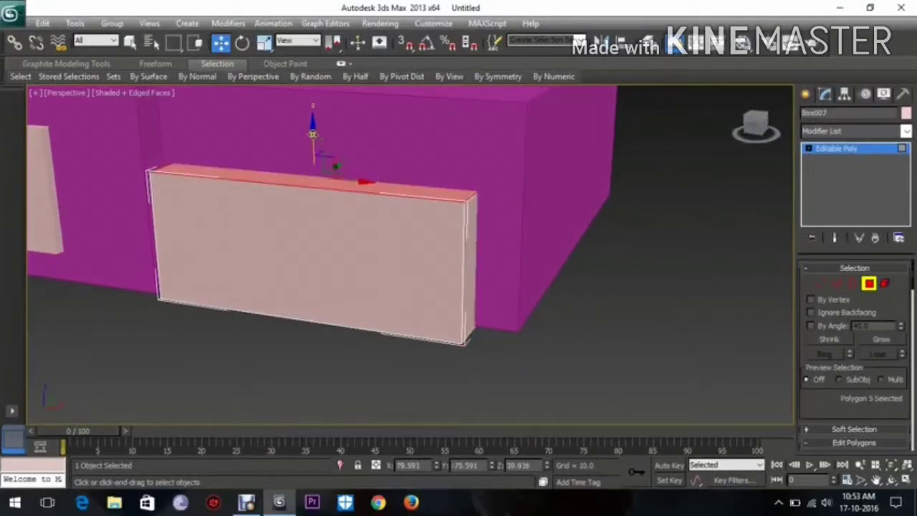
{"action": "left_click_drag", "start_coordinate": [312, 134], "coordinate": [312, 109]}
{"action": "middle_click_drag", "start_coordinate": [333, 172], "coordinate": [371, 149], "text": "alt"}
{"action": "scroll", "coordinate": [382, 164], "scroll_direction": "down", "scroll_amount": 2}
{"action": "mouse_move", "coordinate": [336, 146]}
{"action": "left_mouse_down"}
{"action": "mouse_move", "coordinate": [351, 153]}
{"action": "mouse_move", "coordinate": [343, 142]}
{"action": "left_mouse_up"}
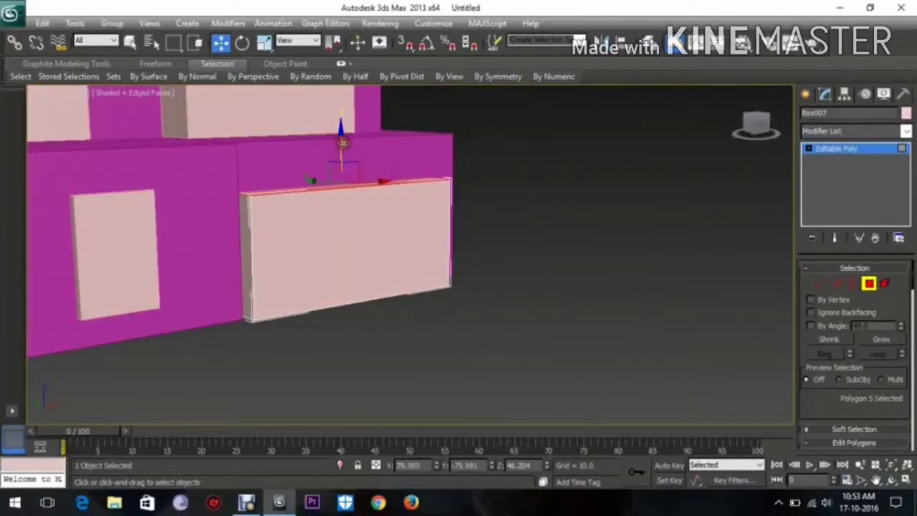
{"action": "middle_click_drag", "start_coordinate": [297, 169], "coordinate": [443, 278], "text": "alt"}
{"action": "scroll", "coordinate": [426, 242], "scroll_direction": "down", "scroll_amount": 3}
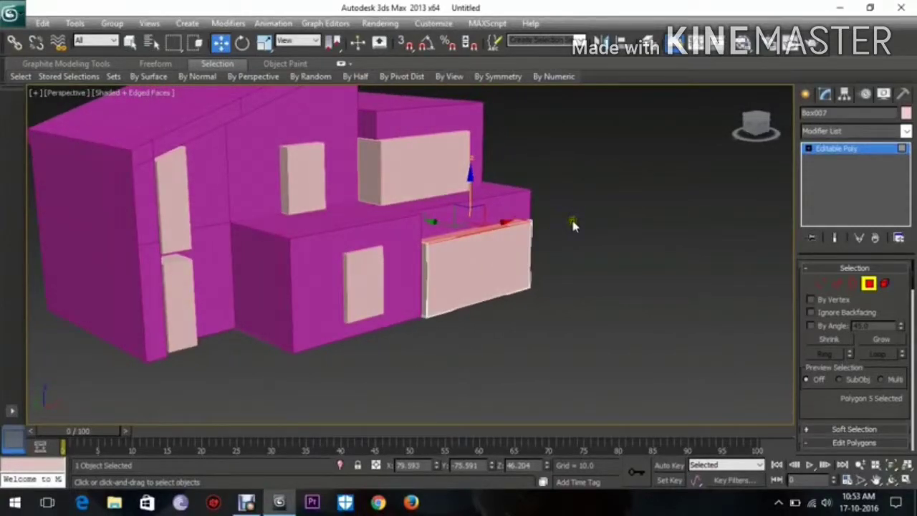
{"action": "left_click", "coordinate": [804, 97]}
Attach the other five window boxes to the wide ground-floor box so they form one object.
{"action": "middle_click_drag", "start_coordinate": [614, 236], "coordinate": [647, 271]}
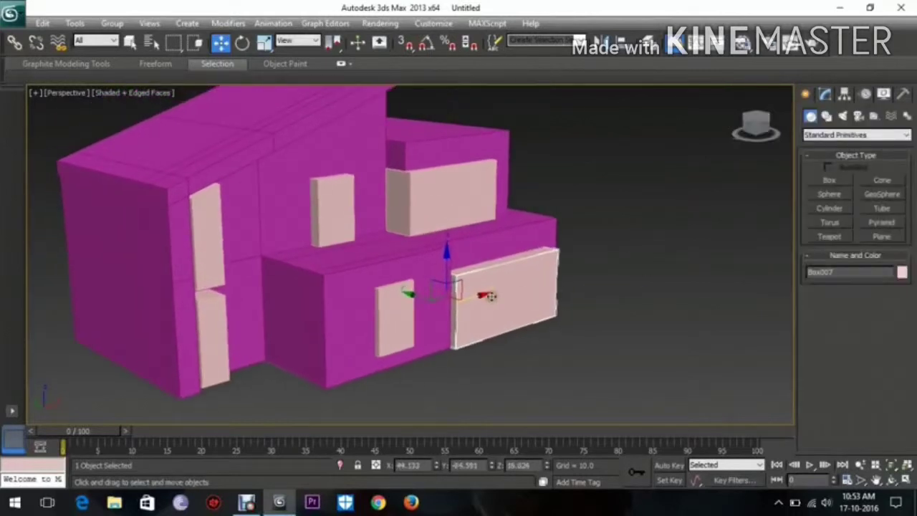
{"action": "left_click", "coordinate": [824, 94]}
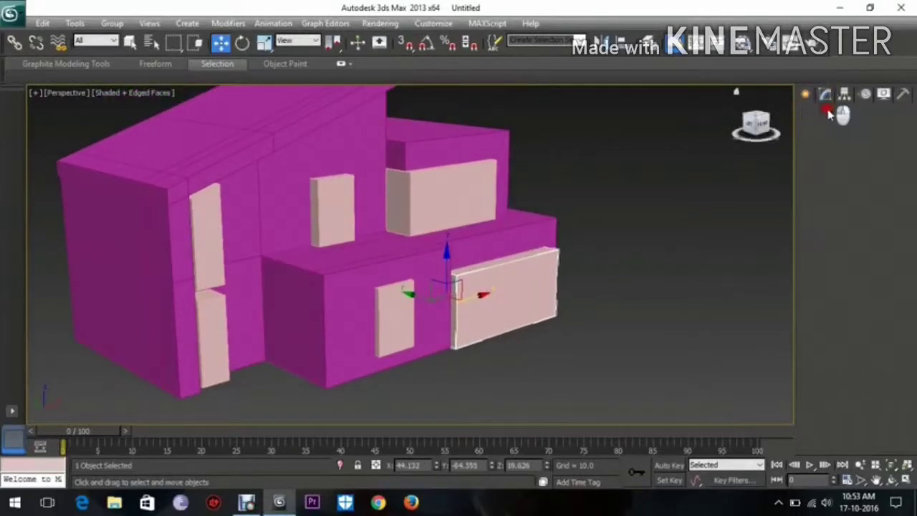
{"action": "scroll", "coordinate": [840, 401], "scroll_direction": "down", "scroll_amount": 5}
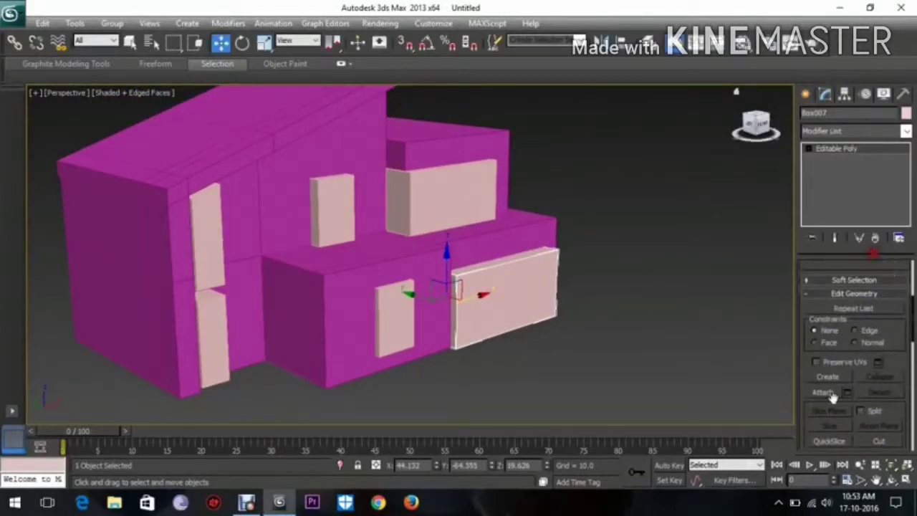
{"action": "left_click", "coordinate": [824, 393]}
{"action": "left_click", "coordinate": [387, 323]}
{"action": "left_click", "coordinate": [429, 203]}
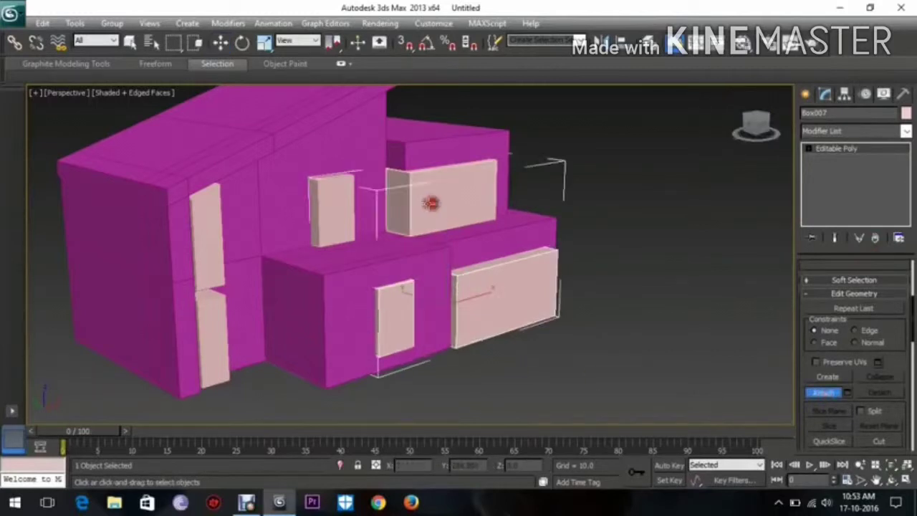
{"action": "left_click", "coordinate": [324, 214]}
{"action": "left_click", "coordinate": [203, 228]}
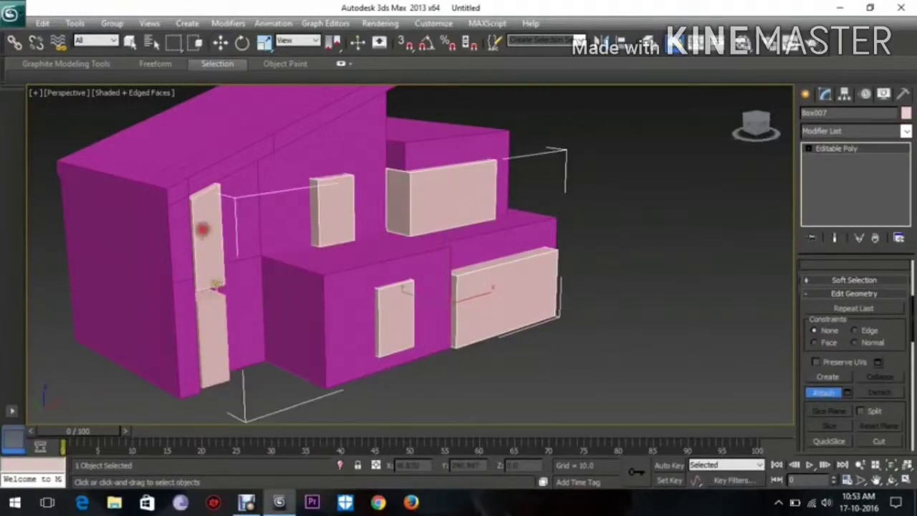
{"action": "left_click", "coordinate": [213, 329]}
Cut the attached window boxes out of the building with a Boolean Subtraction (A-B), using the building as operand A.
{"action": "left_click", "coordinate": [807, 95]}
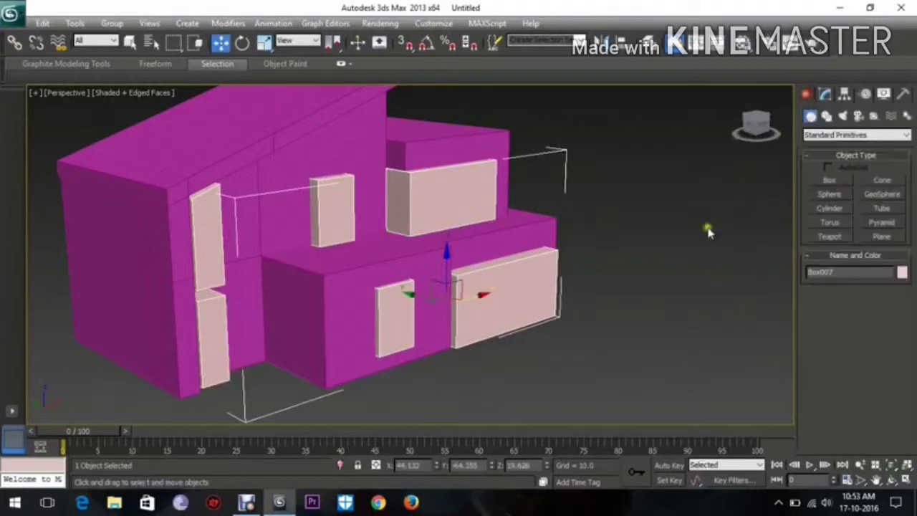
{"action": "middle_click_drag", "start_coordinate": [621, 324], "coordinate": [620, 330]}
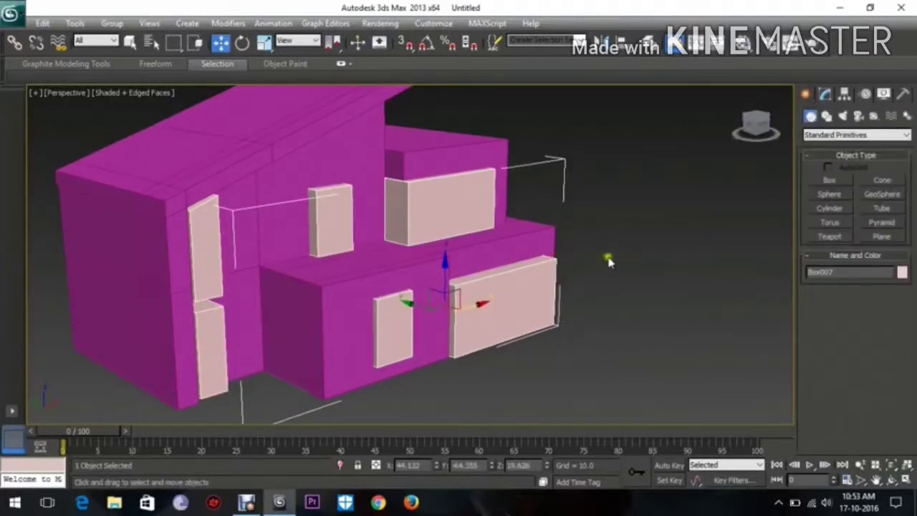
{"action": "left_click", "coordinate": [348, 131]}
{"action": "left_click", "coordinate": [835, 135]}
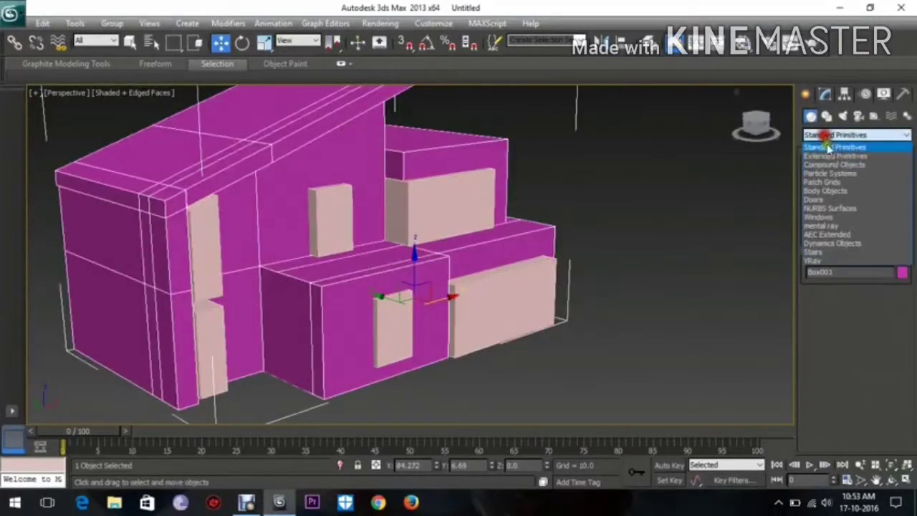
{"action": "left_click", "coordinate": [827, 165]}
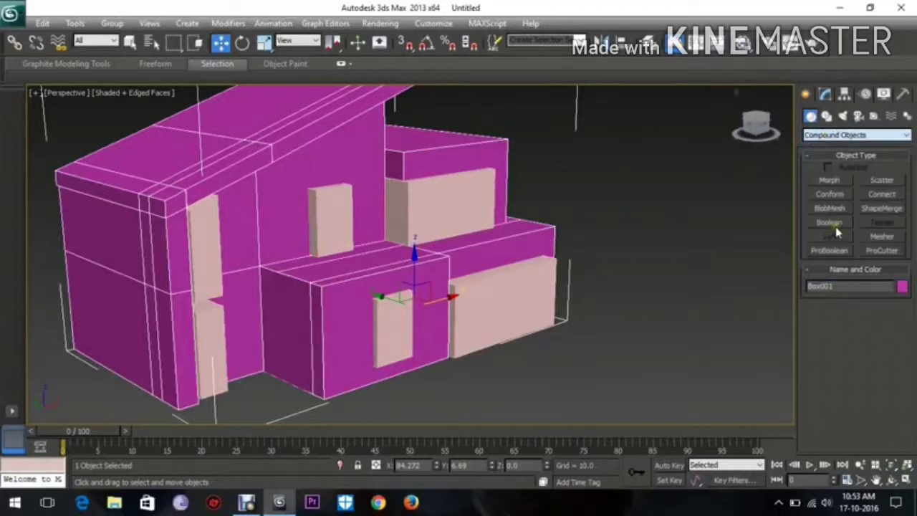
{"action": "left_click", "coordinate": [833, 224]}
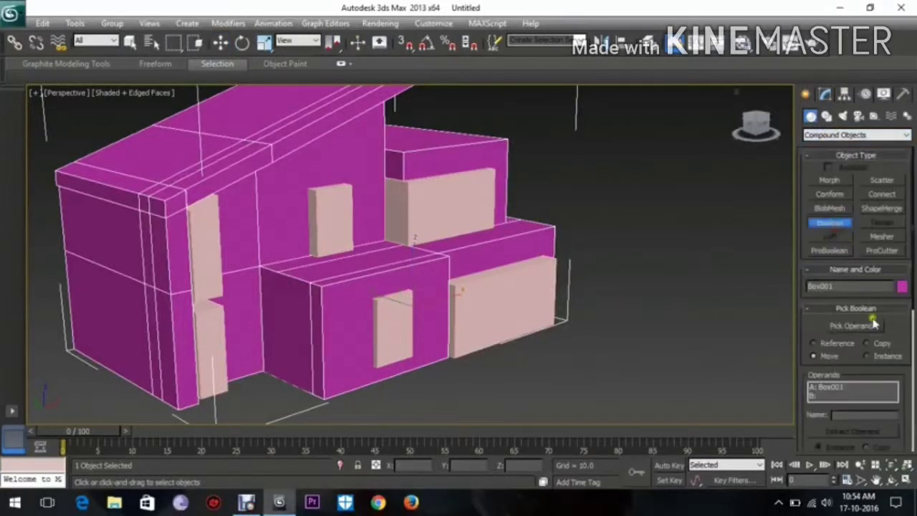
{"action": "left_click", "coordinate": [822, 326]}
{"action": "left_click", "coordinate": [495, 300]}
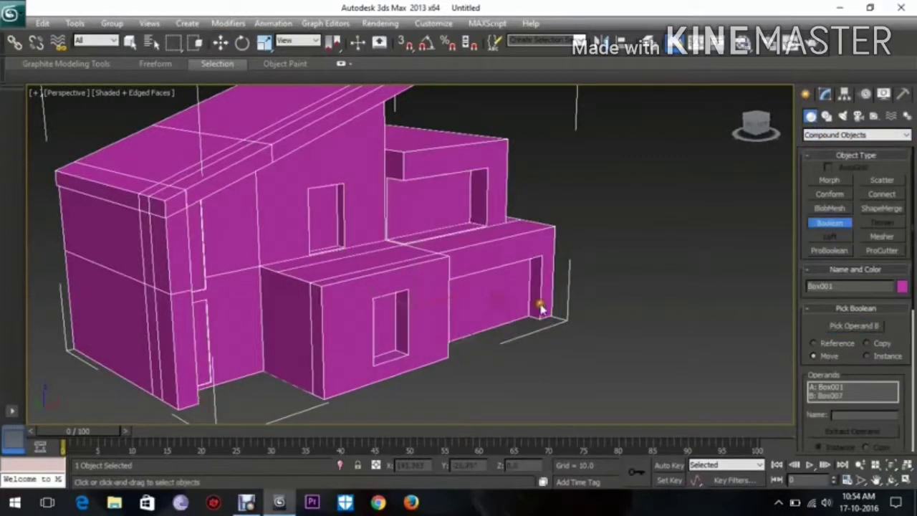
{"action": "middle_click_drag", "start_coordinate": [538, 303], "coordinate": [577, 301], "text": "alt"}
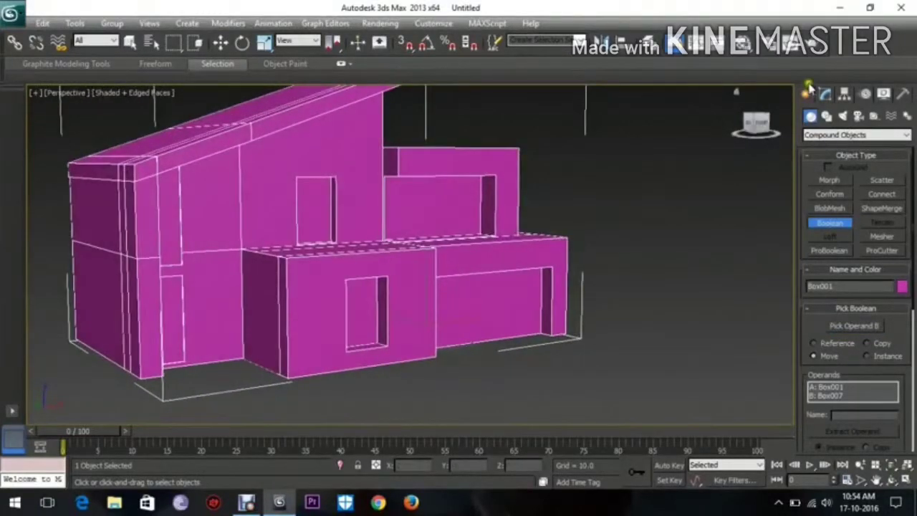
{"action": "right_click", "coordinate": [751, 126]}
{"action": "left_click", "coordinate": [679, 237]}
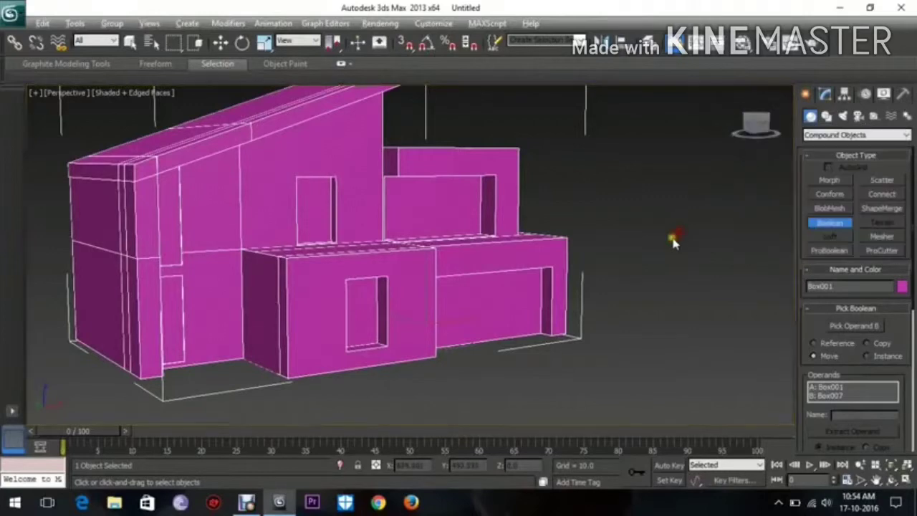
Convert the Boolean building to Editable Poly and enter polygon editing.
{"action": "scroll", "coordinate": [683, 251], "scroll_direction": "up", "scroll_amount": 10}
{"action": "middle_click_drag", "start_coordinate": [382, 211], "coordinate": [375, 238], "text": "alt"}
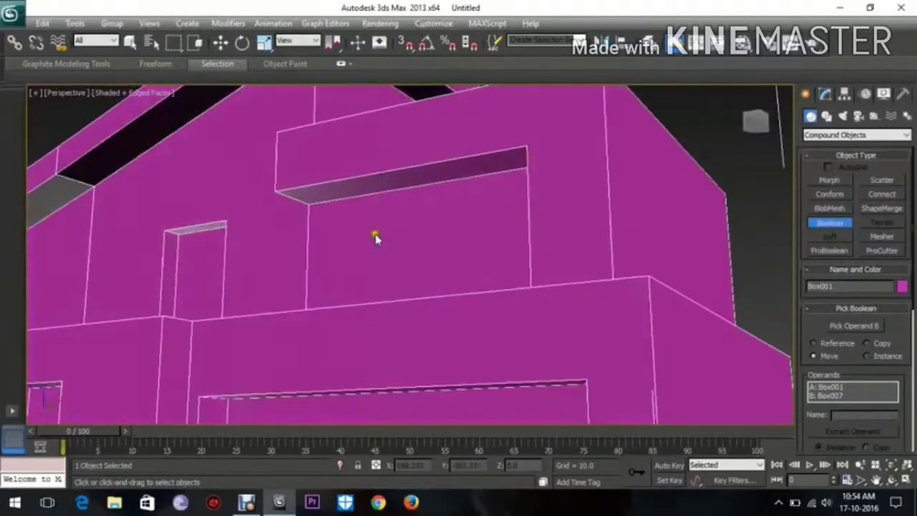
{"action": "middle_click_drag", "start_coordinate": [307, 262], "coordinate": [335, 226], "text": "alt"}
{"action": "scroll", "coordinate": [340, 259], "scroll_direction": "up", "scroll_amount": 5}
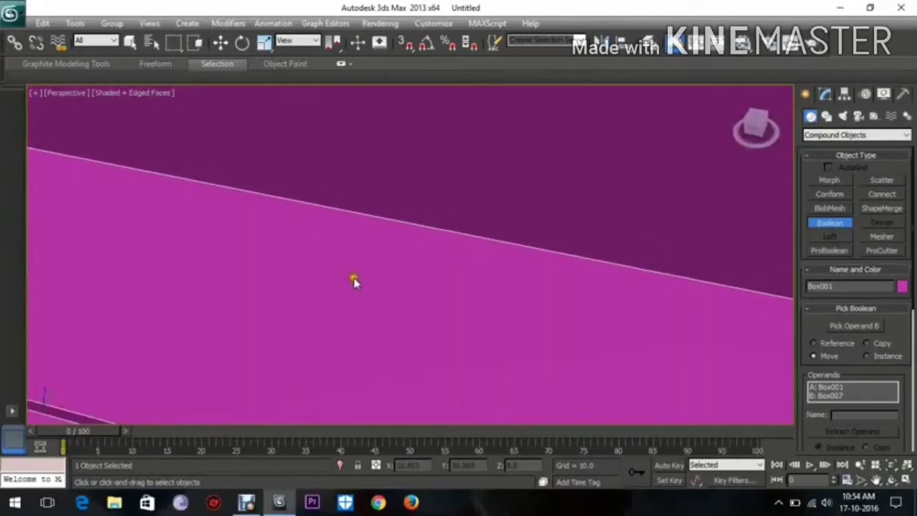
{"action": "scroll", "coordinate": [354, 281], "scroll_direction": "down", "scroll_amount": 2}
{"action": "middle_click_drag", "start_coordinate": [354, 282], "coordinate": [423, 287]}
{"action": "scroll", "coordinate": [358, 320], "scroll_direction": "up", "scroll_amount": 3}
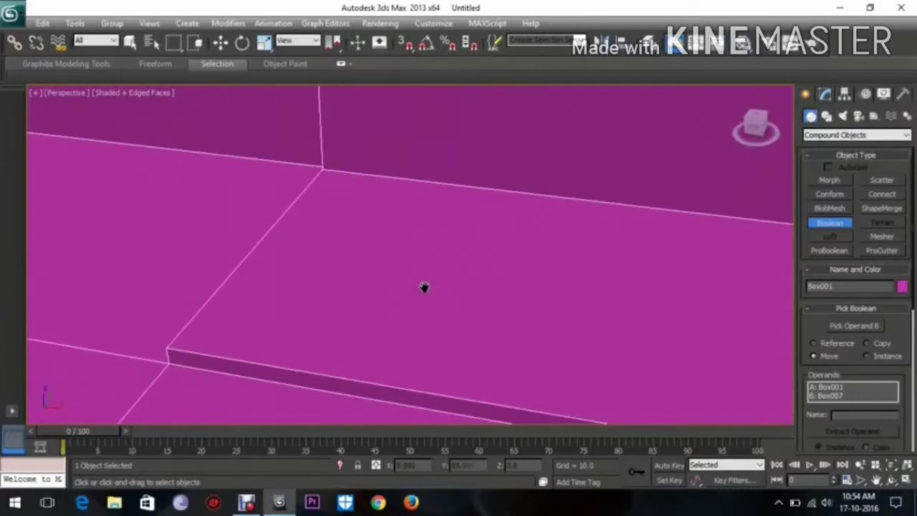
{"action": "left_click", "coordinate": [825, 95]}
{"action": "right_click", "coordinate": [827, 150]}
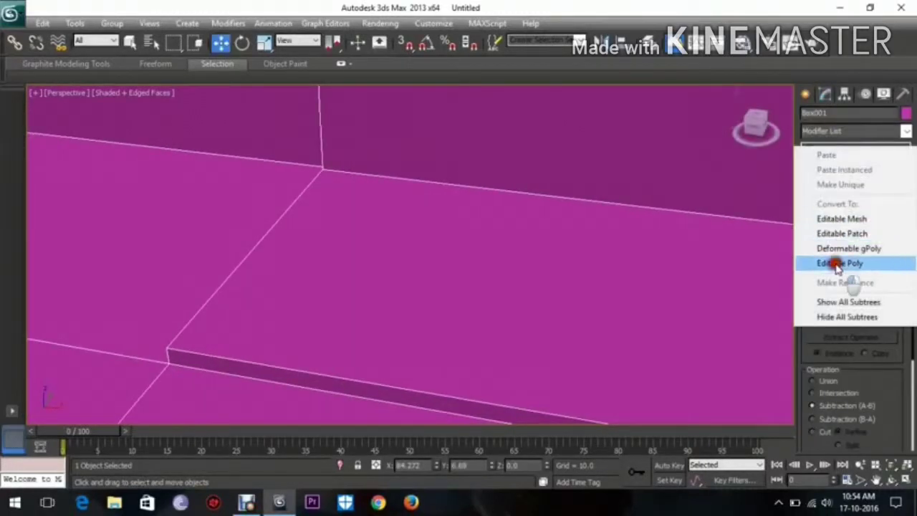
{"action": "left_click", "coordinate": [834, 263]}
{"action": "left_click", "coordinate": [835, 174]}
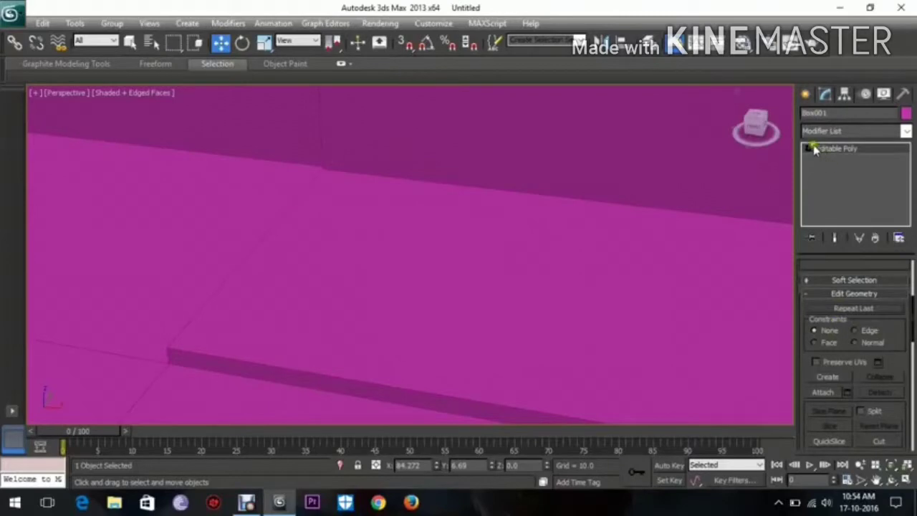
{"action": "left_click", "coordinate": [809, 148]}
{"action": "left_click", "coordinate": [834, 192]}
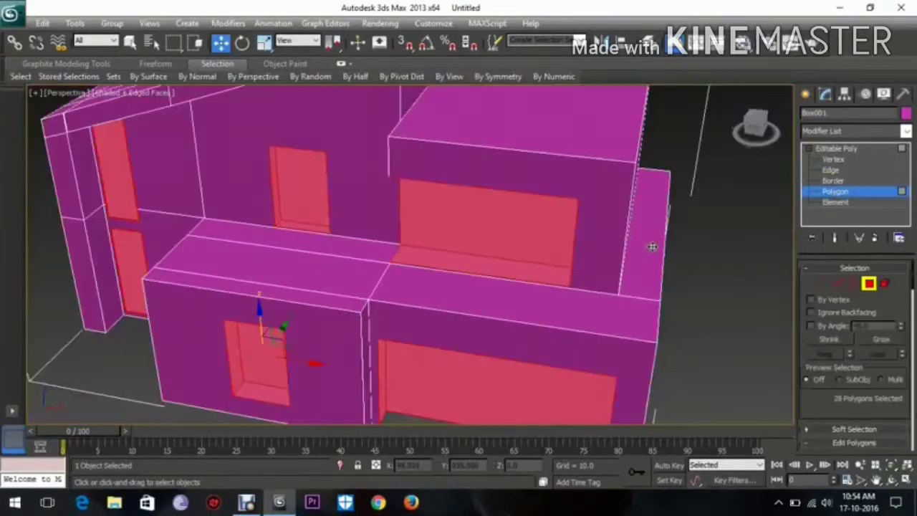
In edge mode, connect the back and front edges of the upper wide recess's floor with a new edge.
{"action": "left_click", "coordinate": [830, 170]}
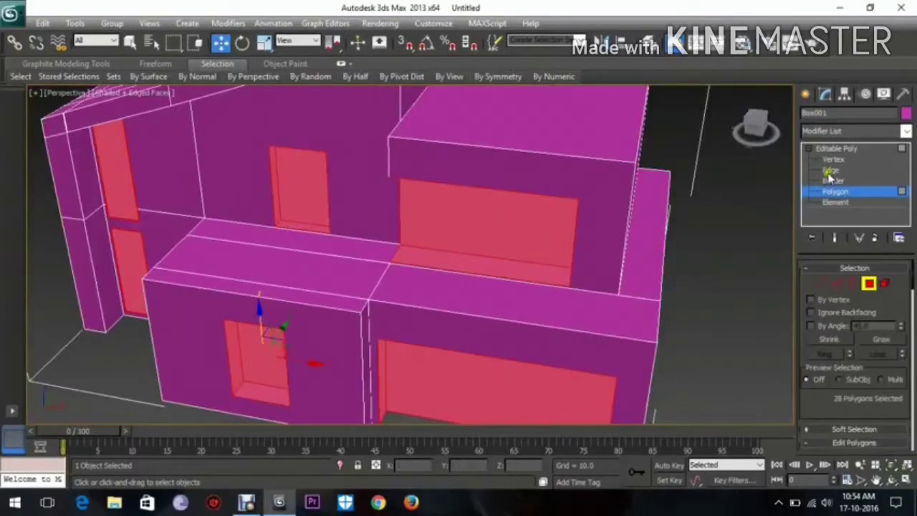
{"action": "scroll", "coordinate": [475, 280], "scroll_direction": "up", "scroll_amount": 6}
{"action": "middle_click_drag", "start_coordinate": [235, 311], "coordinate": [370, 280]}
{"action": "scroll", "coordinate": [301, 333], "scroll_direction": "up", "scroll_amount": 3}
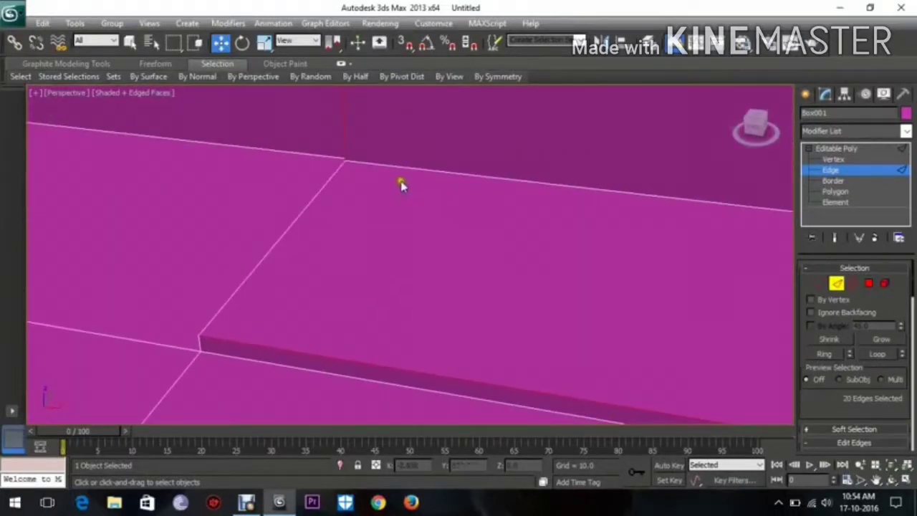
{"action": "left_click", "coordinate": [396, 166]}
{"action": "left_click", "coordinate": [324, 354], "text": "ctrl"}
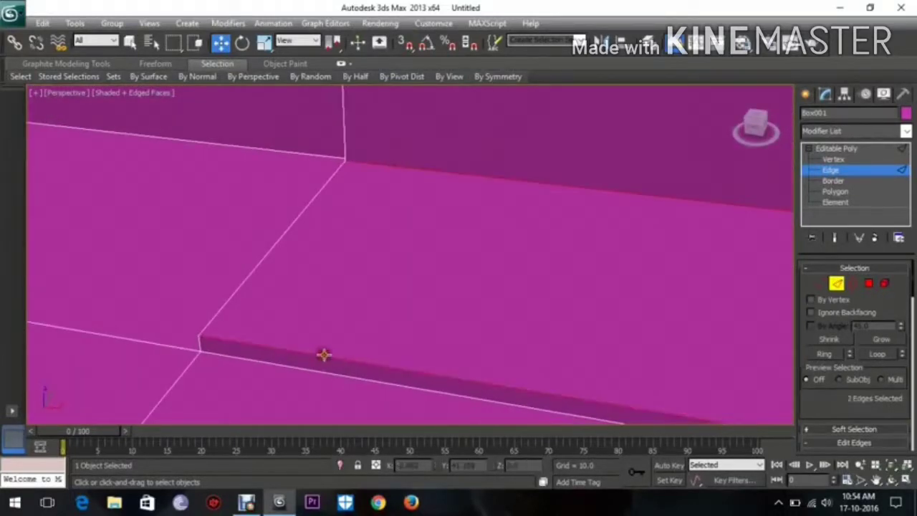
{"action": "right_click", "coordinate": [370, 289]}
{"action": "left_click", "coordinate": [321, 333]}
Move the new floor edge along X toward the recess's inner corner, to about X 29.8.
{"action": "scroll", "coordinate": [541, 335], "scroll_direction": "down", "scroll_amount": 3}
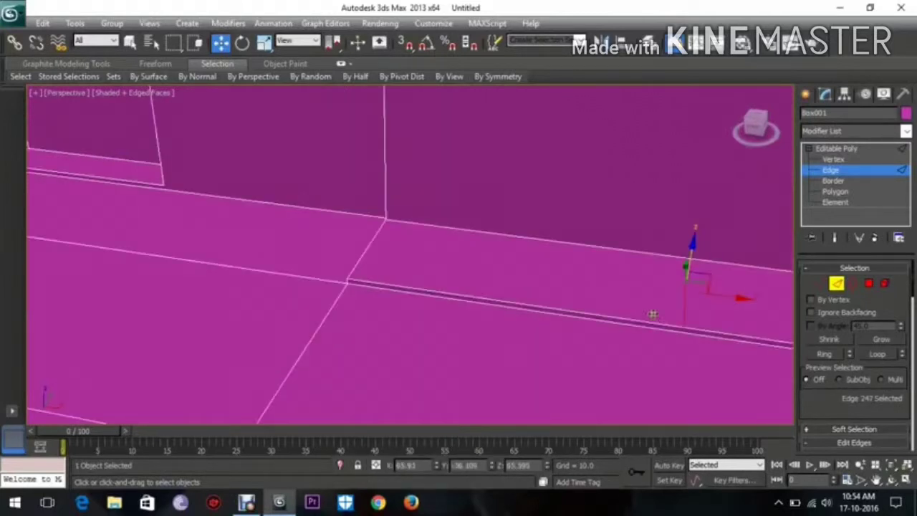
{"action": "left_click_drag", "start_coordinate": [716, 298], "coordinate": [428, 246]}
{"action": "scroll", "coordinate": [384, 282], "scroll_direction": "up", "scroll_amount": 3}
{"action": "middle_click_drag", "start_coordinate": [384, 282], "coordinate": [431, 303]}
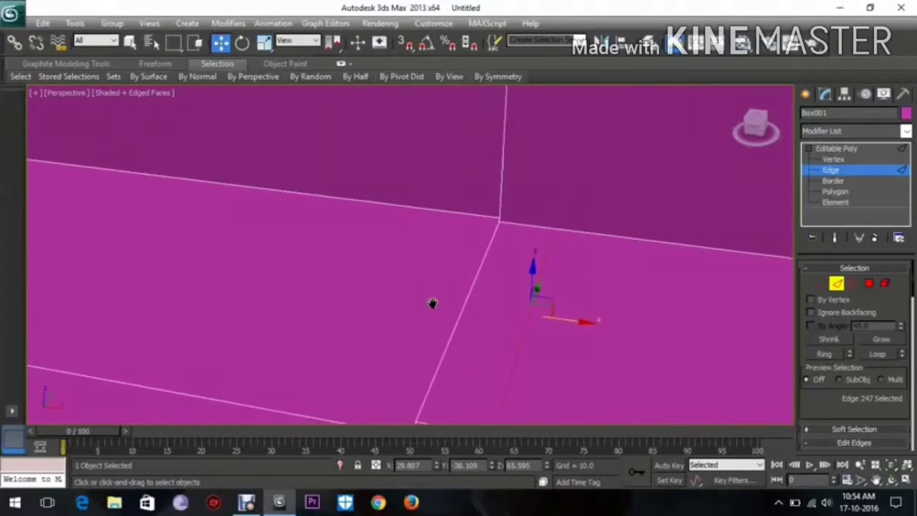
{"action": "middle_click_drag", "start_coordinate": [412, 346], "coordinate": [398, 330]}
Connect the long edges of the narrow floor strip and move the new cross edge along Y to about -40.4.
{"action": "left_click", "coordinate": [390, 327], "text": "ctrl"}
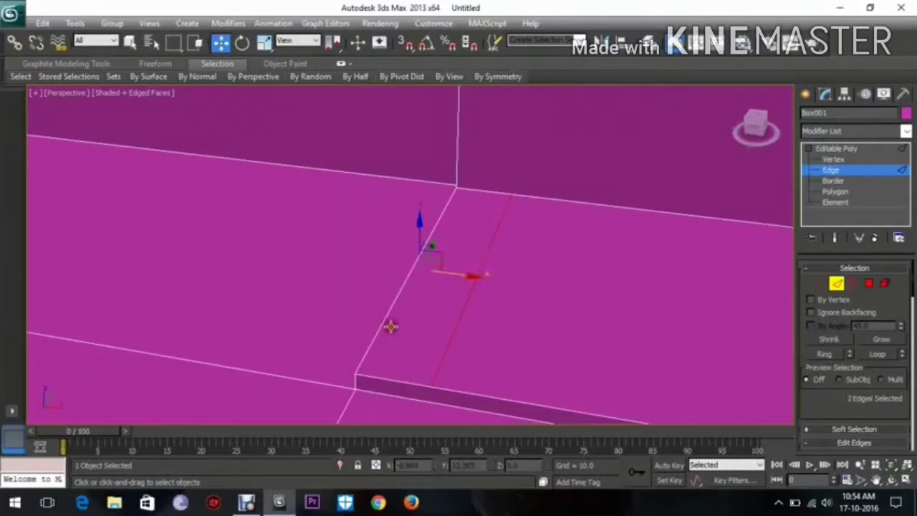
{"action": "key", "text": "ctrl+z"}
{"action": "left_click", "coordinate": [383, 321], "text": "ctrl"}
{"action": "right_click", "coordinate": [401, 327]}
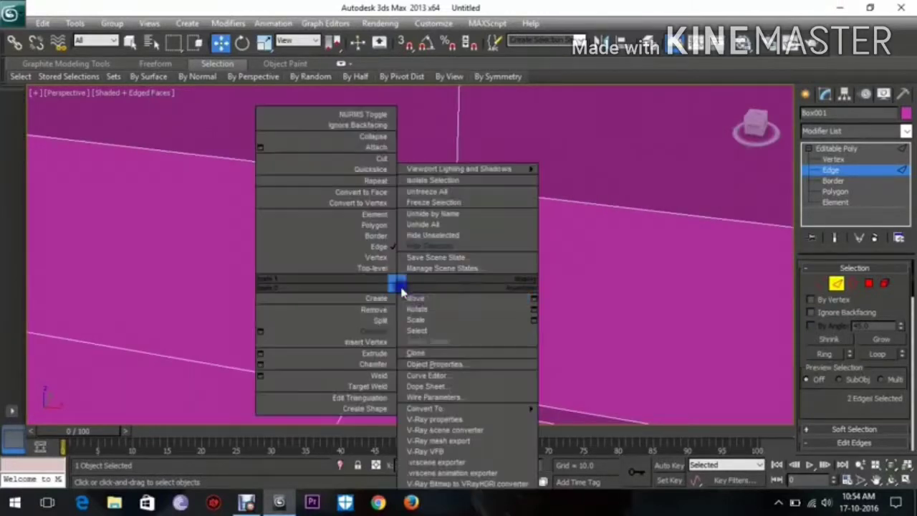
{"action": "left_click", "coordinate": [379, 331]}
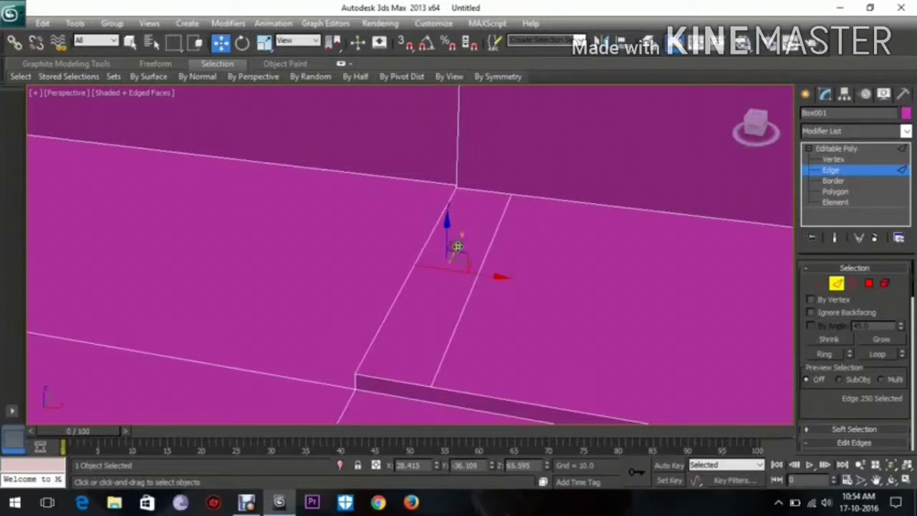
{"action": "left_click_drag", "start_coordinate": [456, 247], "coordinate": [430, 299]}
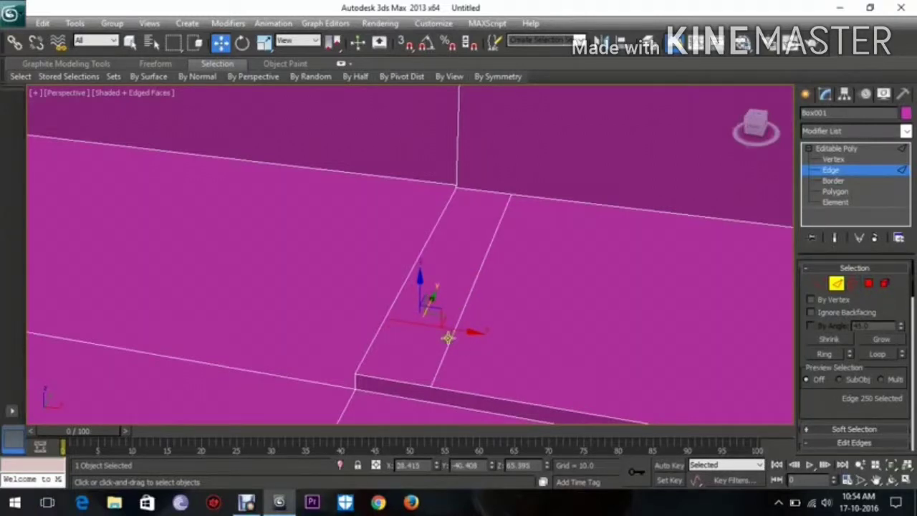
Shift the strip's outer edges along X to about 30.0 and inset the small front corner polygon slightly.
{"action": "left_click", "coordinate": [464, 308], "text": "ctrl"}
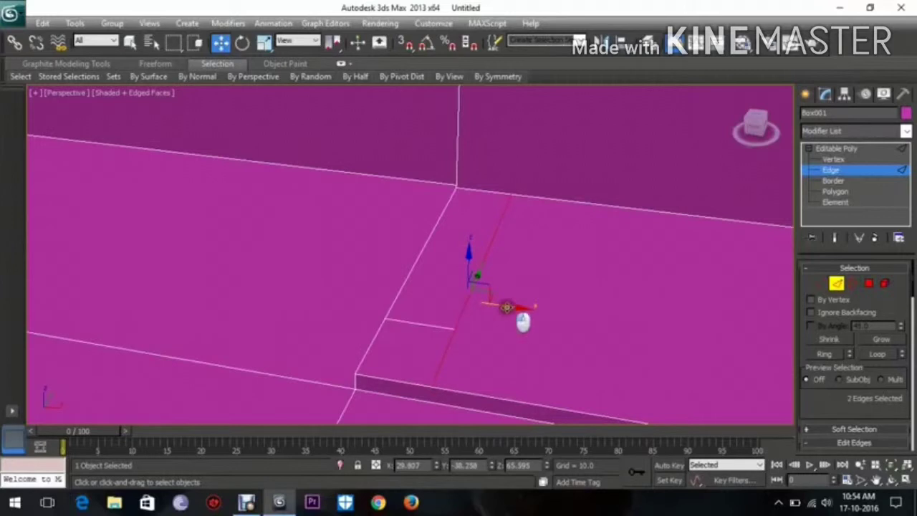
{"action": "left_click", "coordinate": [870, 285]}
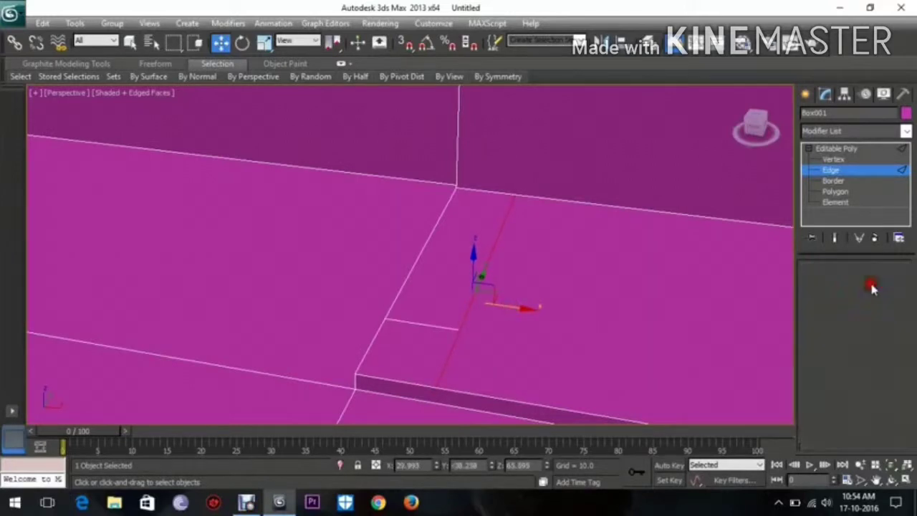
{"action": "left_click", "coordinate": [402, 341]}
{"action": "scroll", "coordinate": [855, 368], "scroll_direction": "down", "scroll_amount": 2}
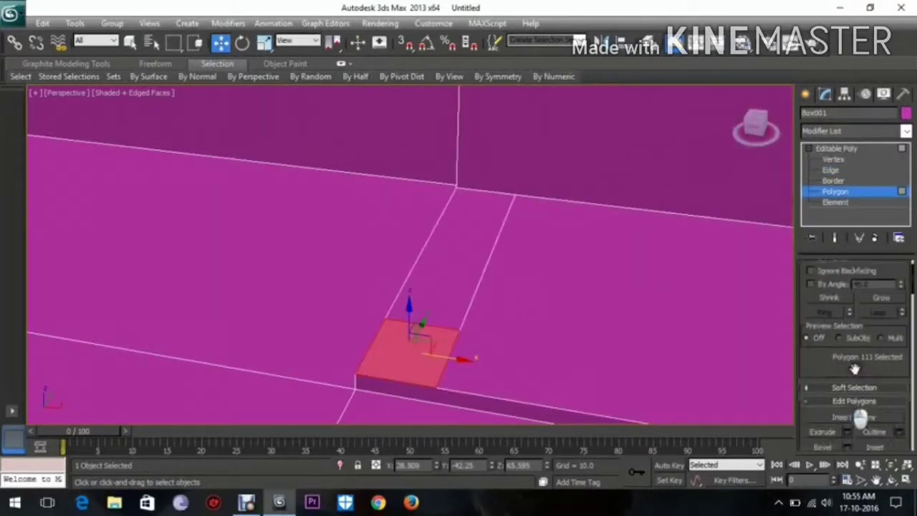
{"action": "scroll", "coordinate": [855, 368], "scroll_direction": "down", "scroll_amount": 3}
{"action": "left_click", "coordinate": [899, 364]}
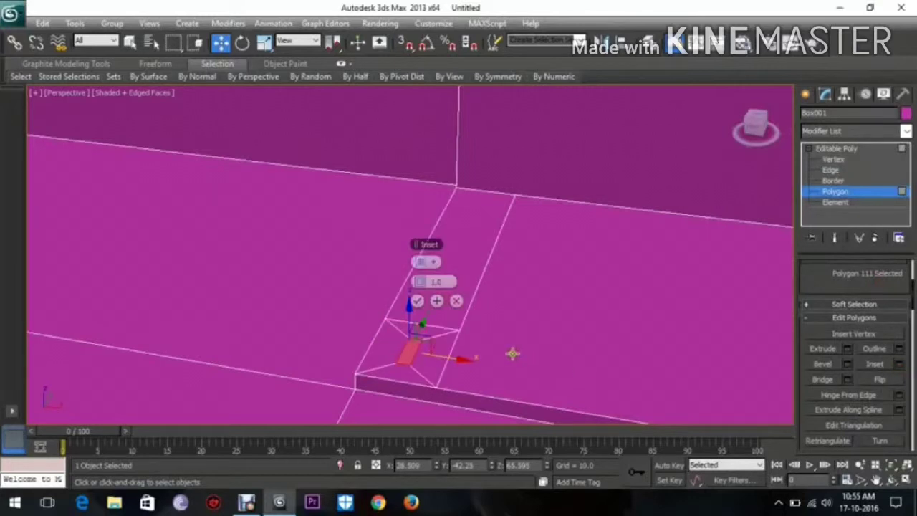
{"action": "left_click_drag", "start_coordinate": [422, 282], "coordinate": [425, 283]}
{"action": "left_click", "coordinate": [417, 301]}
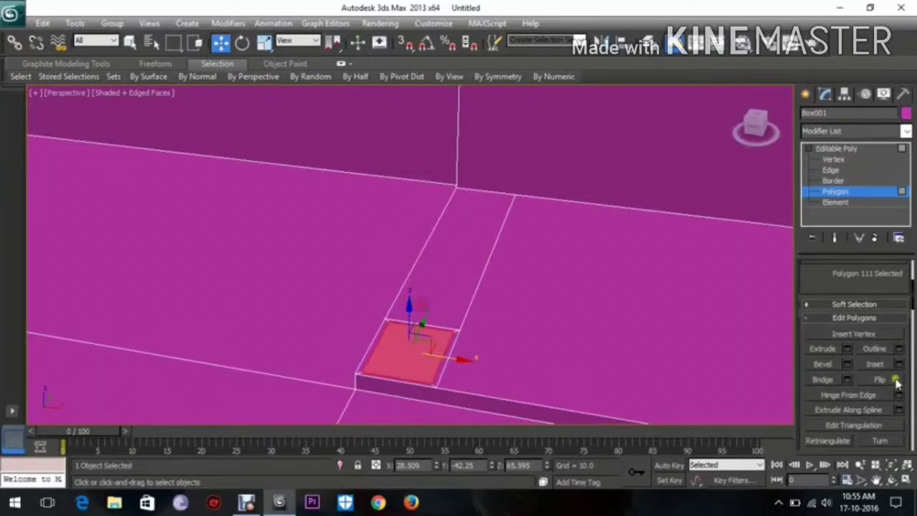
Extrude the inset corner polygon and raise its face along Z toward the recess's ceiling as a column, then clear the selection.
{"action": "left_click", "coordinate": [847, 349]}
{"action": "scroll", "coordinate": [653, 297], "scroll_direction": "down", "scroll_amount": 6}
{"action": "middle_click_drag", "start_coordinate": [619, 328], "coordinate": [571, 277], "text": "alt"}
{"action": "left_click", "coordinate": [417, 301]}
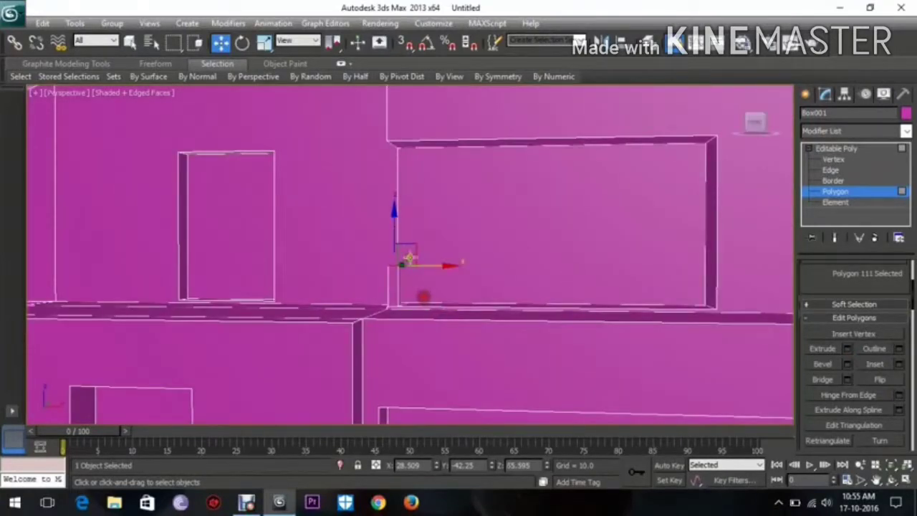
{"action": "left_click_drag", "start_coordinate": [395, 239], "coordinate": [410, 110]}
{"action": "scroll", "coordinate": [512, 285], "scroll_direction": "down", "scroll_amount": 6}
{"action": "left_click", "coordinate": [638, 286]}
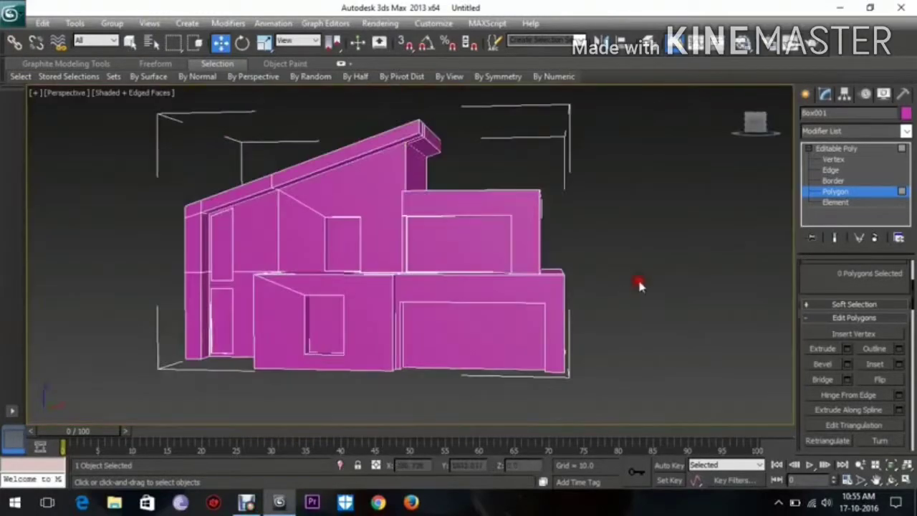
Examine the whole building from several angles and leave polygon editing.
{"action": "middle_click_drag", "start_coordinate": [501, 256], "coordinate": [573, 299], "text": "alt"}
{"action": "scroll", "coordinate": [564, 293], "scroll_direction": "up", "scroll_amount": 3}
{"action": "scroll", "coordinate": [564, 292], "scroll_direction": "down", "scroll_amount": 1}
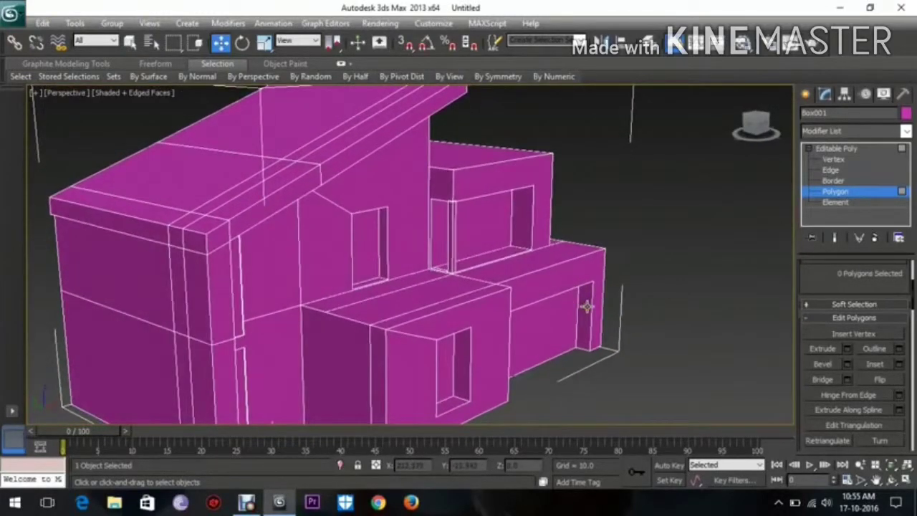
{"action": "scroll", "coordinate": [563, 327], "scroll_direction": "down", "scroll_amount": 3}
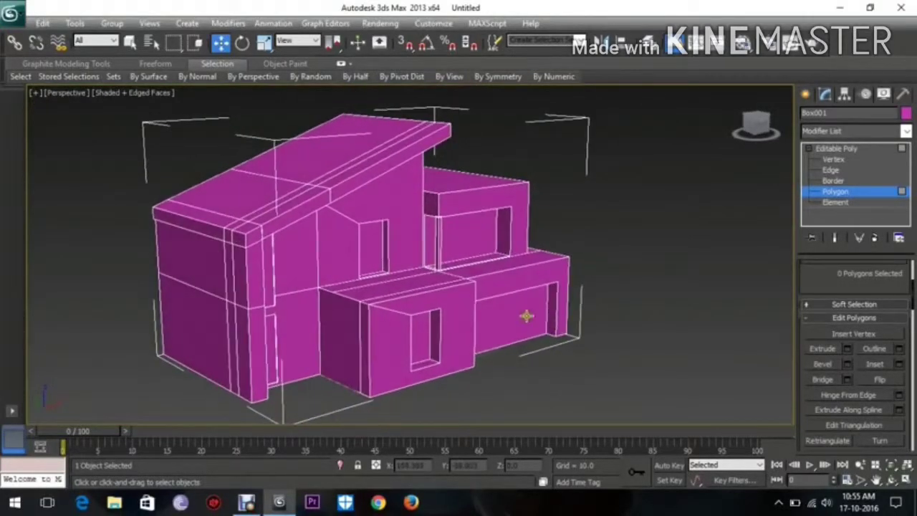
{"action": "scroll", "coordinate": [523, 330], "scroll_direction": "up", "scroll_amount": 4}
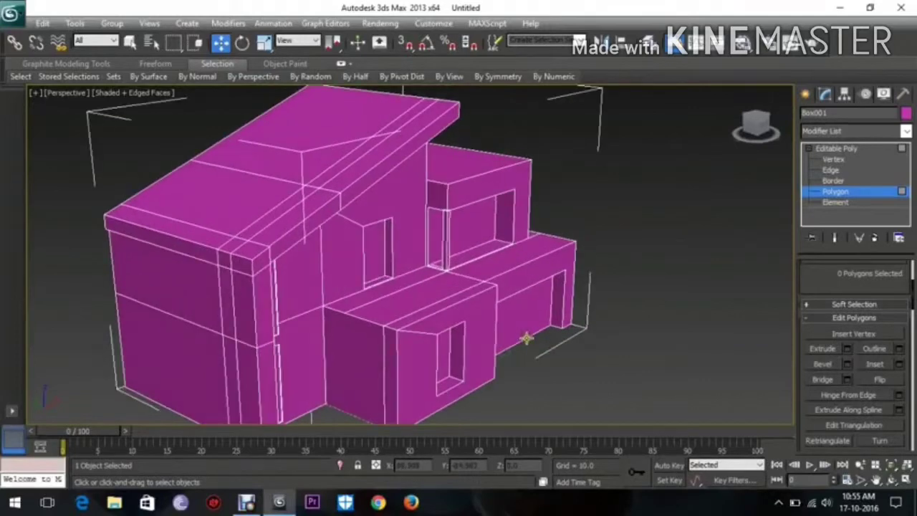
{"action": "middle_click_drag", "start_coordinate": [525, 336], "coordinate": [522, 334], "text": "alt"}
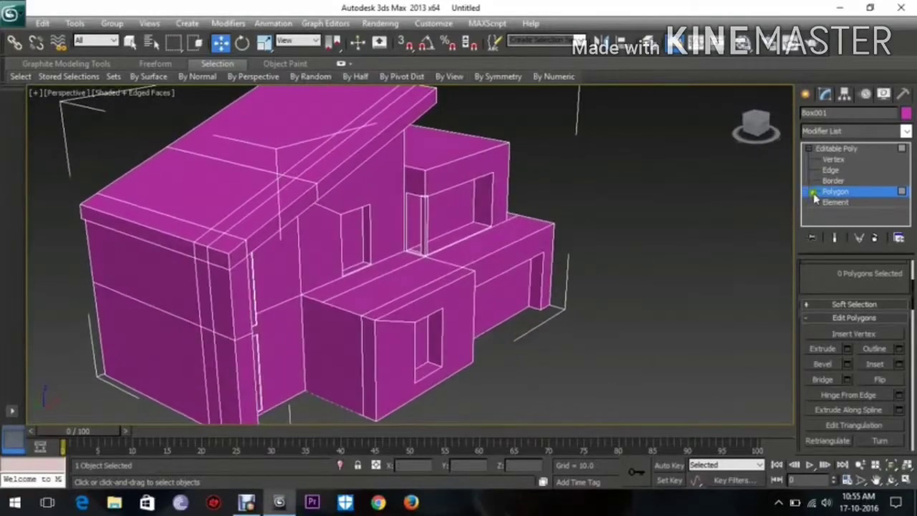
{"action": "left_click", "coordinate": [847, 194]}
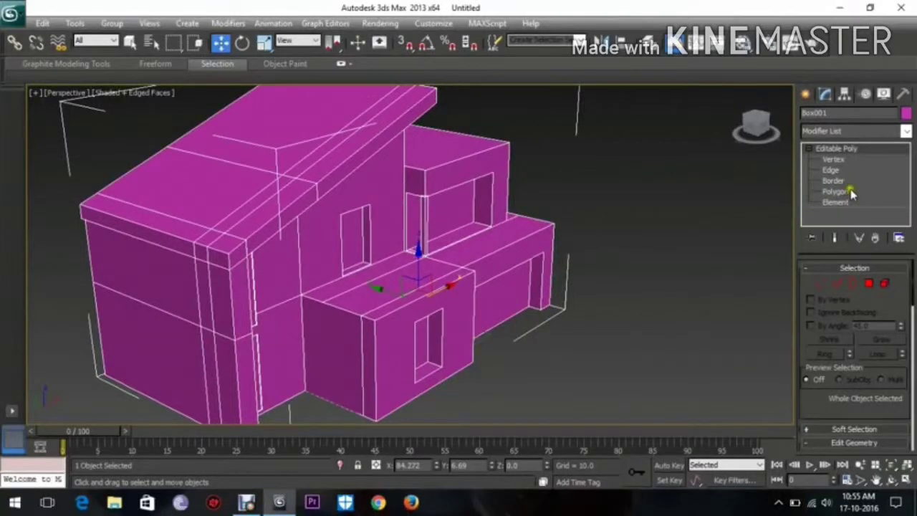
{"action": "left_click", "coordinate": [849, 192]}
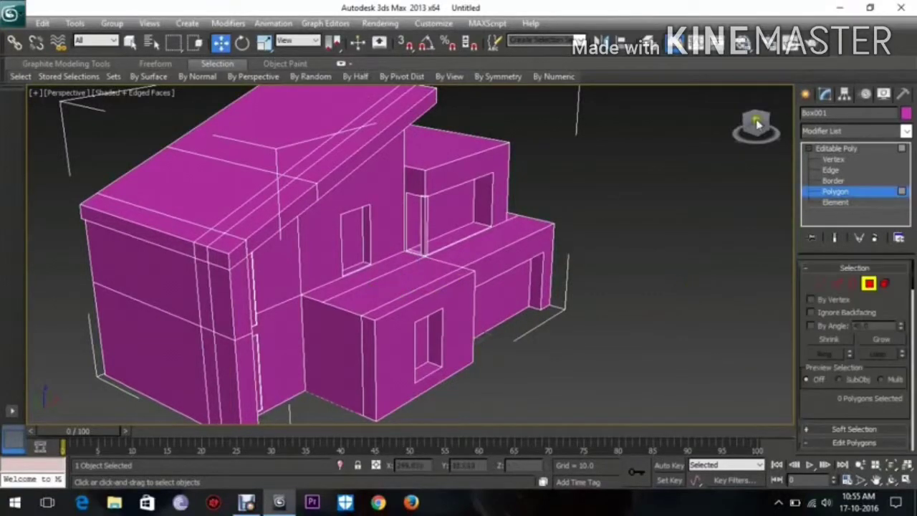
{"action": "left_click", "coordinate": [805, 94]}
{"action": "middle_click_drag", "start_coordinate": [712, 288], "coordinate": [702, 290]}
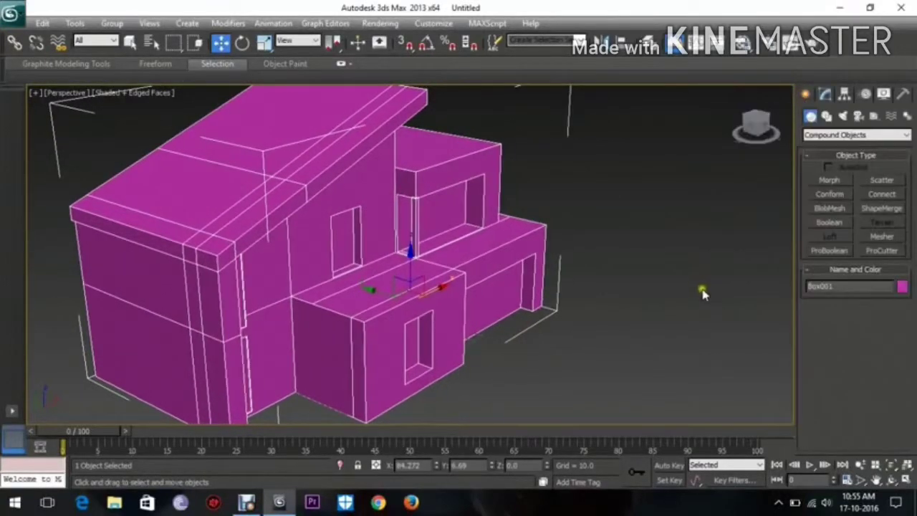
{"action": "scroll", "coordinate": [704, 293], "scroll_direction": "down", "scroll_amount": 3}
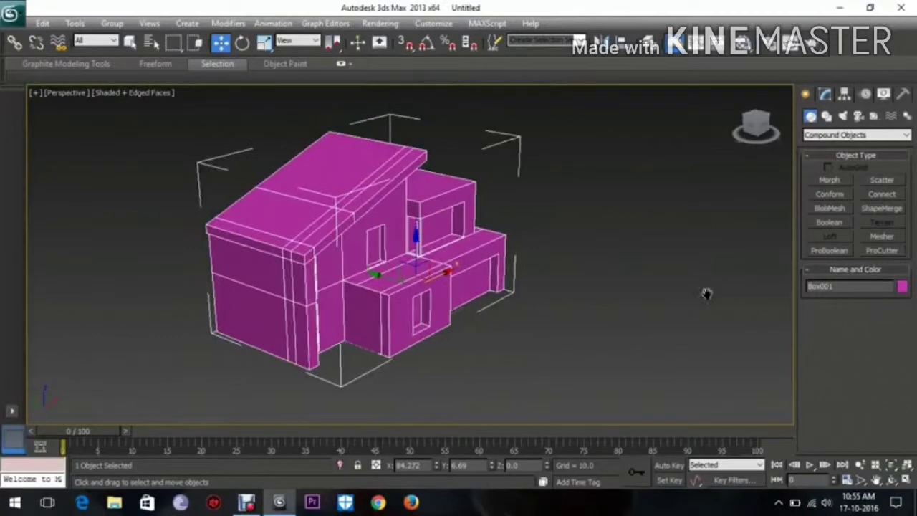
Assign V-Ray Adv 2.30.01 as the production renderer in the render setup.
{"action": "left_click", "coordinate": [777, 54]}
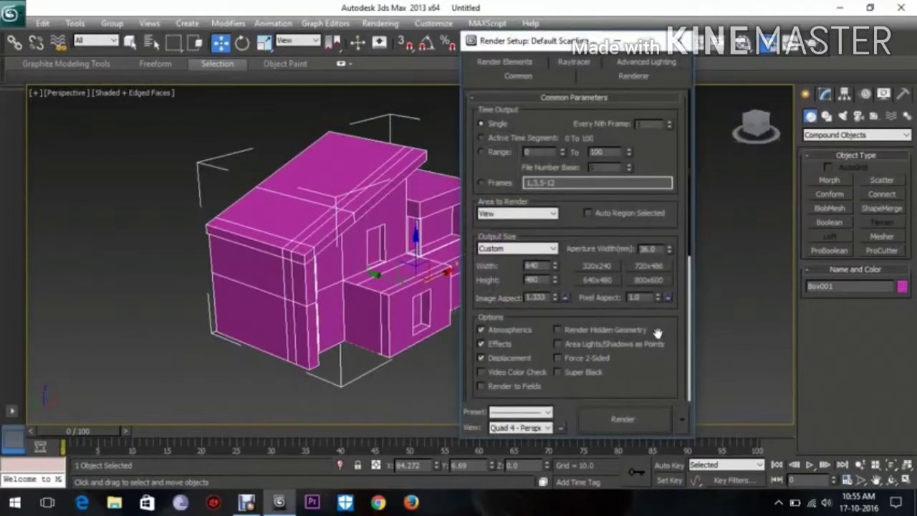
{"action": "scroll", "coordinate": [657, 333], "scroll_direction": "down", "scroll_amount": 10}
{"action": "left_click", "coordinate": [604, 397]}
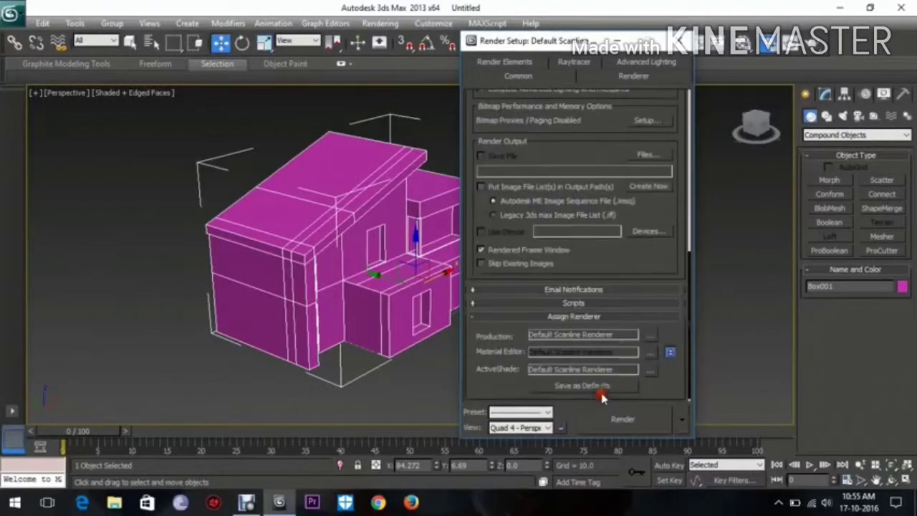
{"action": "left_click", "coordinate": [650, 340]}
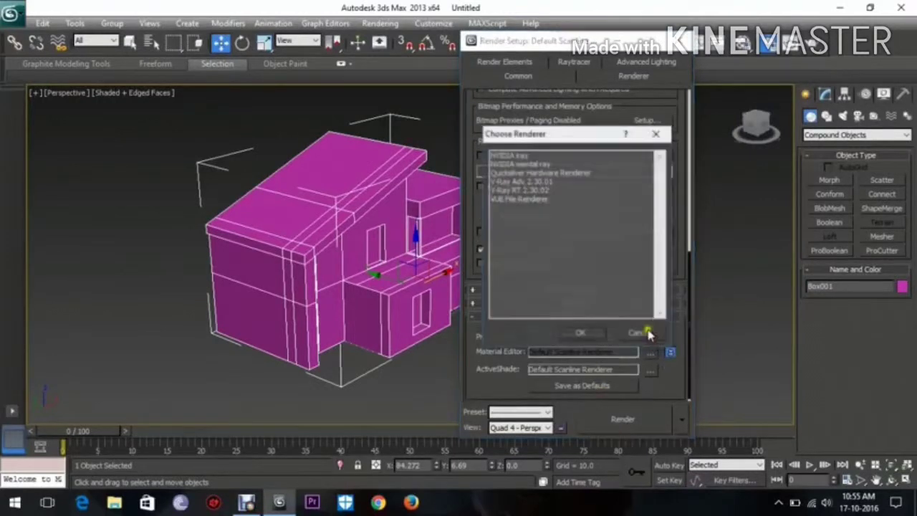
{"action": "double_click", "coordinate": [526, 182]}
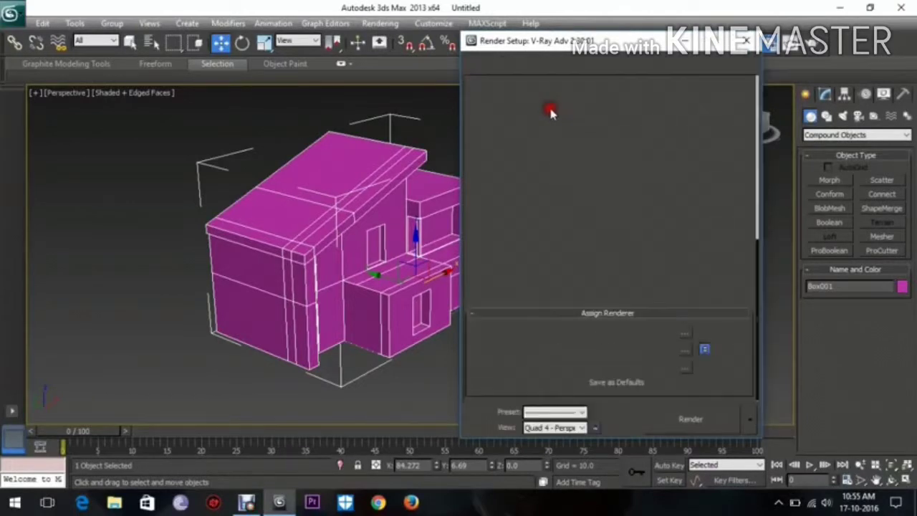
Set the V-Ray image sampler's antialiasing filter to Mitchell-Netravali.
{"action": "left_click", "coordinate": [525, 63]}
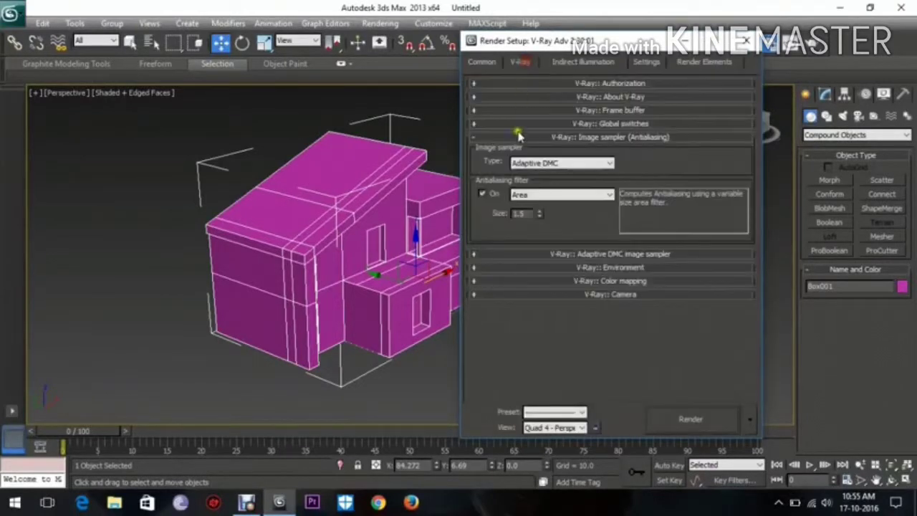
{"action": "left_click", "coordinate": [537, 195]}
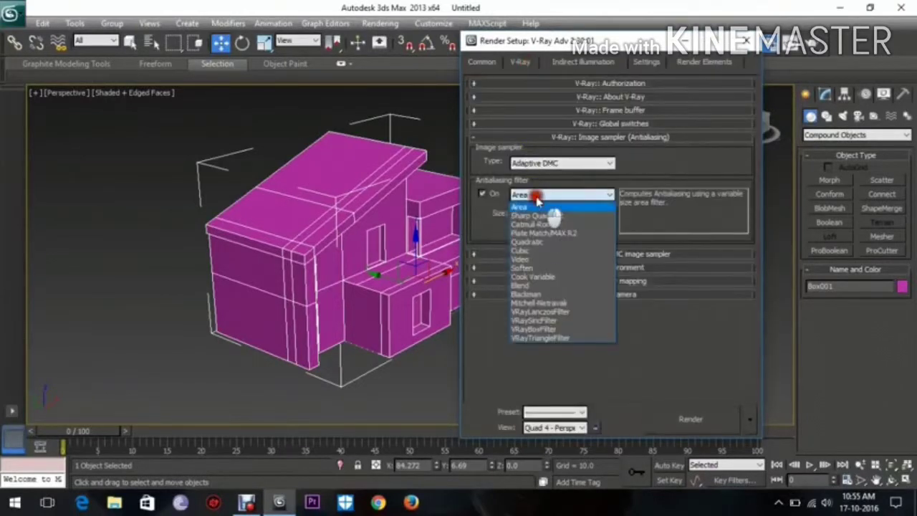
{"action": "left_click", "coordinate": [565, 304]}
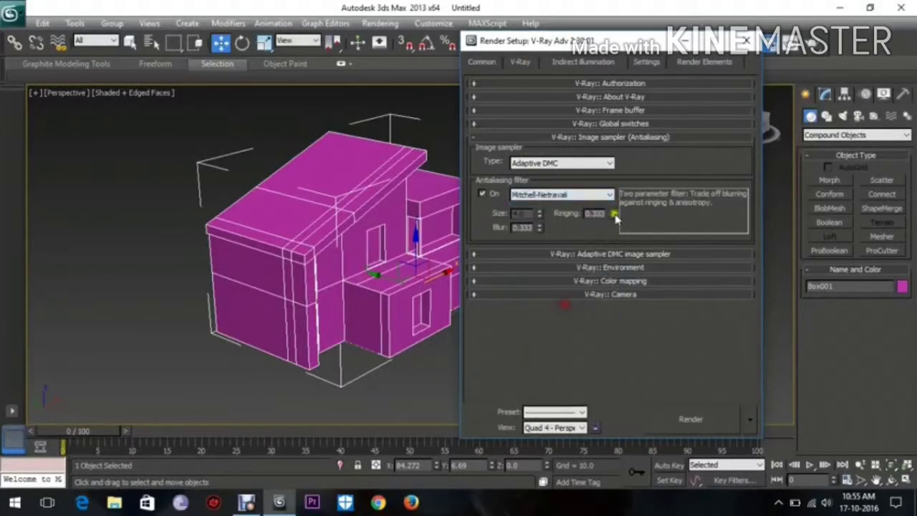
Turn on V-Ray indirect illumination and set the secondary bounces GI engine to Light cache.
{"action": "left_click", "coordinate": [567, 62]}
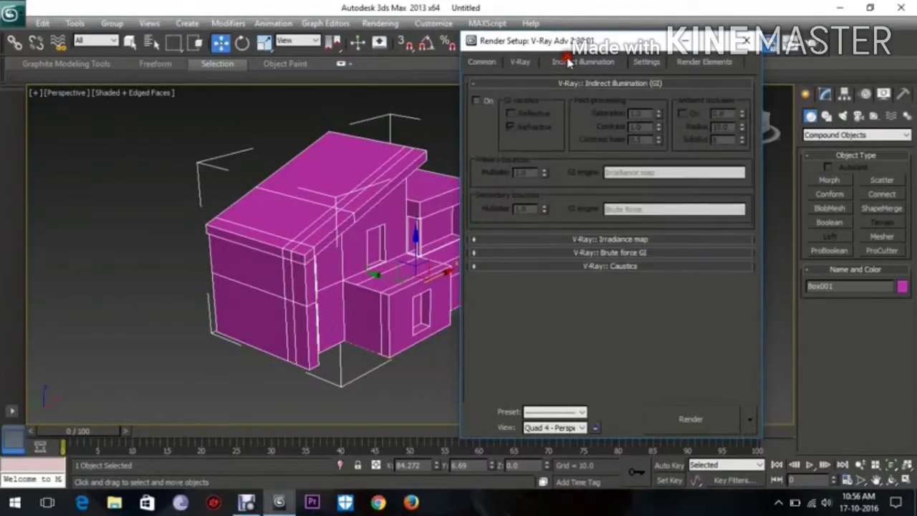
{"action": "left_click", "coordinate": [477, 101]}
{"action": "left_click", "coordinate": [636, 208]}
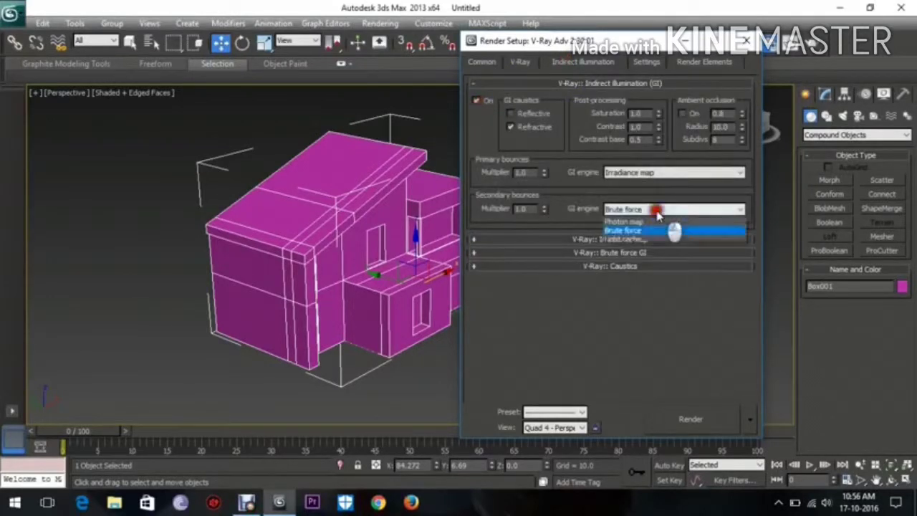
{"action": "left_click", "coordinate": [646, 248]}
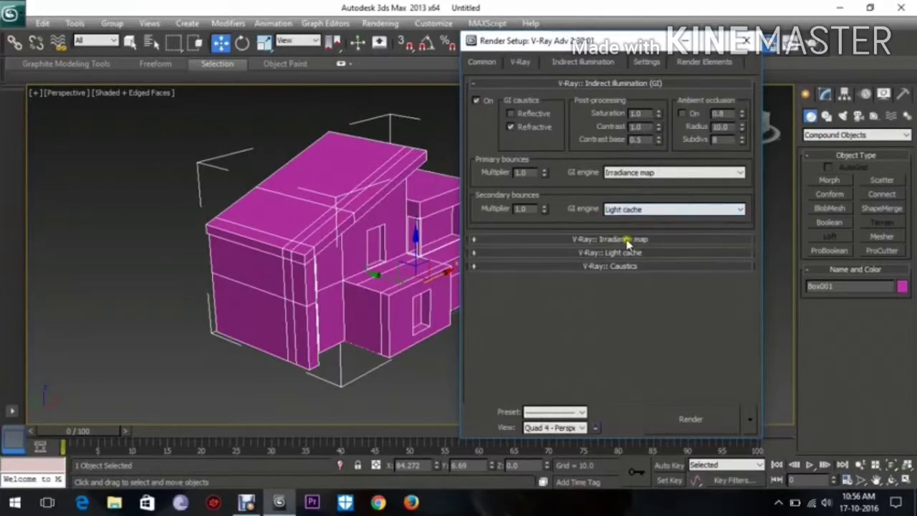
Set the V-Ray irradiance map's current preset to Very low.
{"action": "left_click", "coordinate": [621, 239]}
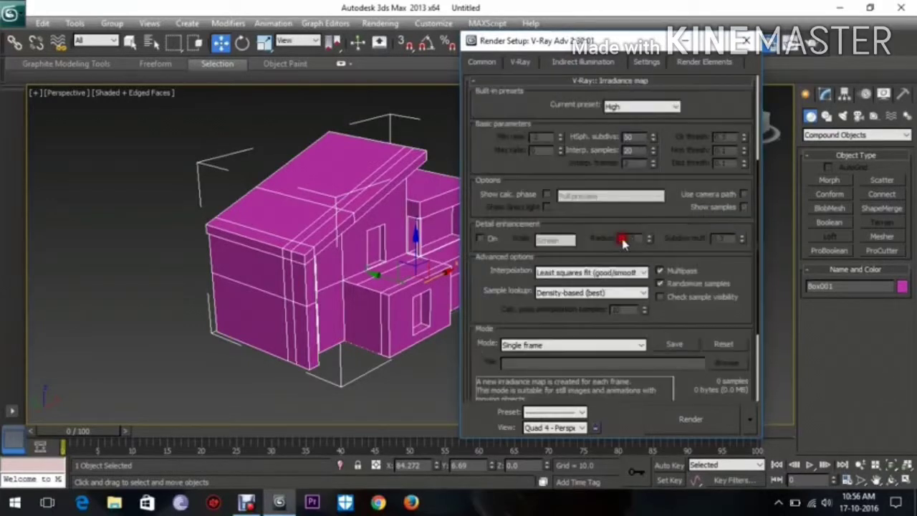
{"action": "left_click", "coordinate": [645, 107]}
{"action": "left_click", "coordinate": [633, 129]}
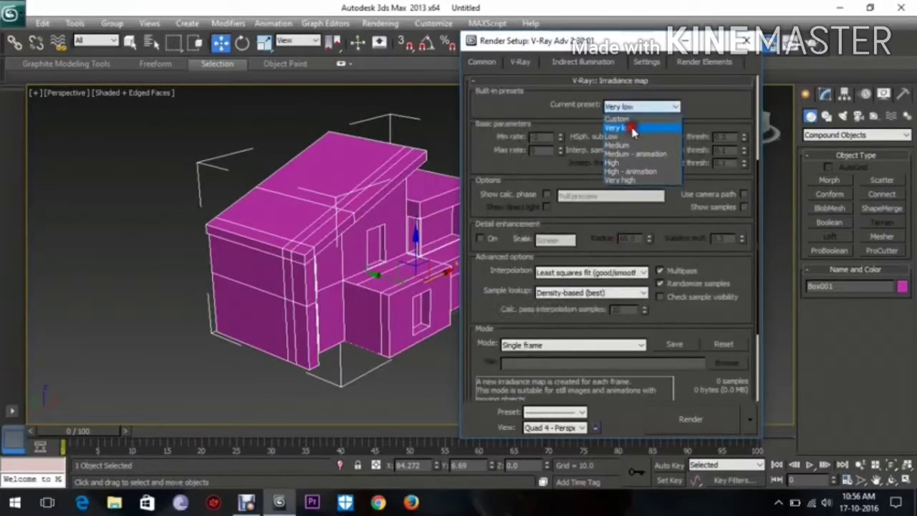
Set the render output size to HDTV (video) at 1280x720 and close the render setup.
{"action": "left_click", "coordinate": [488, 61]}
{"action": "left_click_drag", "start_coordinate": [492, 164], "coordinate": [499, 375]}
{"action": "left_click", "coordinate": [572, 116]}
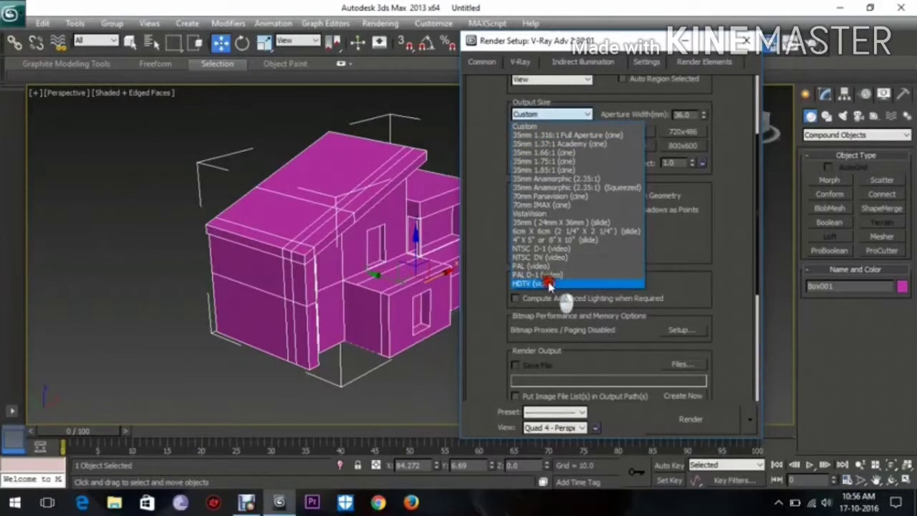
{"action": "left_click", "coordinate": [549, 284]}
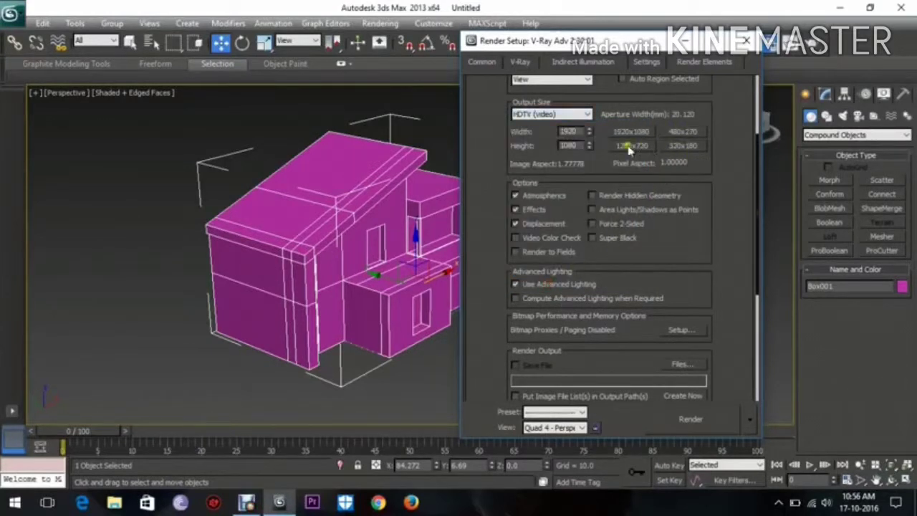
{"action": "left_click", "coordinate": [634, 146]}
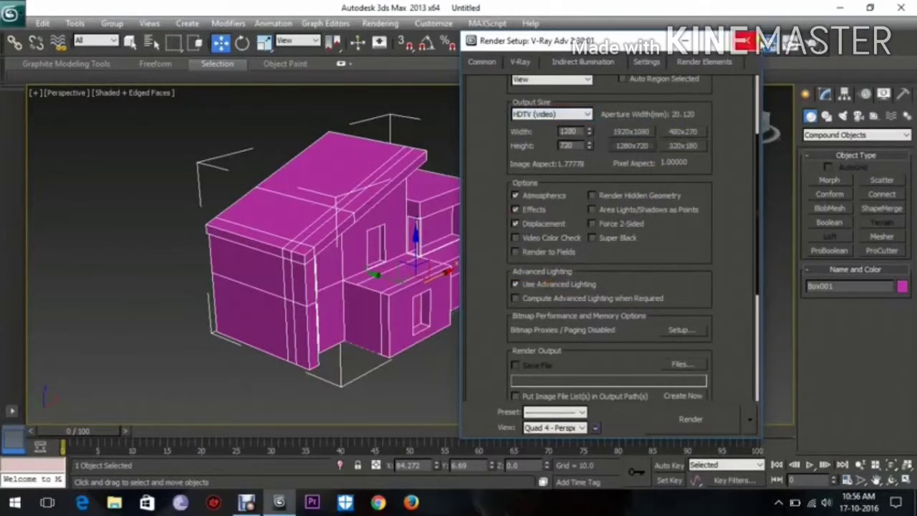
{"action": "left_click", "coordinate": [750, 41]}
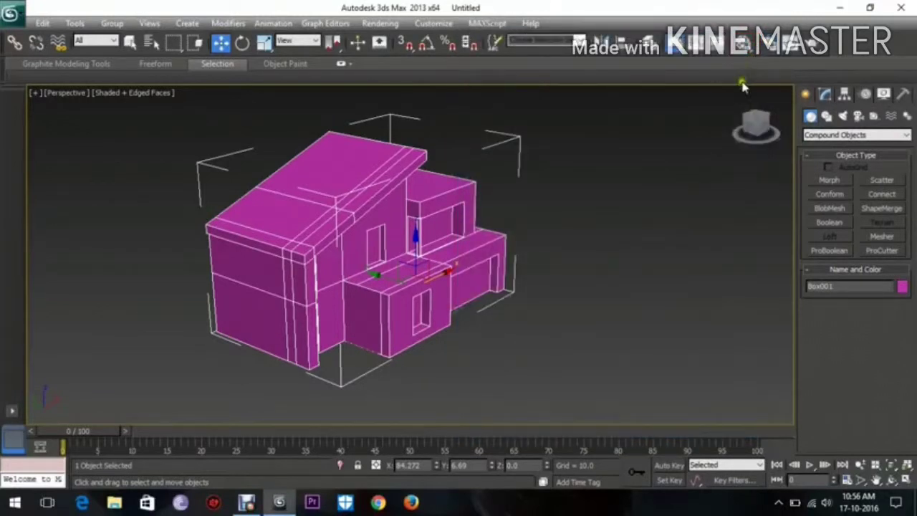
{"action": "left_click", "coordinate": [671, 140]}
{"action": "middle_click_drag", "start_coordinate": [671, 267], "coordinate": [660, 287], "text": "alt"}
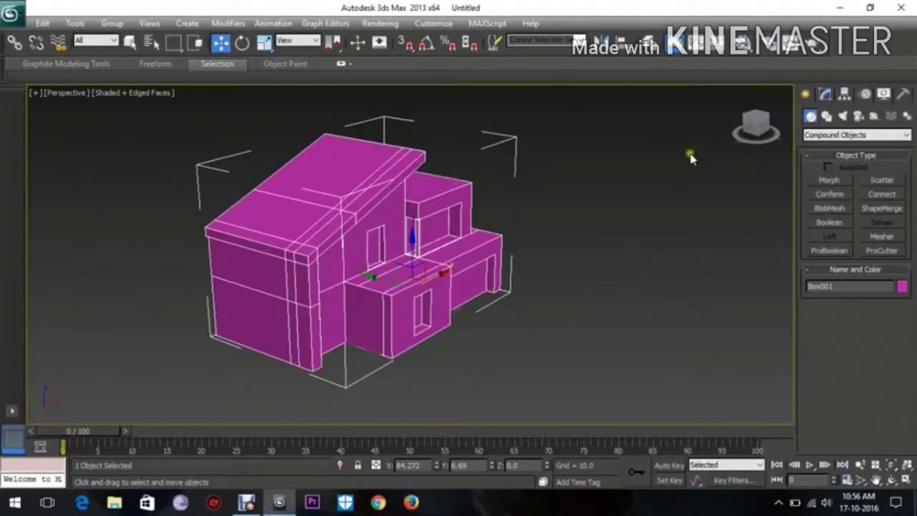
{"action": "left_click", "coordinate": [246, 501]}
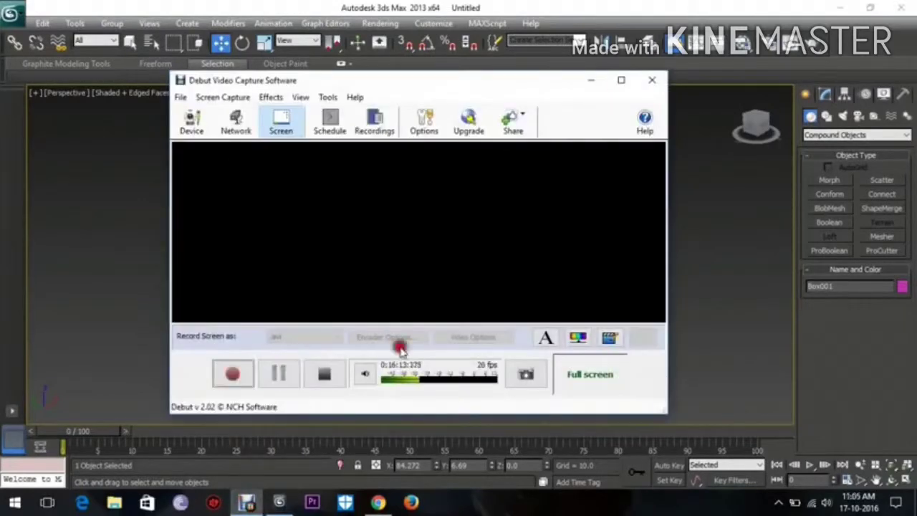
{"action": "left_click", "coordinate": [695, 319]}
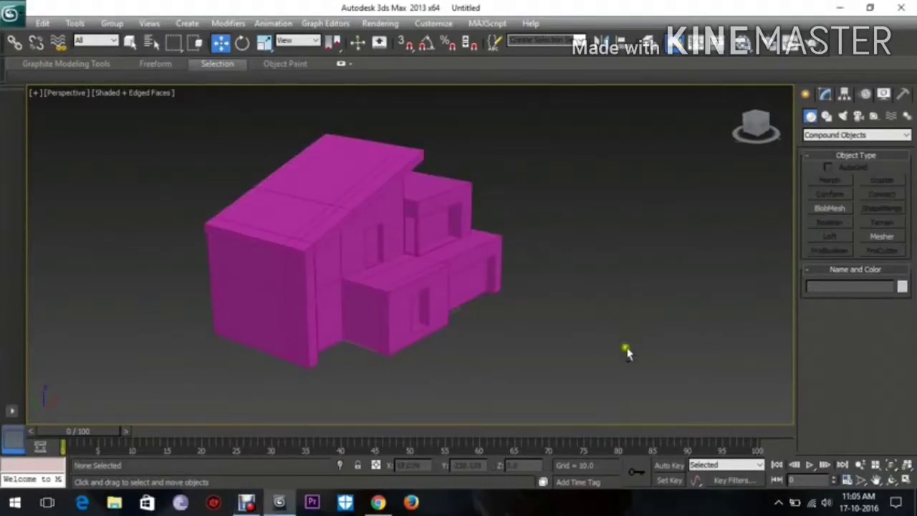
Select the building and change the first material slot, 01 - Default, from Standard to VRayMtl.
{"action": "middle_click_drag", "start_coordinate": [626, 351], "coordinate": [511, 318], "text": "alt"}
{"action": "scroll", "coordinate": [609, 343], "scroll_direction": "up", "scroll_amount": 3}
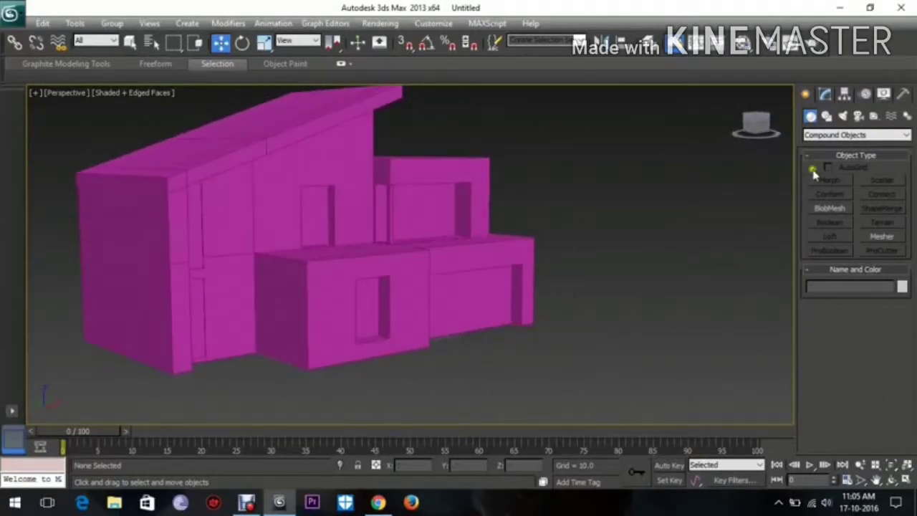
{"action": "left_click", "coordinate": [420, 195]}
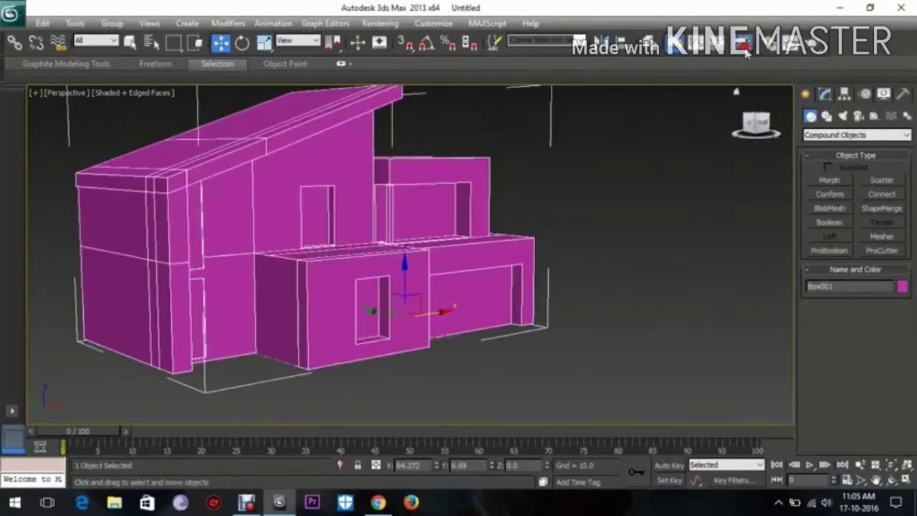
{"action": "key", "text": "m"}
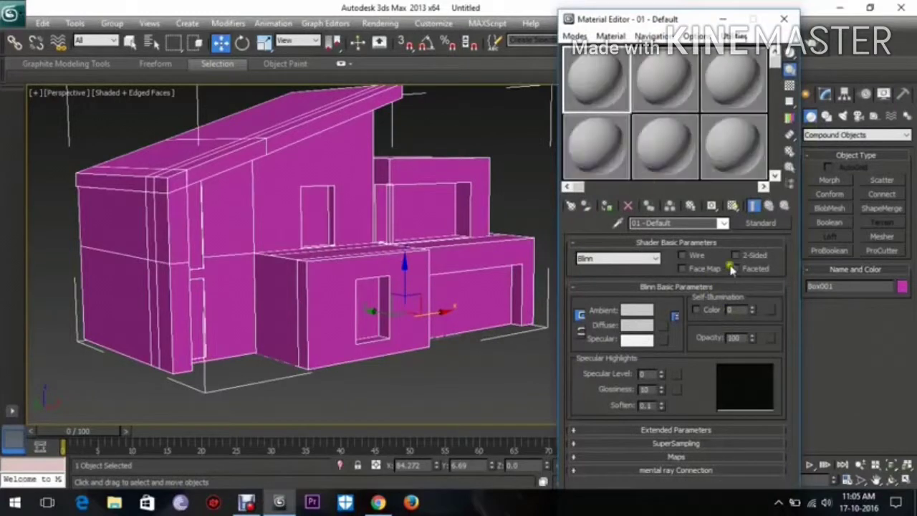
{"action": "left_click", "coordinate": [739, 227]}
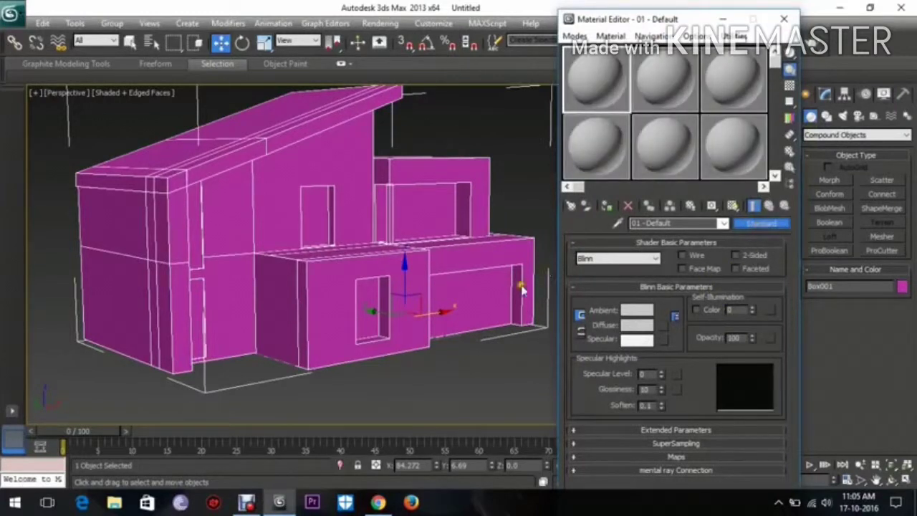
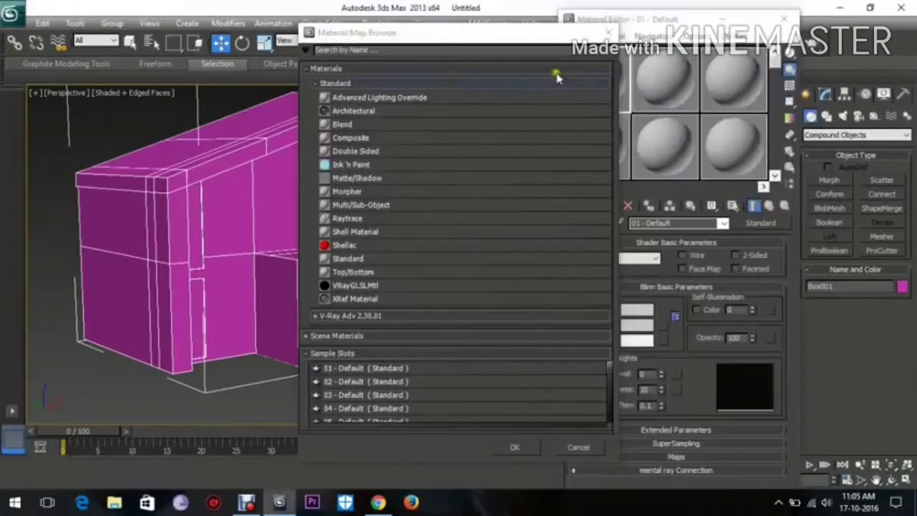
{"action": "left_click", "coordinate": [337, 316]}
{"action": "scroll", "coordinate": [384, 419], "scroll_direction": "down", "scroll_amount": 1}
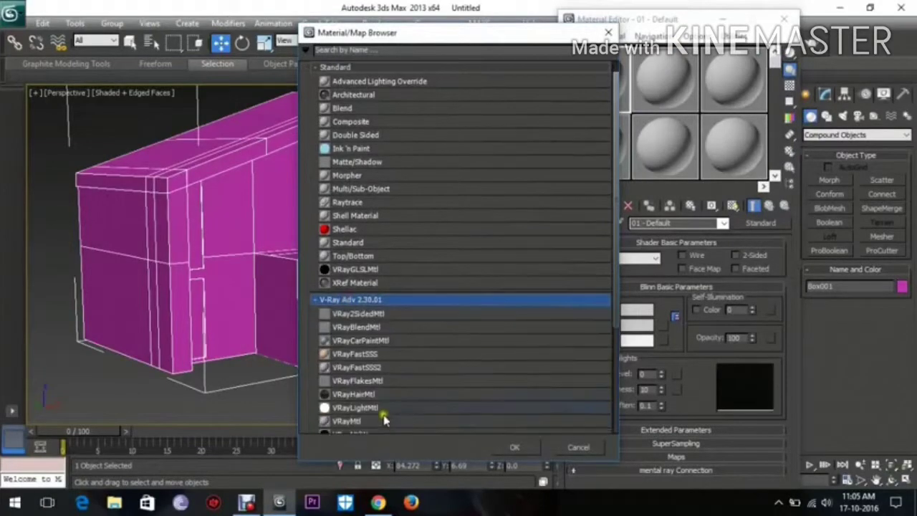
{"action": "double_click", "coordinate": [378, 420]}
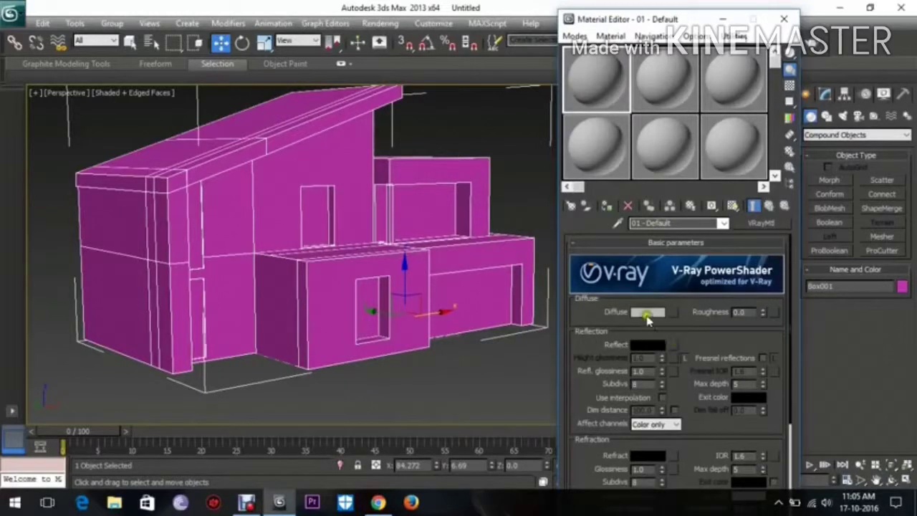
Set the VRayMtl's diffuse colour to pure white (255), assign the material to the building and minimise the Material Editor.
{"action": "left_click", "coordinate": [646, 312]}
{"action": "left_click_drag", "start_coordinate": [388, 148], "coordinate": [409, 205]}
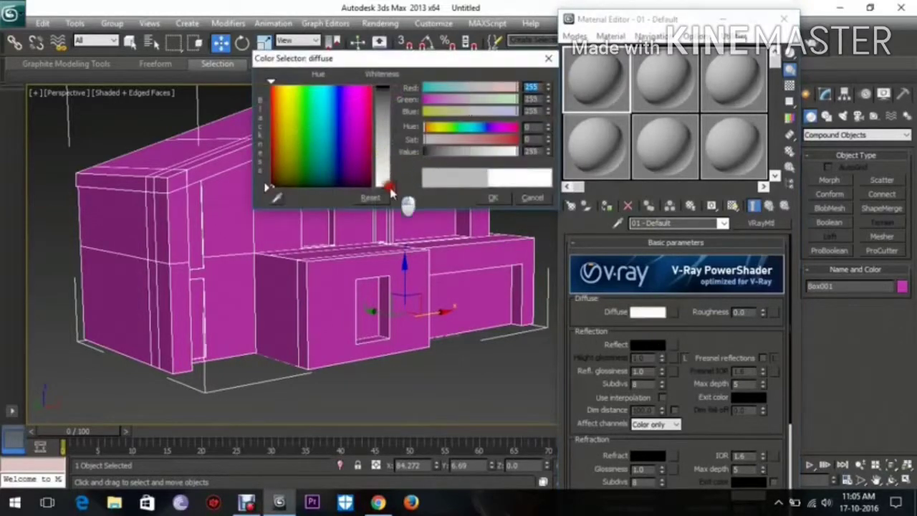
{"action": "left_click", "coordinate": [491, 196]}
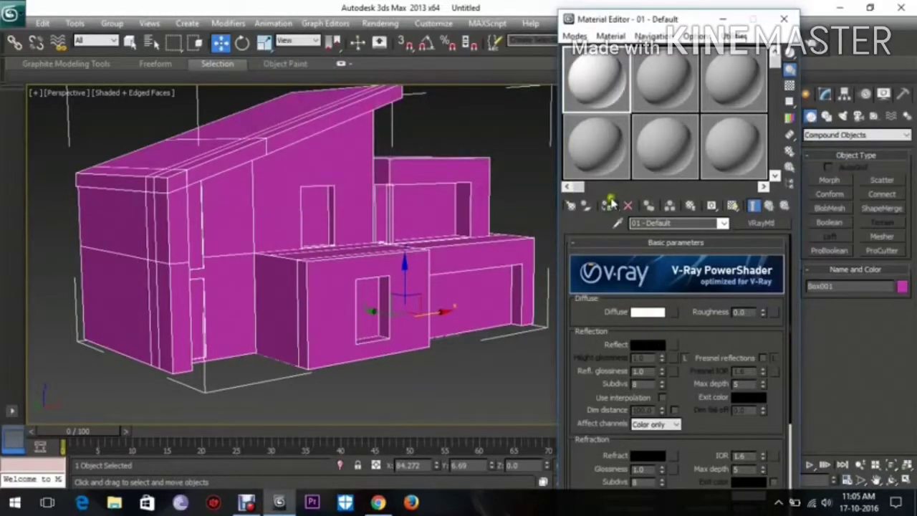
{"action": "left_click", "coordinate": [609, 203]}
{"action": "middle_click_drag", "start_coordinate": [401, 240], "coordinate": [419, 266], "text": "alt"}
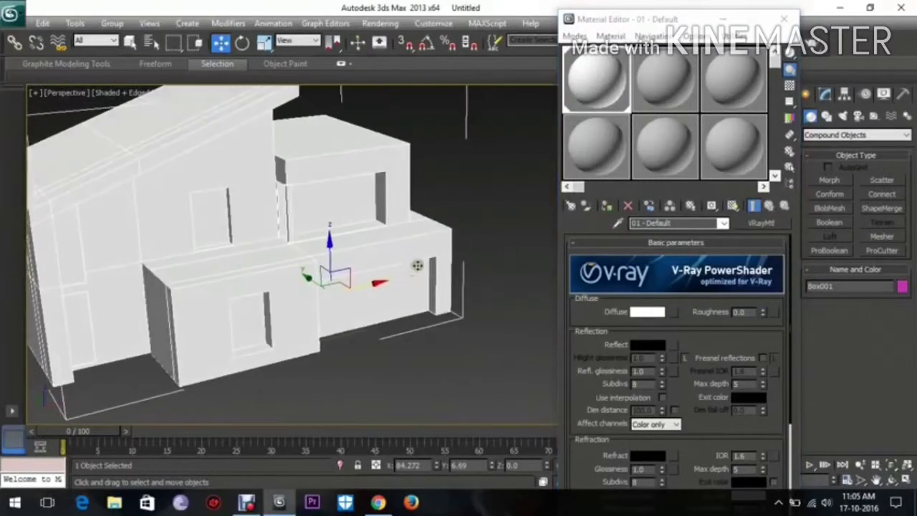
{"action": "left_click", "coordinate": [728, 18]}
Switch the geometry creation category to Standard Primitives.
{"action": "middle_click_drag", "start_coordinate": [589, 248], "coordinate": [541, 280], "text": "alt"}
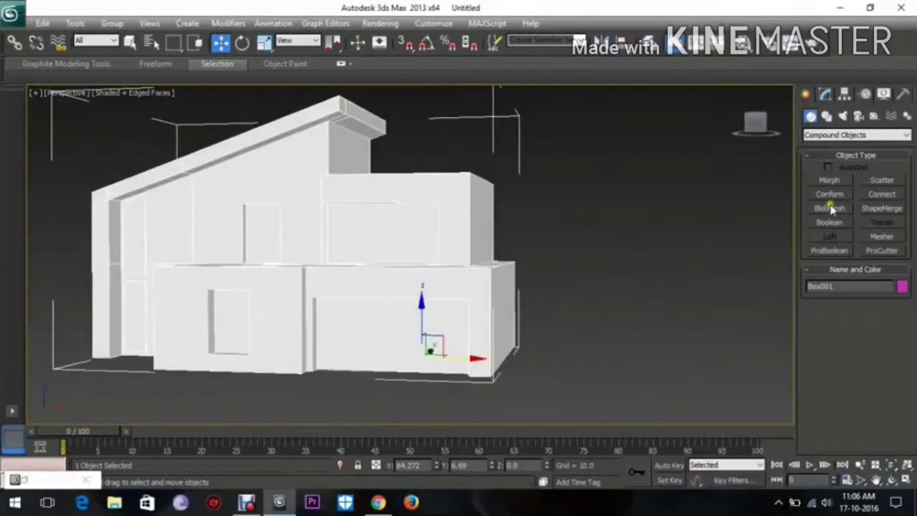
{"action": "left_click", "coordinate": [832, 136]}
{"action": "left_click", "coordinate": [834, 144]}
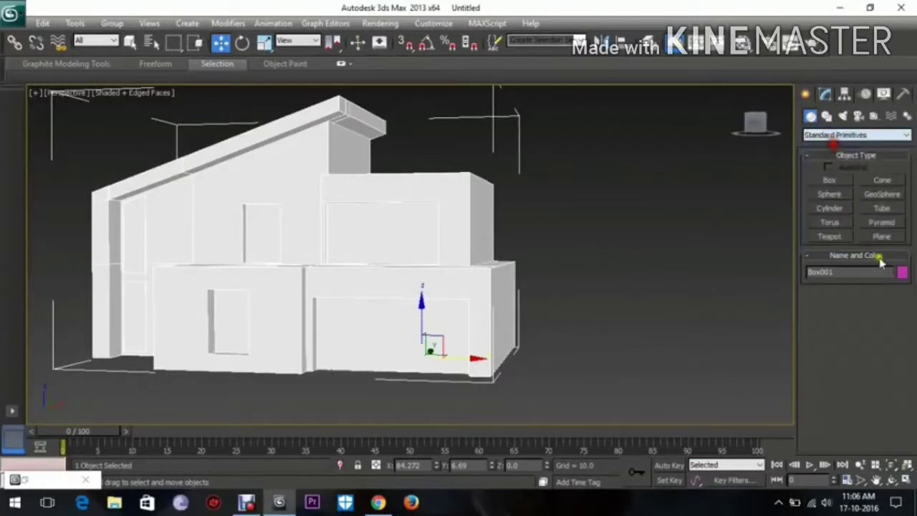
Draw a plane in front view over the garage door opening, about 47 long and 99 wide.
{"action": "left_click", "coordinate": [881, 236]}
{"action": "middle_click_drag", "start_coordinate": [589, 258], "coordinate": [547, 224]}
{"action": "key", "text": "f"}
{"action": "scroll", "coordinate": [487, 246], "scroll_direction": "up", "scroll_amount": 3}
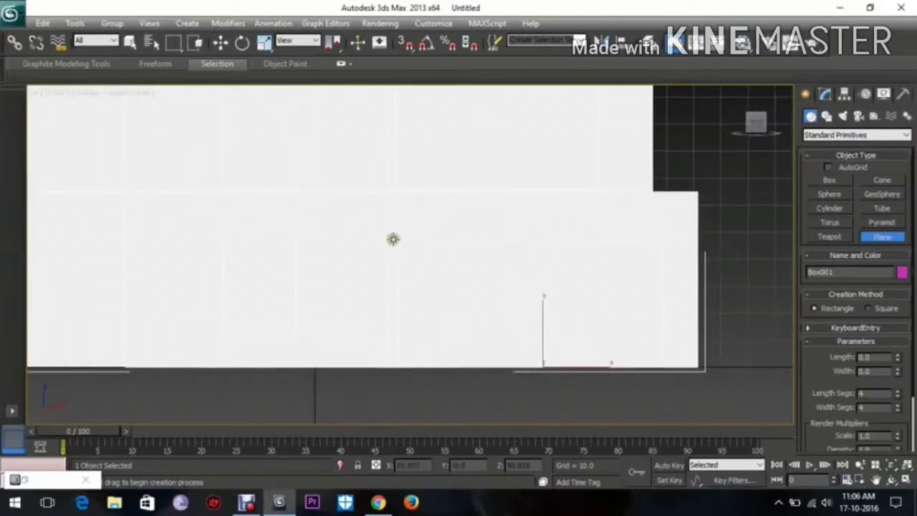
{"action": "left_click_drag", "start_coordinate": [393, 239], "coordinate": [663, 363]}
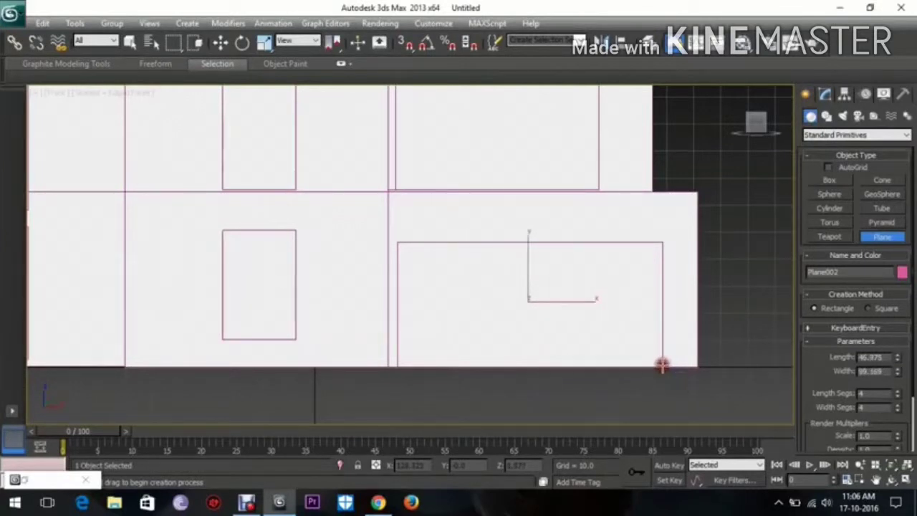
{"action": "right_click", "coordinate": [635, 317]}
Move the plane forward along Y to about -73.5 so it sits inside the garage opening.
{"action": "middle_click_drag", "start_coordinate": [716, 253], "coordinate": [709, 256]}
{"action": "key", "text": "p"}
{"action": "scroll", "coordinate": [710, 257], "scroll_direction": "down", "scroll_amount": 4}
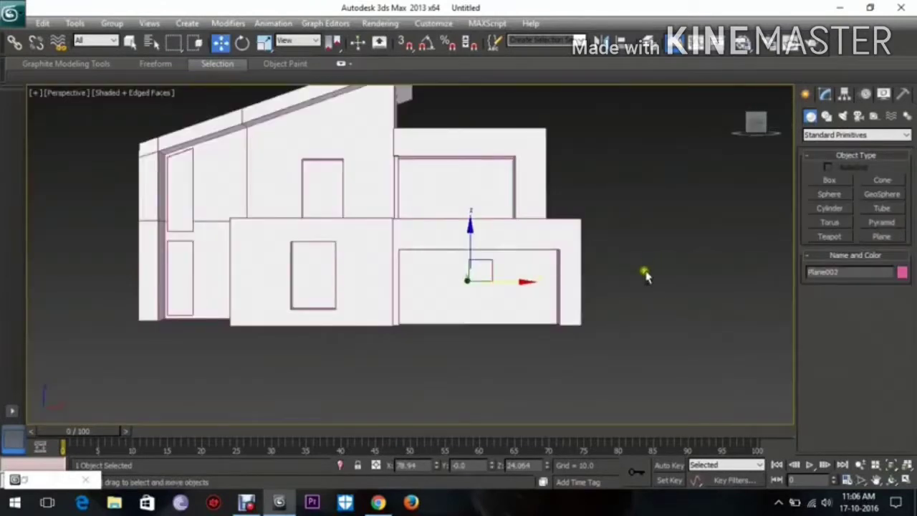
{"action": "middle_click_drag", "start_coordinate": [645, 275], "coordinate": [551, 305], "text": "alt"}
{"action": "left_click_drag", "start_coordinate": [508, 274], "coordinate": [442, 298]}
{"action": "scroll", "coordinate": [447, 315], "scroll_direction": "up", "scroll_amount": 10}
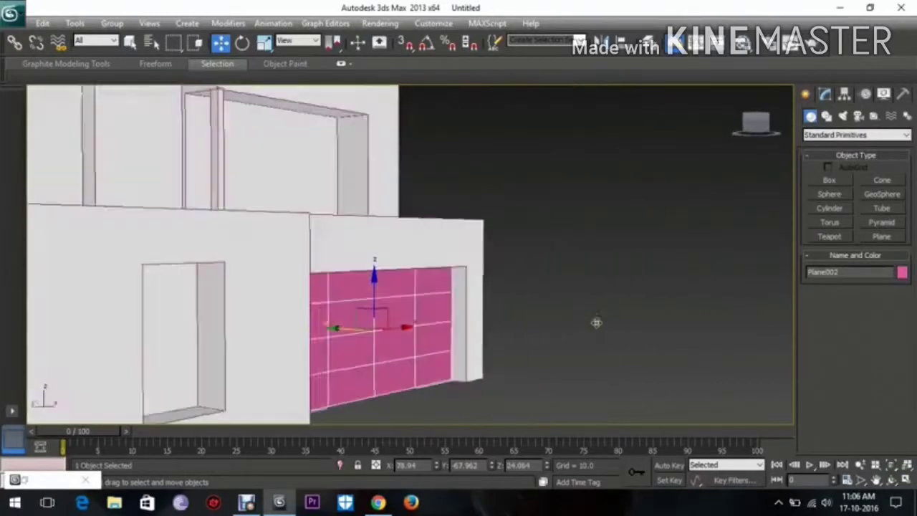
{"action": "middle_click_drag", "start_coordinate": [596, 322], "coordinate": [583, 332], "text": "alt"}
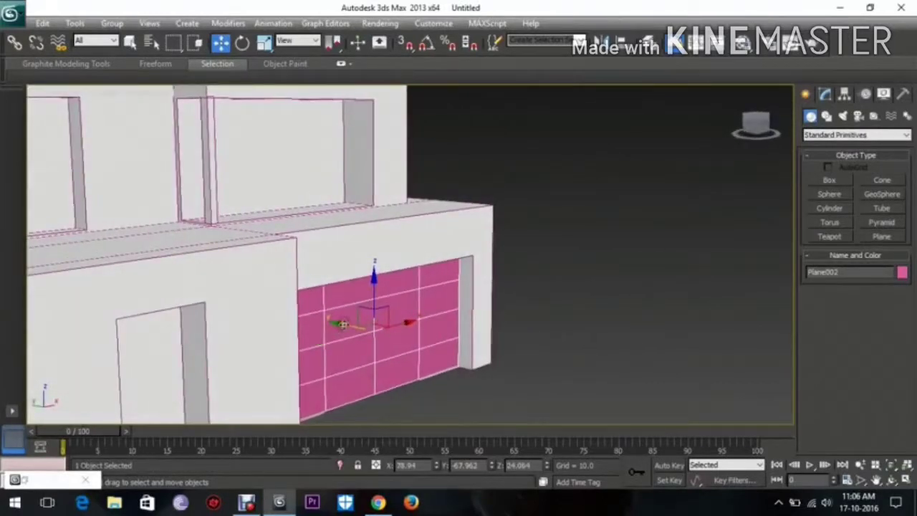
{"action": "left_click_drag", "start_coordinate": [342, 323], "coordinate": [354, 328]}
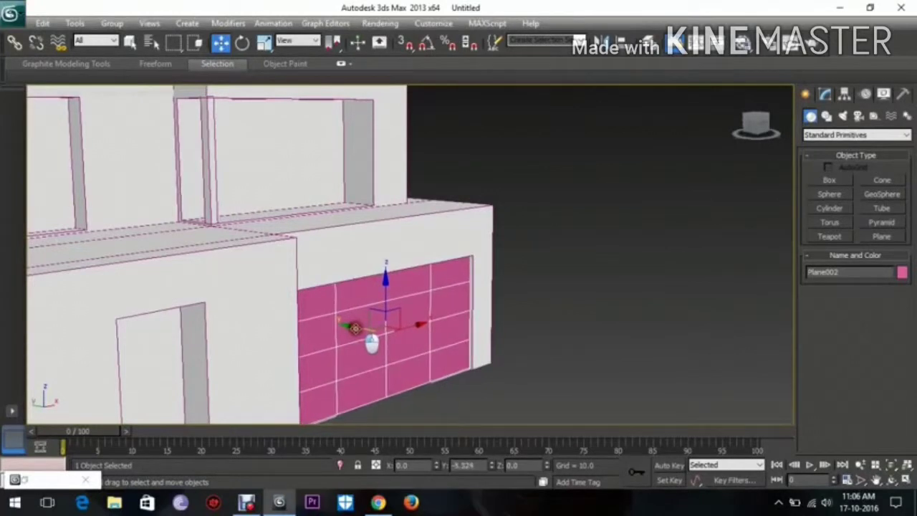
{"action": "scroll", "coordinate": [582, 307], "scroll_direction": "up", "scroll_amount": 5}
Set the garage plane's length and width segments to 1 each.
{"action": "left_click", "coordinate": [824, 94]}
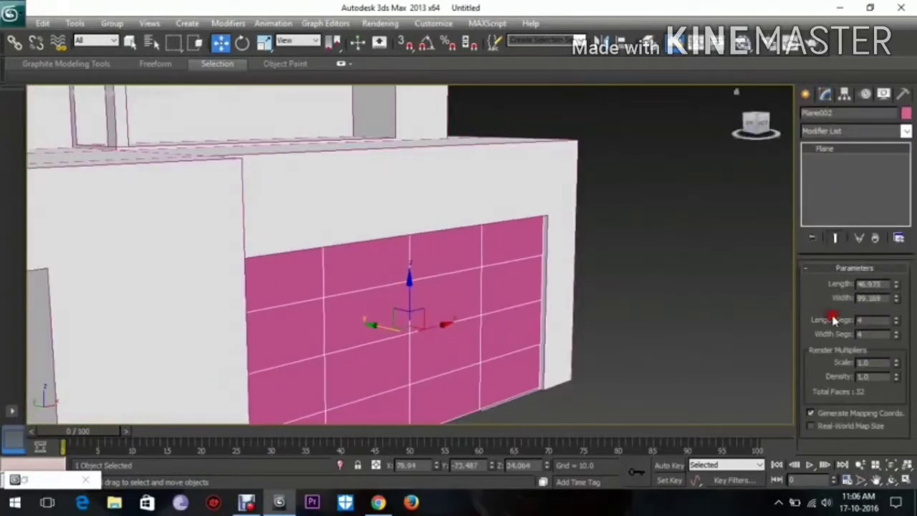
{"action": "type", "text": "1"}
{"action": "key", "text": "Tab"}
{"action": "type", "text": "1"}
{"action": "key", "text": "Tab"}
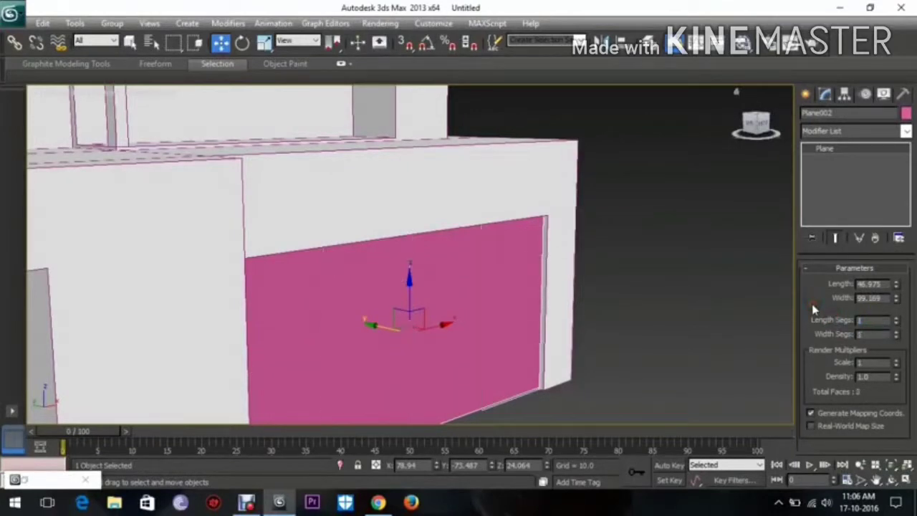
Copy the garage plane upward along Z to the height of the upper-floor window opening.
{"action": "middle_click_drag", "start_coordinate": [762, 256], "coordinate": [638, 316]}
{"action": "scroll", "coordinate": [737, 229], "scroll_direction": "down", "scroll_amount": 4}
{"action": "middle_click_drag", "start_coordinate": [469, 304], "coordinate": [500, 316]}
{"action": "middle_click_drag", "start_coordinate": [441, 332], "coordinate": [481, 374]}
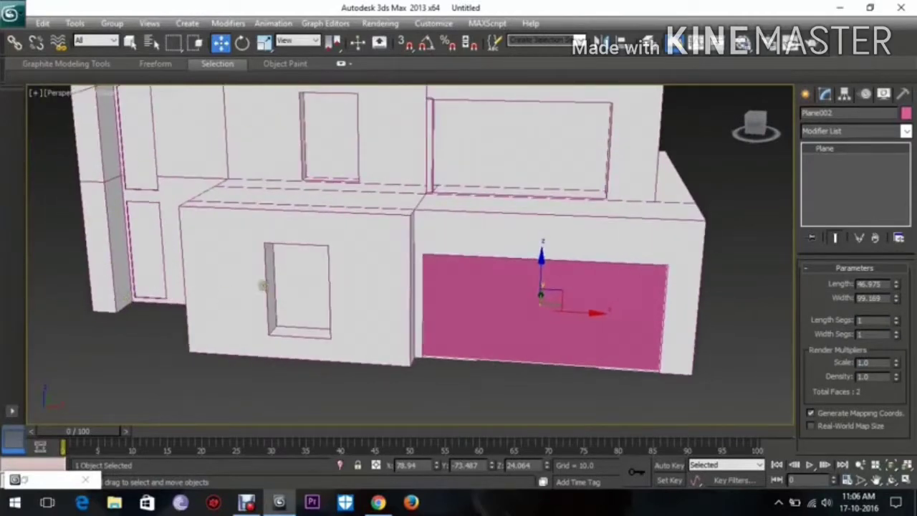
{"action": "middle_click_drag", "start_coordinate": [263, 285], "coordinate": [336, 274], "text": "alt"}
{"action": "middle_click_drag", "start_coordinate": [422, 238], "coordinate": [448, 279]}
{"action": "scroll", "coordinate": [411, 263], "scroll_direction": "down", "scroll_amount": 3}
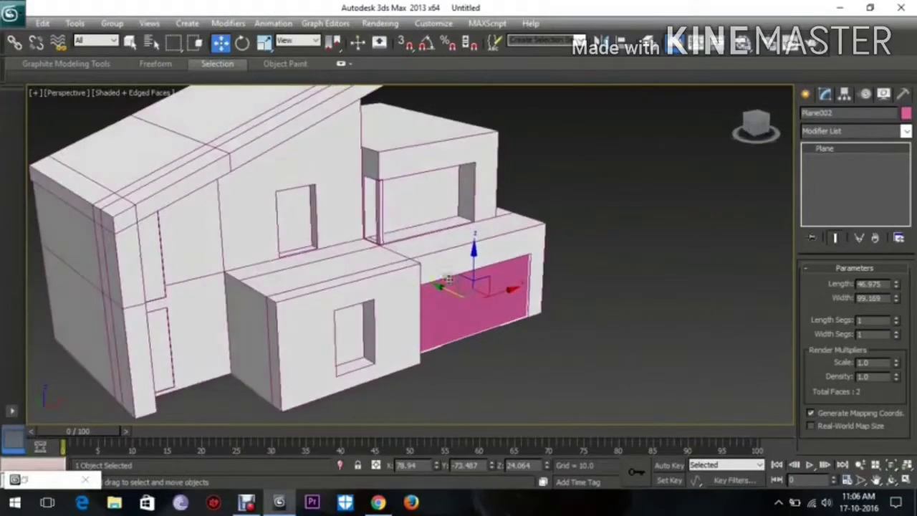
{"action": "mouse_move", "coordinate": [476, 260]}
{"action": "left_mouse_down", "text": "shift"}
{"action": "mouse_move", "coordinate": [477, 163]}
{"action": "mouse_move", "coordinate": [462, 208]}
{"action": "mouse_move", "coordinate": [476, 221]}
{"action": "left_mouse_up", "text": "shift"}
{"action": "left_click", "coordinate": [461, 312]}
Set the copied plane back into the large upper-floor opening, at about X 76.1 and Y -41.7.
{"action": "middle_click_drag", "start_coordinate": [477, 220], "coordinate": [409, 205], "text": "alt"}
{"action": "scroll", "coordinate": [409, 205], "scroll_direction": "up", "scroll_amount": 3}
{"action": "middle_click_drag", "start_coordinate": [475, 202], "coordinate": [415, 252], "text": "alt"}
{"action": "middle_click_drag", "start_coordinate": [415, 252], "coordinate": [392, 278]}
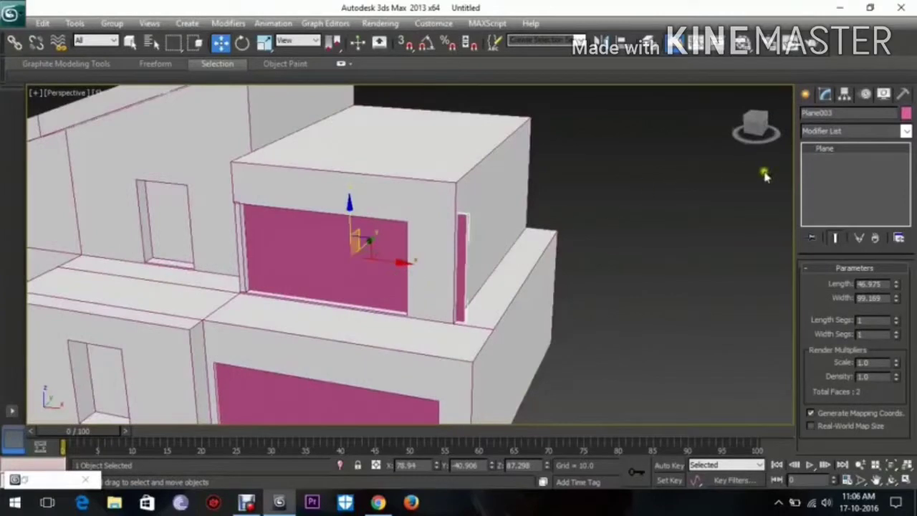
{"action": "middle_click_drag", "start_coordinate": [560, 245], "coordinate": [570, 252], "text": "alt"}
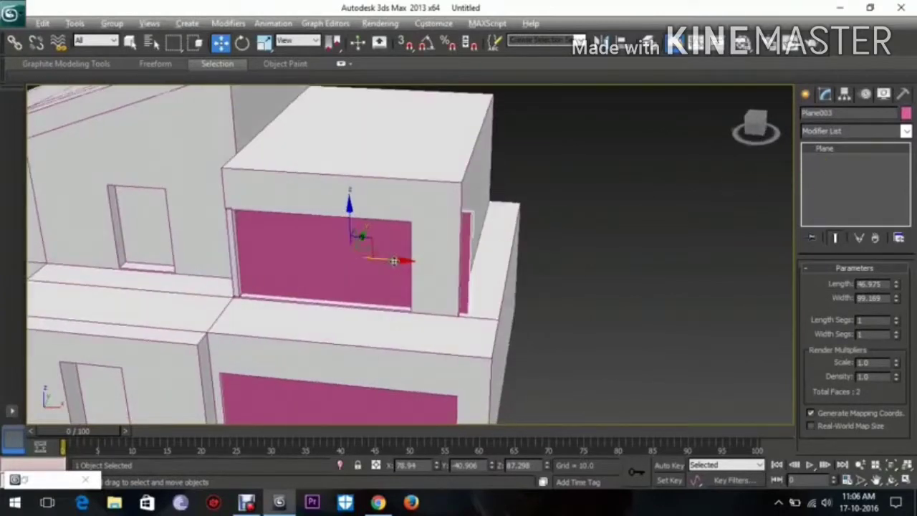
{"action": "middle_click_drag", "start_coordinate": [394, 261], "coordinate": [389, 261], "text": "alt"}
{"action": "left_click_drag", "start_coordinate": [389, 260], "coordinate": [382, 257]}
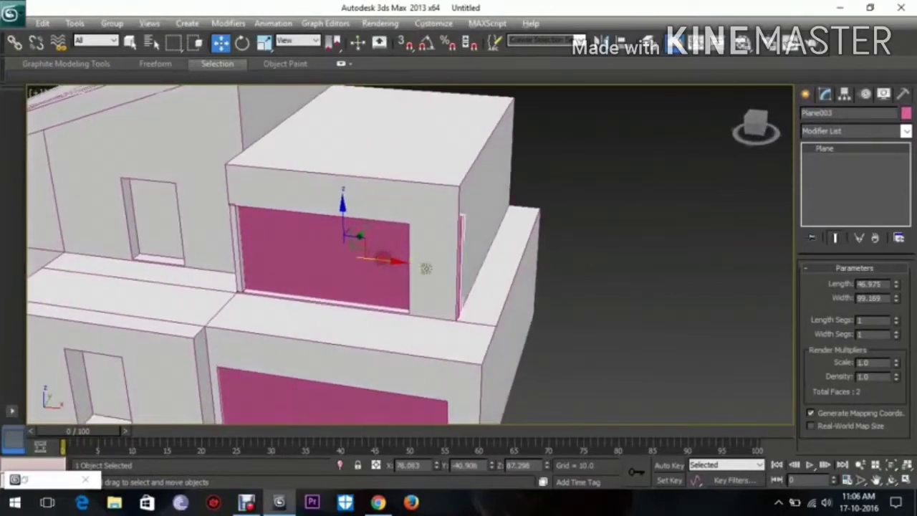
{"action": "middle_click_drag", "start_coordinate": [425, 268], "coordinate": [392, 270], "text": "alt"}
{"action": "left_click_drag", "start_coordinate": [383, 239], "coordinate": [397, 252]}
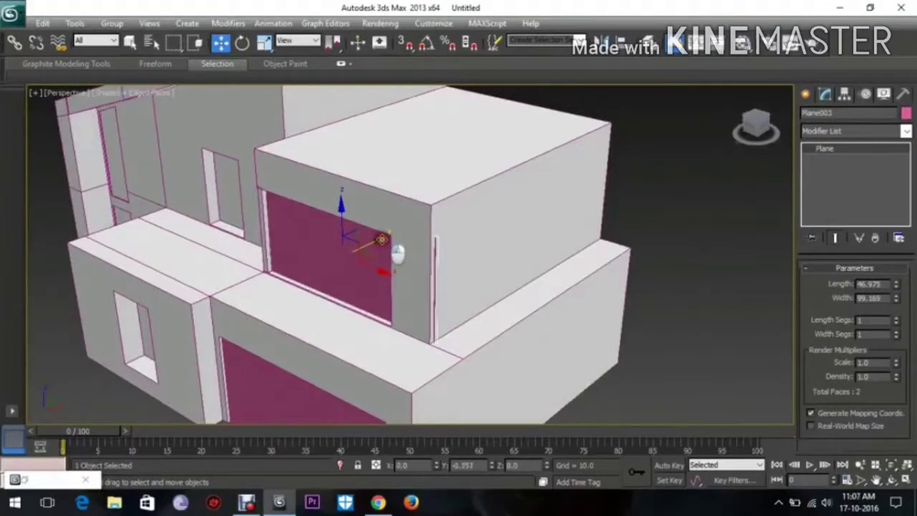
{"action": "middle_click_drag", "start_coordinate": [236, 263], "coordinate": [275, 271], "text": "alt"}
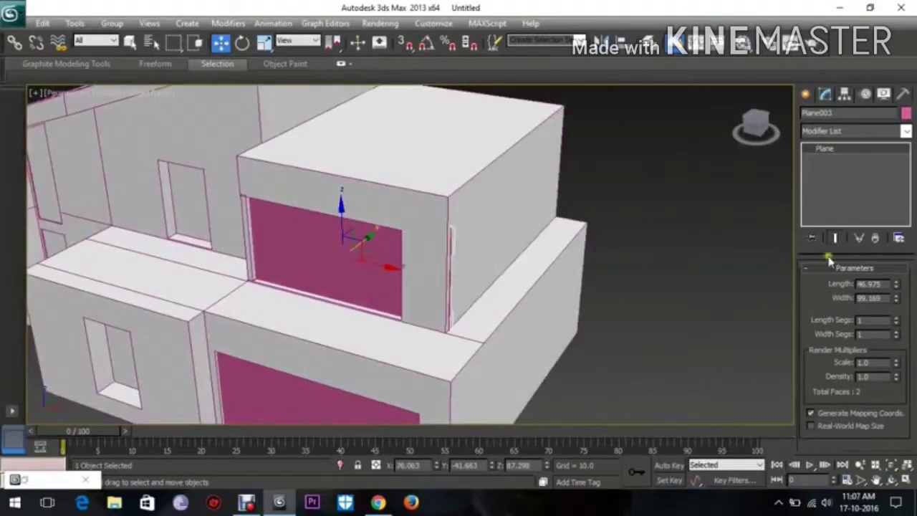
Convert the upper window plane to an Editable Poly and shift its outer edge along X so it no longer protrudes from the side wall.
{"action": "right_click", "coordinate": [862, 166]}
{"action": "left_click", "coordinate": [857, 274]}
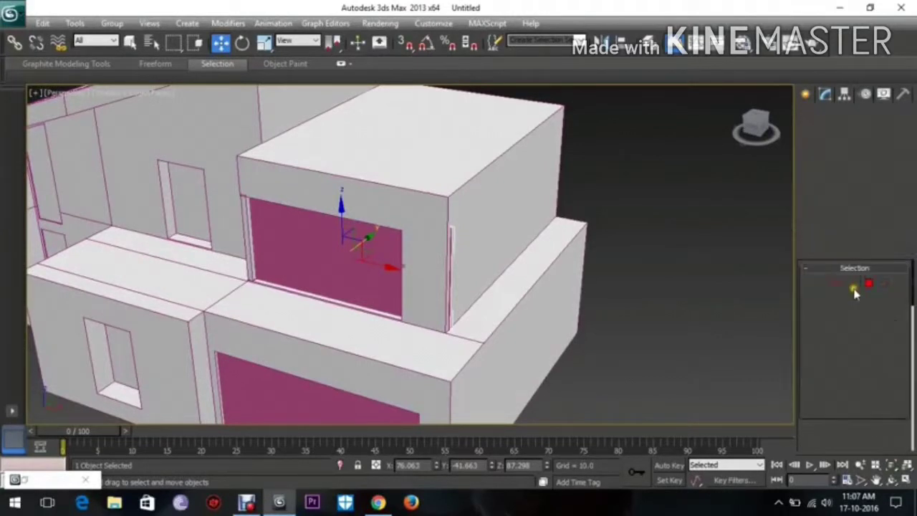
{"action": "left_click", "coordinate": [838, 286]}
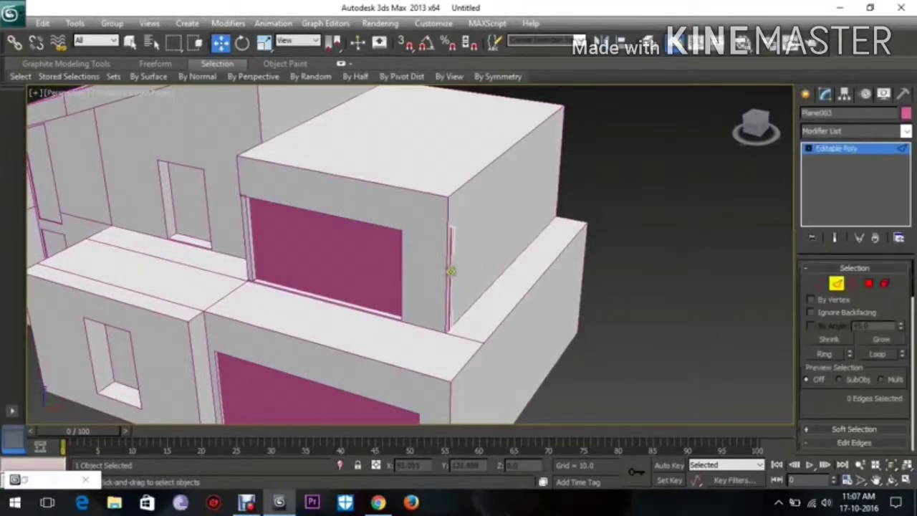
{"action": "left_click", "coordinate": [452, 270]}
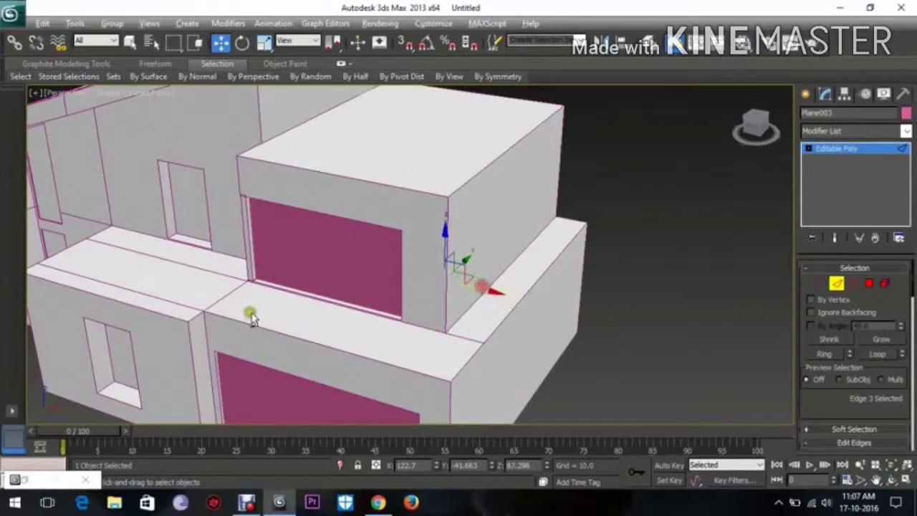
{"action": "scroll", "coordinate": [249, 313], "scroll_direction": "up", "scroll_amount": 2}
{"action": "left_click_drag", "start_coordinate": [483, 277], "coordinate": [440, 279]}
{"action": "middle_click_drag", "start_coordinate": [256, 319], "coordinate": [326, 335], "text": "alt"}
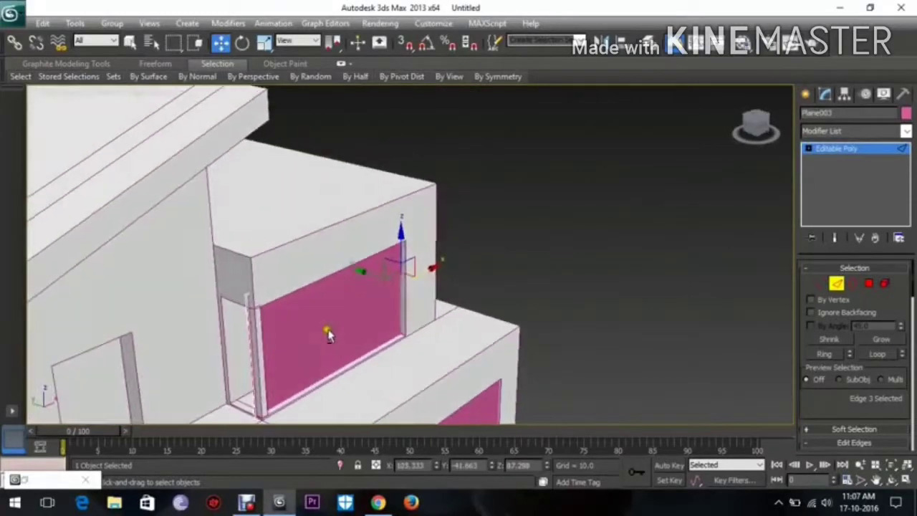
Adjust the plane's inner edge at the corner opening and extend it back along Y as a side panel to the main wall.
{"action": "left_click", "coordinate": [249, 360]}
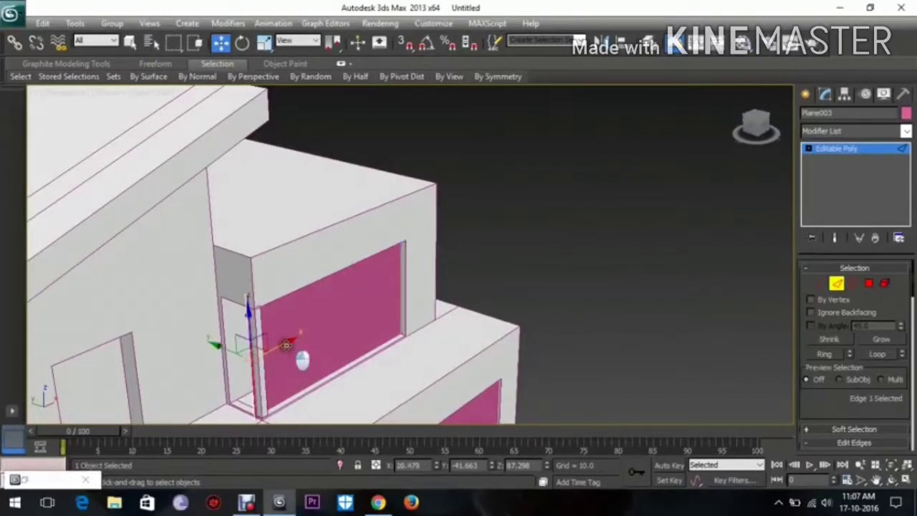
{"action": "middle_click_drag", "start_coordinate": [302, 359], "coordinate": [242, 373], "text": "alt"}
{"action": "left_click_drag", "start_coordinate": [287, 345], "coordinate": [177, 331]}
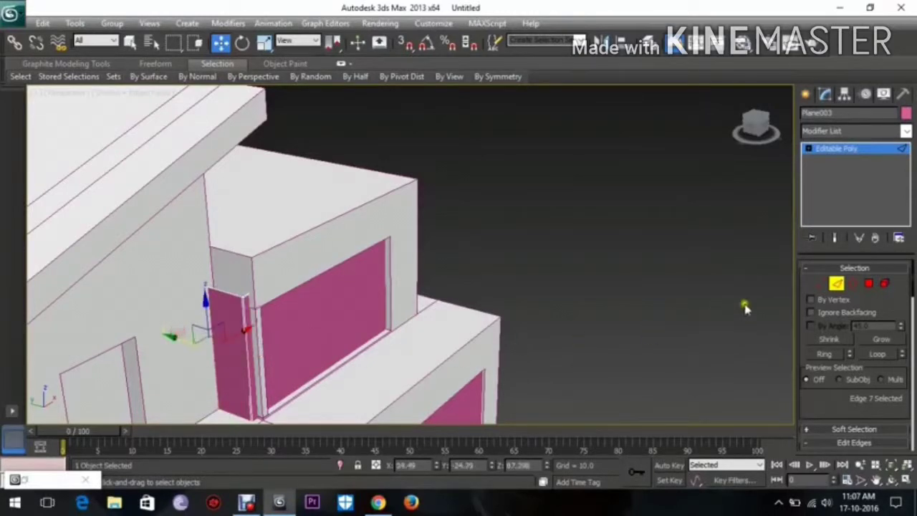
Move the side panel's four vertices along X to about 28.4 in the top wireframe view to align them with the corner opening.
{"action": "left_click", "coordinate": [818, 284]}
{"action": "mouse_move", "coordinate": [313, 317]}
{"action": "middle_mouse_down", "text": "alt"}
{"action": "mouse_move", "coordinate": [303, 342]}
{"action": "mouse_move", "coordinate": [265, 346]}
{"action": "mouse_move", "coordinate": [365, 233]}
{"action": "middle_mouse_up", "text": "alt"}
{"action": "key", "text": "t"}
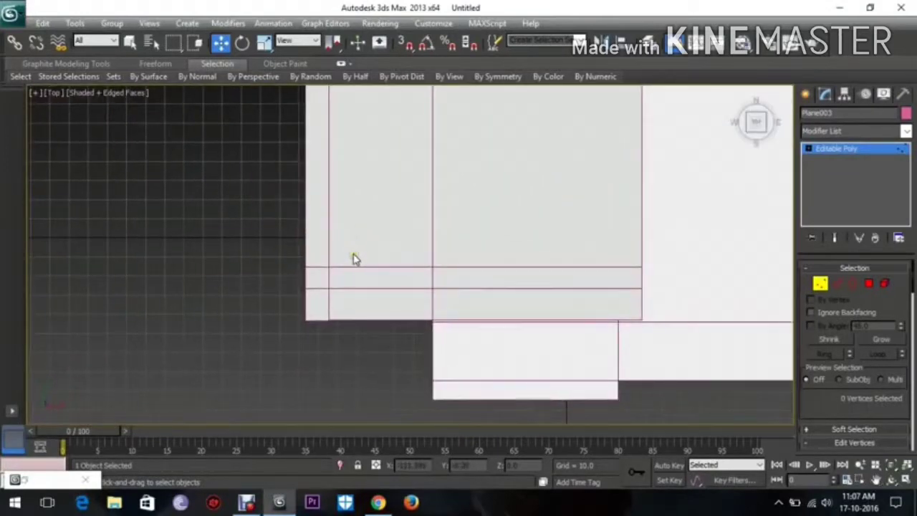
{"action": "key", "text": "F3"}
{"action": "left_click_drag", "start_coordinate": [499, 311], "coordinate": [497, 308]}
{"action": "scroll", "coordinate": [497, 301], "scroll_direction": "up", "scroll_amount": 3}
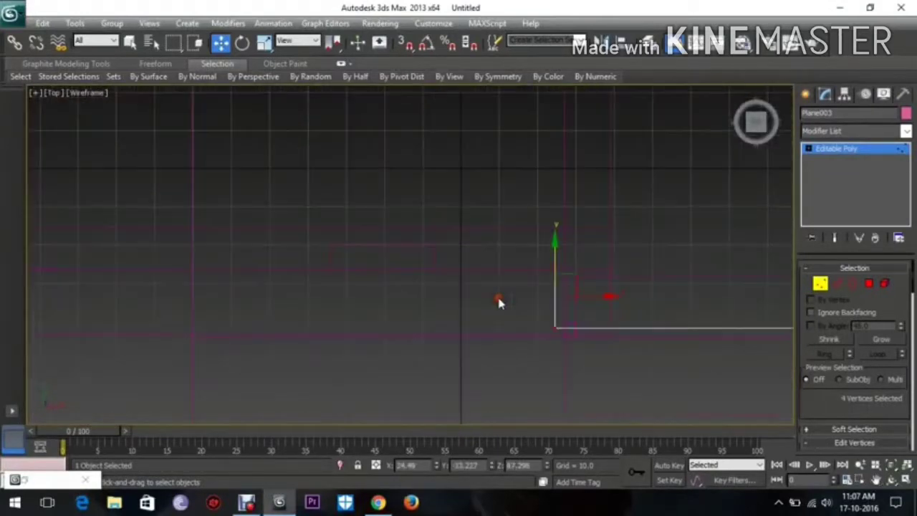
{"action": "middle_click_drag", "start_coordinate": [497, 300], "coordinate": [413, 306]}
{"action": "scroll", "coordinate": [393, 291], "scroll_direction": "up", "scroll_amount": 3}
{"action": "left_click_drag", "start_coordinate": [351, 254], "coordinate": [375, 248]}
{"action": "key", "text": "p"}
{"action": "scroll", "coordinate": [409, 255], "scroll_direction": "down", "scroll_amount": 4}
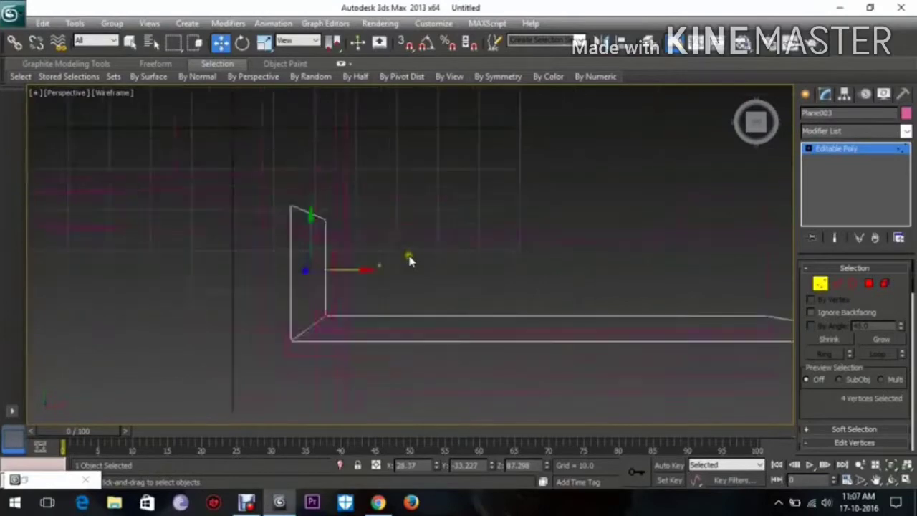
Fine-tune the side panel's four vertices along X to about 28 in shaded view and finish the vertex editing.
{"action": "middle_click_drag", "start_coordinate": [409, 256], "coordinate": [485, 226], "text": "alt"}
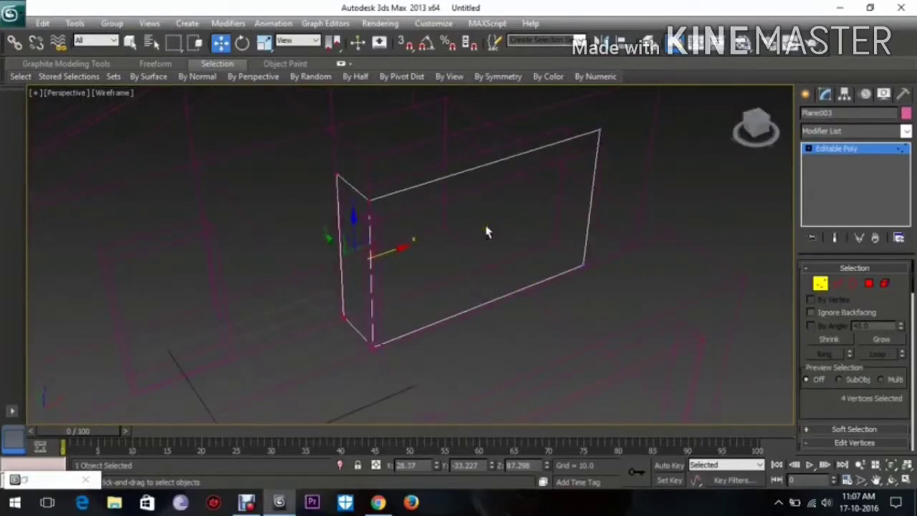
{"action": "key", "text": "F3"}
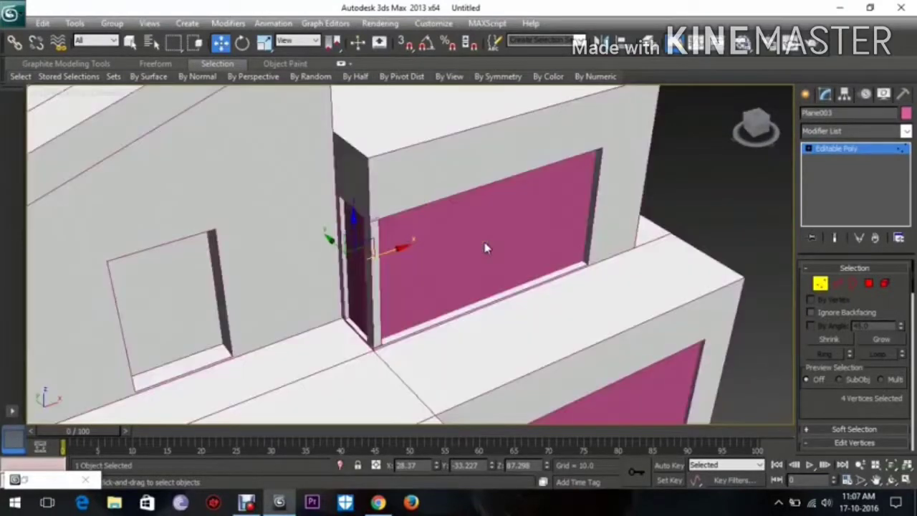
{"action": "scroll", "coordinate": [480, 264], "scroll_direction": "up", "scroll_amount": 5}
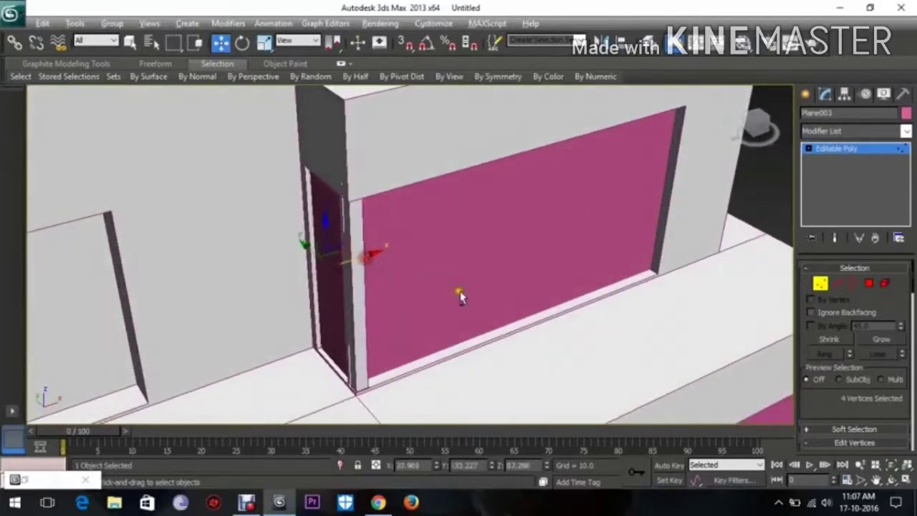
{"action": "middle_click_drag", "start_coordinate": [461, 293], "coordinate": [485, 301], "text": "alt"}
{"action": "scroll", "coordinate": [589, 252], "scroll_direction": "down", "scroll_amount": 5}
{"action": "middle_click_drag", "start_coordinate": [584, 280], "coordinate": [576, 268], "text": "alt"}
{"action": "left_click", "coordinate": [619, 225]}
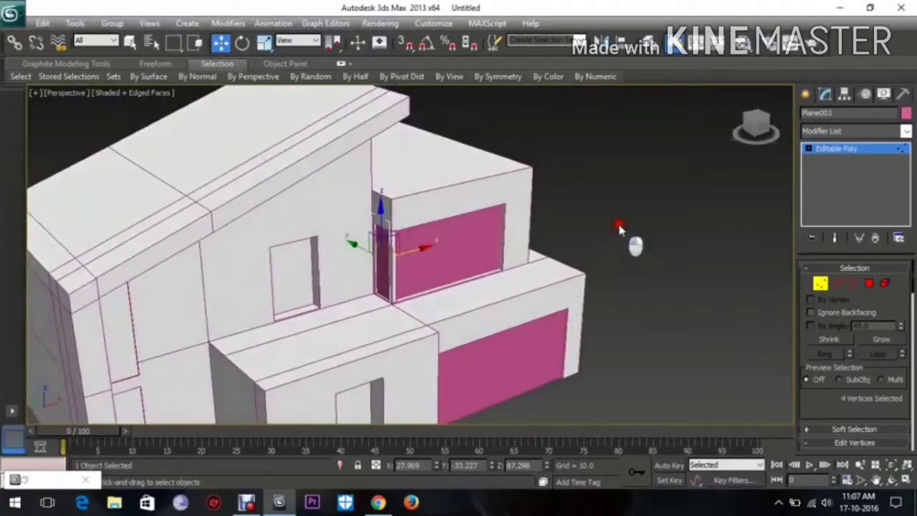
{"action": "middle_click_drag", "start_coordinate": [514, 306], "coordinate": [586, 313]}
{"action": "middle_click_drag", "start_coordinate": [586, 313], "coordinate": [575, 303], "text": "alt"}
{"action": "left_click", "coordinate": [804, 94]}
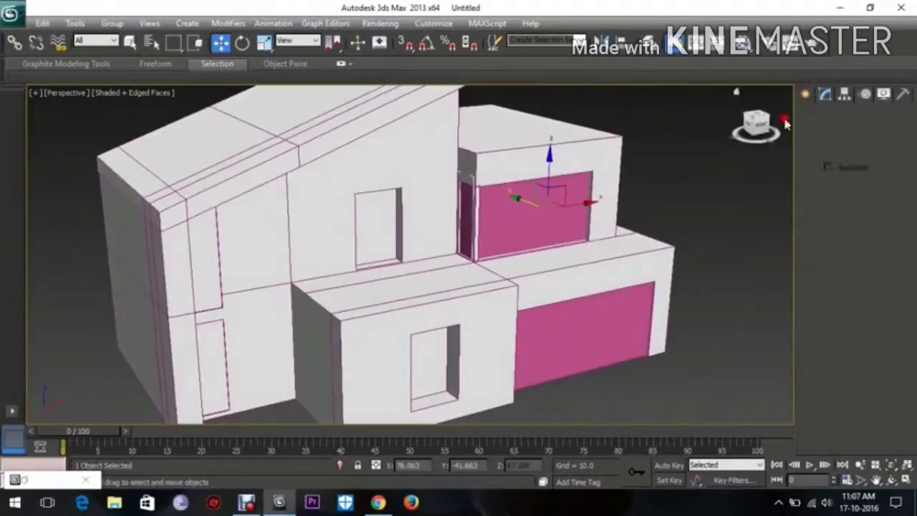
Copy the garage plane behind the ground-floor front window opening, placing it at about X -11.4 and Y -82.8.
{"action": "middle_click_drag", "start_coordinate": [669, 222], "coordinate": [721, 179]}
{"action": "left_click", "coordinate": [628, 270]}
{"action": "middle_click_drag", "start_coordinate": [628, 270], "coordinate": [636, 300], "text": "alt"}
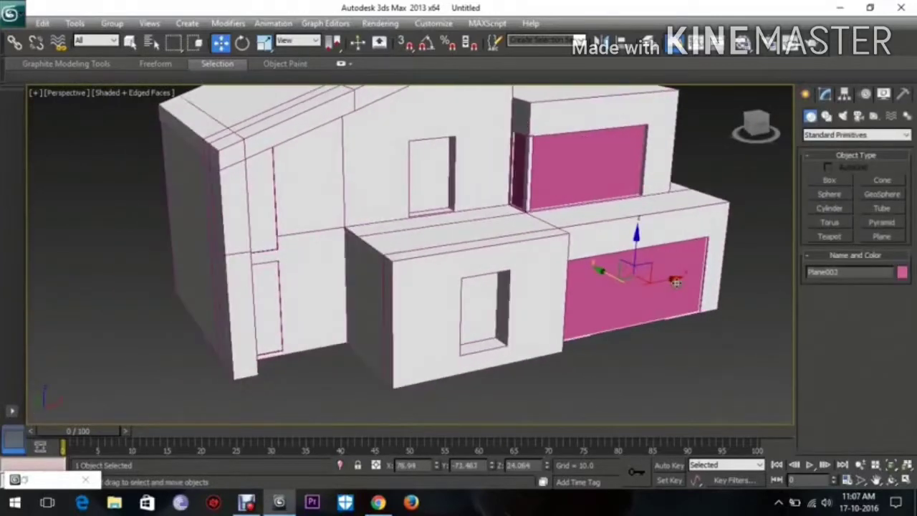
{"action": "mouse_move", "coordinate": [676, 282]}
{"action": "left_mouse_down", "text": "shift"}
{"action": "mouse_move", "coordinate": [655, 292]}
{"action": "mouse_move", "coordinate": [530, 293]}
{"action": "left_mouse_up", "text": "shift"}
{"action": "left_click", "coordinate": [455, 309]}
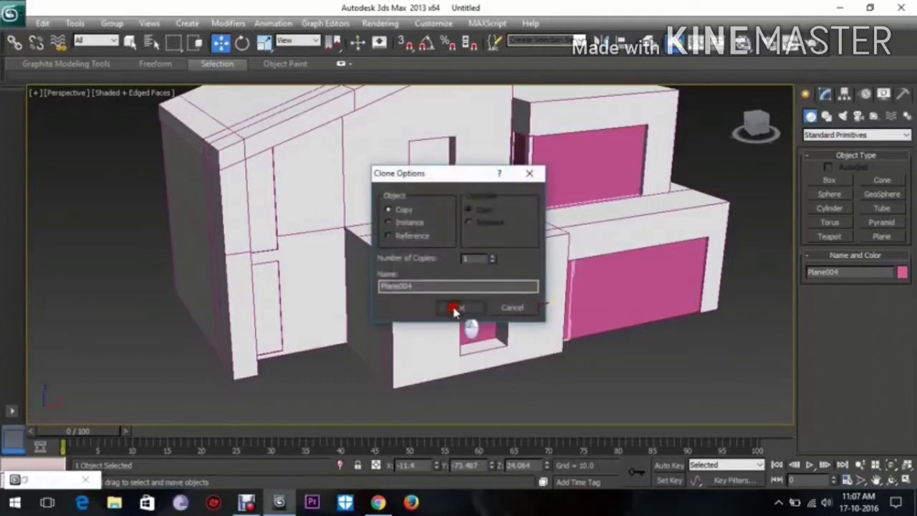
{"action": "left_click_drag", "start_coordinate": [465, 298], "coordinate": [471, 305]}
{"action": "scroll", "coordinate": [585, 368], "scroll_direction": "up", "scroll_amount": 4}
{"action": "middle_click_drag", "start_coordinate": [585, 368], "coordinate": [501, 311], "text": "alt"}
Convert the copied plane behind the ground-floor front window to an editable poly.
{"action": "left_click", "coordinate": [824, 95]}
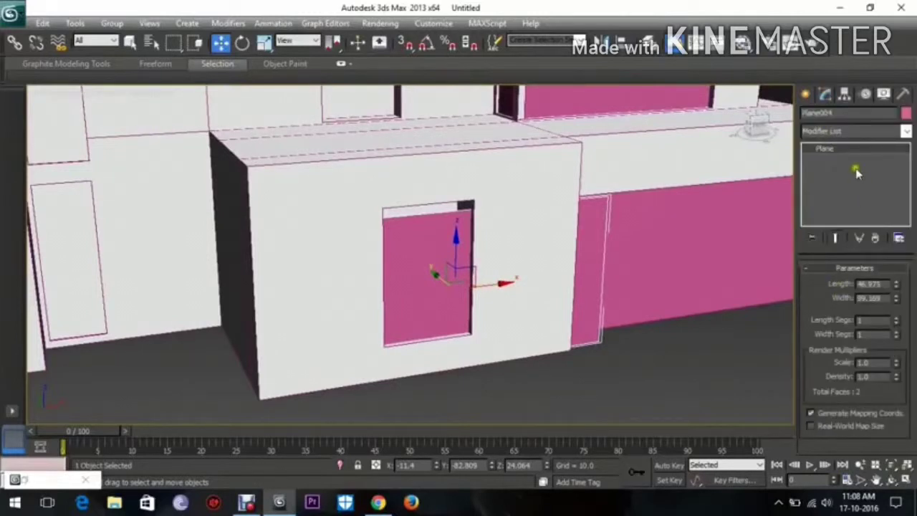
{"action": "right_click", "coordinate": [831, 151]}
{"action": "left_click", "coordinate": [860, 275]}
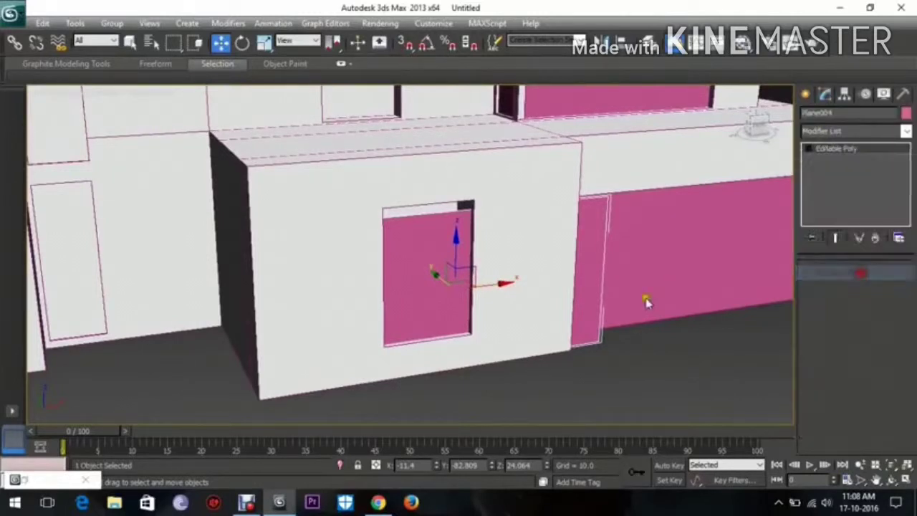
In the front wireframe view, move the plane's right vertices to about X -5 and its left vertices to about X -35.3.
{"action": "key", "text": "f"}
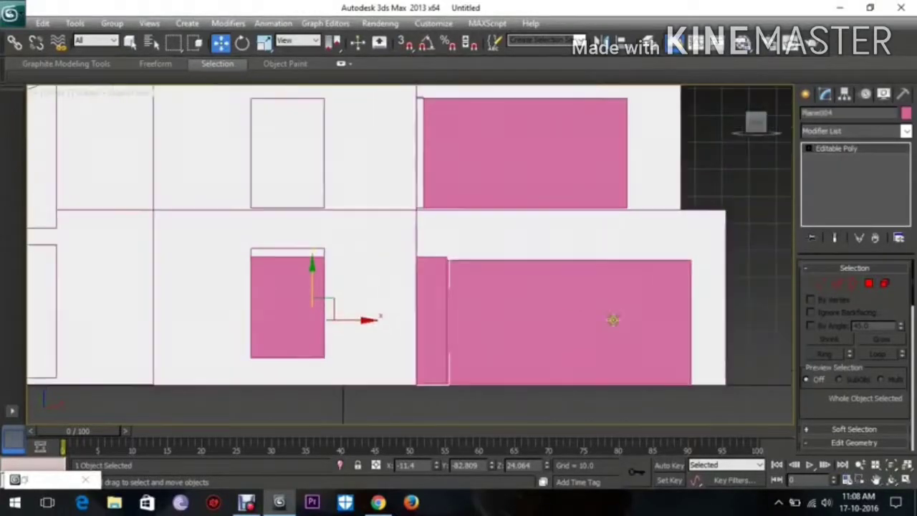
{"action": "key", "text": "F3"}
{"action": "middle_click_drag", "start_coordinate": [337, 306], "coordinate": [419, 299]}
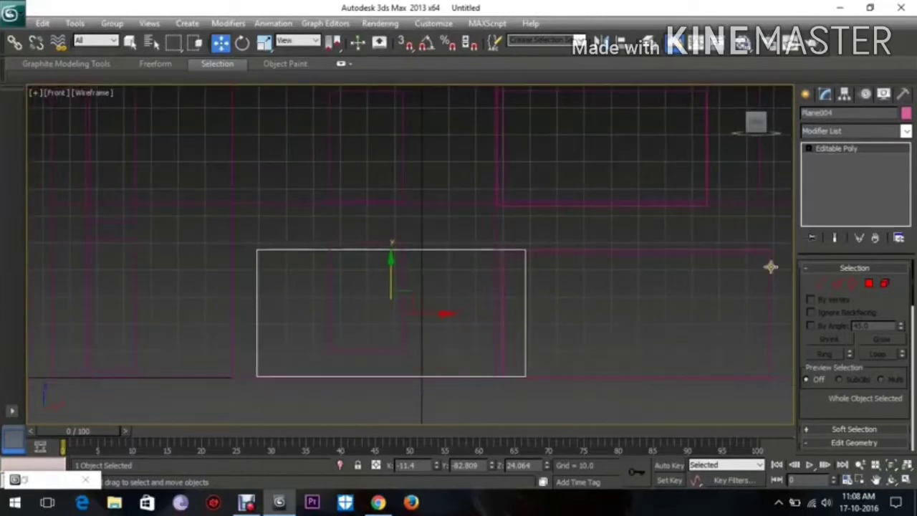
{"action": "left_click", "coordinate": [819, 284]}
{"action": "left_click_drag", "start_coordinate": [484, 214], "coordinate": [579, 394]}
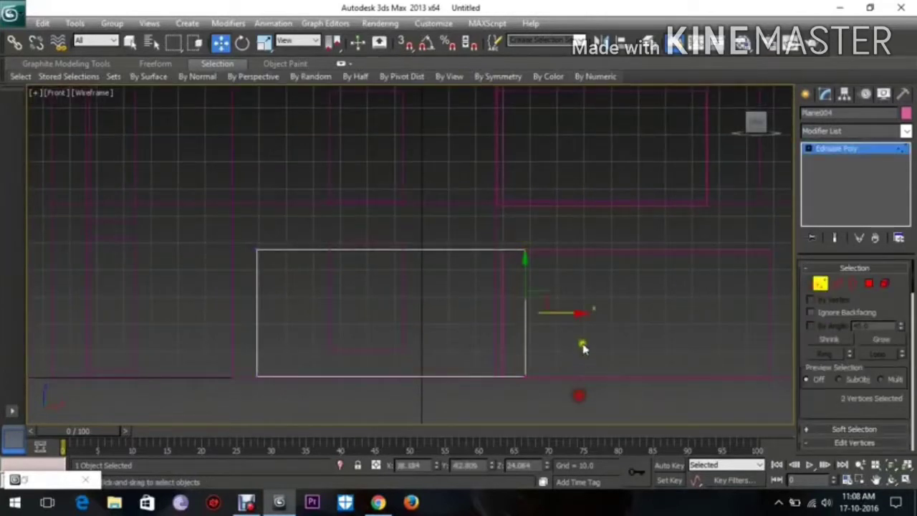
{"action": "left_click_drag", "start_coordinate": [571, 316], "coordinate": [454, 308]}
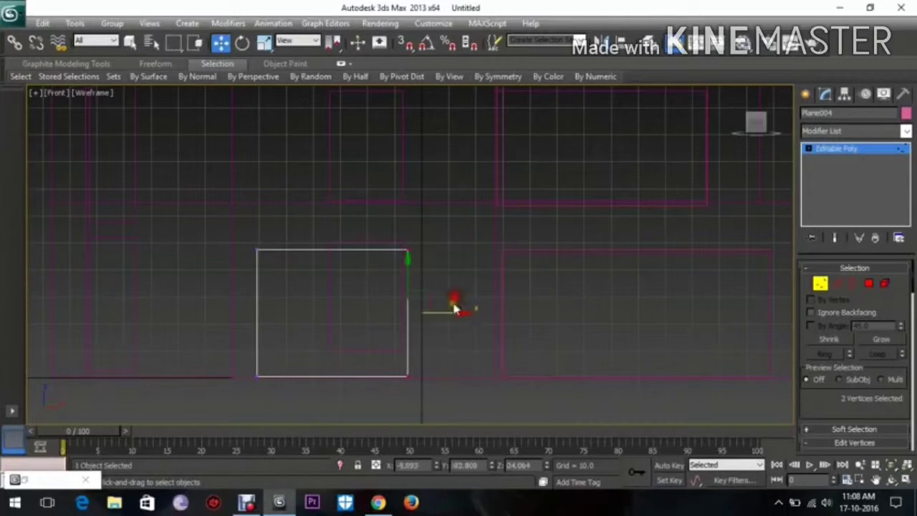
{"action": "left_click_drag", "start_coordinate": [252, 208], "coordinate": [267, 436]}
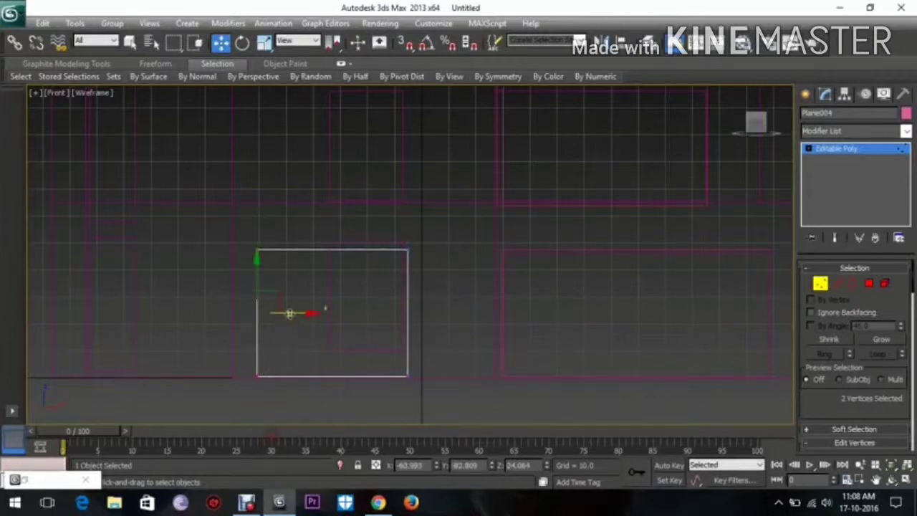
{"action": "left_click_drag", "start_coordinate": [289, 313], "coordinate": [357, 327]}
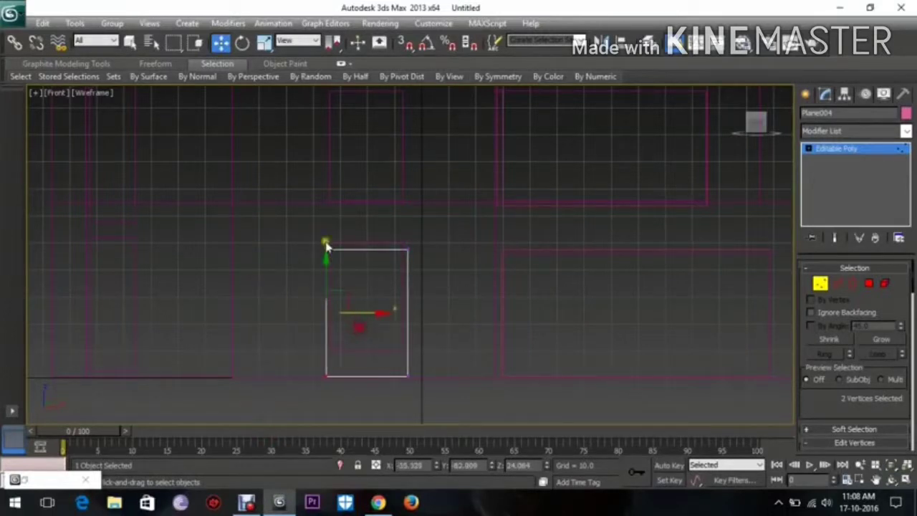
Fit the plane's top and bottom edges just outside the window opening, adjust its right edge to about X -6.3, and finish vertex editing.
{"action": "left_click_drag", "start_coordinate": [307, 221], "coordinate": [435, 272]}
{"action": "left_click_drag", "start_coordinate": [365, 213], "coordinate": [373, 210]}
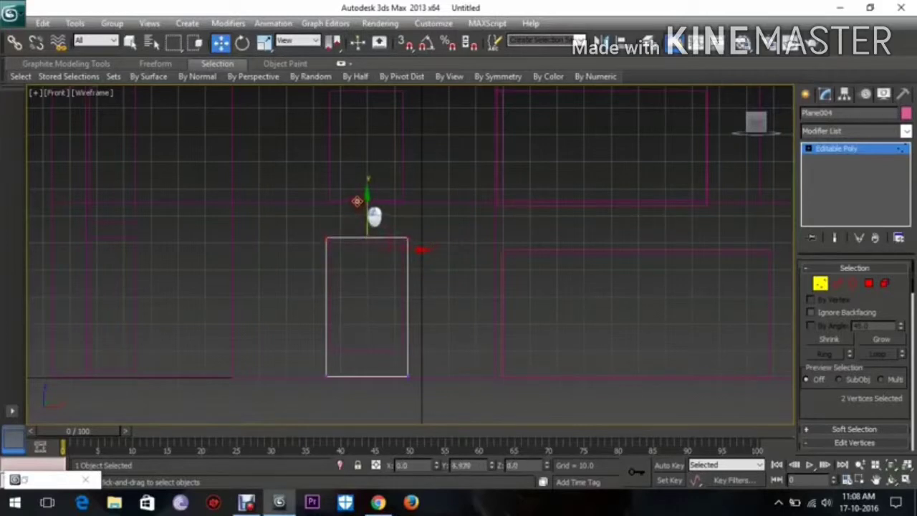
{"action": "left_click_drag", "start_coordinate": [292, 336], "coordinate": [436, 405]}
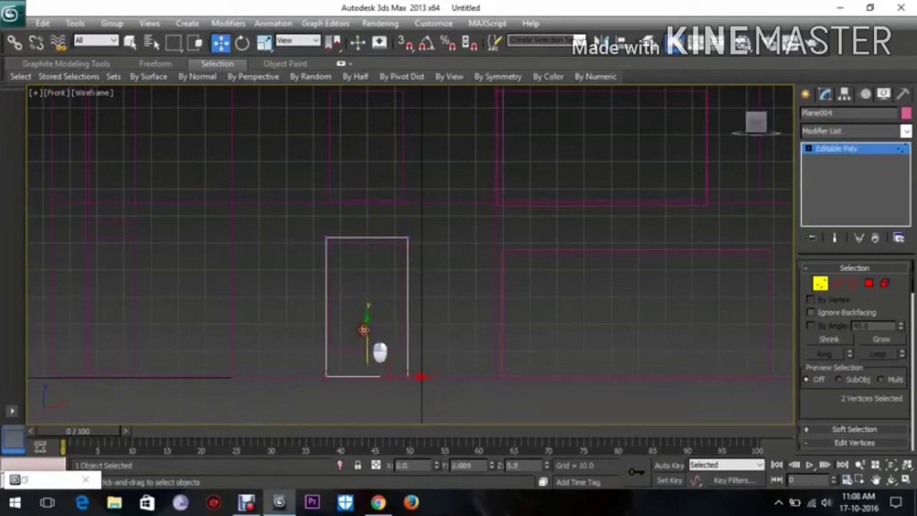
{"action": "left_click_drag", "start_coordinate": [379, 351], "coordinate": [370, 312]}
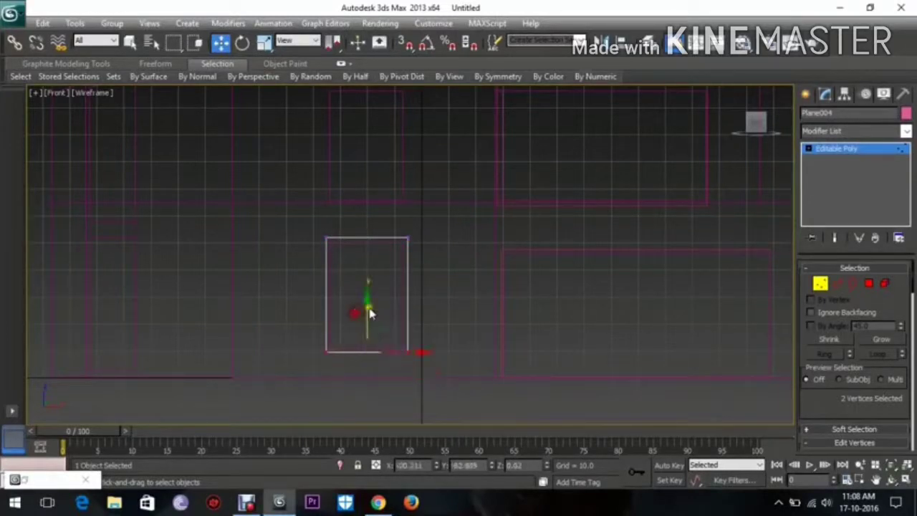
{"action": "left_click_drag", "start_coordinate": [432, 285], "coordinate": [477, 382]}
{"action": "left_click_drag", "start_coordinate": [380, 210], "coordinate": [470, 381]}
{"action": "left_click_drag", "start_coordinate": [444, 304], "coordinate": [437, 298]}
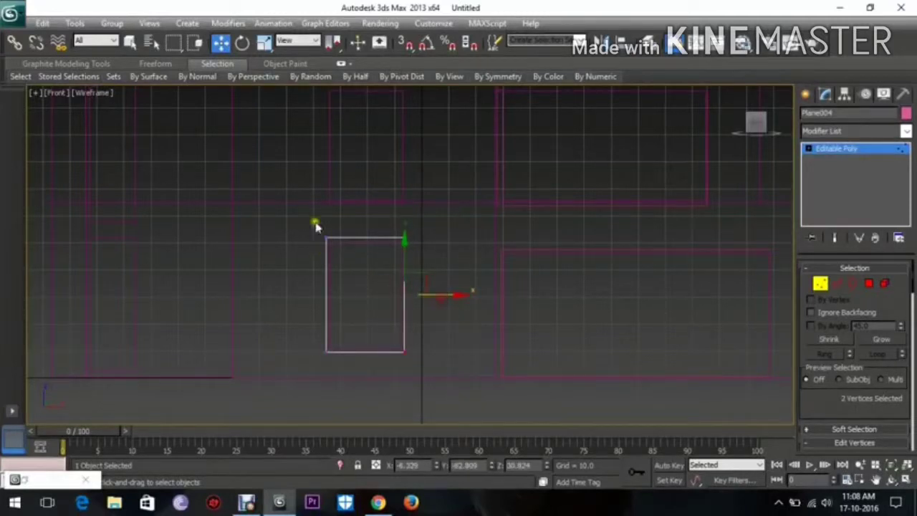
{"action": "left_click", "coordinate": [805, 95]}
Return to the shaded perspective view and save the scene as "modren home".
{"action": "middle_click_drag", "start_coordinate": [678, 193], "coordinate": [540, 299]}
{"action": "key", "text": "p"}
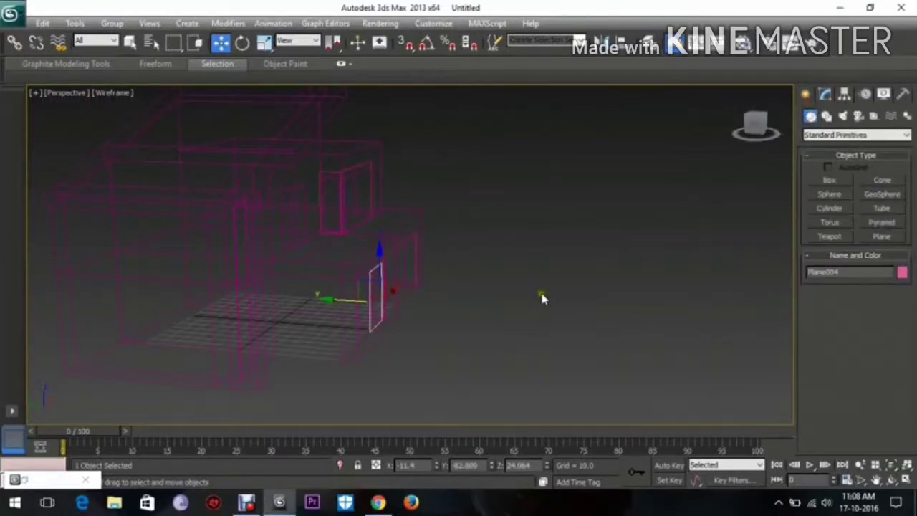
{"action": "key", "text": "F3"}
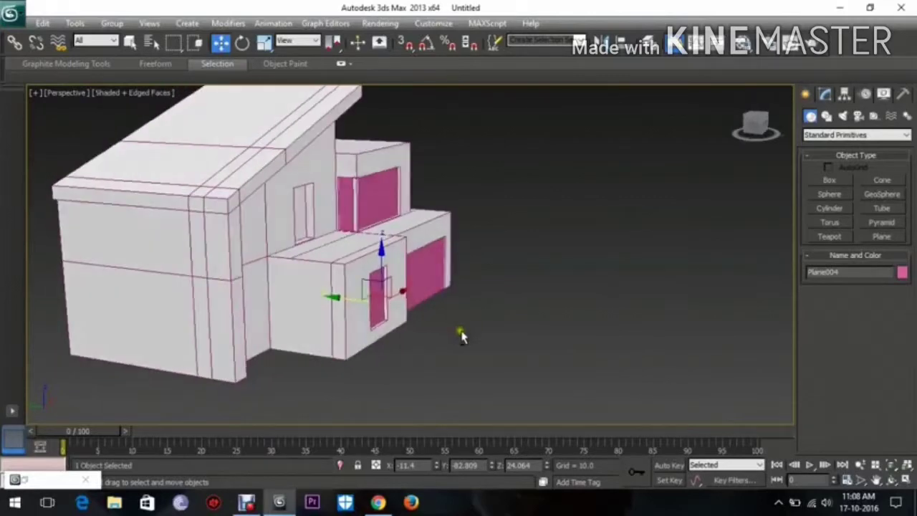
{"action": "scroll", "coordinate": [462, 335], "scroll_direction": "up", "scroll_amount": 3}
{"action": "key", "text": "ctrl+s"}
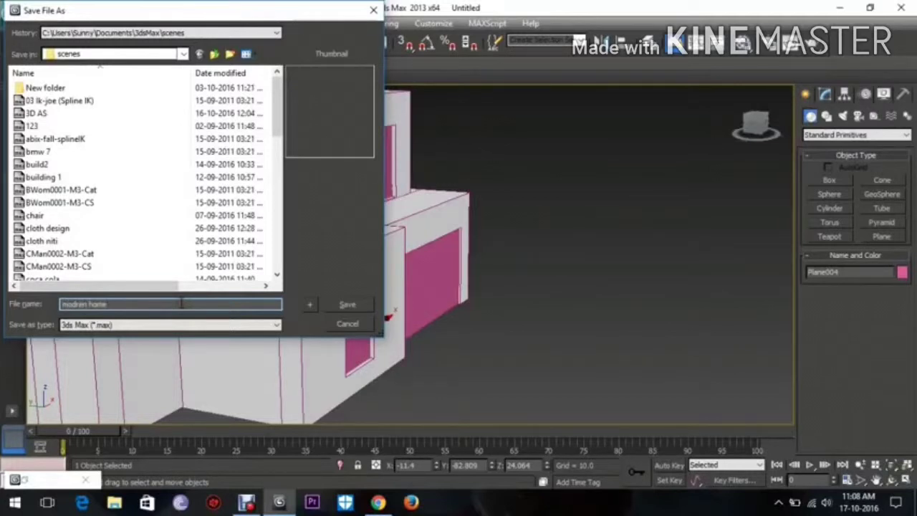
{"action": "key", "text": "Return"}
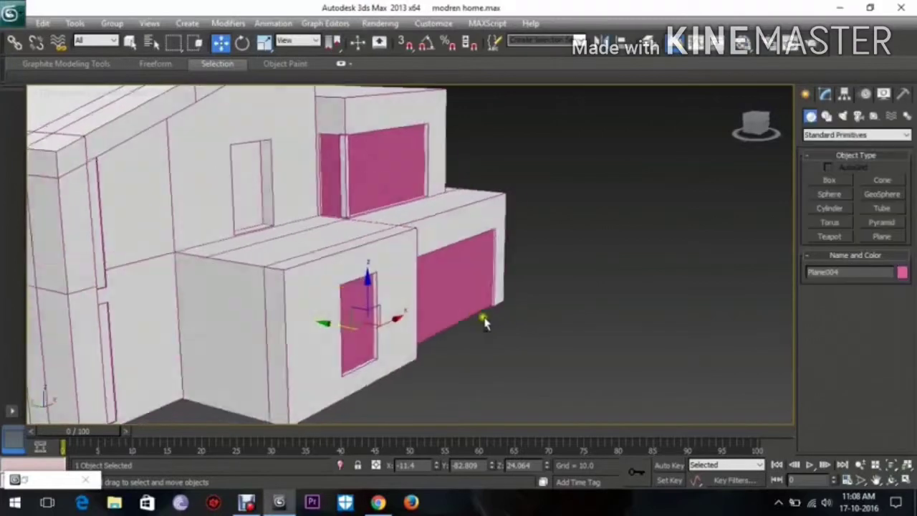
Copy the window plane up to about Z 78.2 and move it back to about Y -24.3, behind the upper-floor window opening.
{"action": "middle_click_drag", "start_coordinate": [484, 322], "coordinate": [445, 332], "text": "alt"}
{"action": "left_click_drag", "start_coordinate": [333, 320], "coordinate": [334, 321]}
{"action": "middle_click_drag", "start_coordinate": [350, 335], "coordinate": [453, 331], "text": "alt"}
{"action": "left_click_drag", "start_coordinate": [367, 294], "coordinate": [380, 174], "text": "shift"}
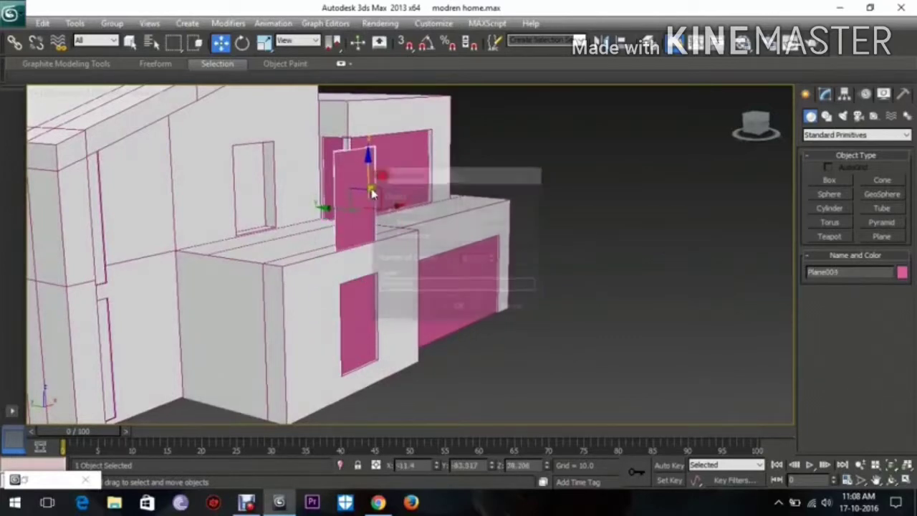
{"action": "left_click", "coordinate": [447, 302]}
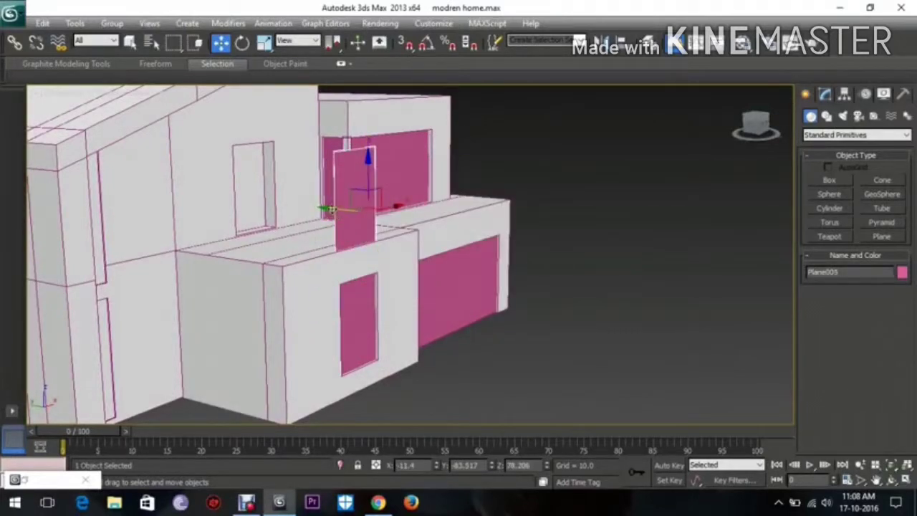
{"action": "mouse_move", "coordinate": [328, 209]}
{"action": "left_mouse_down"}
{"action": "mouse_move", "coordinate": [237, 199]}
{"action": "mouse_move", "coordinate": [247, 200]}
{"action": "mouse_move", "coordinate": [227, 185]}
{"action": "left_mouse_up"}
{"action": "middle_click_drag", "start_coordinate": [311, 232], "coordinate": [500, 232], "text": "alt"}
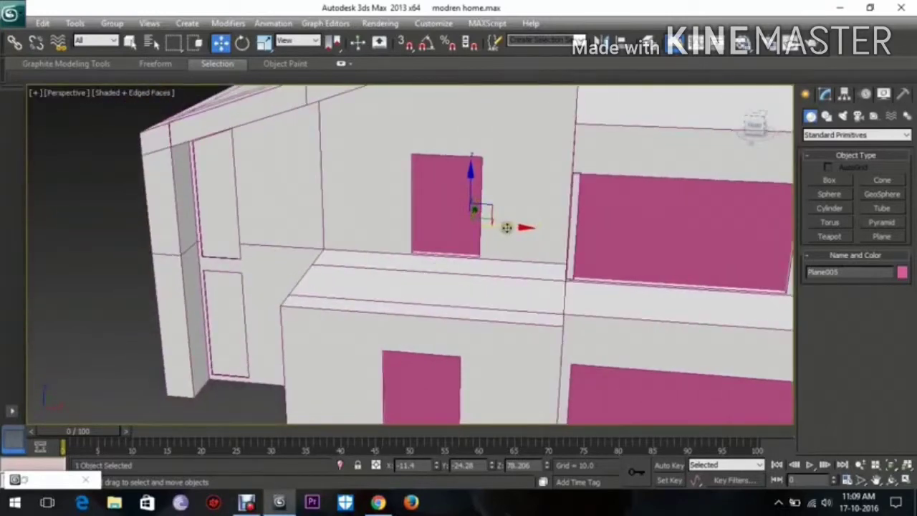
Copy the upper window plane along X to about -118.8 and bring it forward to about Y -50.3, beside the narrow corner openings.
{"action": "left_click_drag", "start_coordinate": [506, 228], "coordinate": [258, 221], "text": "shift"}
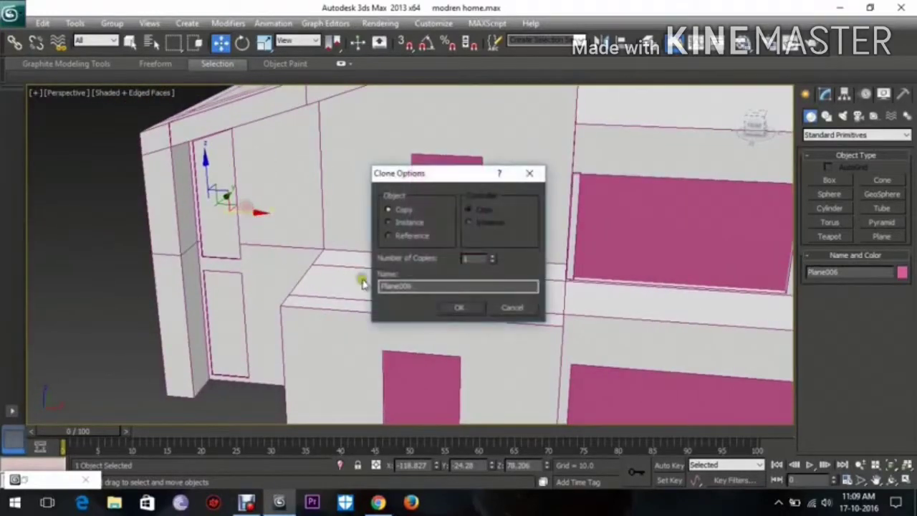
{"action": "left_click", "coordinate": [444, 308]}
{"action": "mouse_move", "coordinate": [430, 311]}
{"action": "middle_mouse_down", "text": "alt"}
{"action": "mouse_move", "coordinate": [337, 305]}
{"action": "mouse_move", "coordinate": [376, 304]}
{"action": "middle_mouse_up", "text": "alt"}
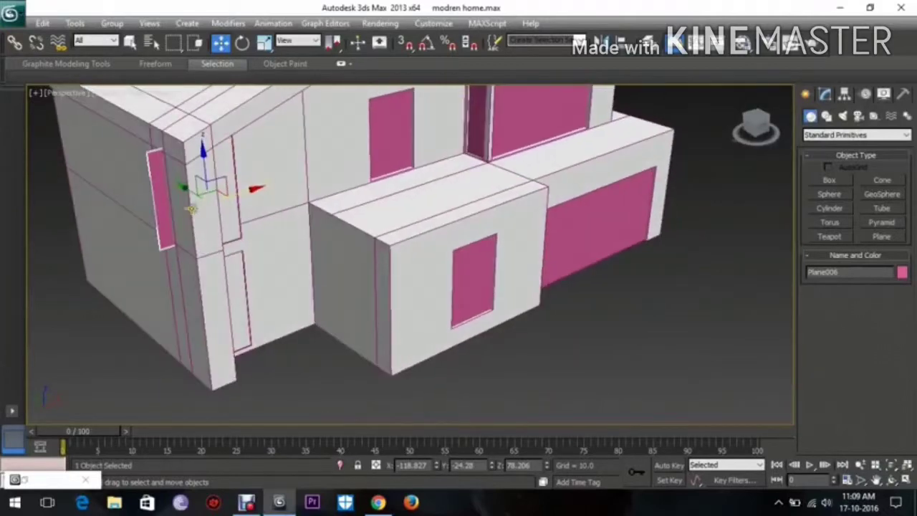
{"action": "left_click_drag", "start_coordinate": [197, 193], "coordinate": [200, 195]}
{"action": "middle_click_drag", "start_coordinate": [301, 211], "coordinate": [291, 281], "text": "alt"}
{"action": "scroll", "coordinate": [187, 227], "scroll_direction": "up", "scroll_amount": 4}
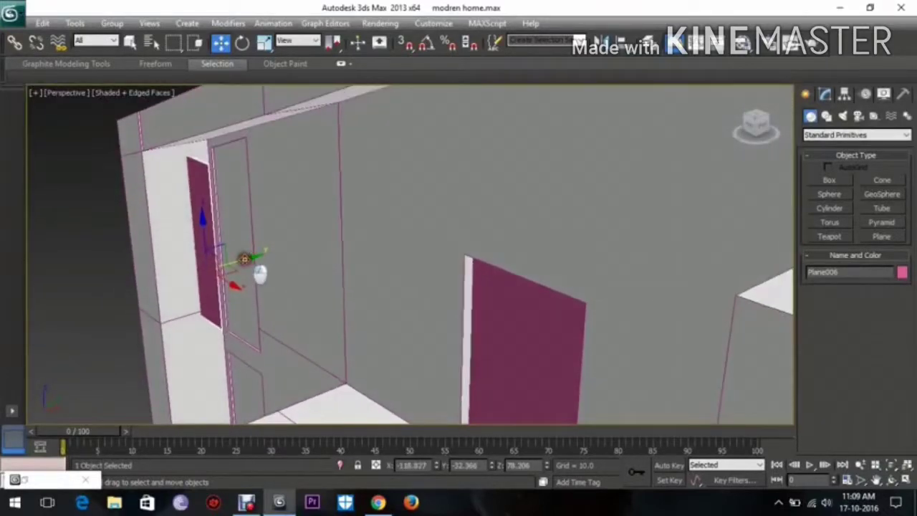
{"action": "left_click_drag", "start_coordinate": [259, 274], "coordinate": [203, 274]}
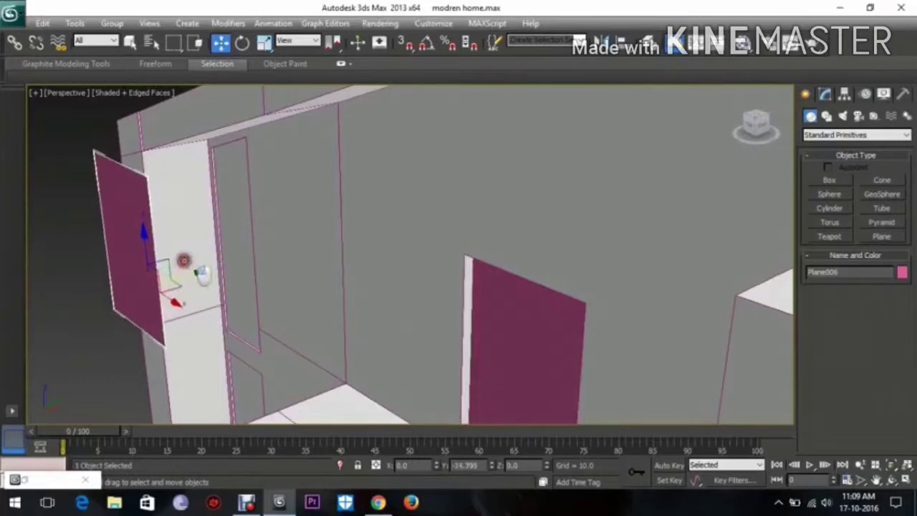
Select the house's upper and lower narrow window polygons beside the corner pillar and push them inward along Y to deepen the recesses.
{"action": "middle_click_drag", "start_coordinate": [288, 289], "coordinate": [318, 218], "text": "alt"}
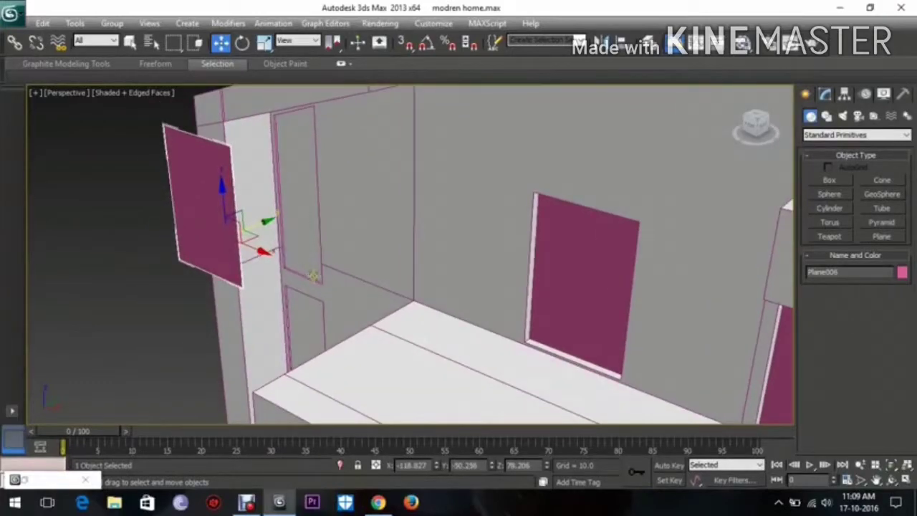
{"action": "middle_click_drag", "start_coordinate": [313, 276], "coordinate": [317, 292], "text": "alt"}
{"action": "left_click", "coordinate": [371, 233]}
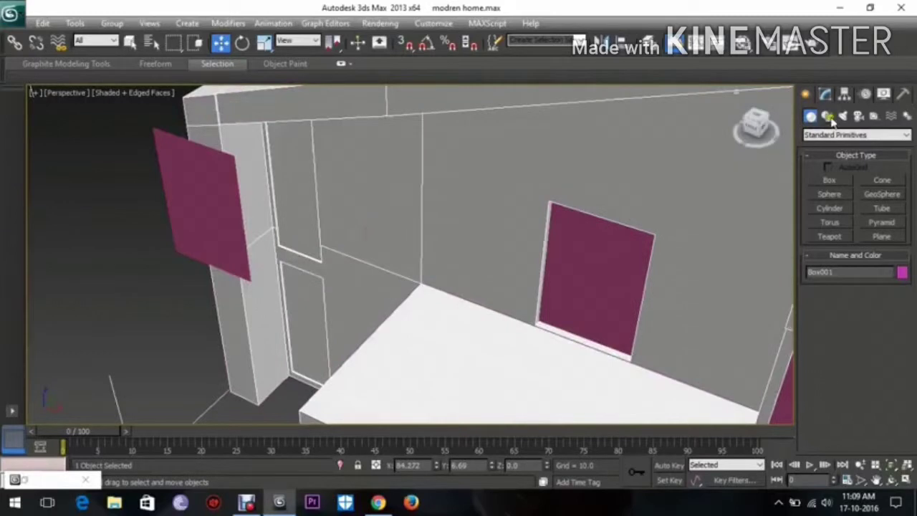
{"action": "left_click", "coordinate": [826, 91]}
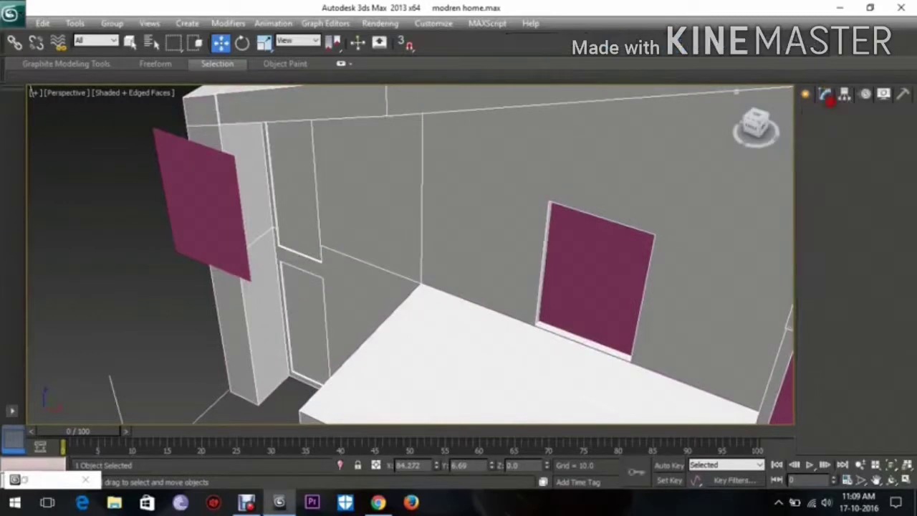
{"action": "left_click", "coordinate": [867, 283]}
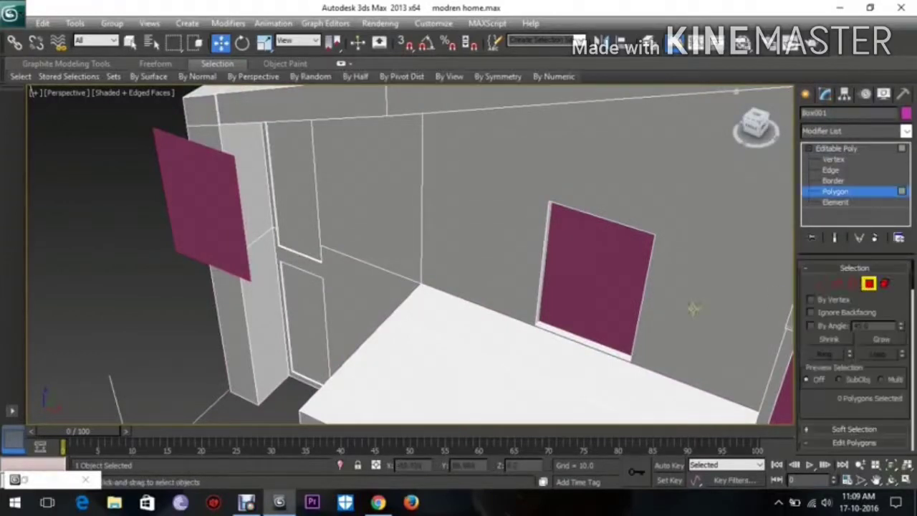
{"action": "left_click", "coordinate": [285, 223]}
{"action": "left_click", "coordinate": [305, 330], "text": "ctrl"}
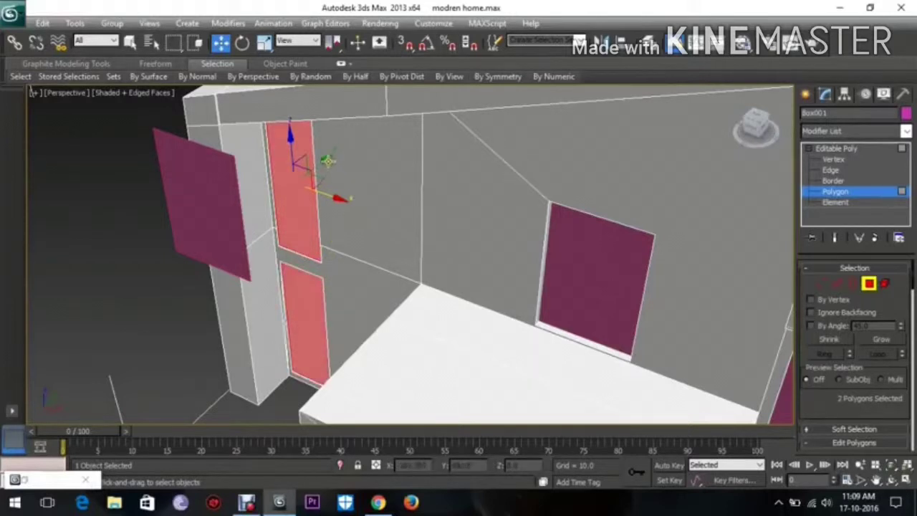
{"action": "left_click_drag", "start_coordinate": [343, 174], "coordinate": [349, 169]}
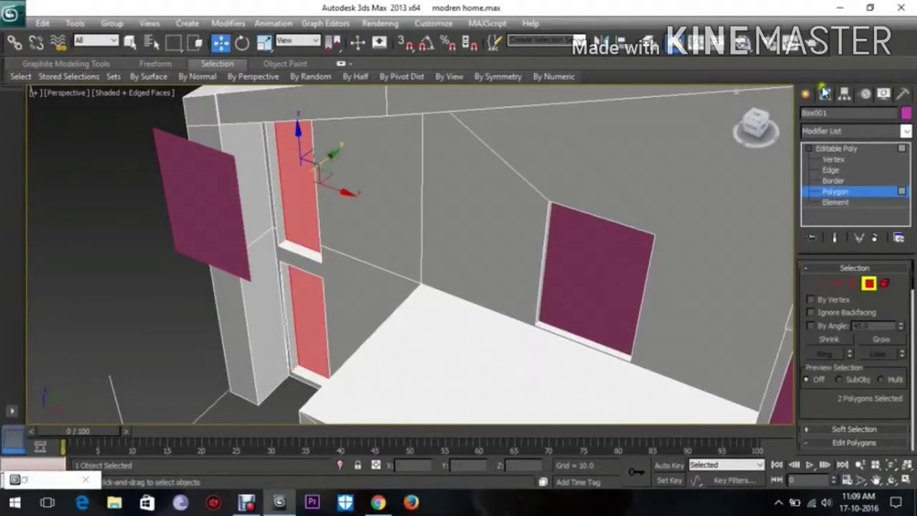
Leave polygon editing and move the copied plane into the upper narrow opening at about X -108.3 and Y -28.3.
{"action": "left_click", "coordinate": [805, 94]}
{"action": "left_click", "coordinate": [180, 209]}
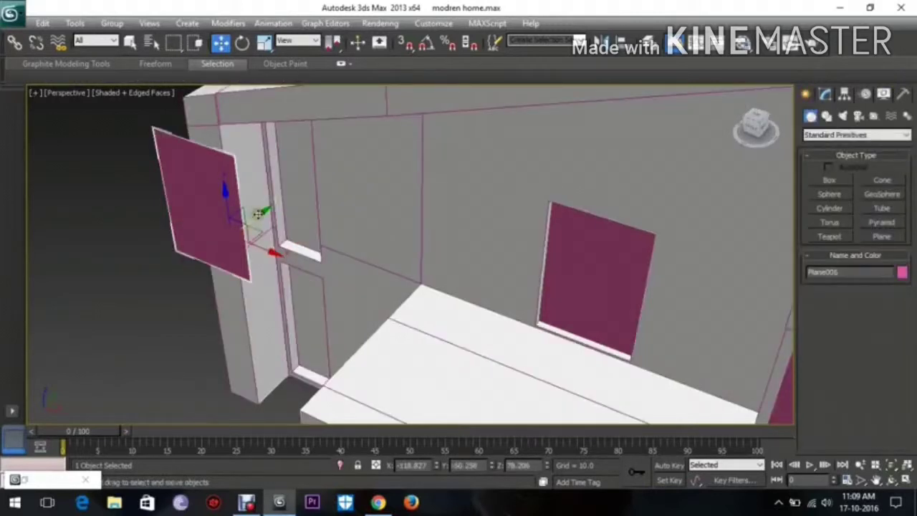
{"action": "left_click_drag", "start_coordinate": [258, 213], "coordinate": [335, 224]}
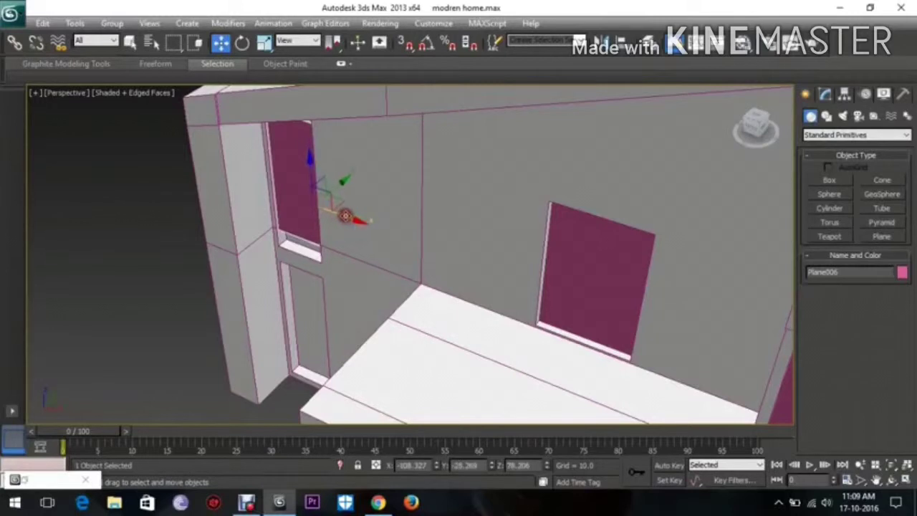
In the front wireframe view, edit the plane's vertices and raise its top two vertices to about Z 114.8.
{"action": "key", "text": "f"}
{"action": "middle_click_drag", "start_coordinate": [405, 223], "coordinate": [470, 220]}
{"action": "key", "text": "F3"}
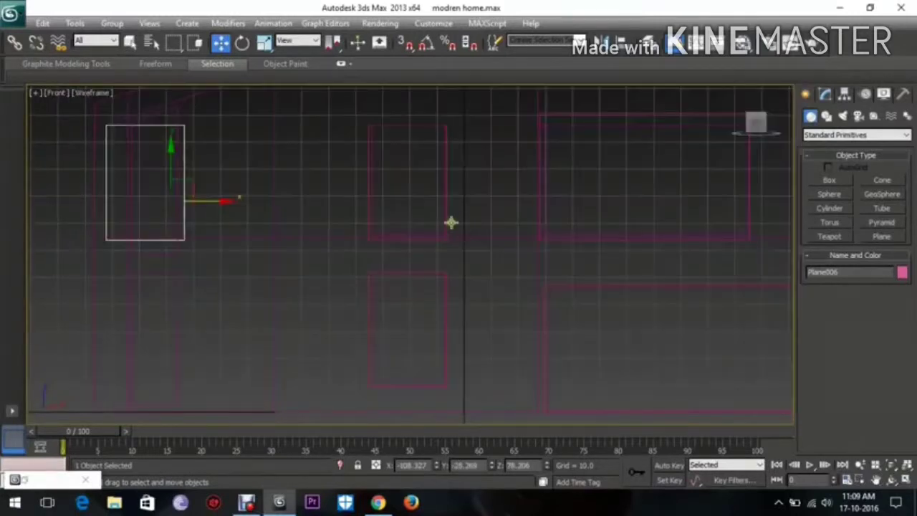
{"action": "middle_click_drag", "start_coordinate": [289, 216], "coordinate": [345, 241]}
{"action": "left_click", "coordinate": [823, 99]}
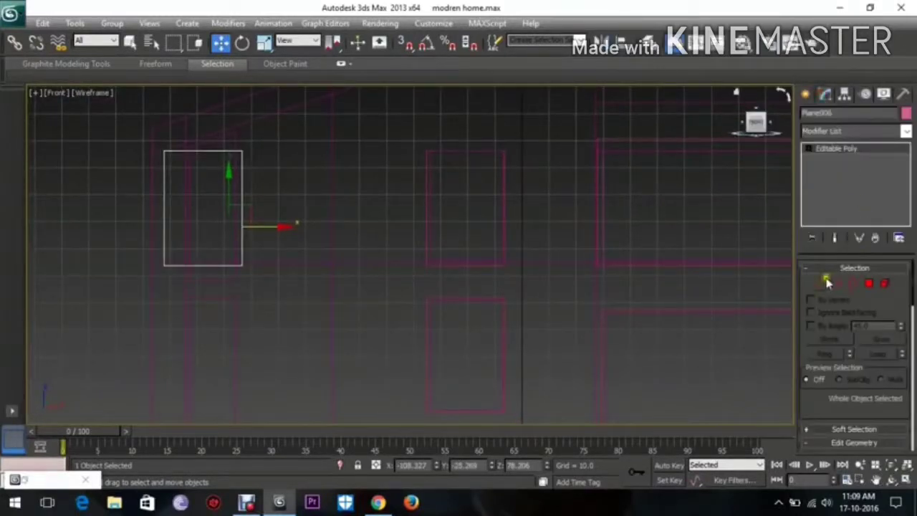
{"action": "left_click", "coordinate": [823, 283]}
{"action": "middle_click_drag", "start_coordinate": [264, 199], "coordinate": [322, 237]}
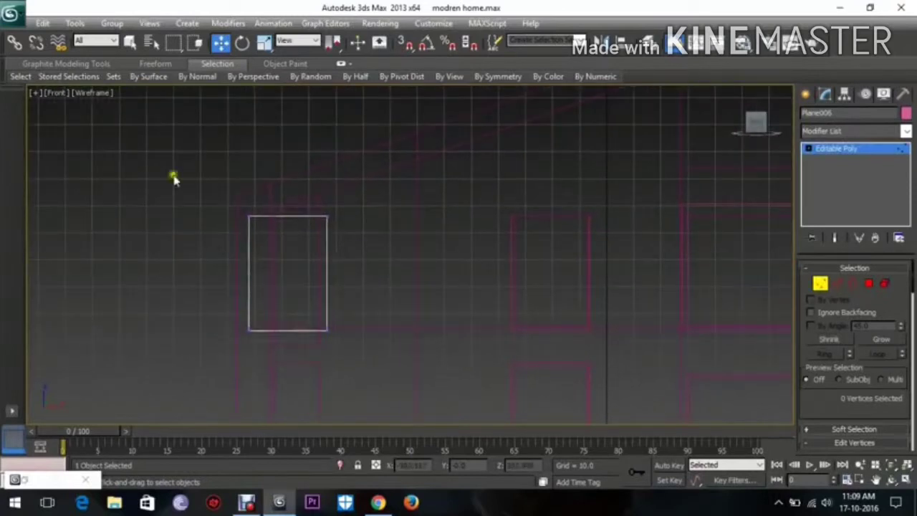
{"action": "left_click_drag", "start_coordinate": [231, 191], "coordinate": [368, 226]}
{"action": "left_click_drag", "start_coordinate": [289, 185], "coordinate": [284, 159]}
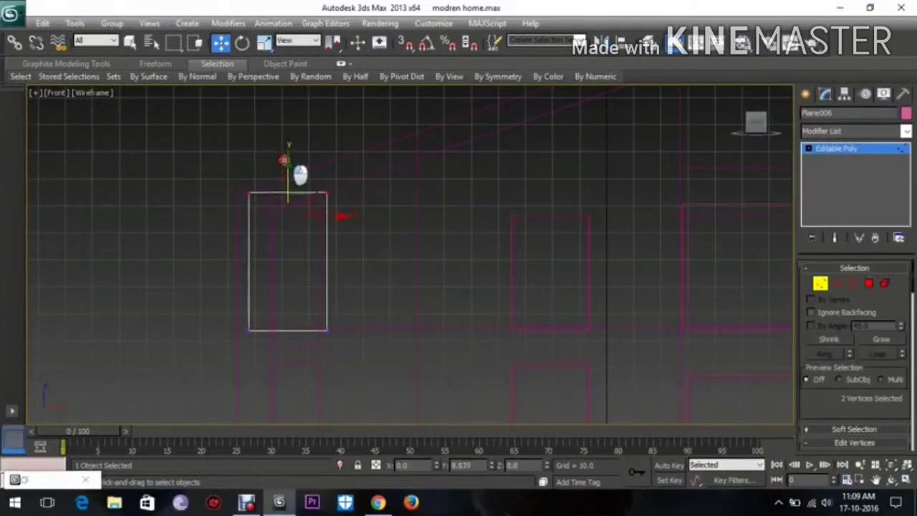
Move the plane's two left vertices inward to about X -123.8, in line with the narrow opening's left edge.
{"action": "scroll", "coordinate": [305, 190], "scroll_direction": "up", "scroll_amount": 2}
{"action": "middle_click_drag", "start_coordinate": [318, 205], "coordinate": [394, 196]}
{"action": "scroll", "coordinate": [393, 178], "scroll_direction": "down", "scroll_amount": 1}
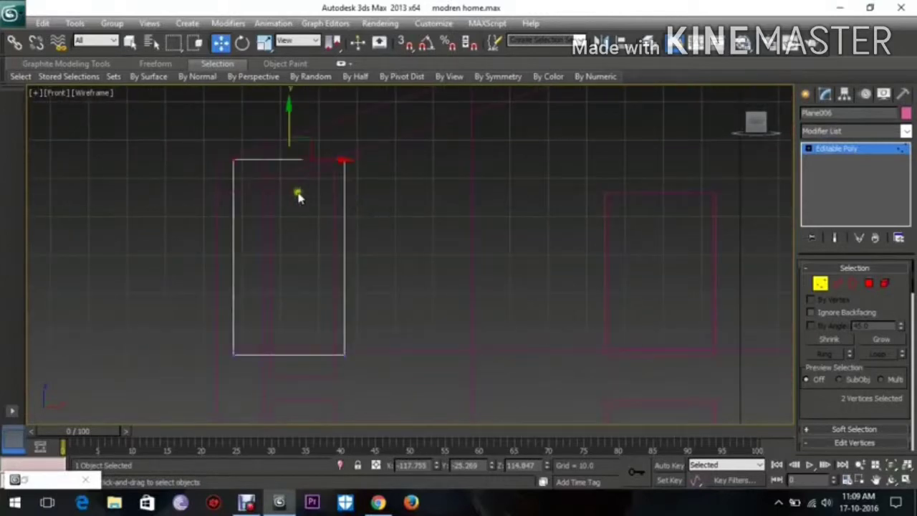
{"action": "left_click_drag", "start_coordinate": [169, 129], "coordinate": [272, 397]}
{"action": "left_click_drag", "start_coordinate": [273, 259], "coordinate": [306, 262]}
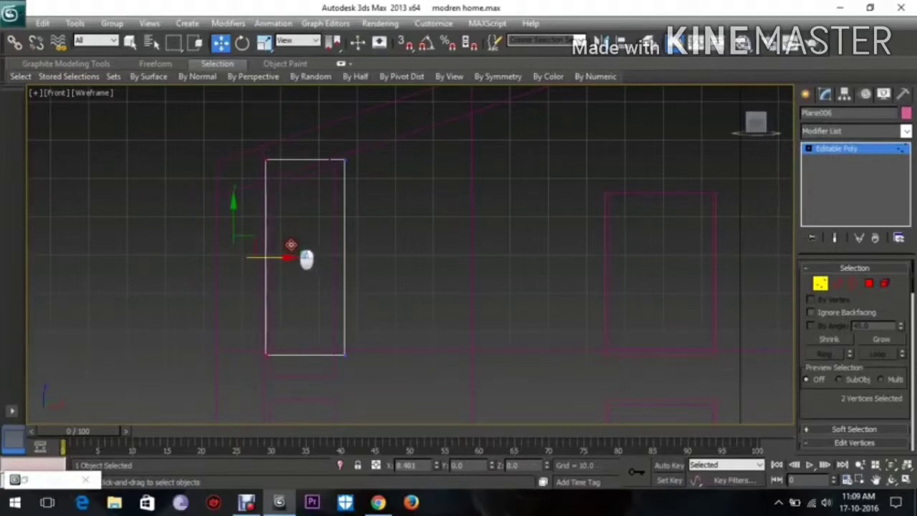
Lower the plane's two bottom vertices to about Z 56.8, below the upper narrow opening, and leave vertex editing.
{"action": "left_click_drag", "start_coordinate": [251, 334], "coordinate": [375, 391]}
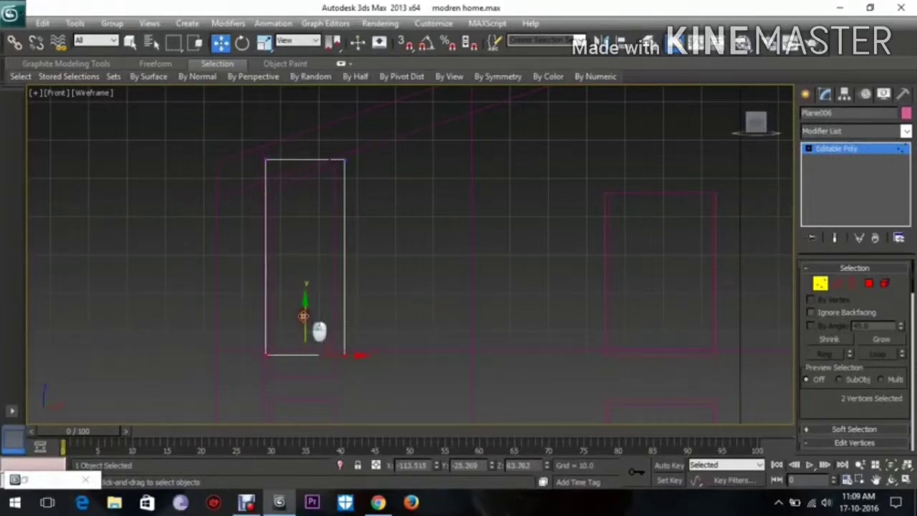
{"action": "left_click_drag", "start_coordinate": [317, 331], "coordinate": [328, 362]}
{"action": "middle_click_drag", "start_coordinate": [408, 329], "coordinate": [459, 204]}
{"action": "scroll", "coordinate": [541, 265], "scroll_direction": "down", "scroll_amount": 2}
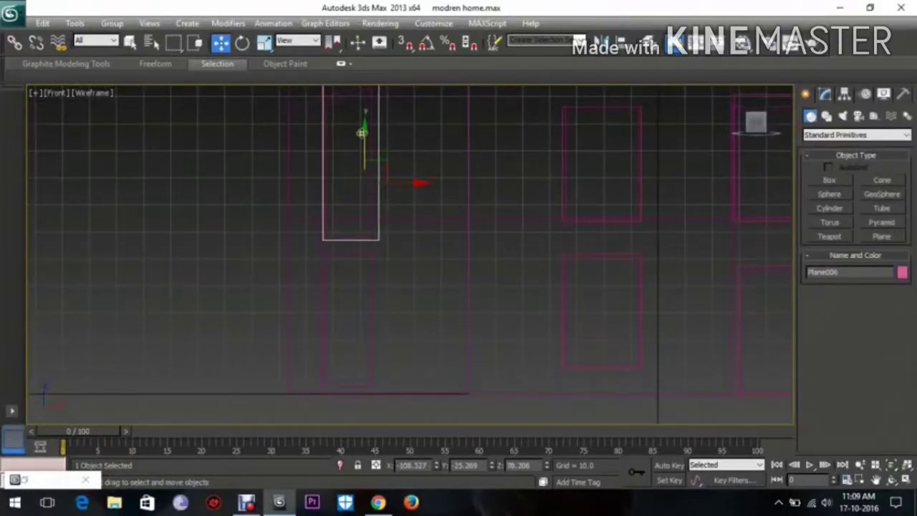
Copy the plane down over the lower narrow opening at about Z 22.8 and lower the copy's top vertices to about Z 53.7.
{"action": "mouse_move", "coordinate": [362, 132]}
{"action": "left_mouse_down", "text": "shift"}
{"action": "mouse_move", "coordinate": [378, 165]}
{"action": "mouse_move", "coordinate": [379, 266]}
{"action": "mouse_move", "coordinate": [403, 293]}
{"action": "left_mouse_up", "text": "shift"}
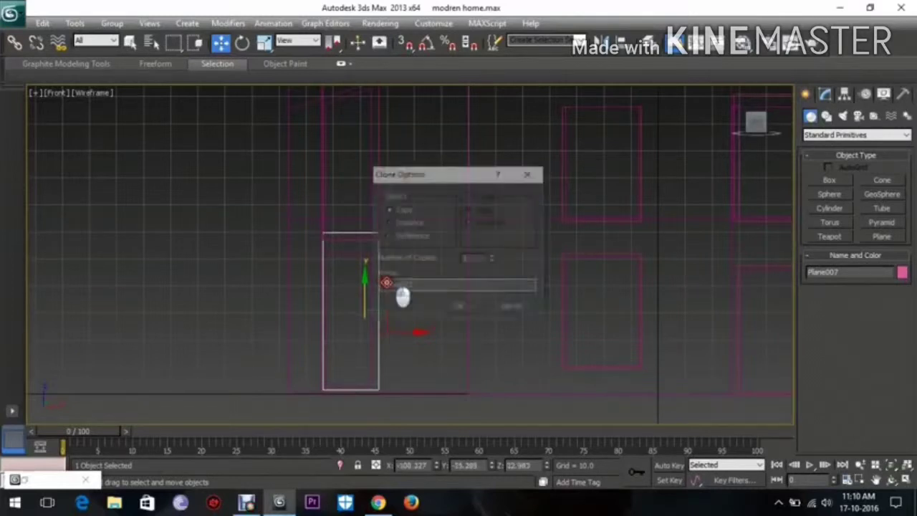
{"action": "left_click", "coordinate": [462, 307]}
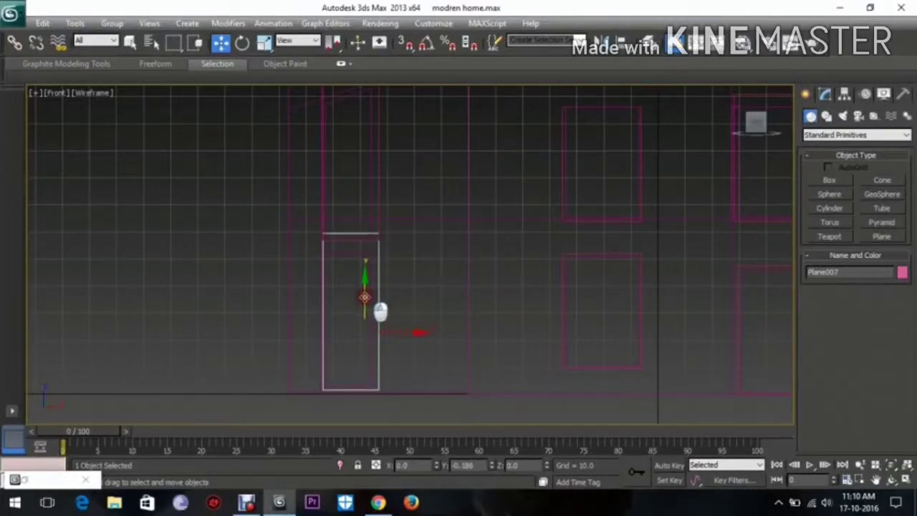
{"action": "left_click", "coordinate": [824, 94]}
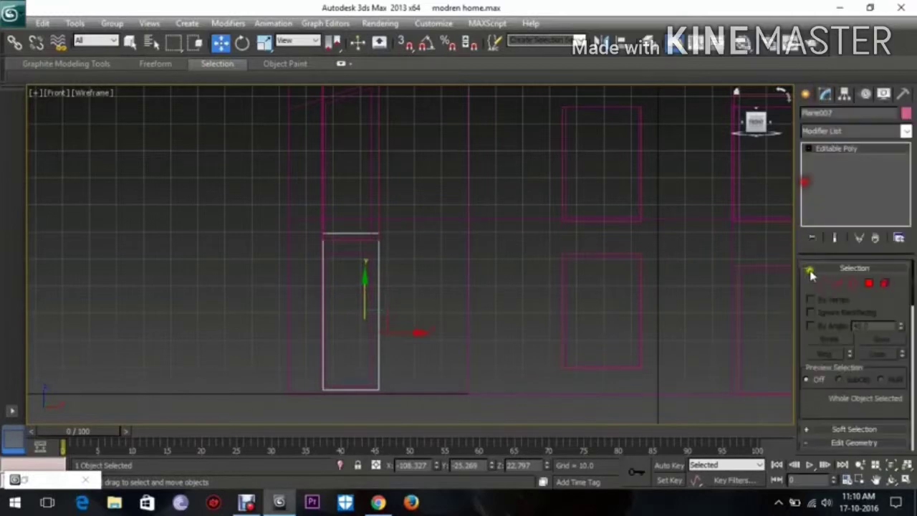
{"action": "left_click", "coordinate": [819, 287]}
{"action": "left_click_drag", "start_coordinate": [257, 213], "coordinate": [431, 262]}
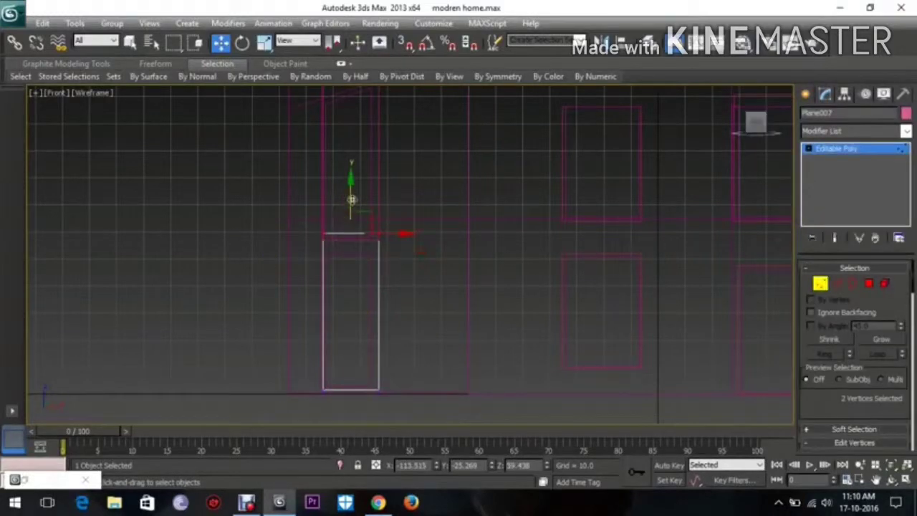
{"action": "left_click_drag", "start_coordinate": [351, 200], "coordinate": [370, 225]}
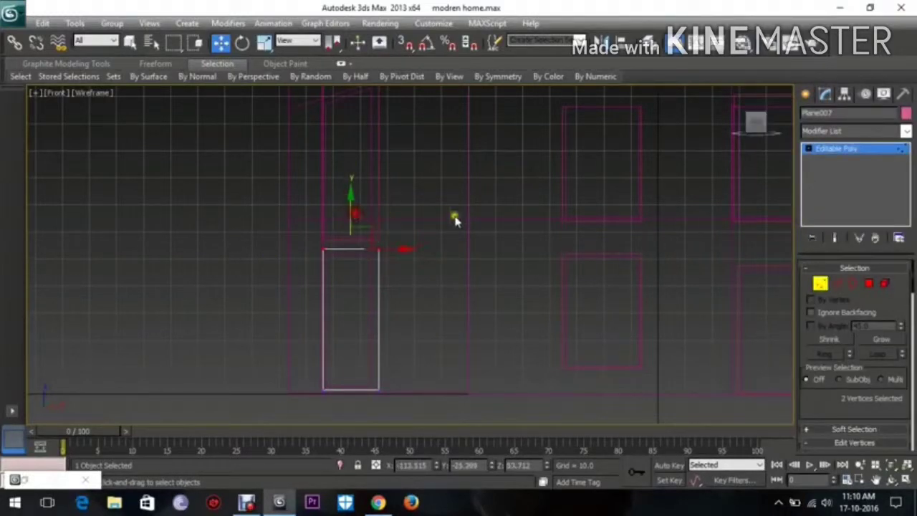
Pull the lower plane's right vertices inward to the narrow opening's right edge and leave vertex editing.
{"action": "left_click_drag", "start_coordinate": [437, 247], "coordinate": [376, 415]}
{"action": "left_click_drag", "start_coordinate": [432, 331], "coordinate": [411, 318]}
{"action": "left_click", "coordinate": [433, 224]}
{"action": "middle_click_drag", "start_coordinate": [432, 194], "coordinate": [421, 303]}
{"action": "scroll", "coordinate": [421, 304], "scroll_direction": "down", "scroll_amount": 2}
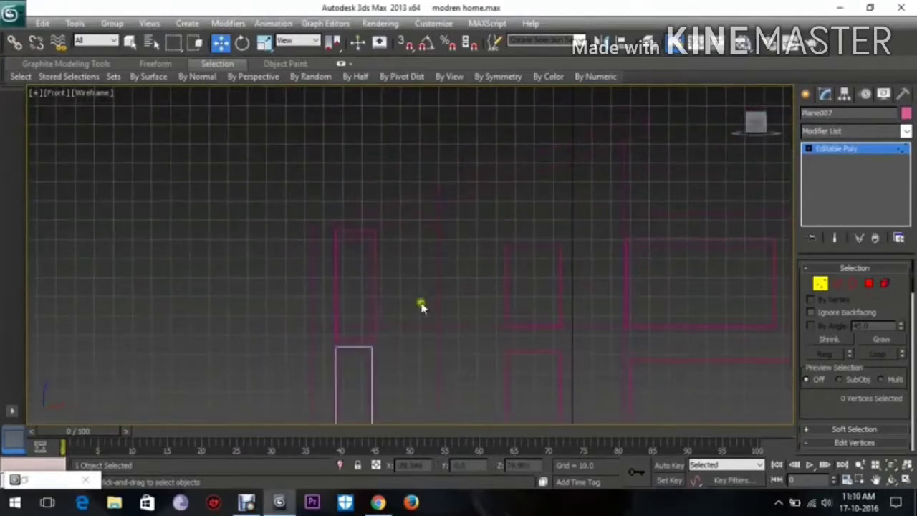
{"action": "left_click", "coordinate": [805, 94]}
Select the upper narrow plane and raise its bottom two vertices to about Z 57.4.
{"action": "left_click", "coordinate": [373, 280]}
{"action": "scroll", "coordinate": [379, 278], "scroll_direction": "up", "scroll_amount": 2}
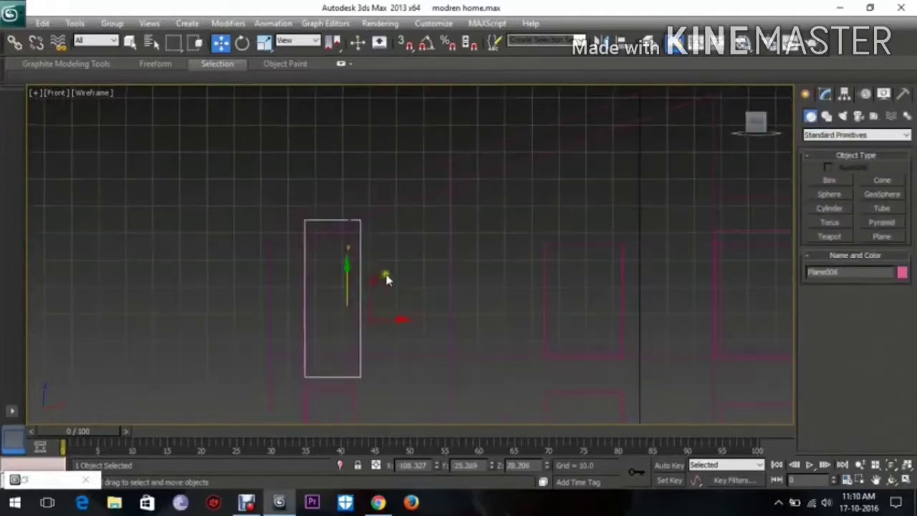
{"action": "middle_click_drag", "start_coordinate": [386, 276], "coordinate": [402, 257]}
{"action": "left_click", "coordinate": [824, 94]}
{"action": "left_click", "coordinate": [820, 282]}
{"action": "scroll", "coordinate": [370, 309], "scroll_direction": "up", "scroll_amount": 2}
{"action": "left_click_drag", "start_coordinate": [308, 323], "coordinate": [425, 405]}
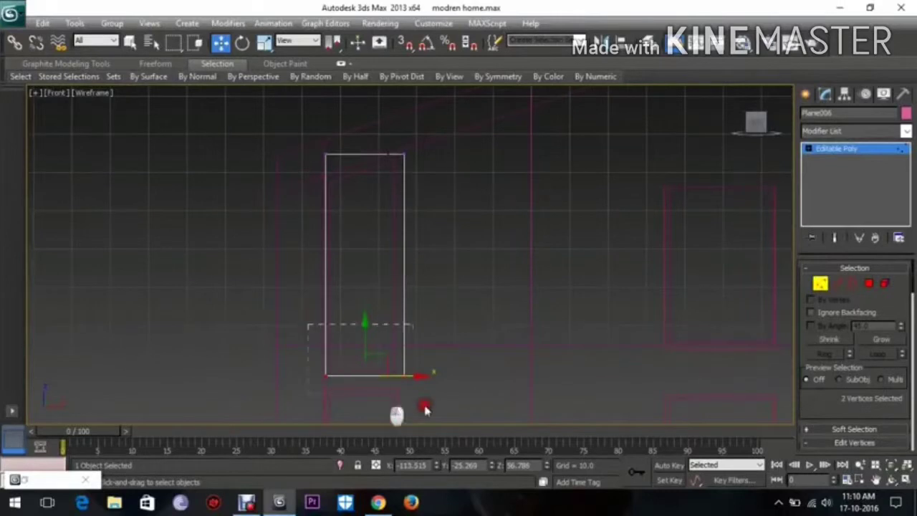
{"action": "scroll", "coordinate": [431, 387], "scroll_direction": "up", "scroll_amount": 2}
{"action": "middle_click_drag", "start_coordinate": [431, 387], "coordinate": [451, 381]}
{"action": "left_click_drag", "start_coordinate": [366, 387], "coordinate": [365, 383]}
{"action": "scroll", "coordinate": [332, 341], "scroll_direction": "down", "scroll_amount": 2}
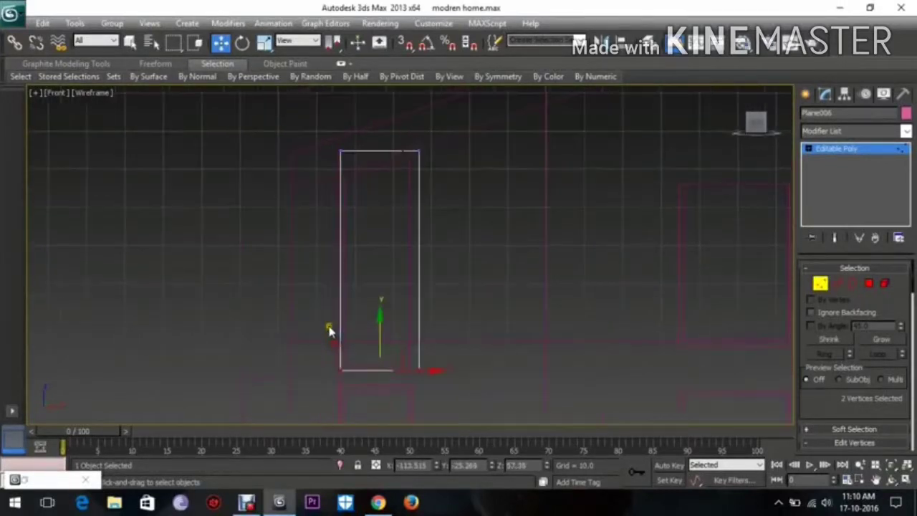
Pull the upper plane's two right vertices inward to the narrow opening's right edge.
{"action": "left_click_drag", "start_coordinate": [302, 129], "coordinate": [369, 321]}
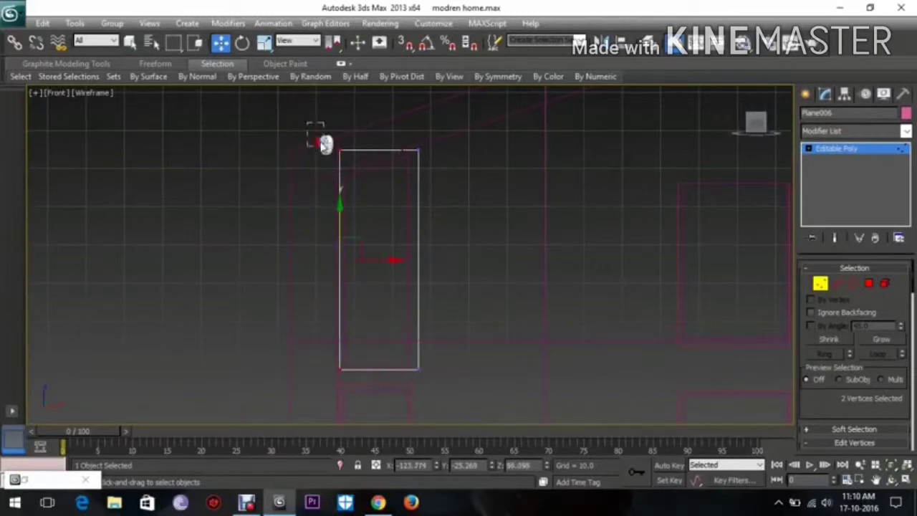
{"action": "left_click_drag", "start_coordinate": [324, 144], "coordinate": [341, 171]}
{"action": "scroll", "coordinate": [376, 178], "scroll_direction": "up", "scroll_amount": 2}
{"action": "scroll", "coordinate": [481, 123], "scroll_direction": "down", "scroll_amount": 2}
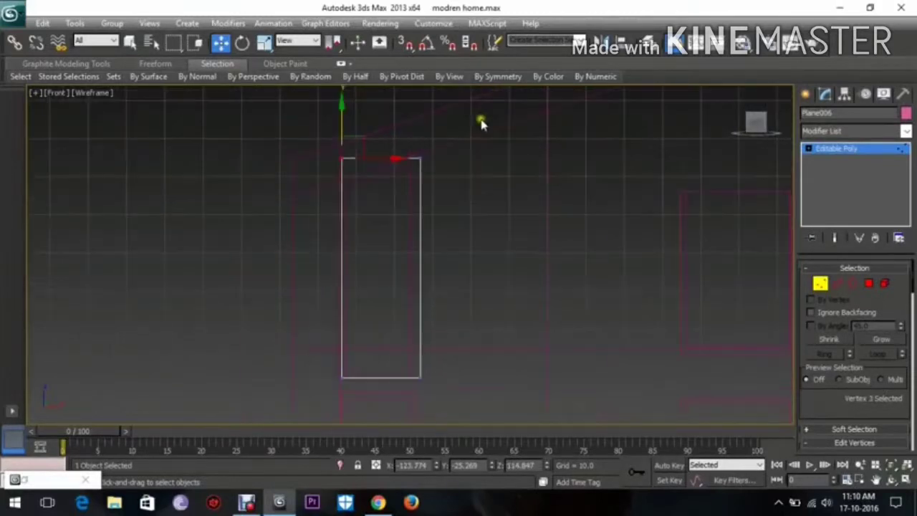
{"action": "left_click_drag", "start_coordinate": [464, 184], "coordinate": [388, 395]}
{"action": "left_click_drag", "start_coordinate": [474, 115], "coordinate": [406, 414]}
{"action": "left_click_drag", "start_coordinate": [454, 272], "coordinate": [449, 266]}
Lower the upper plane's top-left vertex so its top edge follows the roof slope, and return to the shaded perspective view.
{"action": "left_click_drag", "start_coordinate": [292, 138], "coordinate": [345, 171]}
{"action": "left_click_drag", "start_coordinate": [338, 133], "coordinate": [342, 159]}
{"action": "left_click", "coordinate": [808, 95]}
{"action": "key", "text": "p"}
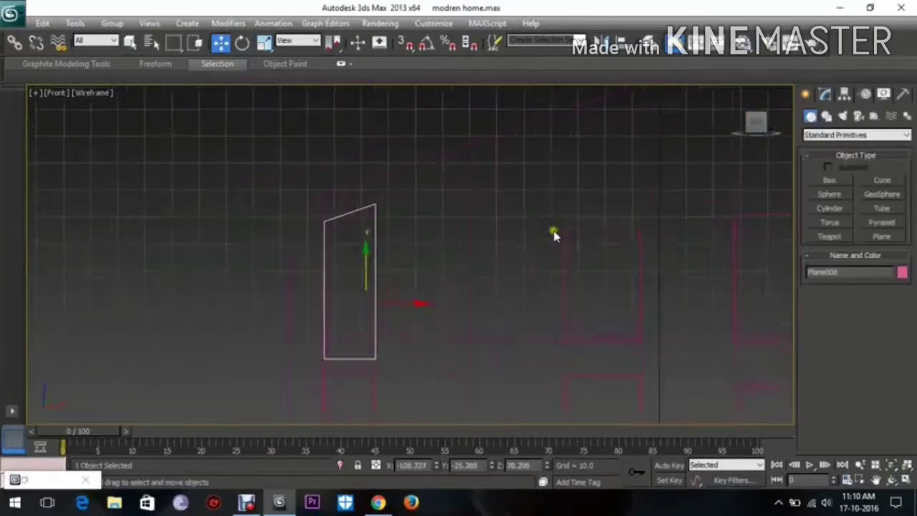
{"action": "scroll", "coordinate": [555, 237], "scroll_direction": "down", "scroll_amount": 2}
{"action": "key", "text": "F3"}
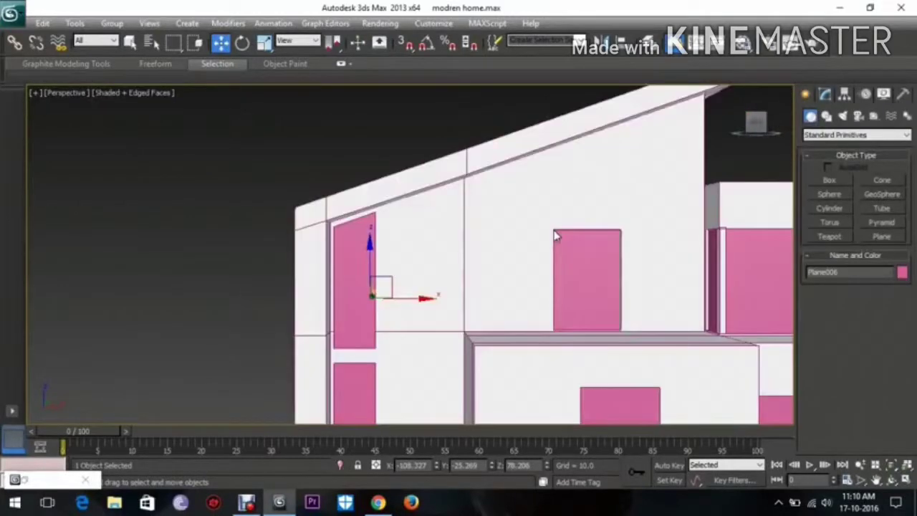
{"action": "mouse_move", "coordinate": [554, 229]}
{"action": "middle_mouse_down", "text": "alt"}
{"action": "mouse_move", "coordinate": [458, 301]}
{"action": "mouse_move", "coordinate": [493, 293]}
{"action": "mouse_move", "coordinate": [464, 286]}
{"action": "mouse_move", "coordinate": [442, 302]}
{"action": "middle_mouse_up", "text": "alt"}
{"action": "scroll", "coordinate": [454, 295], "scroll_direction": "down", "scroll_amount": 3}
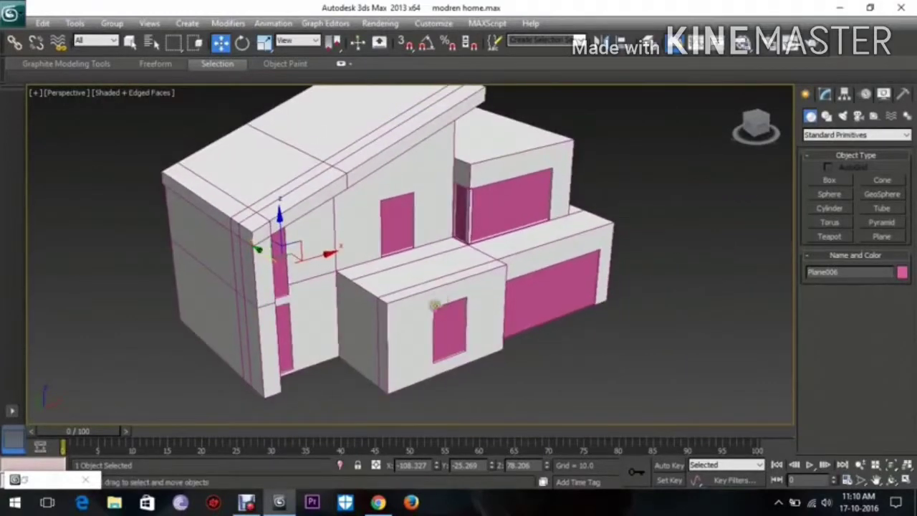
{"action": "left_click", "coordinate": [246, 501]}
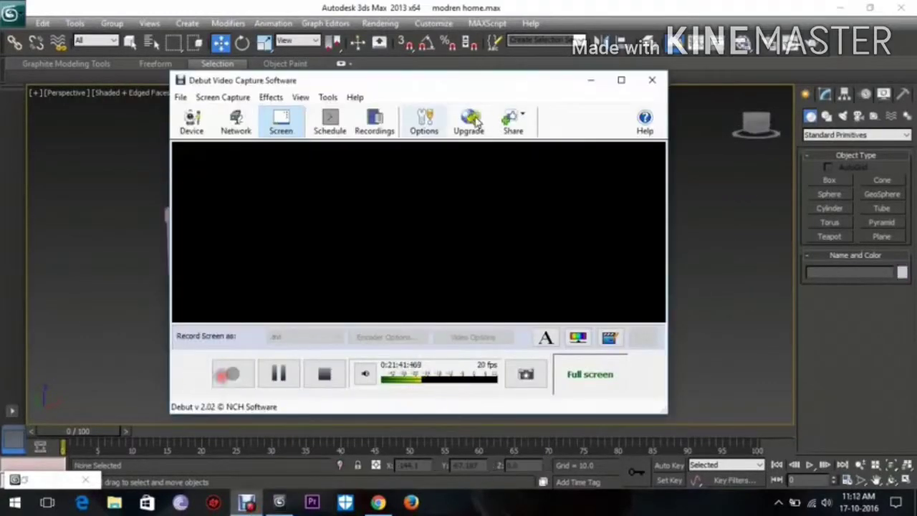
{"action": "left_click", "coordinate": [590, 80]}
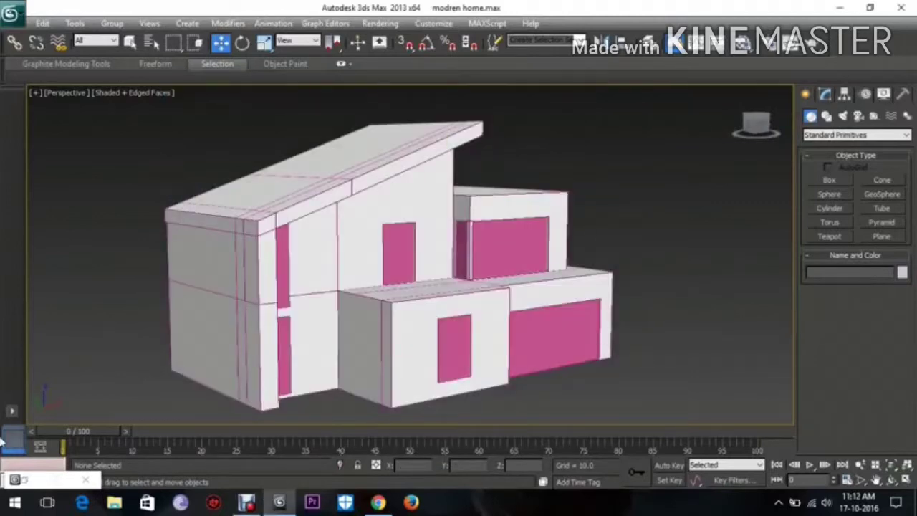
Launch Adobe Photoshop 7.0 and bring its window to the front.
{"action": "left_click", "coordinate": [15, 501]}
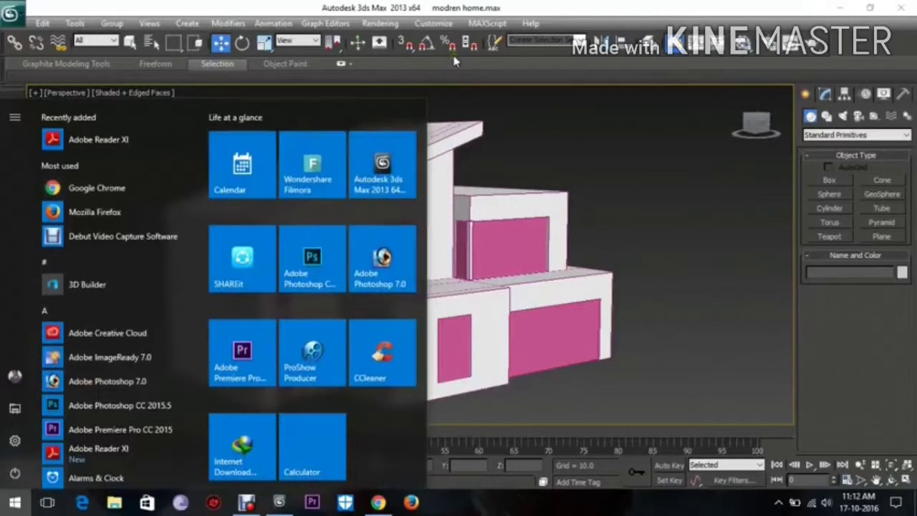
{"action": "left_click", "coordinate": [479, 6]}
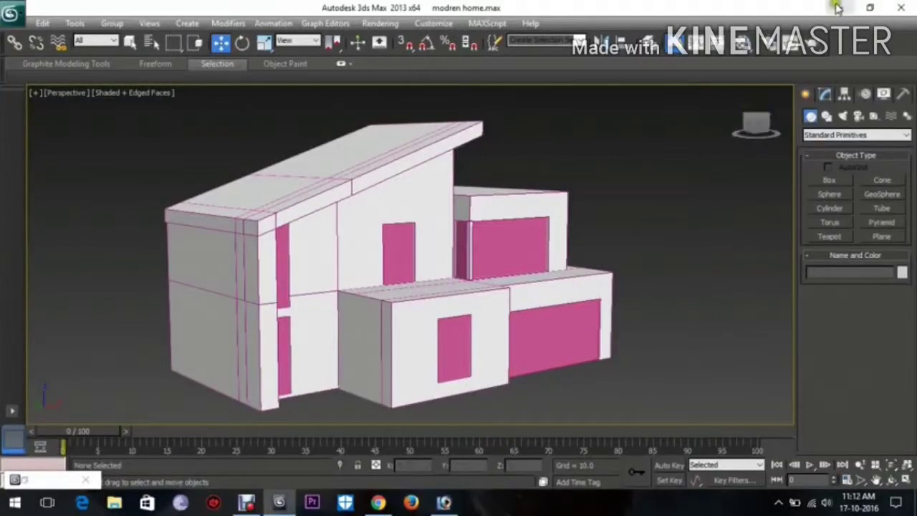
{"action": "left_click", "coordinate": [246, 502]}
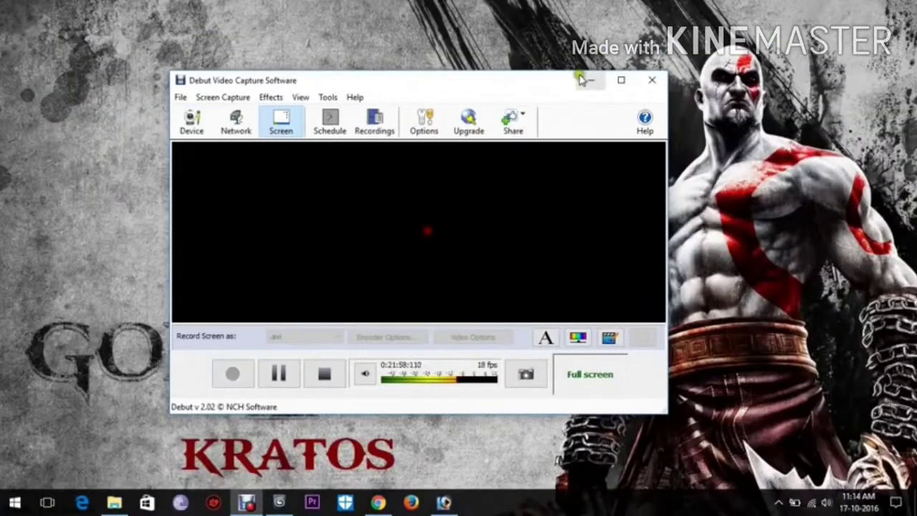
{"action": "left_click", "coordinate": [590, 80]}
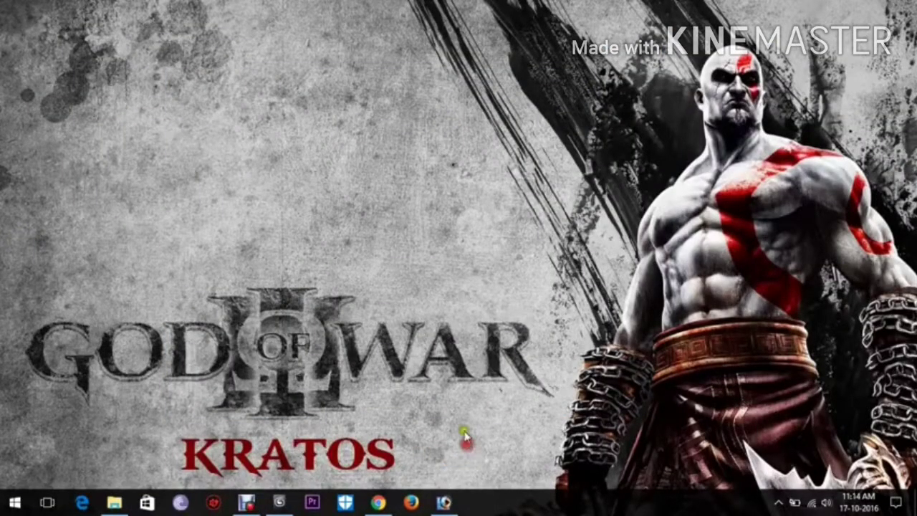
{"action": "left_click", "coordinate": [447, 503]}
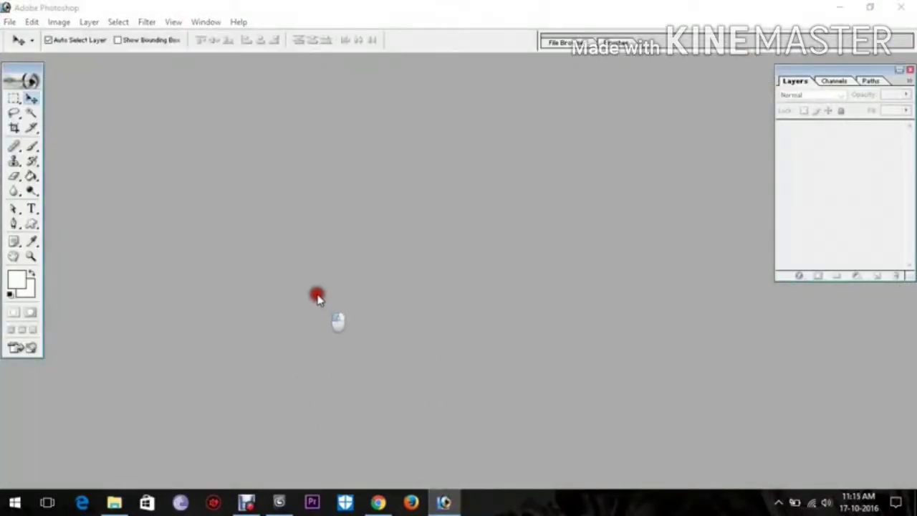
Start opening an image, browse to New folder inside 3ds Max Files in Downloads, and maximize the file dialog.
{"action": "double_click", "coordinate": [289, 256]}
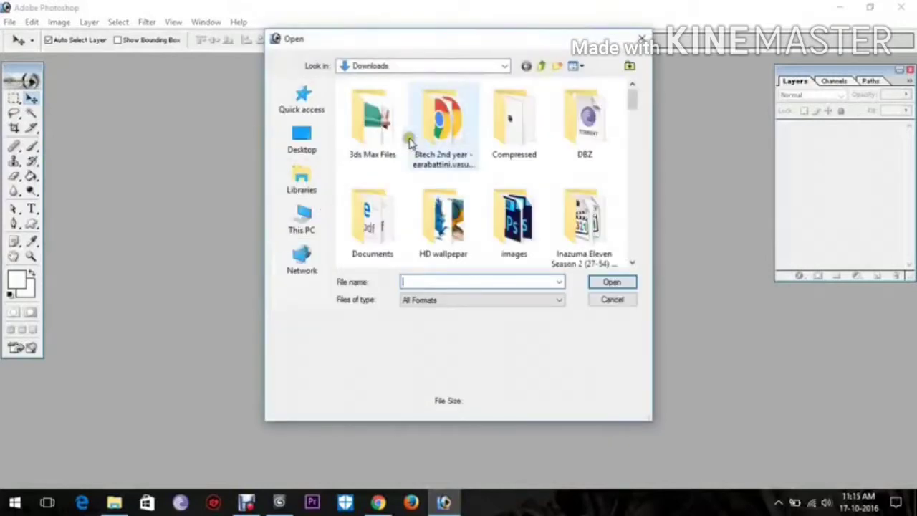
{"action": "double_click", "coordinate": [387, 125]}
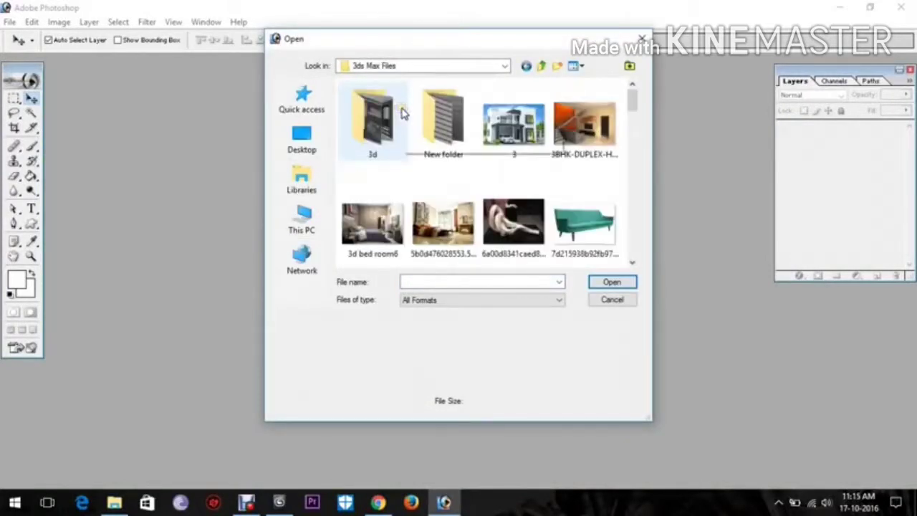
{"action": "left_click", "coordinate": [402, 110]}
{"action": "double_click", "coordinate": [439, 117]}
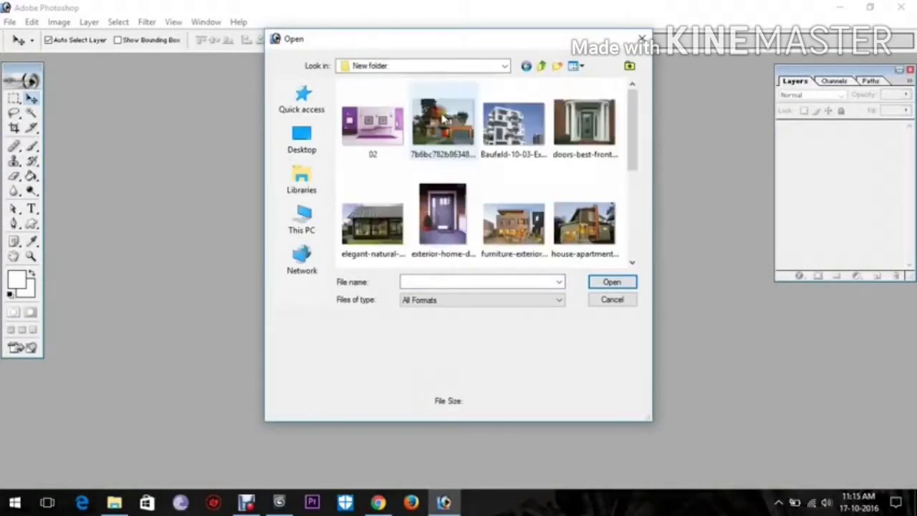
{"action": "double_click", "coordinate": [544, 40]}
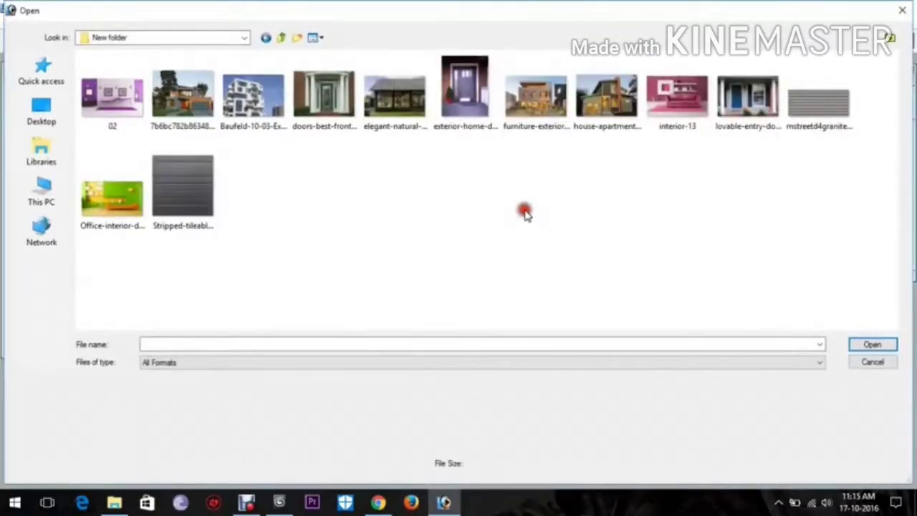
Open the texture images Stripped-tileable-metal.jpg and mstreetd4granitegraythumb.jpg together.
{"action": "left_click", "coordinate": [180, 185]}
{"action": "left_click", "coordinate": [803, 107], "text": "ctrl"}
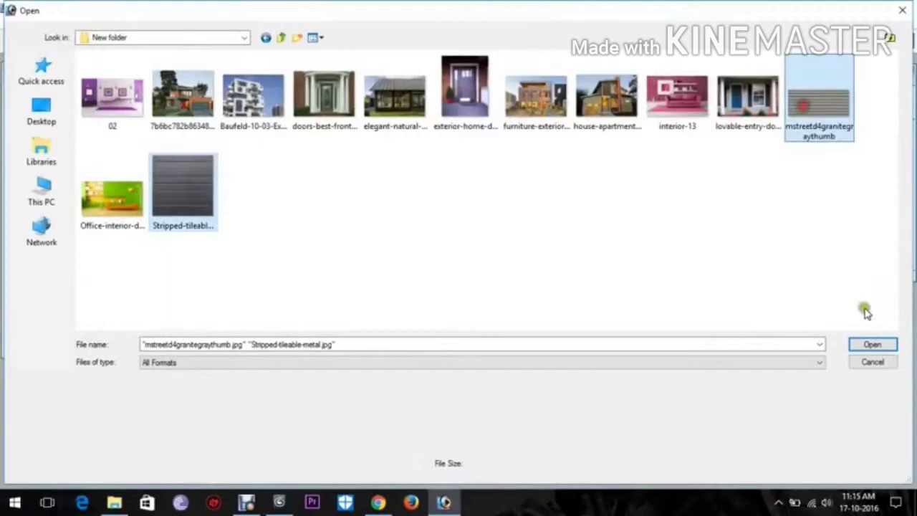
{"action": "left_click", "coordinate": [870, 344]}
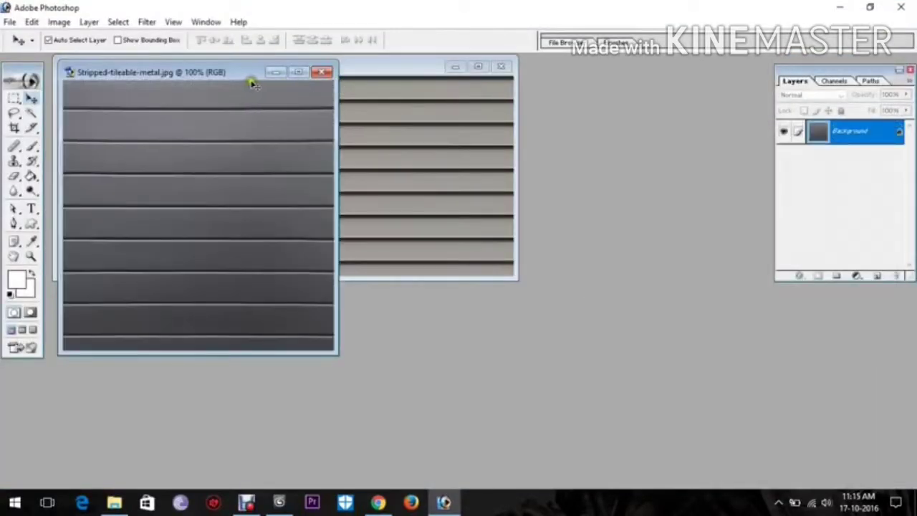
Create a new white RGB image using the 1920 x 1080 HDTV 1080i preset.
{"action": "left_click_drag", "start_coordinate": [165, 73], "coordinate": [467, 131]}
{"action": "left_click", "coordinate": [263, 149]}
{"action": "left_click", "coordinate": [539, 131]}
{"action": "left_click_drag", "start_coordinate": [539, 135], "coordinate": [389, 120]}
{"action": "left_click", "coordinate": [10, 22]}
{"action": "left_click", "coordinate": [30, 37]}
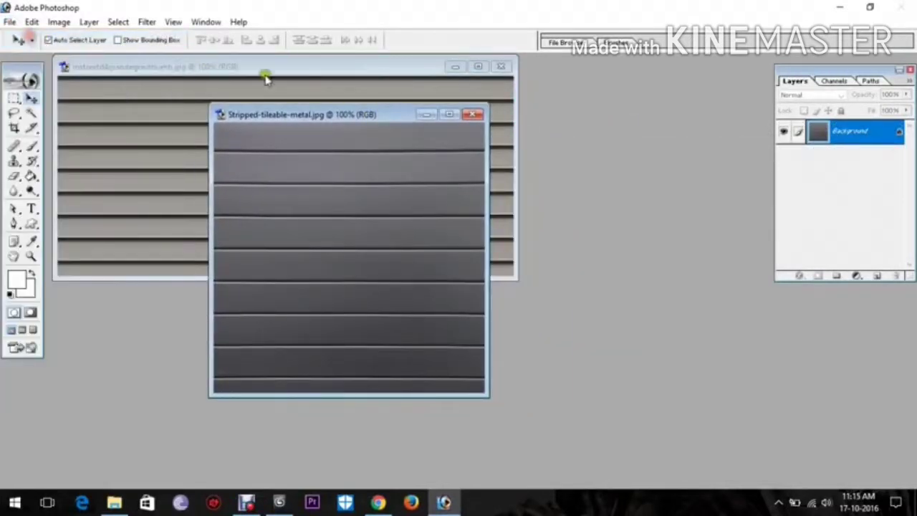
{"action": "left_click", "coordinate": [548, 197]}
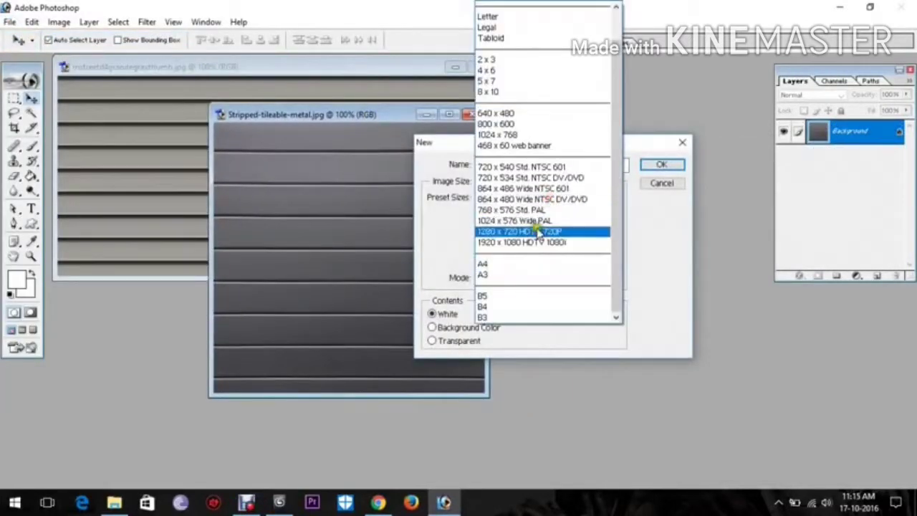
{"action": "left_click", "coordinate": [545, 243]}
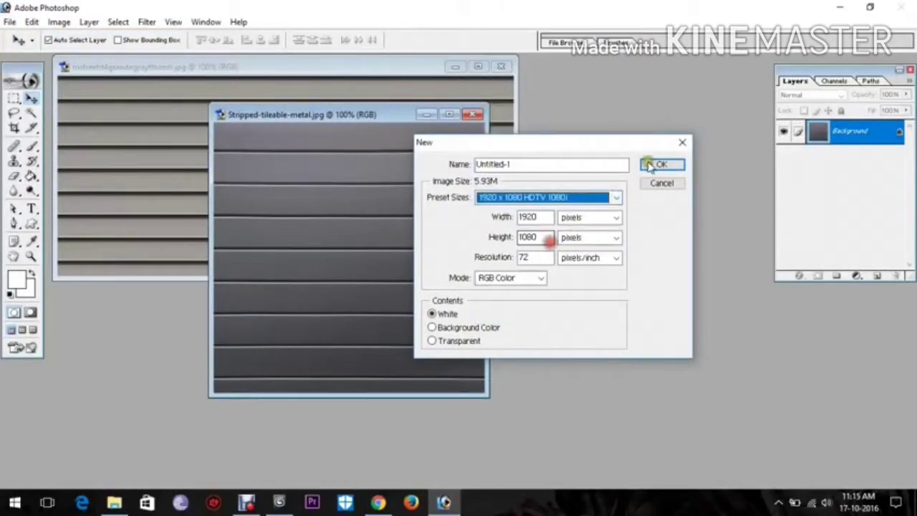
{"action": "left_click", "coordinate": [664, 164]}
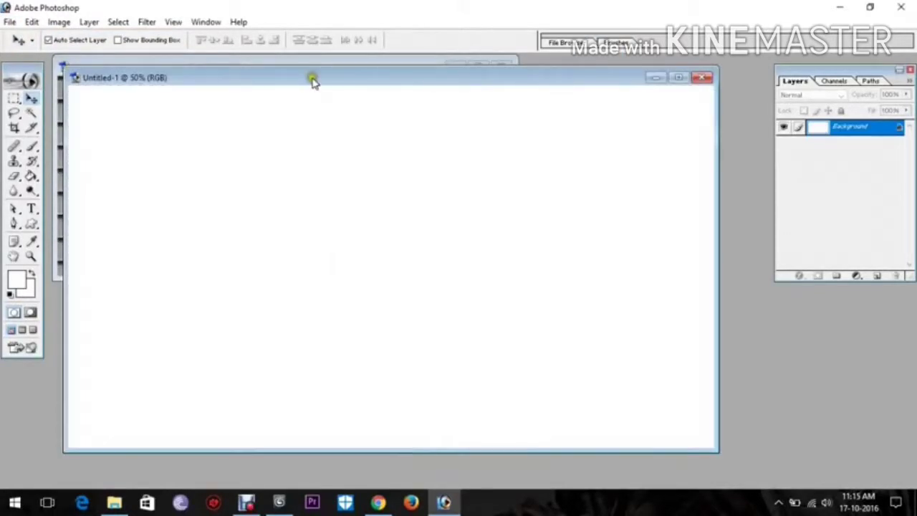
Copy the Stripped-tileable-metal texture into the new image as a layer and minimize the source image.
{"action": "left_click_drag", "start_coordinate": [313, 80], "coordinate": [391, 129]}
{"action": "left_click", "coordinate": [361, 115]}
{"action": "left_click_drag", "start_coordinate": [384, 194], "coordinate": [549, 216]}
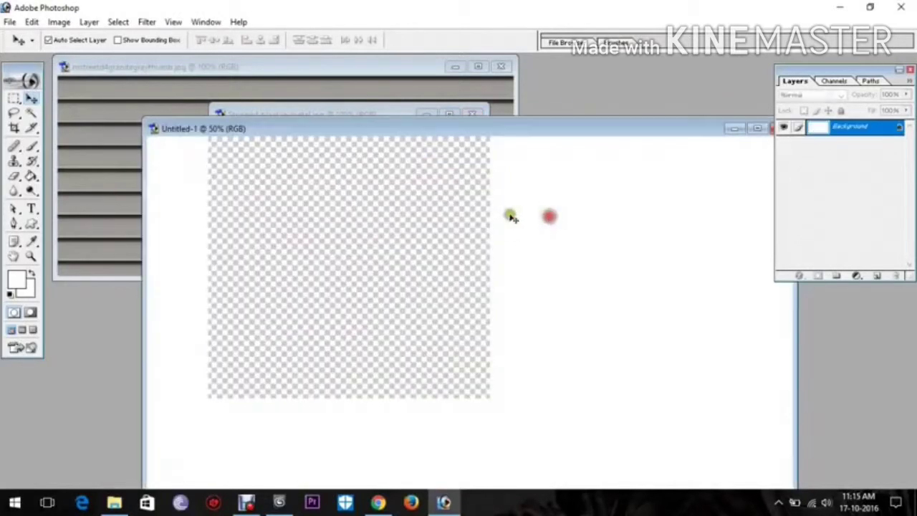
{"action": "key", "text": "ctrl+v"}
{"action": "left_click", "coordinate": [426, 112]}
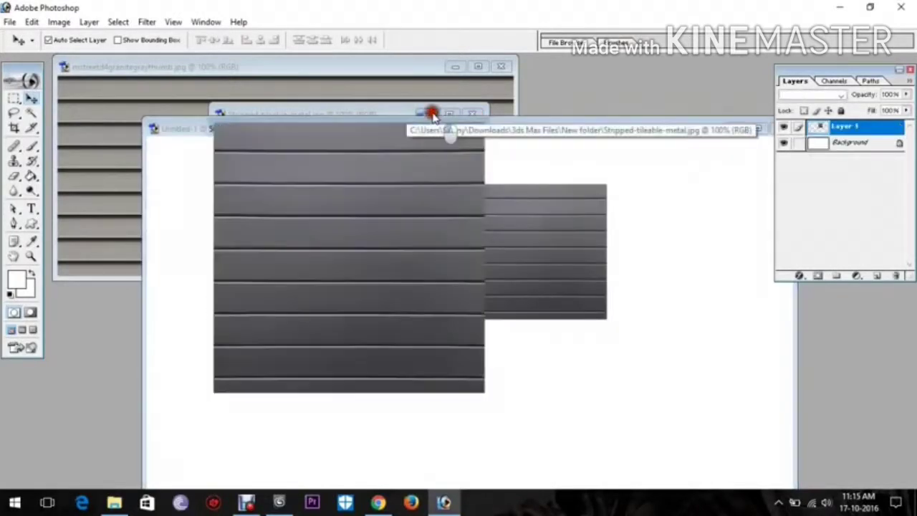
{"action": "left_click", "coordinate": [428, 112]}
{"action": "left_click_drag", "start_coordinate": [411, 127], "coordinate": [358, 75]}
Place the metal tile and a horizontally flipped copy side by side from the canvas's top-left corner, and merge both layers.
{"action": "left_click_drag", "start_coordinate": [487, 199], "coordinate": [303, 179]}
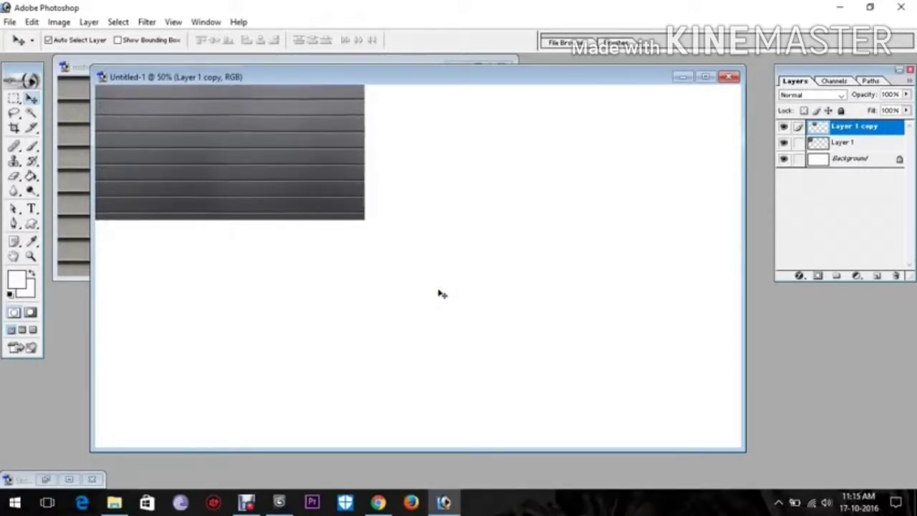
{"action": "key", "text": "ctrl+t"}
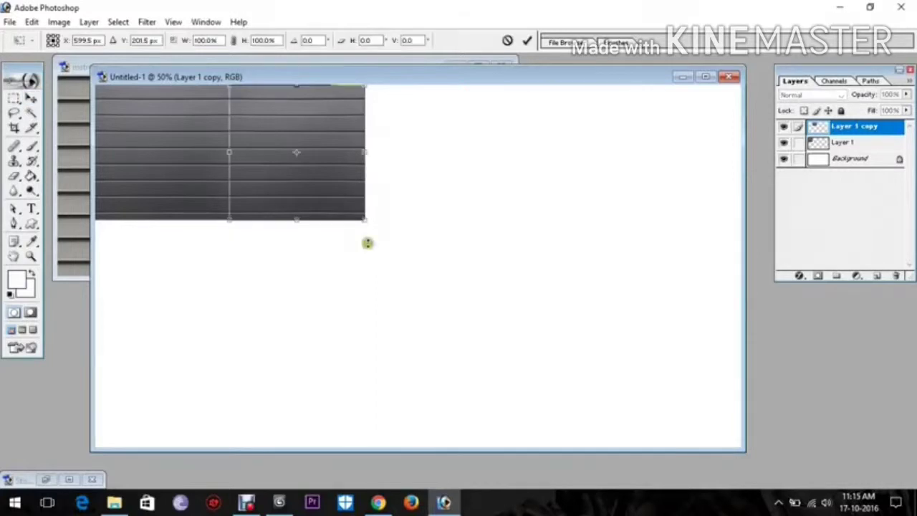
{"action": "right_click", "coordinate": [342, 198]}
{"action": "left_click", "coordinate": [397, 357]}
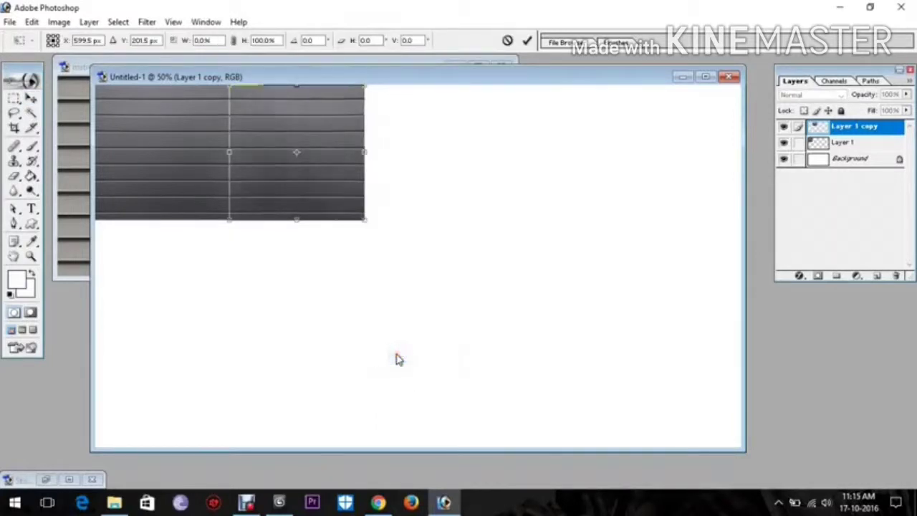
{"action": "key", "text": "Return"}
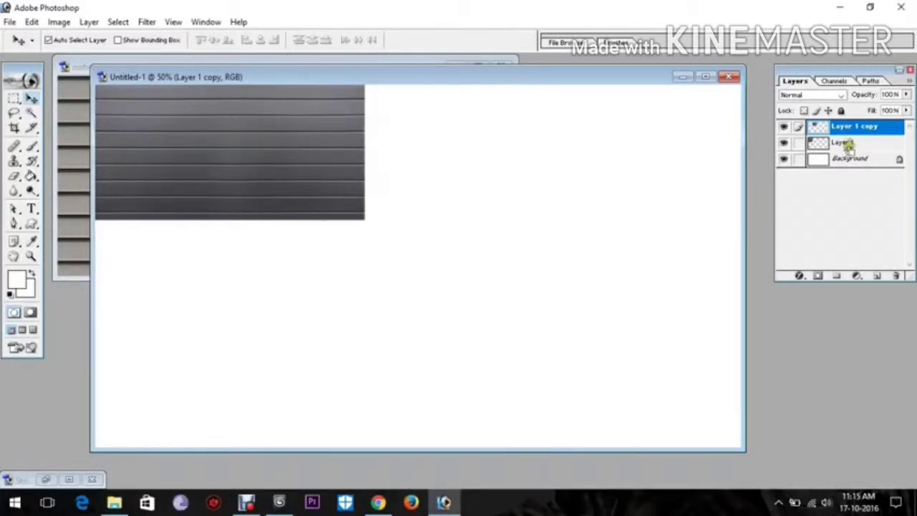
{"action": "key", "text": "ctrl+e"}
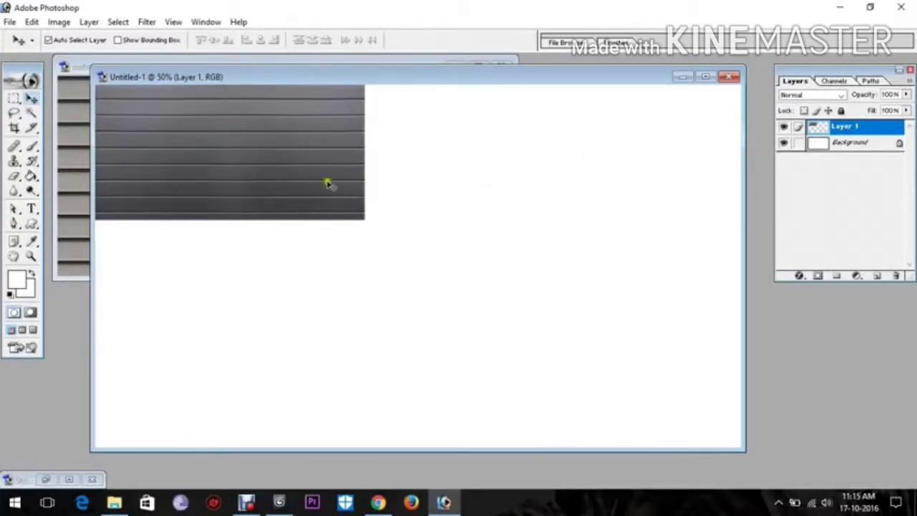
Duplicate the merged metal strip flush against its right edge and merge the copy into one layer.
{"action": "left_click_drag", "start_coordinate": [240, 166], "coordinate": [446, 159]}
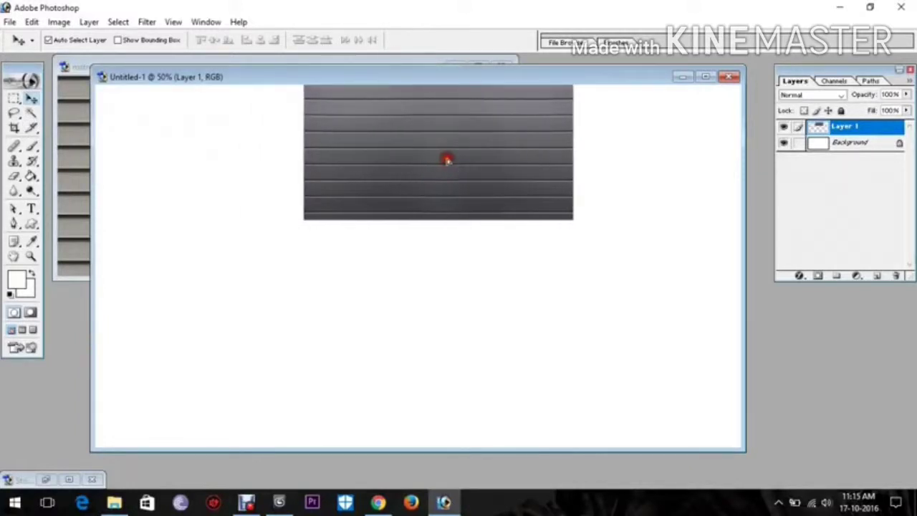
{"action": "key", "text": "ctrl+z"}
{"action": "left_click_drag", "start_coordinate": [284, 136], "coordinate": [543, 140], "text": "alt"}
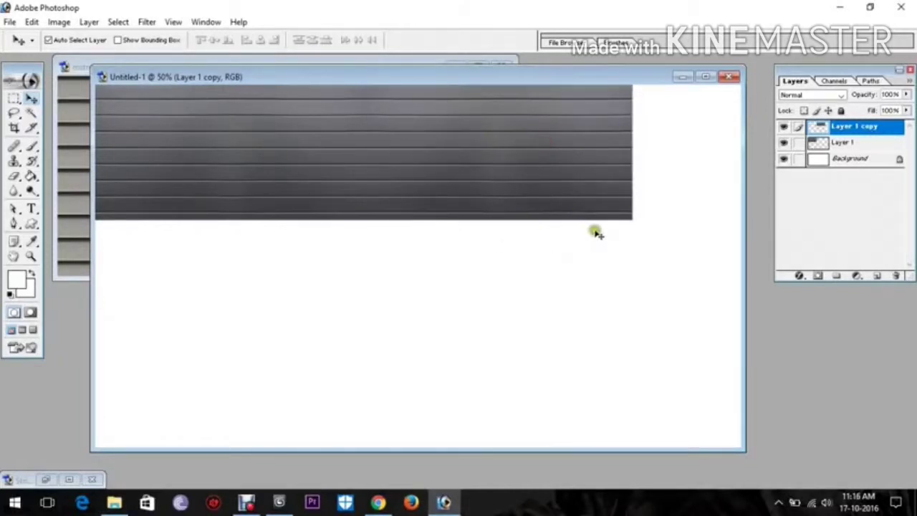
{"action": "key", "text": "ctrl+e"}
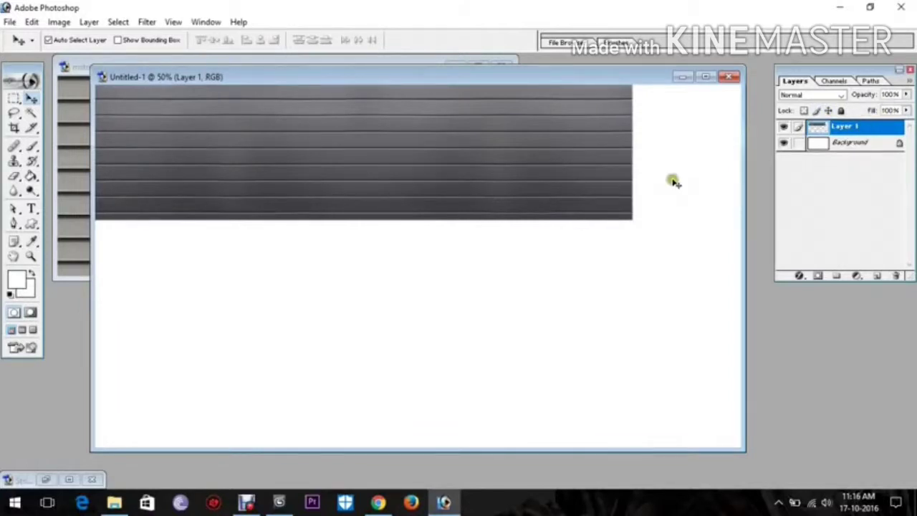
Duplicate the wide metal strip directly below the original and flip the copy vertically.
{"action": "key", "text": "ctrl+j"}
{"action": "left_click_drag", "start_coordinate": [524, 174], "coordinate": [521, 298]}
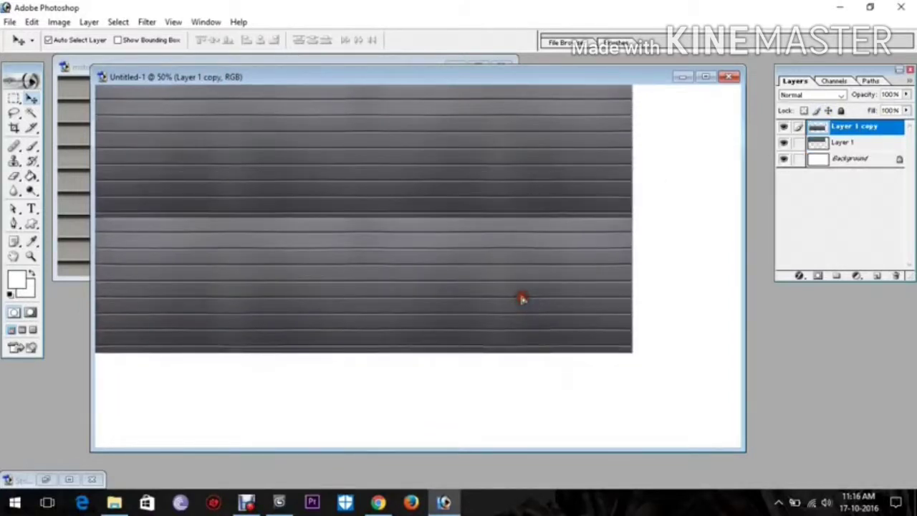
{"action": "key", "text": "ctrl+t"}
{"action": "right_click", "coordinate": [522, 293]}
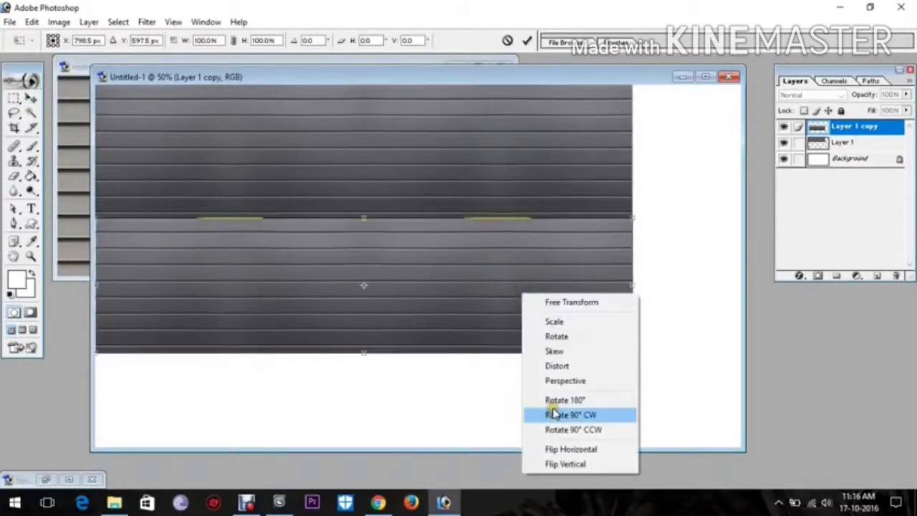
{"action": "left_click", "coordinate": [564, 466]}
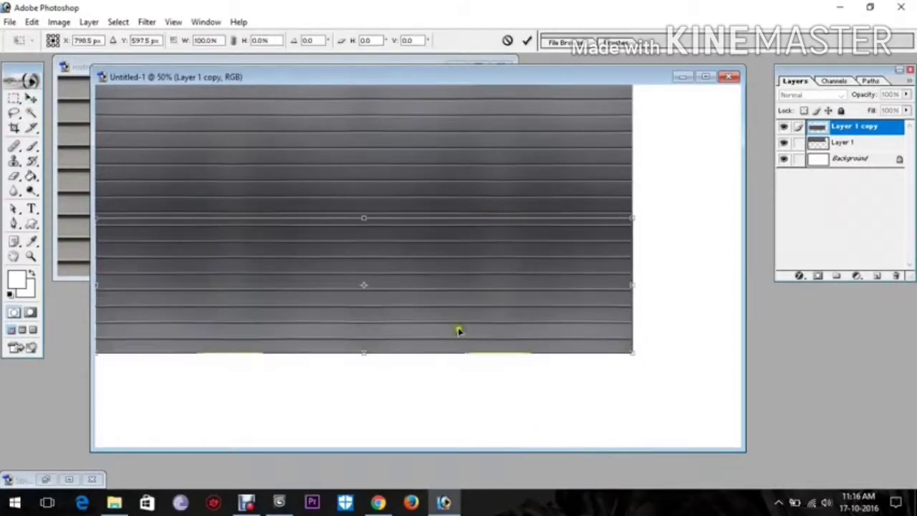
{"action": "key", "text": "Return"}
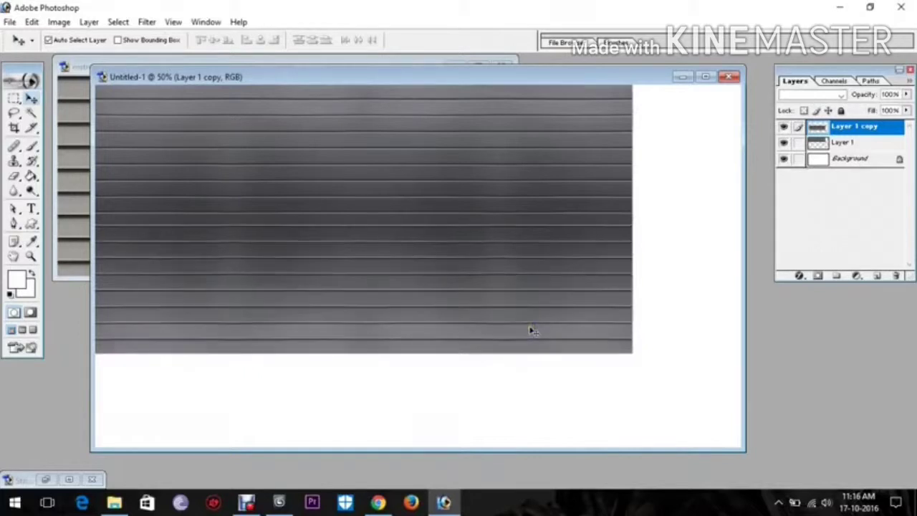
Nudge the flipped lower strip vertically until it meets the upper strip without a gap.
{"action": "key", "text": "shift+Down"}
{"action": "key", "text": "shift+Down"}
{"action": "key", "text": "Up"}
{"action": "key", "text": "Up"}
{"action": "key", "text": "Up"}
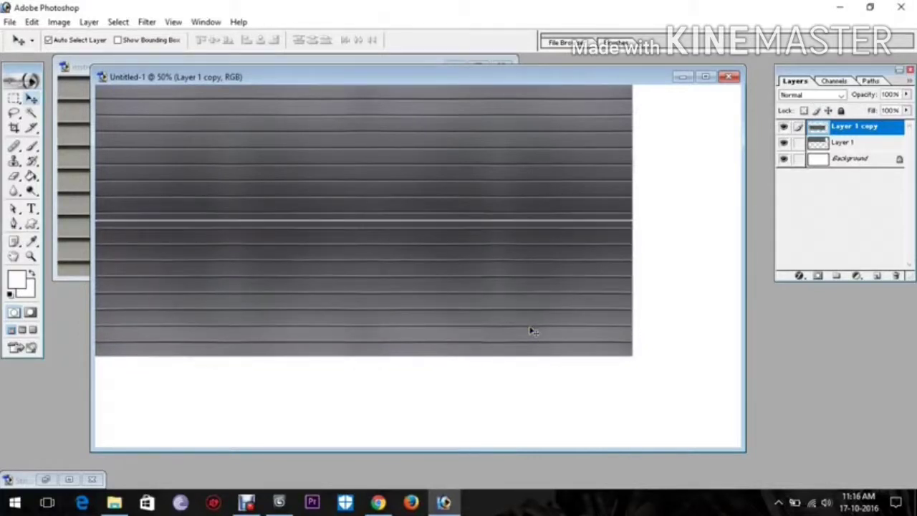
{"action": "key", "text": "Up"}
{"action": "key", "text": "Up"}
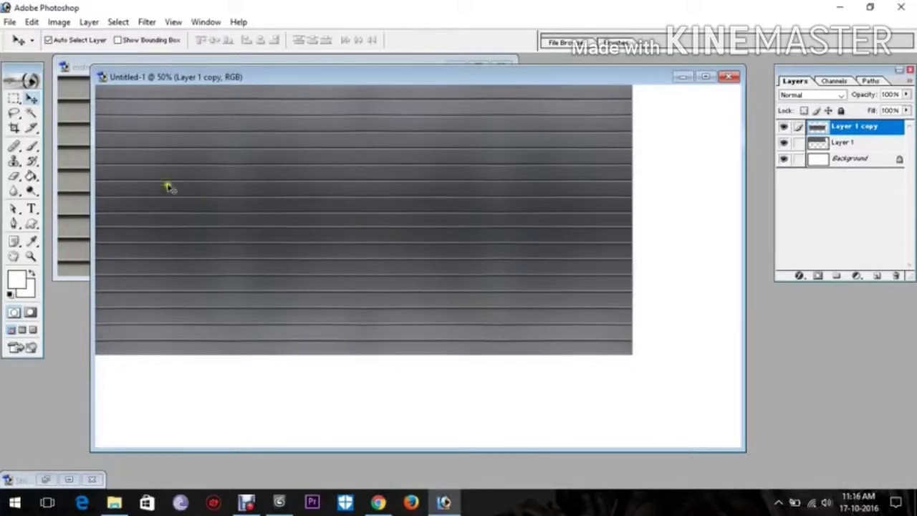
Crop the image to the metal pattern, just inside its edges, to remove the white canvas area.
{"action": "left_click", "coordinate": [12, 128]}
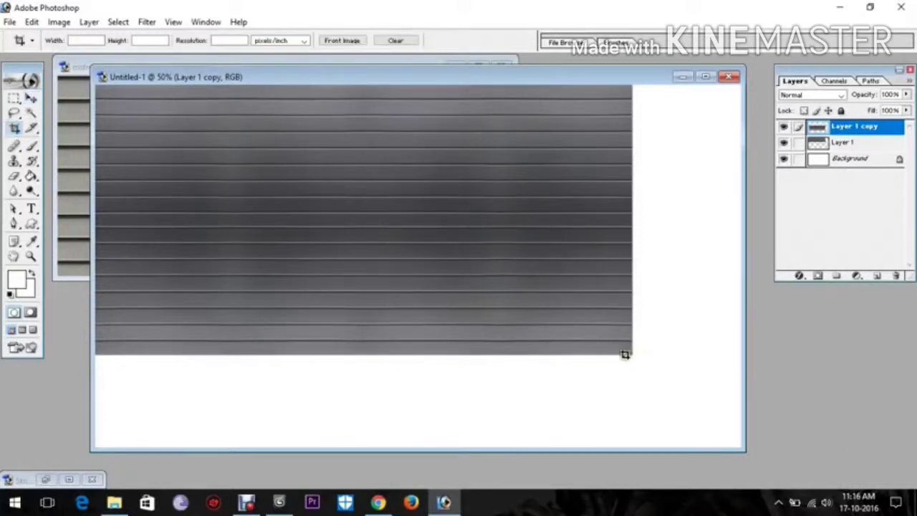
{"action": "left_click_drag", "start_coordinate": [629, 354], "coordinate": [71, 51]}
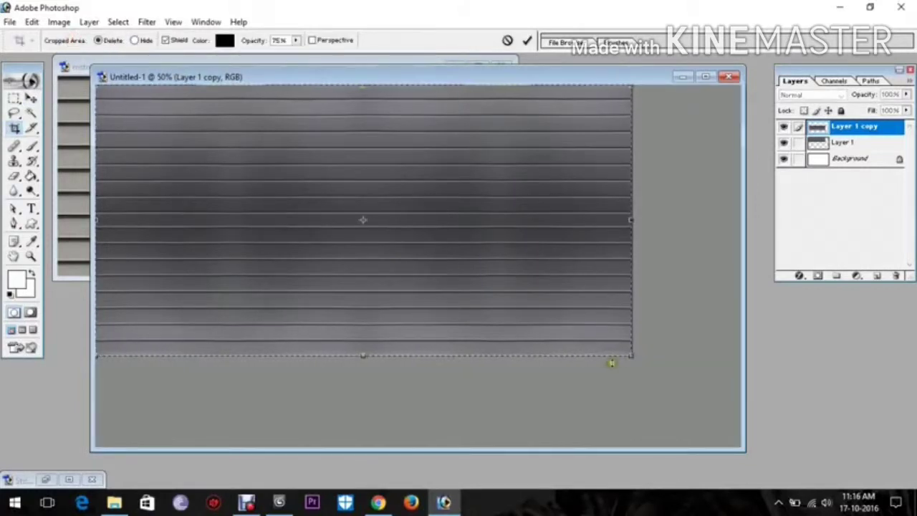
{"action": "left_click_drag", "start_coordinate": [629, 358], "coordinate": [627, 354]}
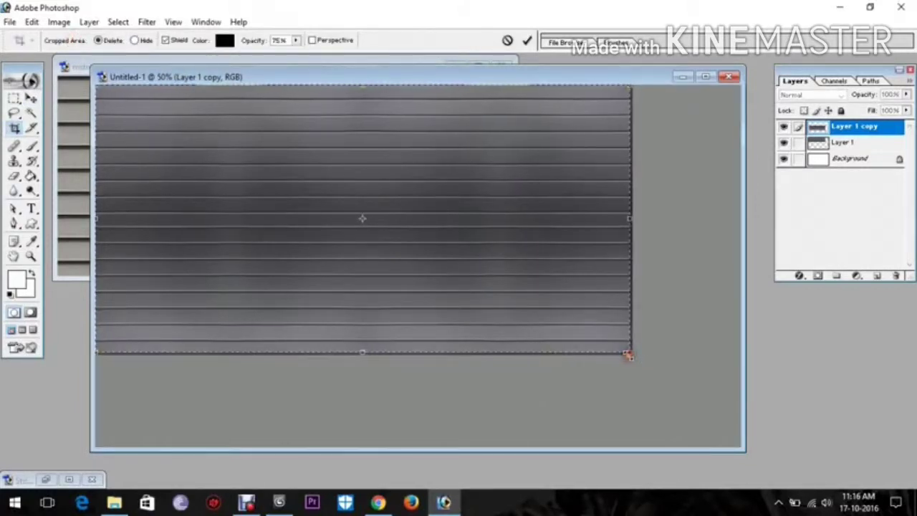
{"action": "key", "text": "Return"}
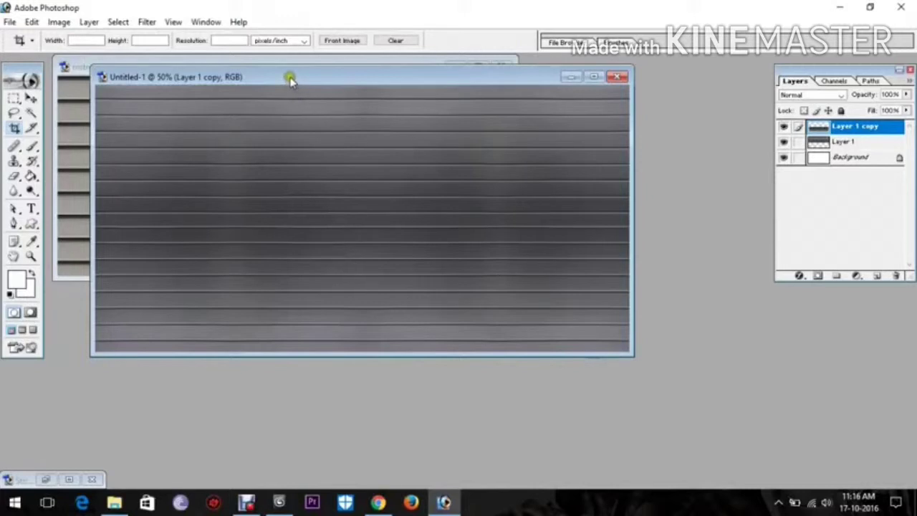
{"action": "left_click_drag", "start_coordinate": [290, 79], "coordinate": [342, 106]}
{"action": "key", "text": "v"}
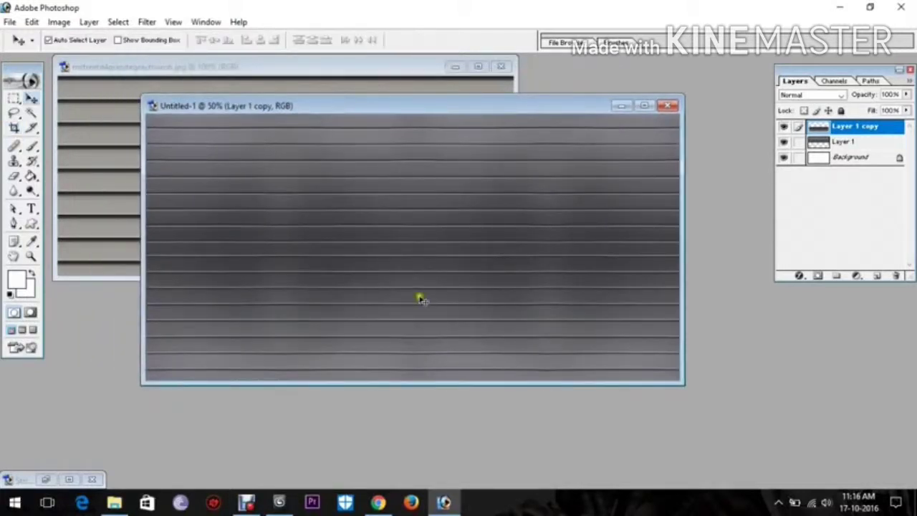
Save the cropped metal texture as a JPEG named Shatter in New folder, accepting the JPEG options.
{"action": "left_click", "coordinate": [10, 21]}
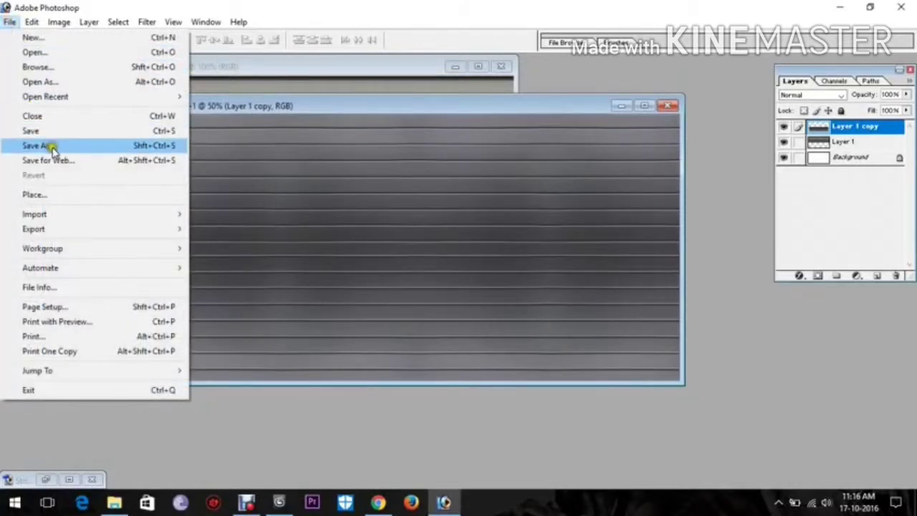
{"action": "key", "text": "ctrl+s"}
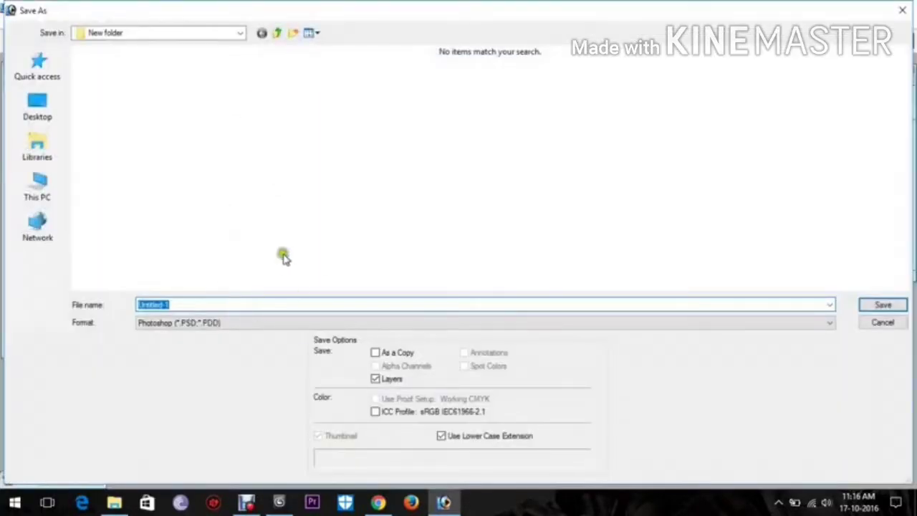
{"action": "left_click", "coordinate": [183, 322]}
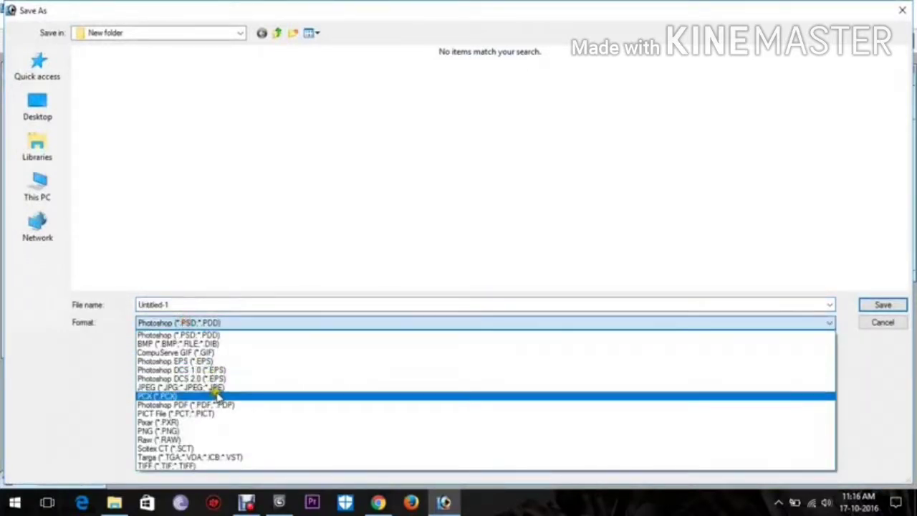
{"action": "left_click", "coordinate": [215, 386]}
{"action": "left_click", "coordinate": [180, 307]}
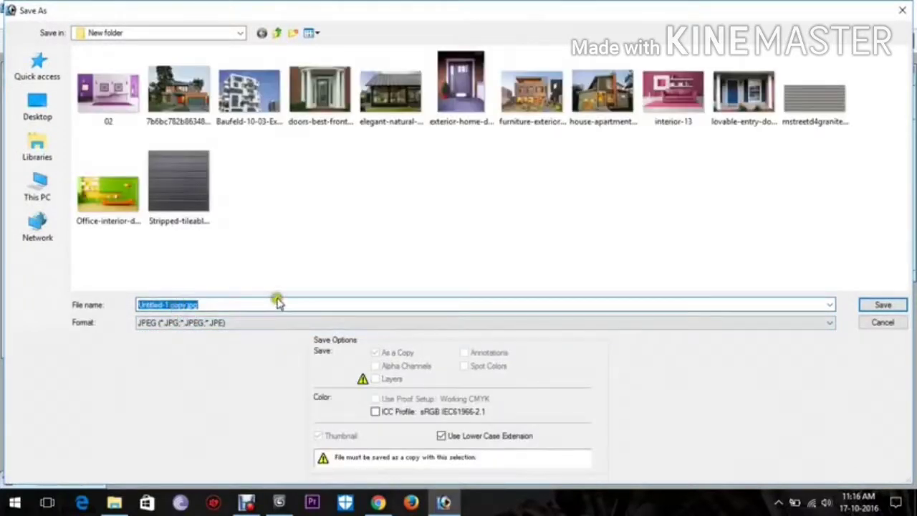
{"action": "type", "text": "Shatter"}
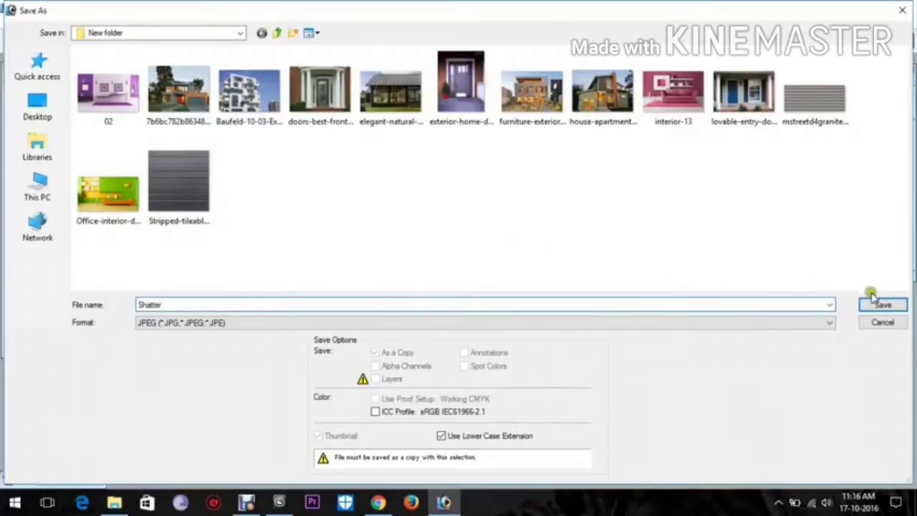
{"action": "left_click", "coordinate": [876, 303]}
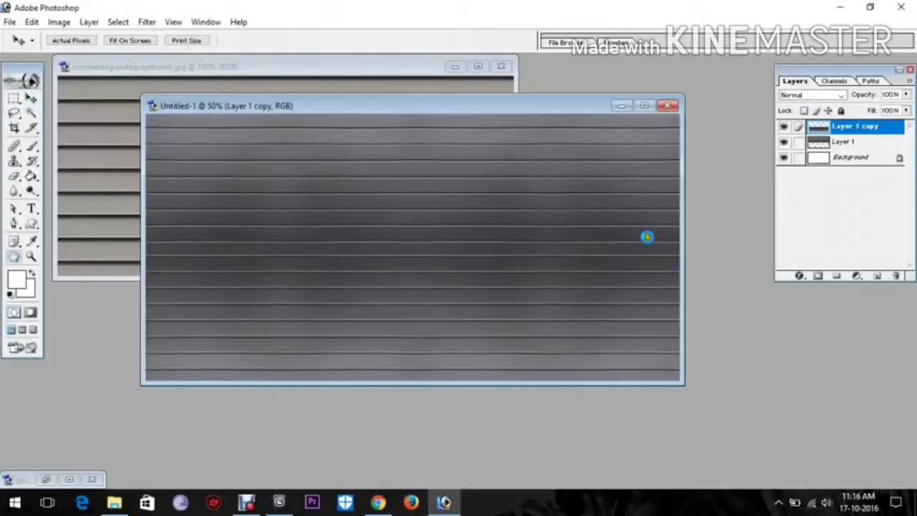
{"action": "left_click", "coordinate": [551, 163]}
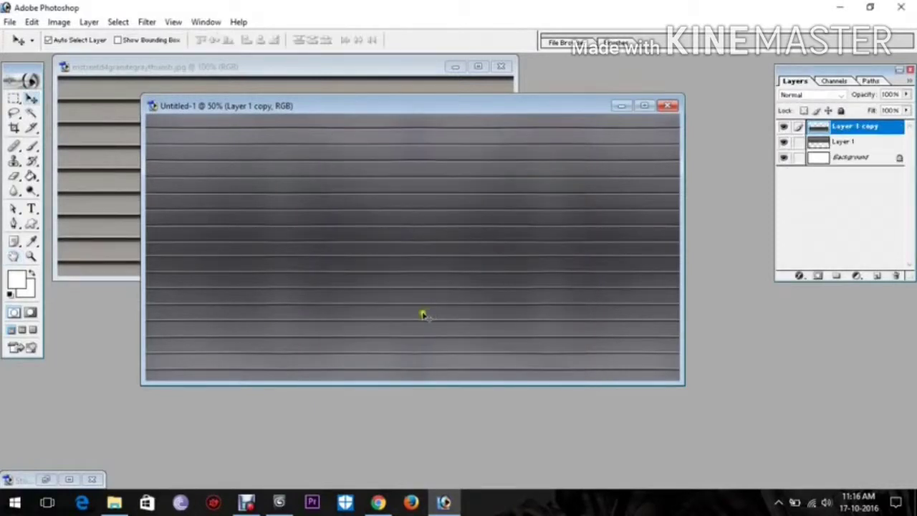
Close the Untitled-1 image without saving changes and restore the minimized Stripped-tileable-metal.jpg window.
{"action": "left_click_drag", "start_coordinate": [391, 113], "coordinate": [396, 121]}
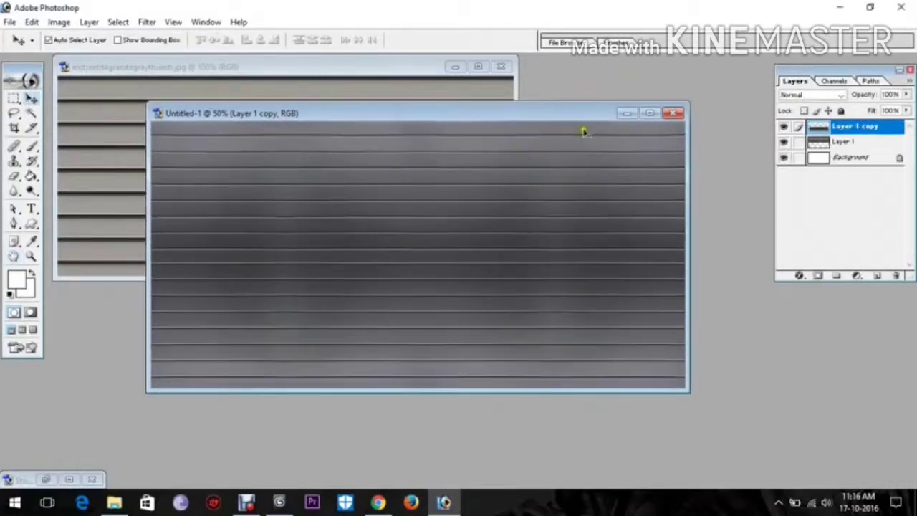
{"action": "left_click", "coordinate": [673, 113]}
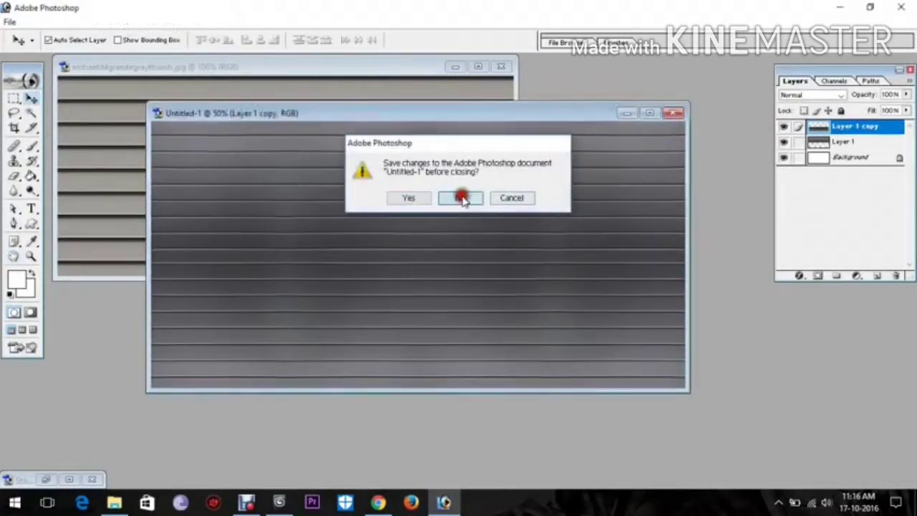
{"action": "left_click", "coordinate": [460, 196]}
{"action": "left_click", "coordinate": [45, 479]}
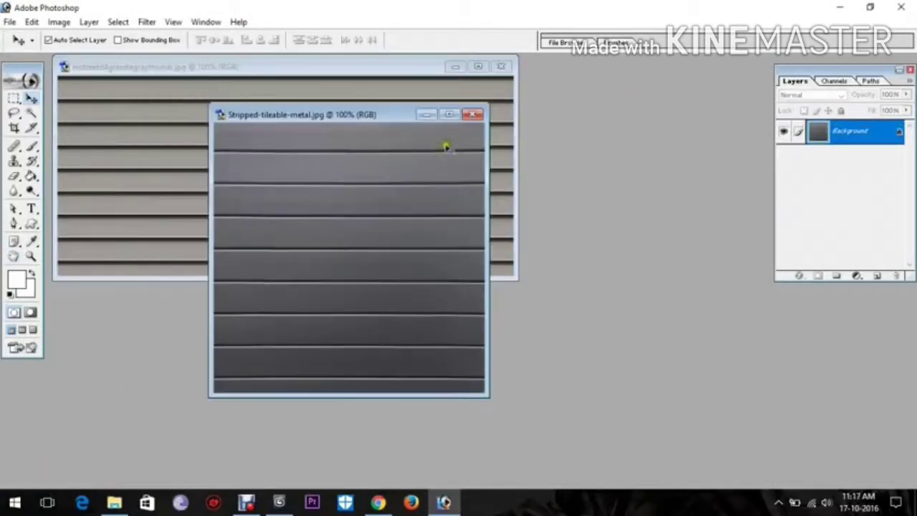
Close Stripped-tileable-metal.jpg and adjust the mstreetd4granitegraythumb.jpg image with contrast +8 and slightly reduced brightness.
{"action": "left_click", "coordinate": [473, 115]}
{"action": "left_click_drag", "start_coordinate": [334, 66], "coordinate": [385, 111]}
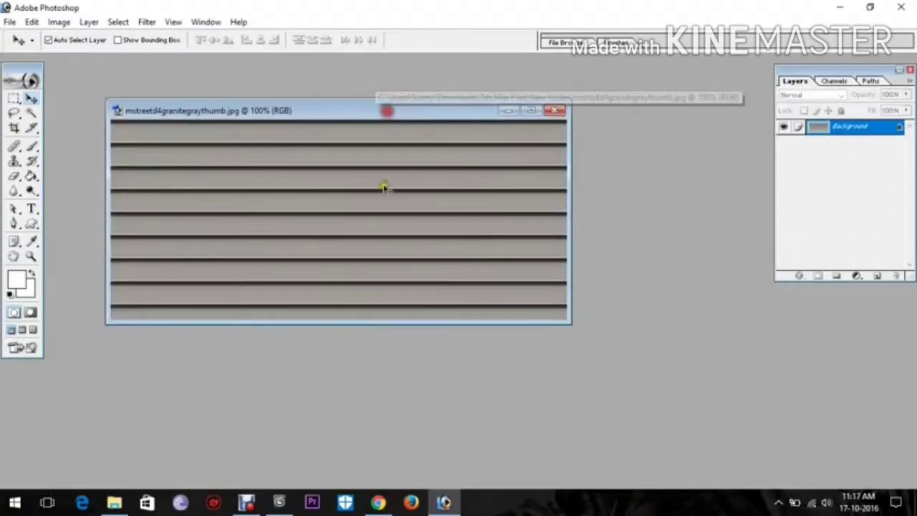
{"action": "left_click", "coordinate": [59, 21]}
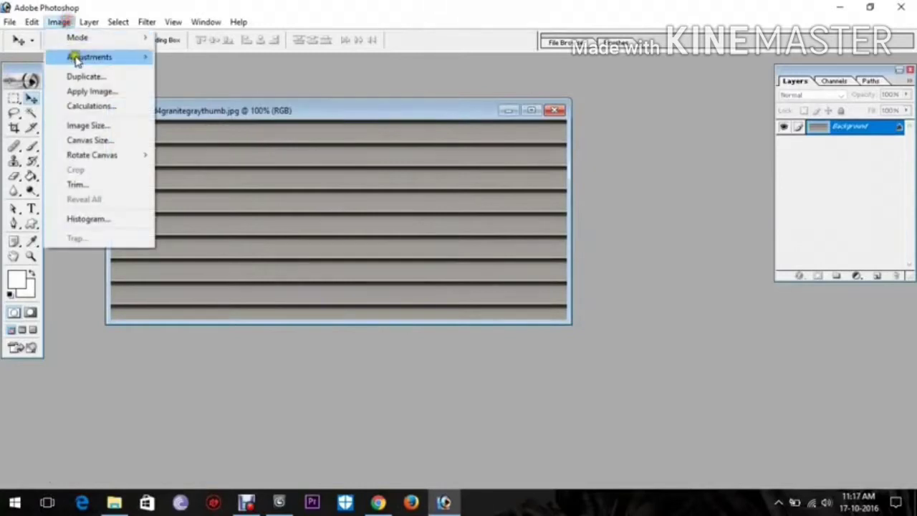
{"action": "mouse_move", "coordinate": [77, 59]}
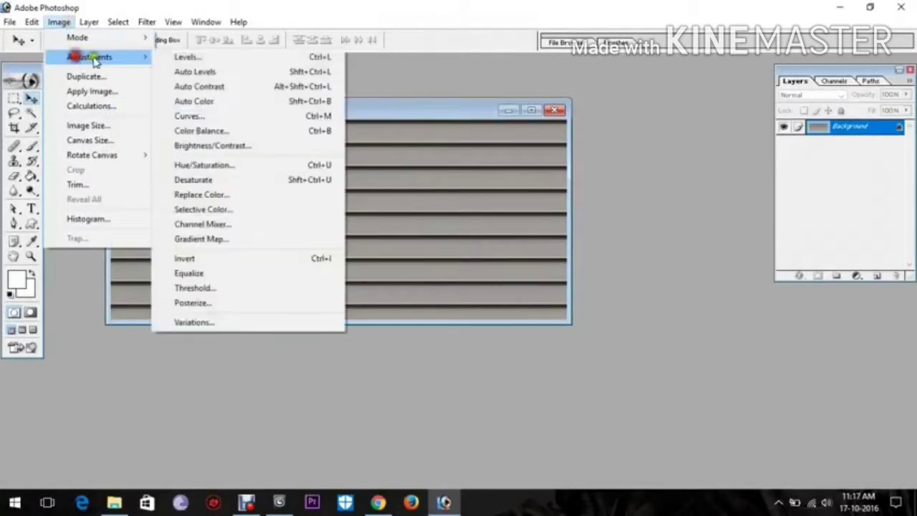
{"action": "left_click", "coordinate": [230, 146]}
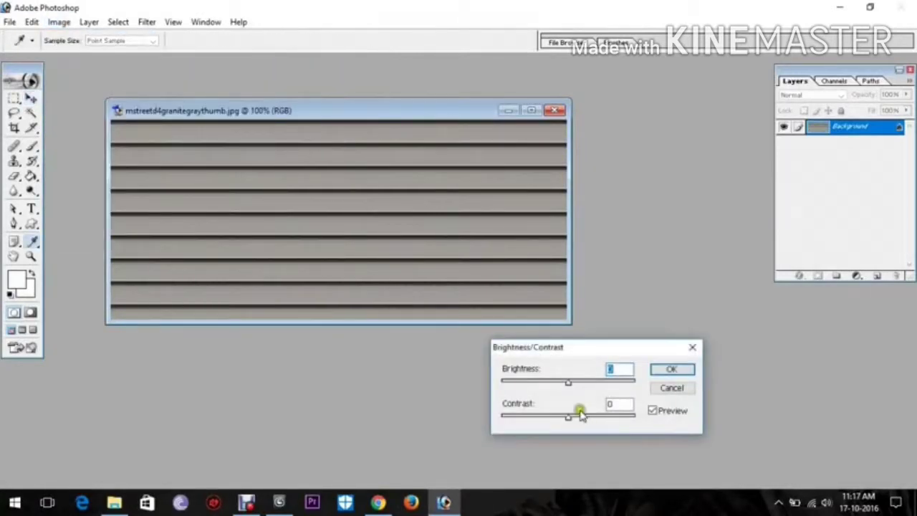
{"action": "mouse_move", "coordinate": [573, 421]}
{"action": "left_mouse_down"}
{"action": "mouse_move", "coordinate": [581, 417]}
{"action": "mouse_move", "coordinate": [571, 417]}
{"action": "left_mouse_up"}
{"action": "mouse_move", "coordinate": [569, 379]}
{"action": "left_mouse_down"}
{"action": "mouse_move", "coordinate": [579, 381]}
{"action": "mouse_move", "coordinate": [548, 381]}
{"action": "mouse_move", "coordinate": [568, 377]}
{"action": "left_mouse_up"}
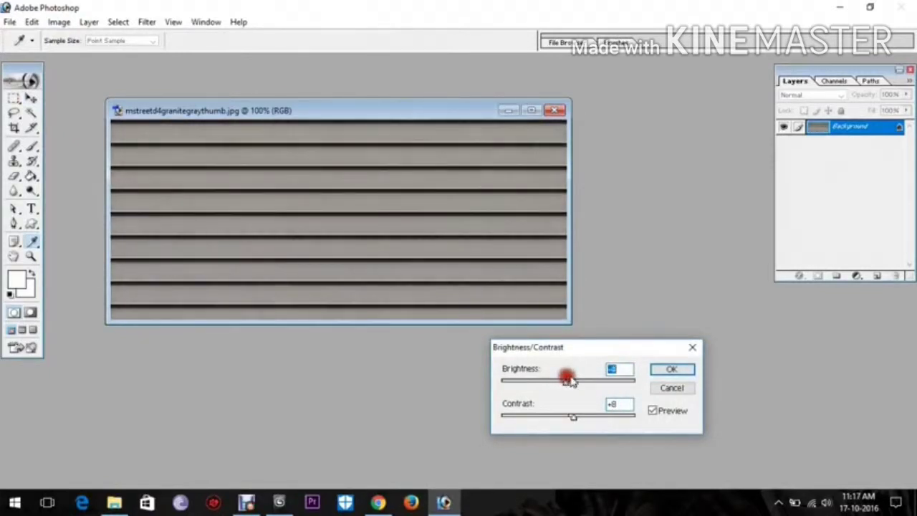
{"action": "left_click", "coordinate": [669, 371]}
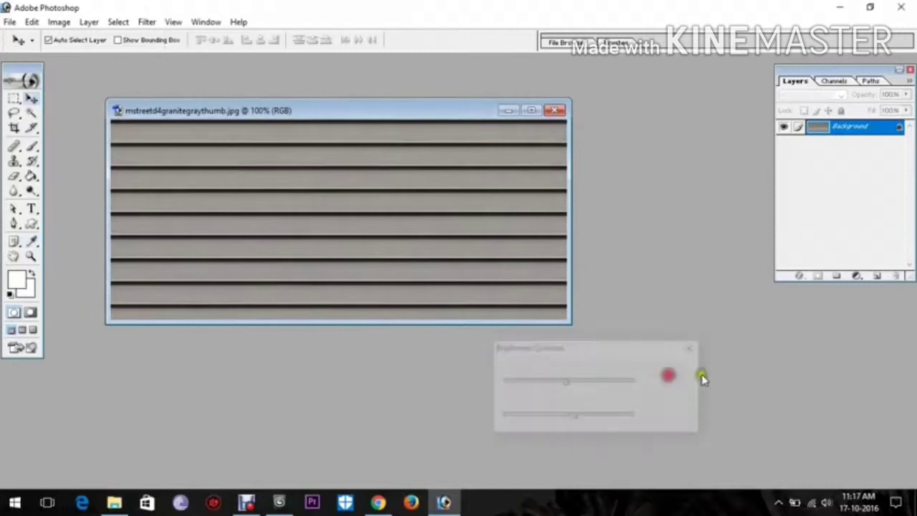
Convert the siding image's Background into a regular layer and add a Color Overlay in dark grey 3E3E3E.
{"action": "double_click", "coordinate": [867, 141]}
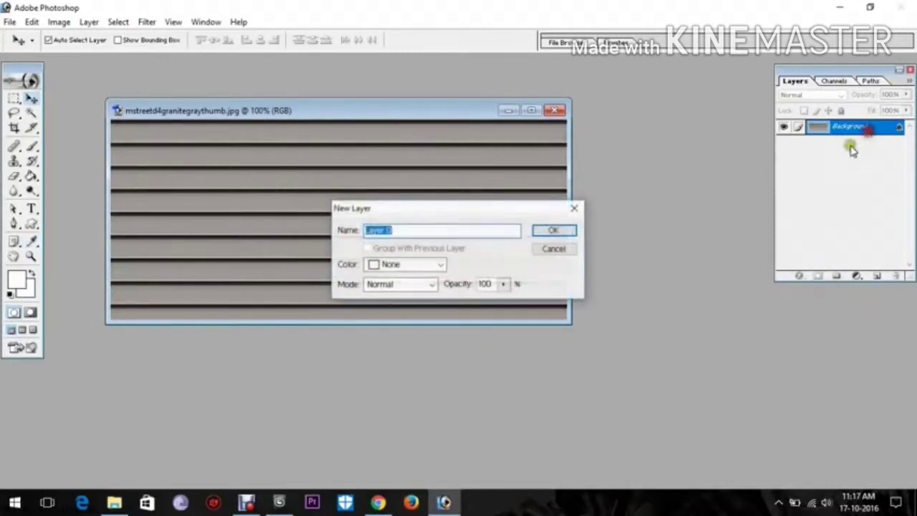
{"action": "left_click", "coordinate": [548, 227]}
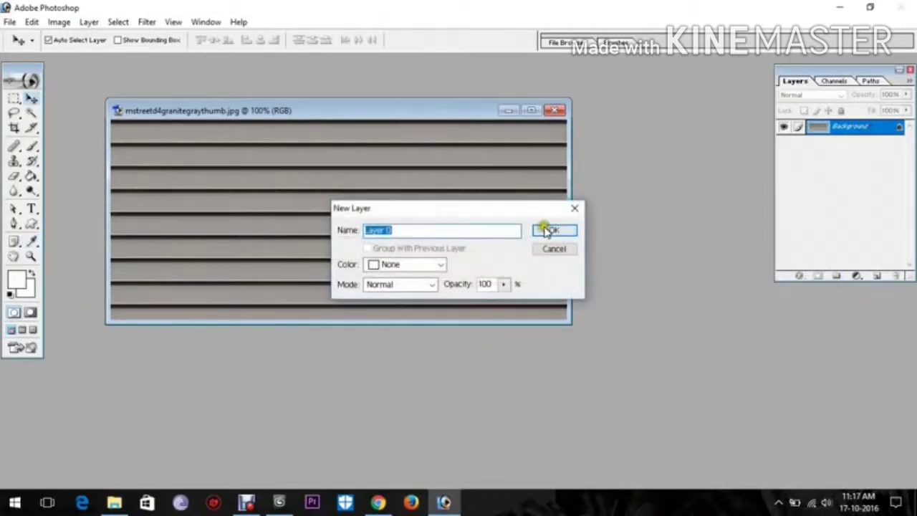
{"action": "left_click", "coordinate": [800, 277]}
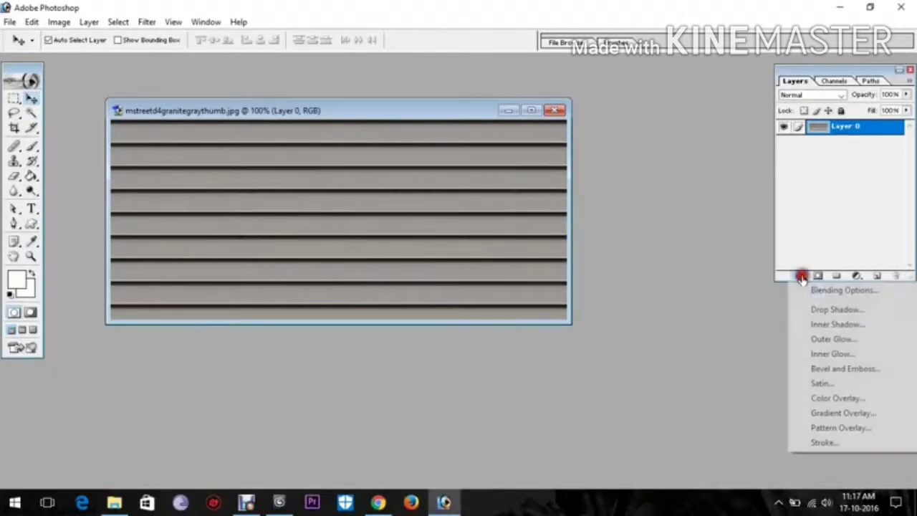
{"action": "left_click", "coordinate": [829, 400]}
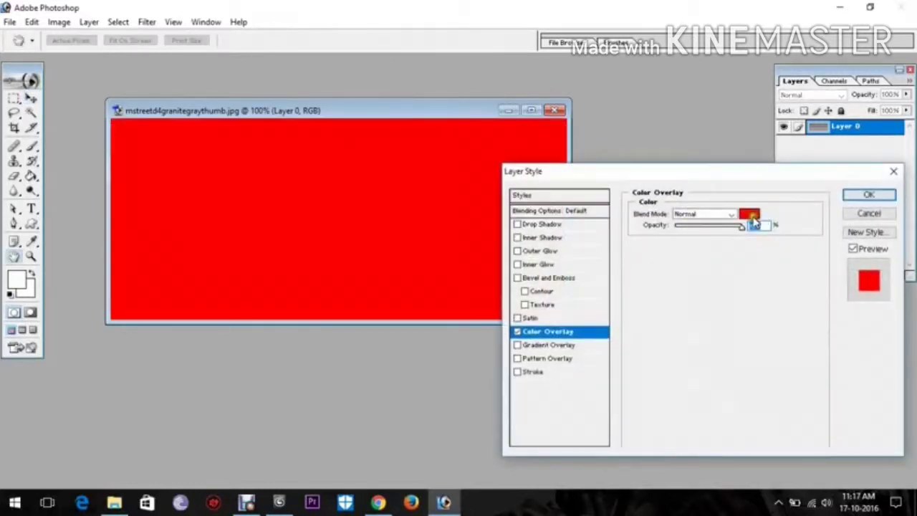
{"action": "left_click", "coordinate": [750, 216]}
{"action": "left_click_drag", "start_coordinate": [567, 267], "coordinate": [538, 272]}
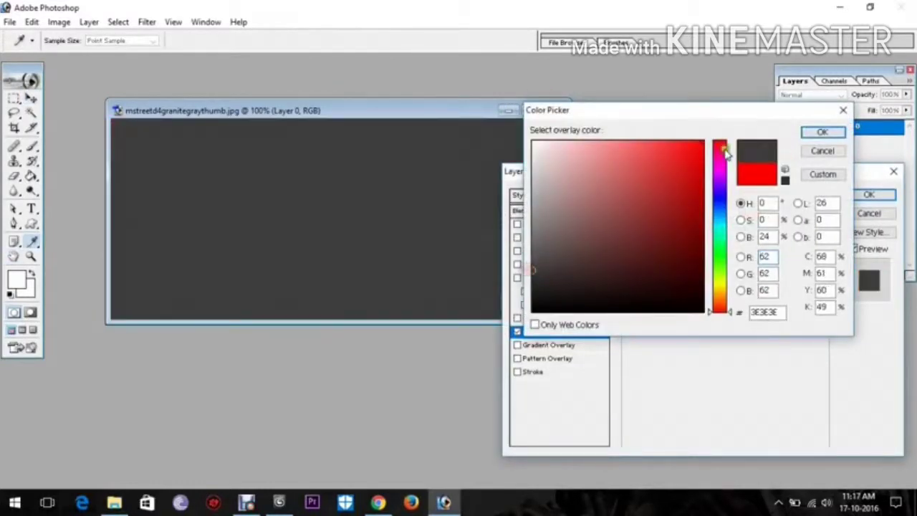
{"action": "left_click", "coordinate": [807, 133]}
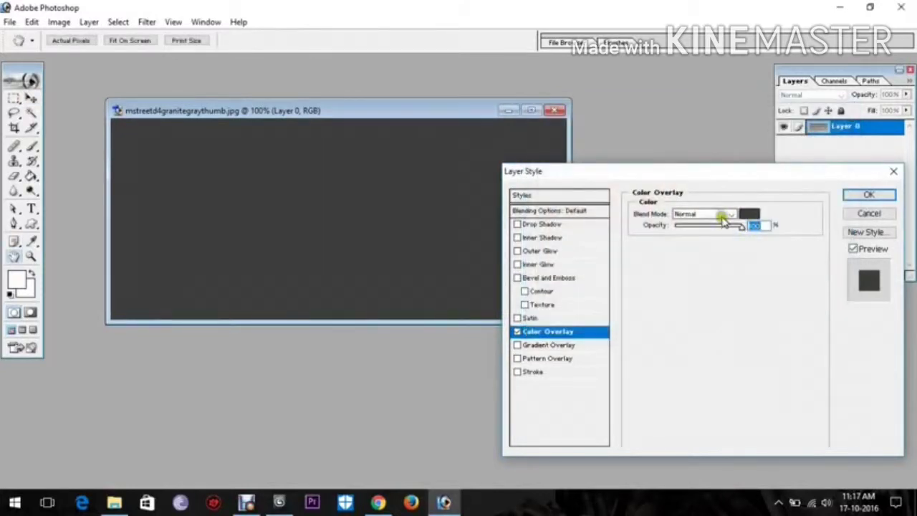
Set the Color Overlay's blend mode to Darken after trying Multiply, and apply the layer style.
{"action": "left_click", "coordinate": [723, 215]}
{"action": "left_click", "coordinate": [722, 217]}
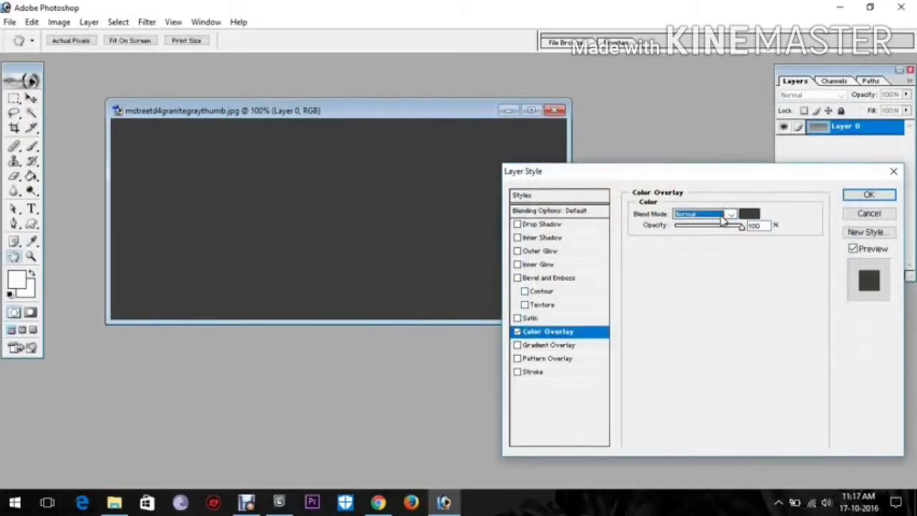
{"action": "key", "text": "Down"}
{"action": "key", "text": "Down"}
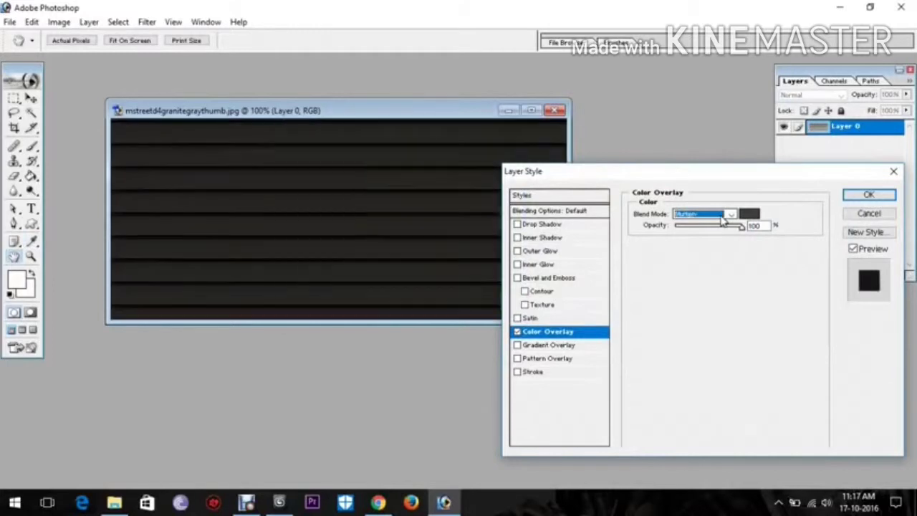
{"action": "key", "text": "Up"}
{"action": "key", "text": "Down"}
{"action": "key", "text": "Up"}
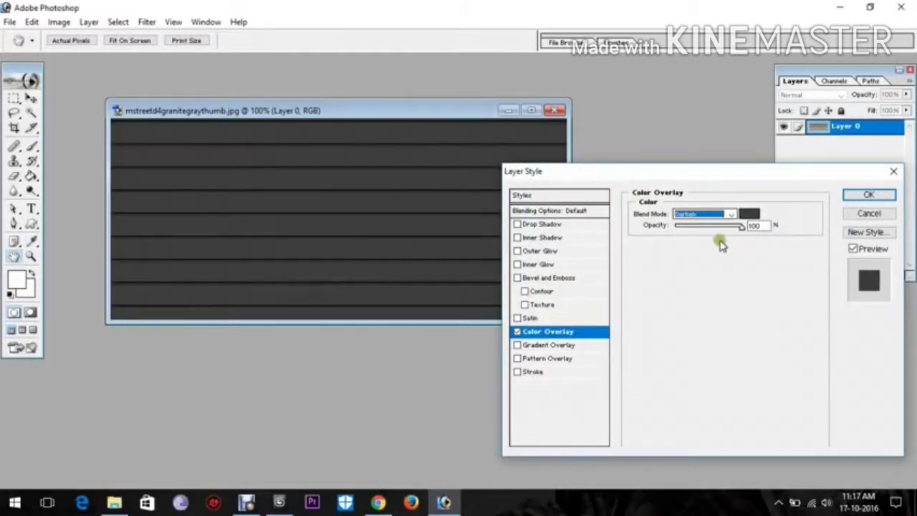
{"action": "left_click", "coordinate": [841, 194]}
{"action": "key", "text": "v"}
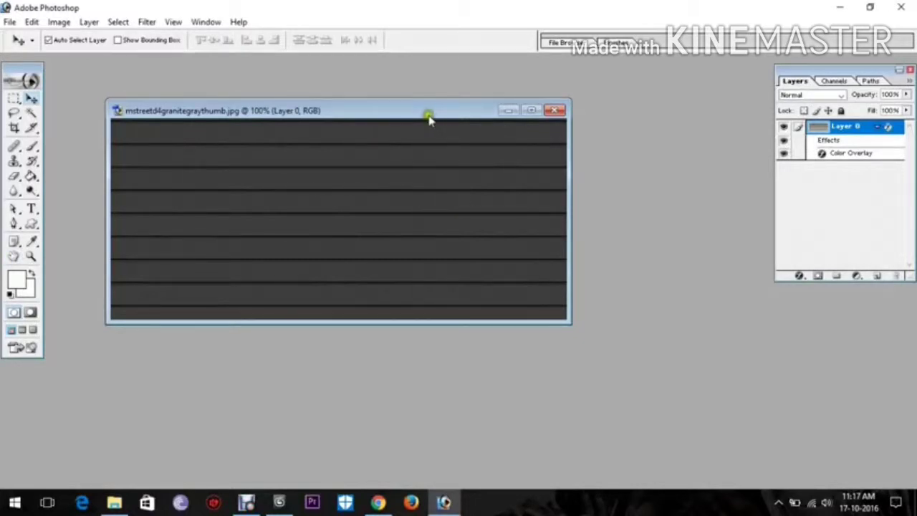
Create a new RGB image of 1920 x 1080 pixels at 72 pixels/inch with white contents.
{"action": "left_click_drag", "start_coordinate": [428, 116], "coordinate": [411, 79]}
{"action": "left_click", "coordinate": [13, 22]}
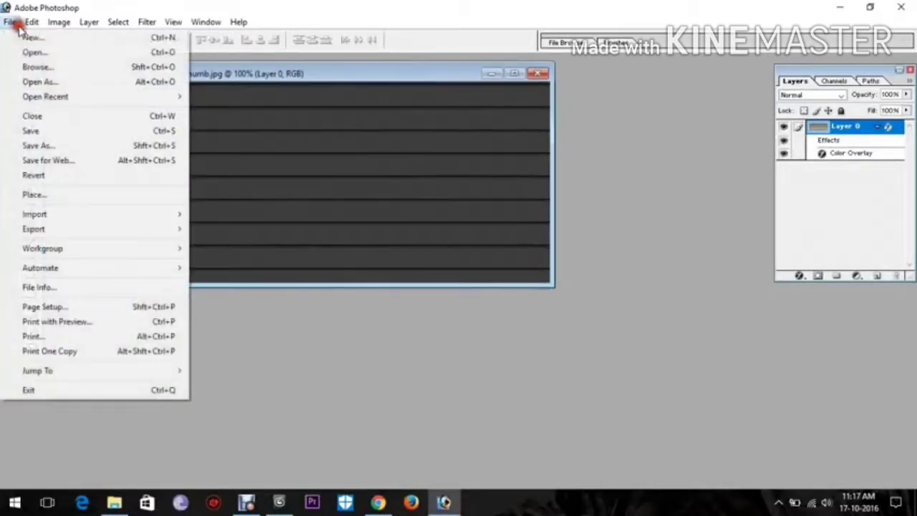
{"action": "left_click", "coordinate": [30, 38]}
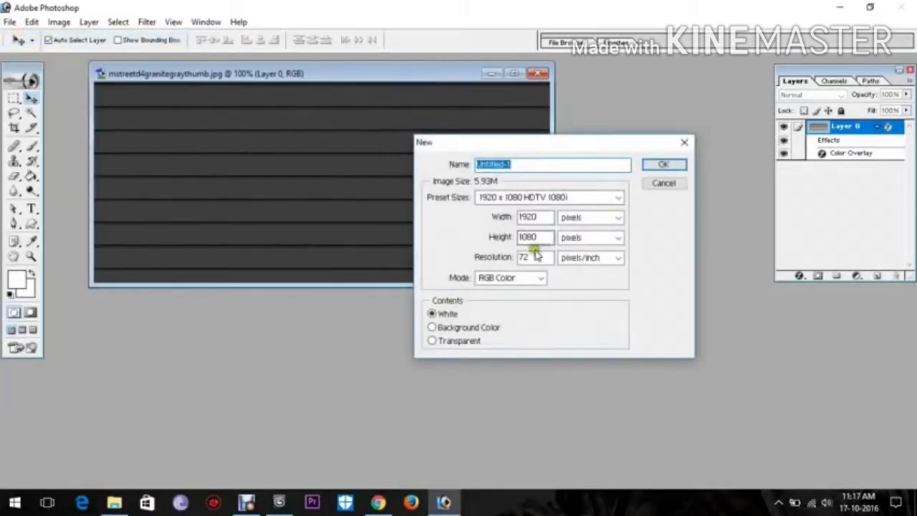
{"action": "left_click", "coordinate": [653, 166]}
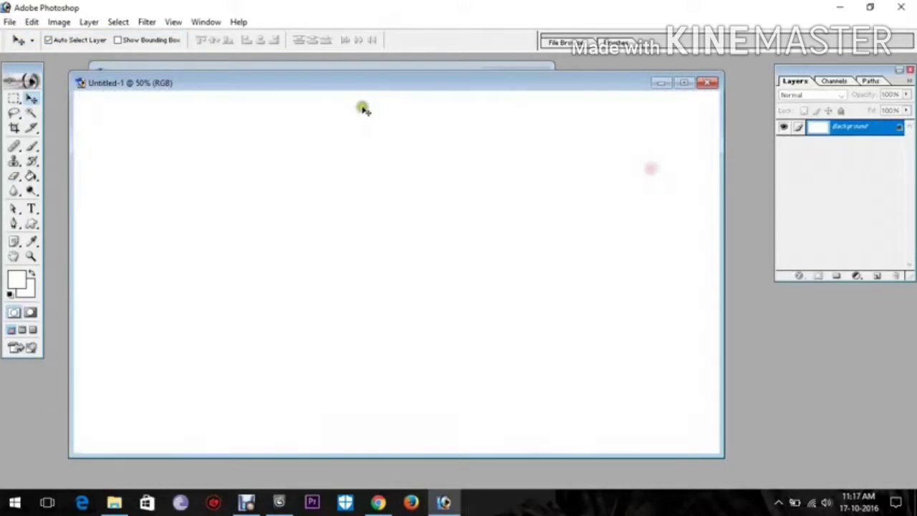
Copy the dark siding layer into the new Untitled-1 image and close the source image without saving changes.
{"action": "left_click_drag", "start_coordinate": [314, 84], "coordinate": [480, 318]}
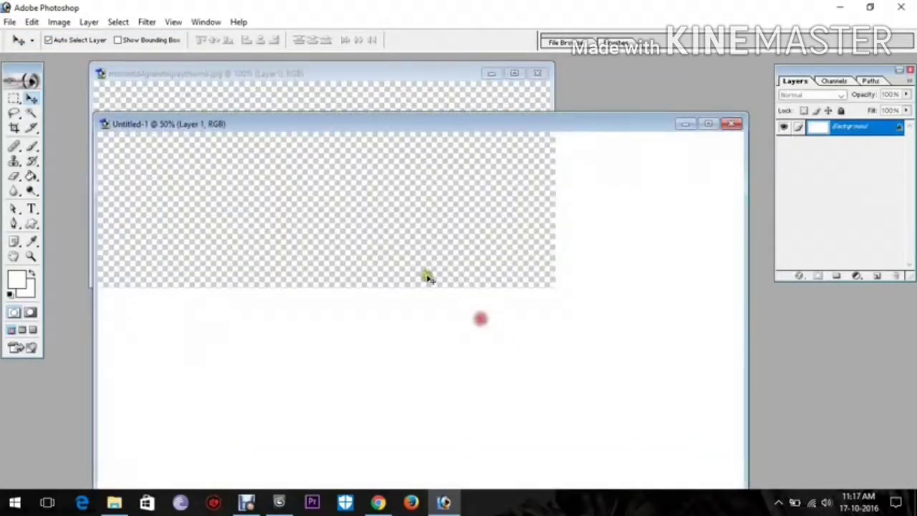
{"action": "left_click", "coordinate": [360, 103]}
{"action": "left_click", "coordinate": [538, 73]}
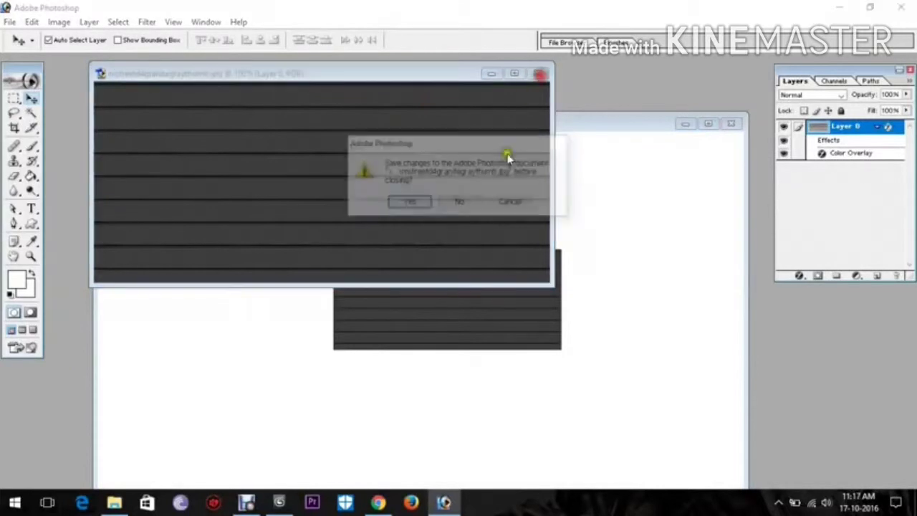
{"action": "left_click", "coordinate": [460, 202]}
Move the siding tile into the canvas's upper-left corner and place a duplicate directly below it.
{"action": "left_click_drag", "start_coordinate": [444, 266], "coordinate": [205, 160]}
{"action": "left_click_drag", "start_coordinate": [220, 123], "coordinate": [194, 62]}
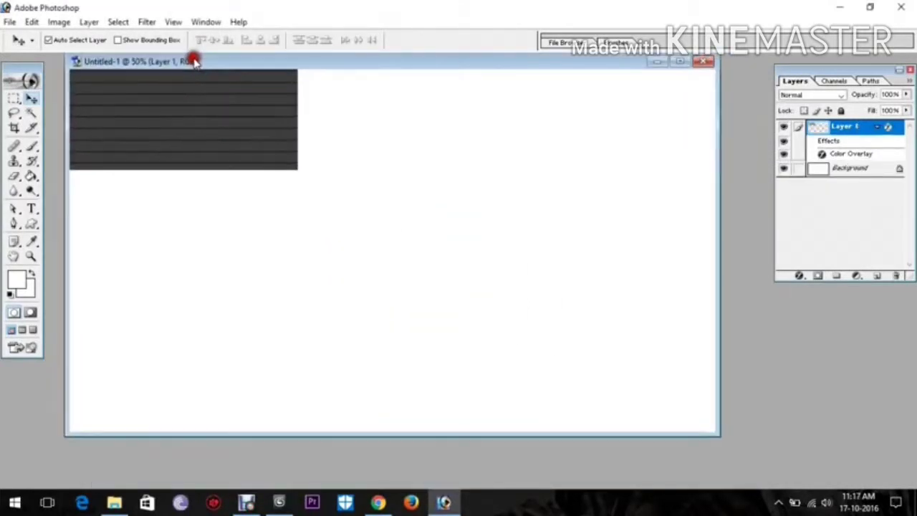
{"action": "left_click_drag", "start_coordinate": [182, 102], "coordinate": [187, 204], "text": "alt"}
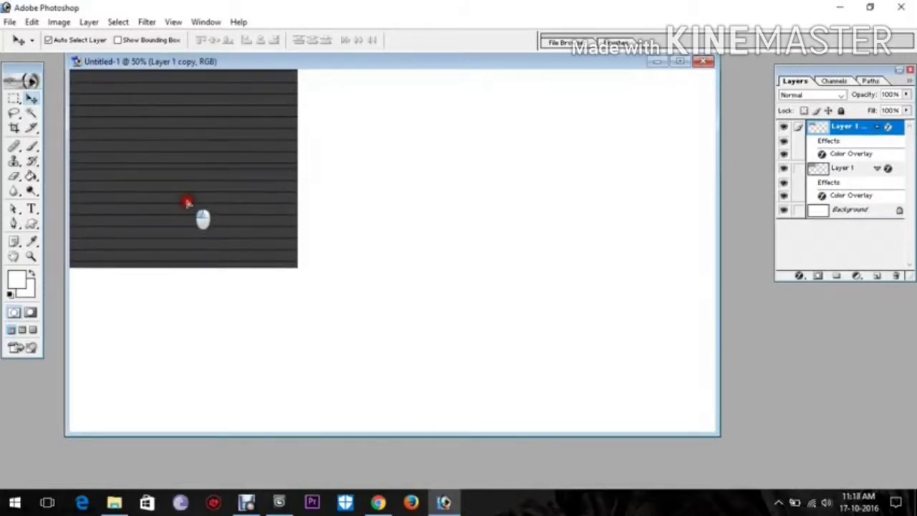
Flip the lower siding tile vertically and merge it with the upper tile's layer.
{"action": "right_click", "coordinate": [241, 222]}
{"action": "left_click", "coordinate": [215, 227]}
{"action": "key", "text": "ctrl+t"}
{"action": "right_click", "coordinate": [201, 217]}
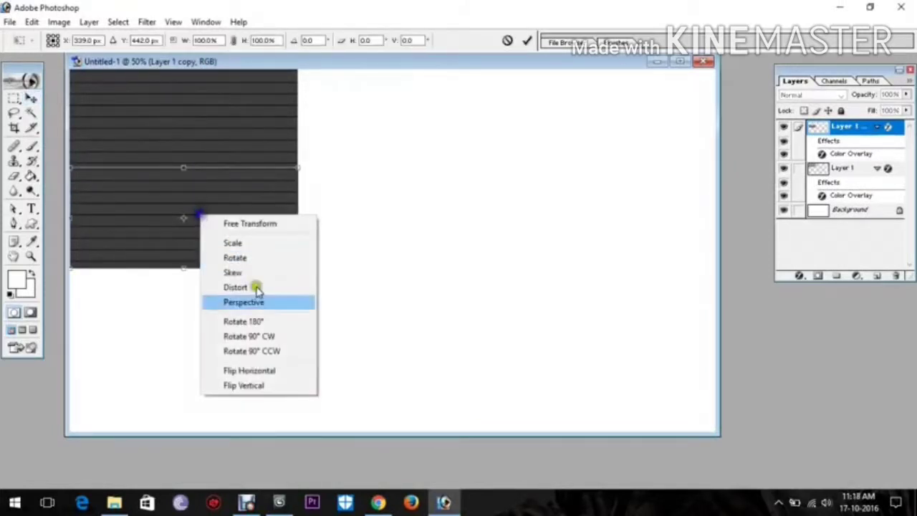
{"action": "left_click", "coordinate": [278, 385]}
{"action": "key", "text": "Return"}
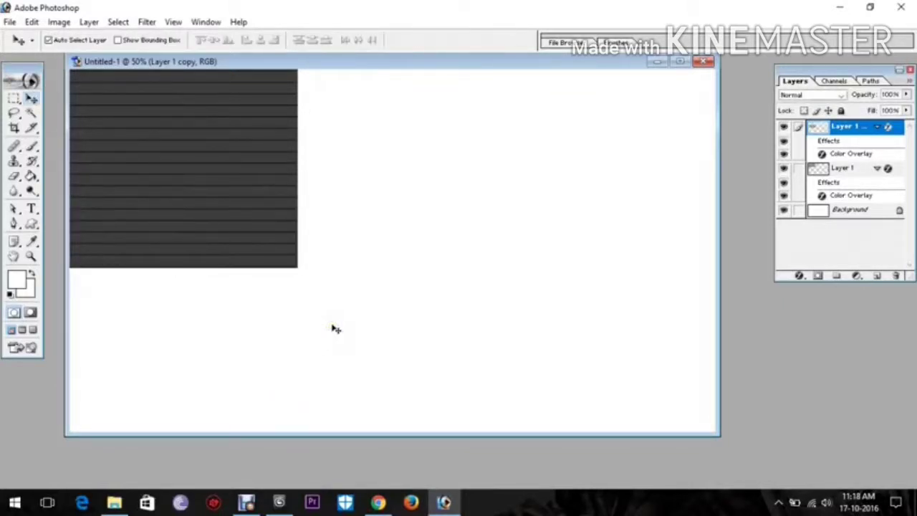
{"action": "key", "text": "ctrl+e"}
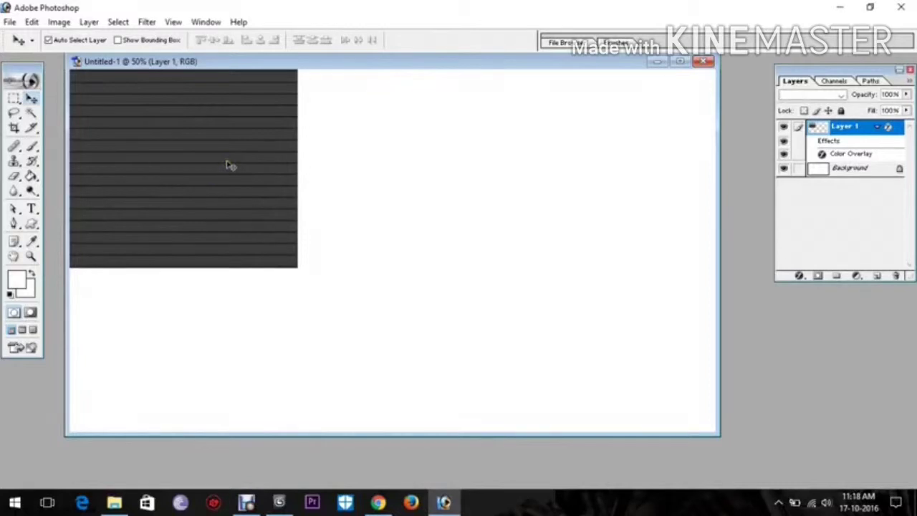
Duplicate and merge the siding block downward to fill the canvas height, and repeat the resulting column twice across the full width.
{"action": "left_click_drag", "start_coordinate": [230, 166], "coordinate": [212, 336], "text": "alt"}
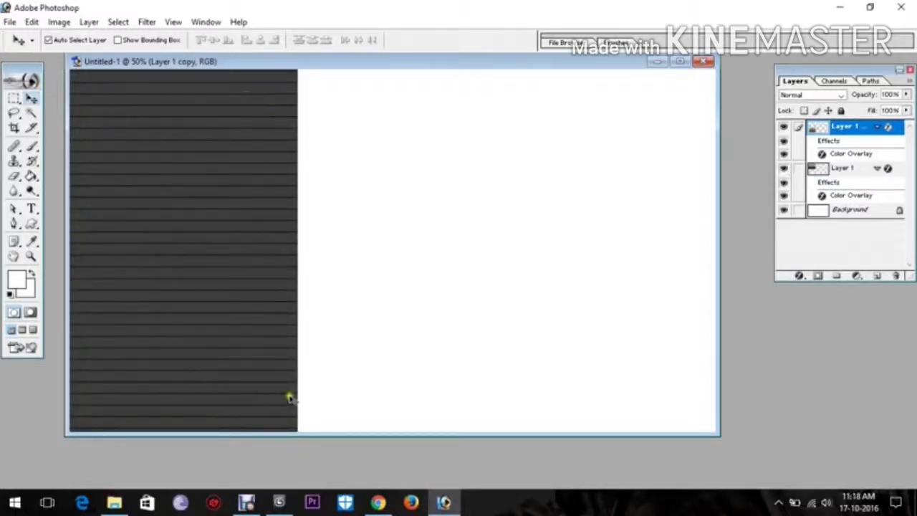
{"action": "key", "text": "ctrl+e"}
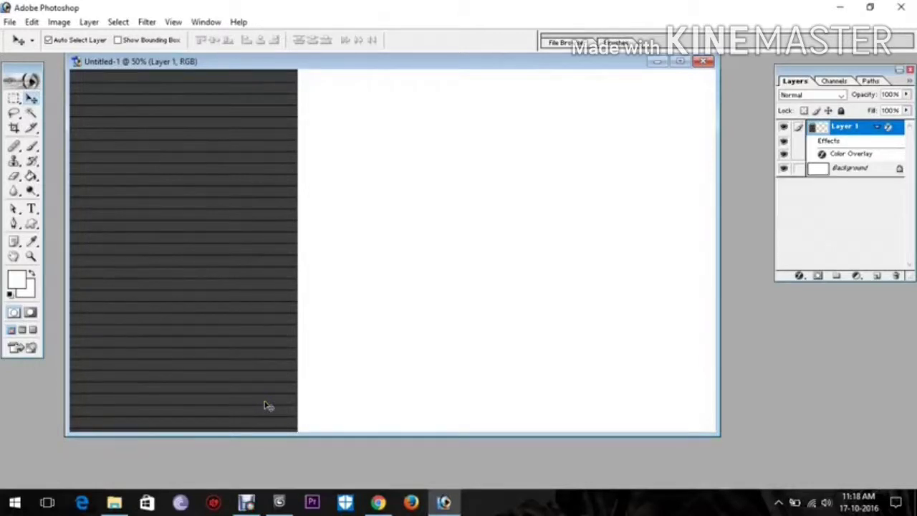
{"action": "left_click_drag", "start_coordinate": [265, 405], "coordinate": [223, 397], "text": "alt"}
{"action": "left_click_drag", "start_coordinate": [181, 358], "coordinate": [404, 357], "text": "alt"}
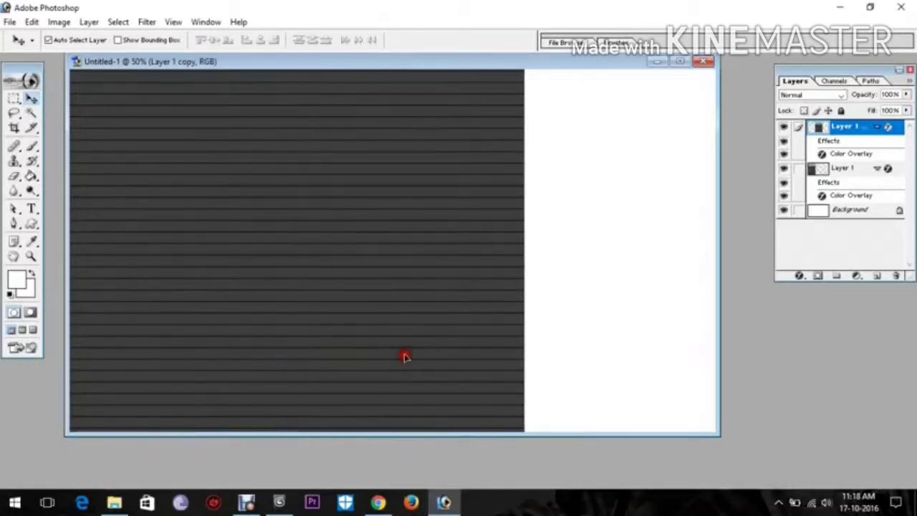
{"action": "left_click", "coordinate": [399, 377], "text": "alt"}
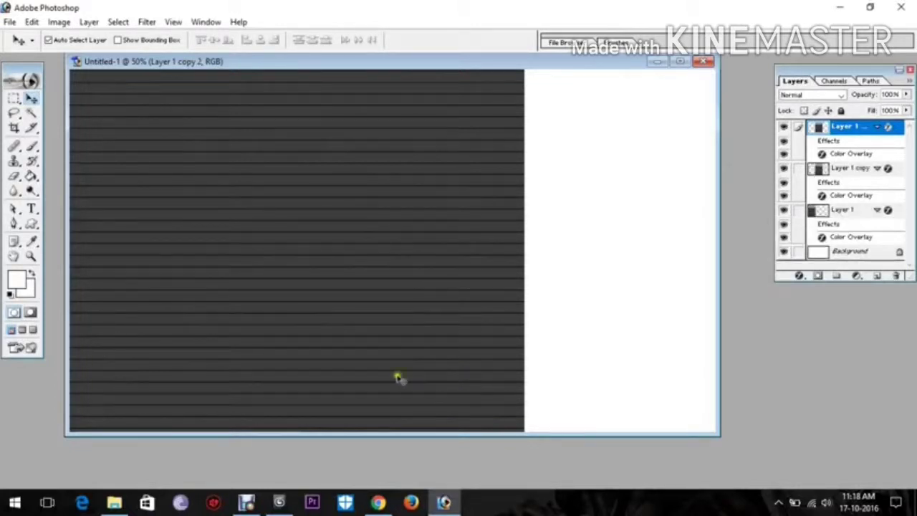
{"action": "left_click_drag", "start_coordinate": [267, 315], "coordinate": [600, 309]}
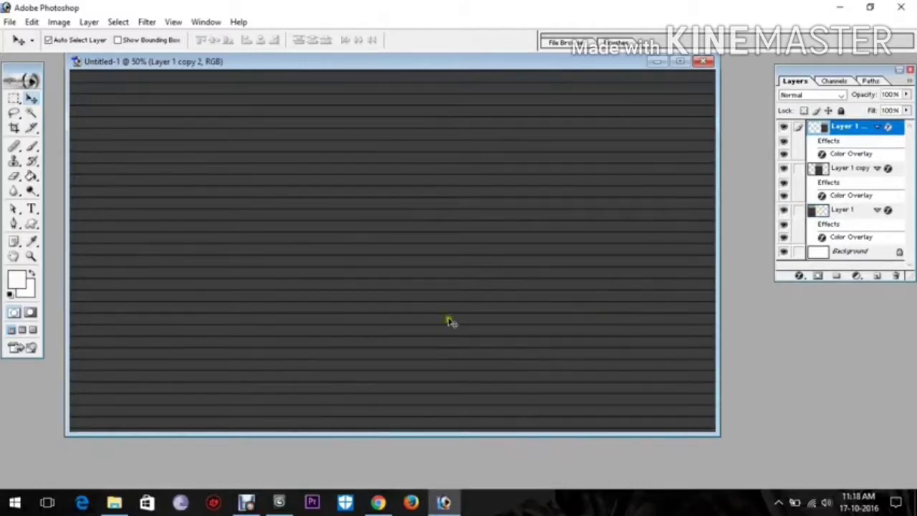
Save the tiled siding image as a JPEG named Wall texture, and close the Untitled-1 document without saving changes.
{"action": "key", "text": "ctrl+shift+s"}
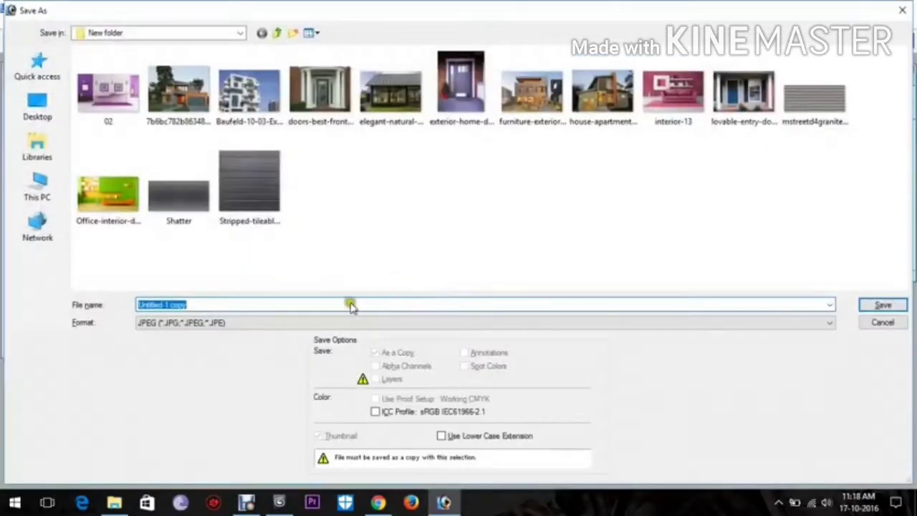
{"action": "key", "text": "Escape"}
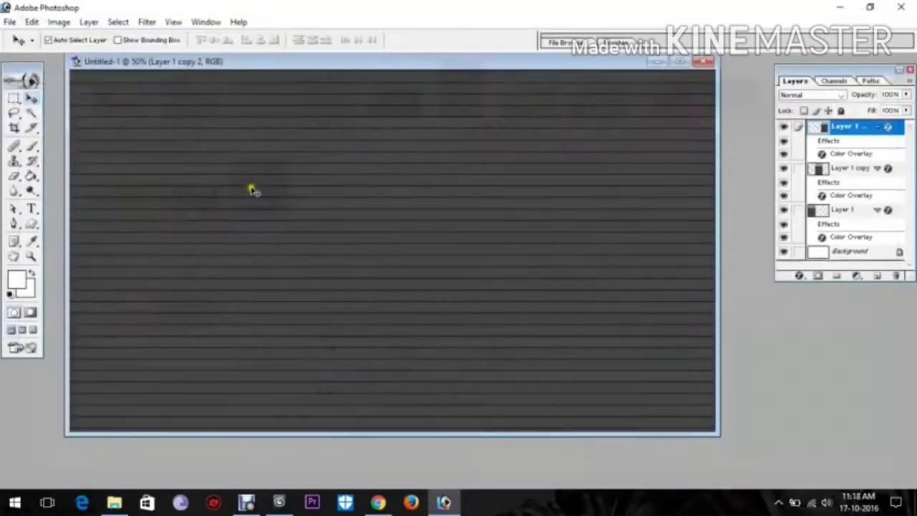
{"action": "left_click", "coordinate": [10, 22]}
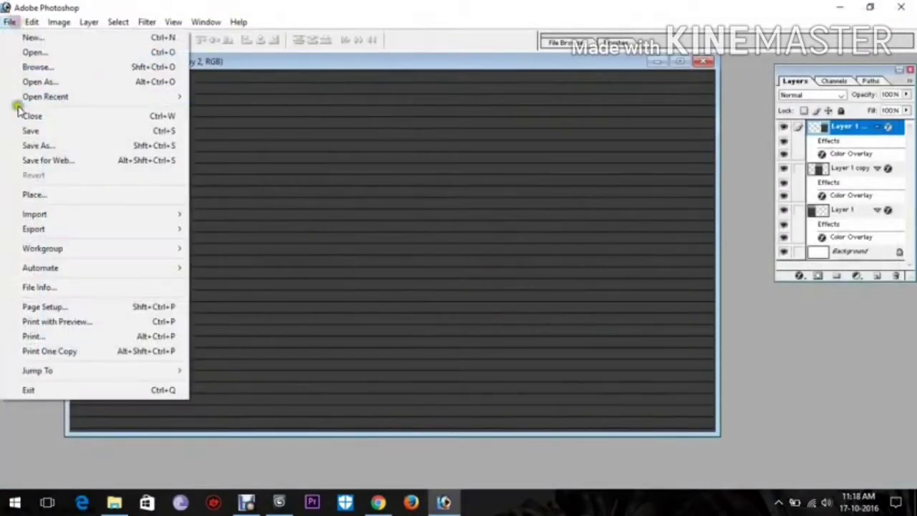
{"action": "left_click", "coordinate": [76, 145]}
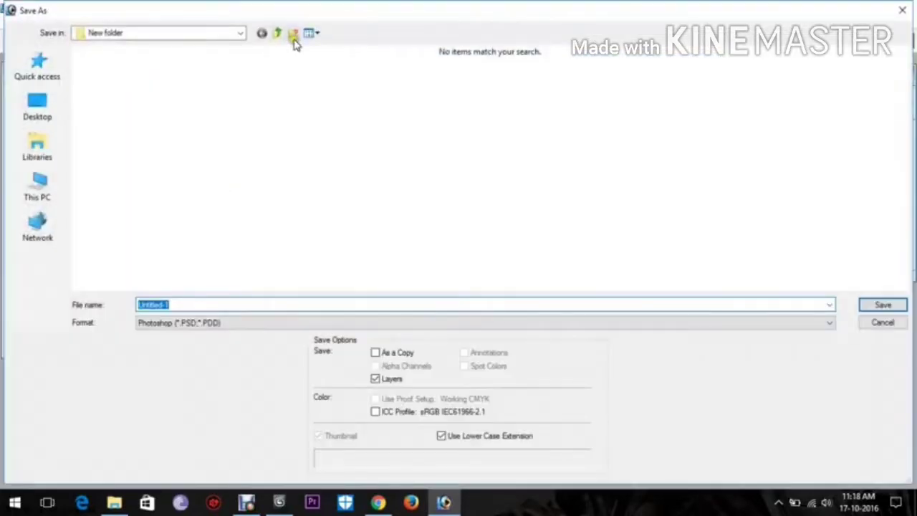
{"action": "left_click", "coordinate": [232, 323]}
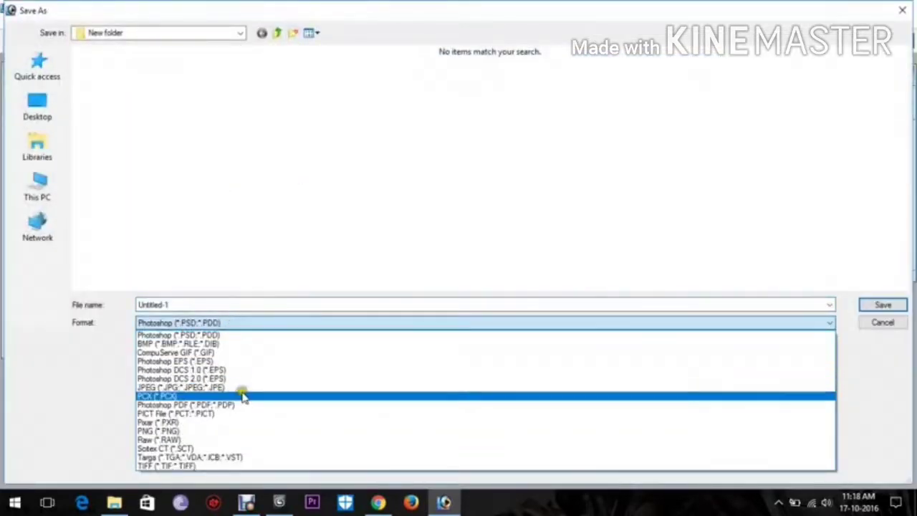
{"action": "left_click", "coordinate": [233, 389]}
{"action": "left_click", "coordinate": [196, 306]}
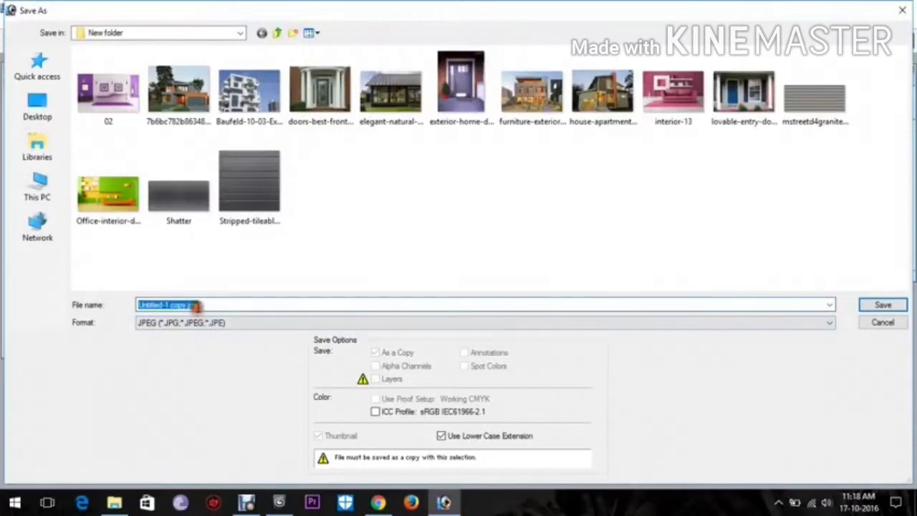
{"action": "type", "text": "Wall textu"}
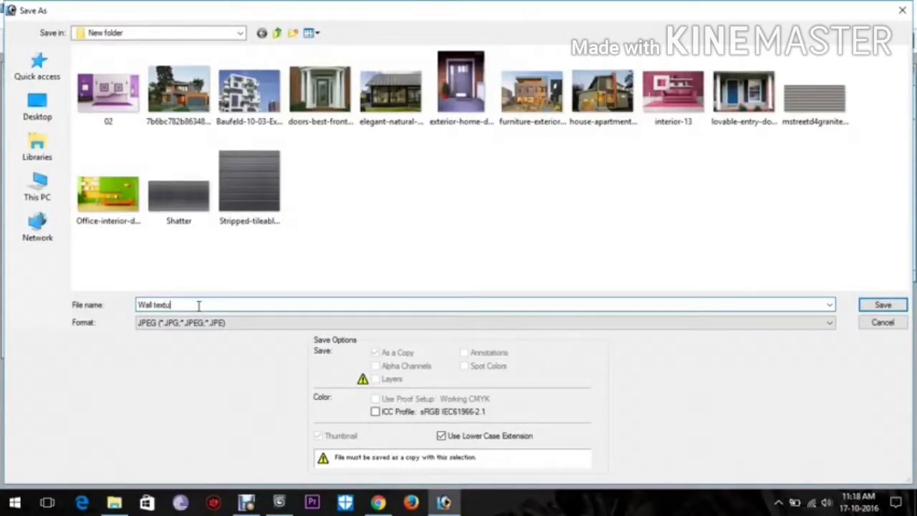
{"action": "type", "text": "re"}
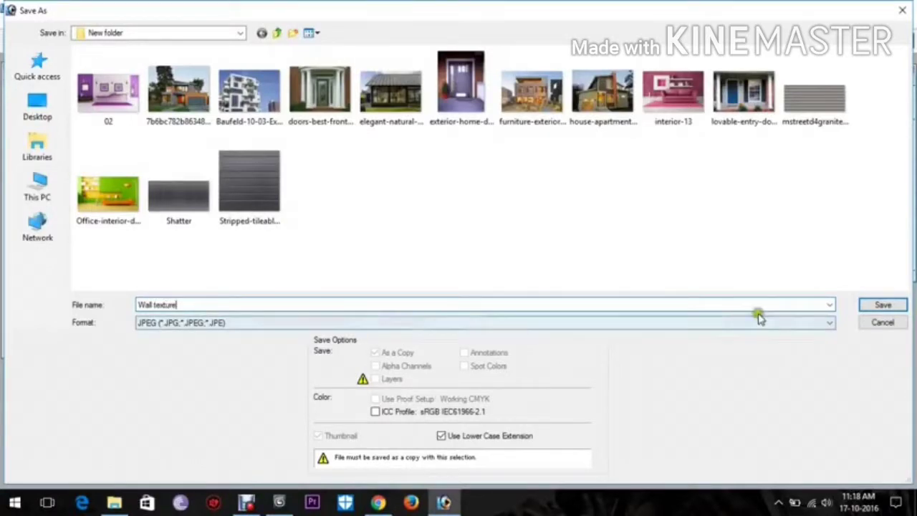
{"action": "left_click", "coordinate": [888, 304]}
{"action": "left_click", "coordinate": [539, 159]}
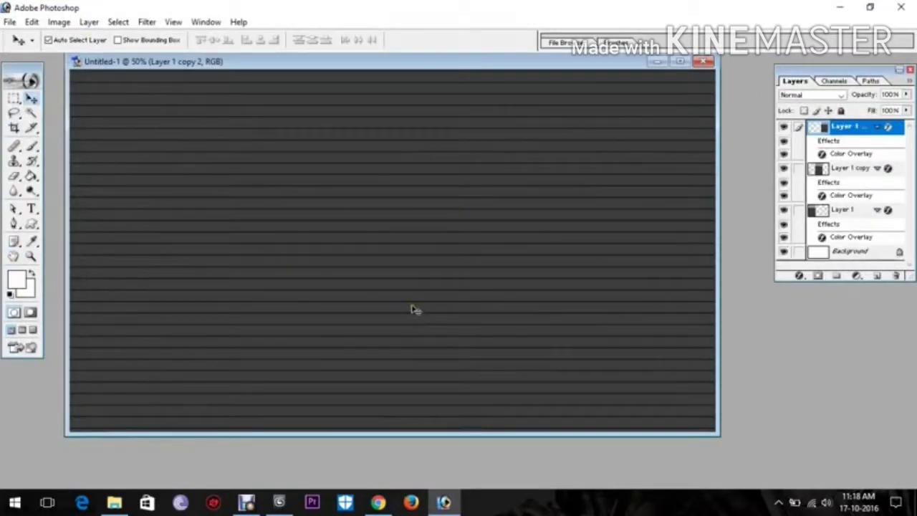
{"action": "key", "text": "ctrl+w"}
{"action": "left_click", "coordinate": [462, 198]}
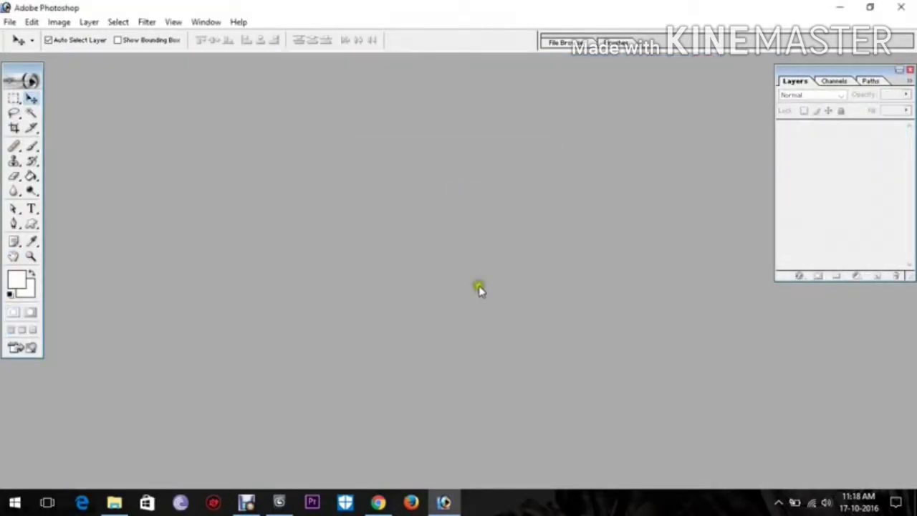
Open the elegant-natural, furniture-exterior and house-apartment exterior photos together from New folder.
{"action": "double_click", "coordinate": [478, 288]}
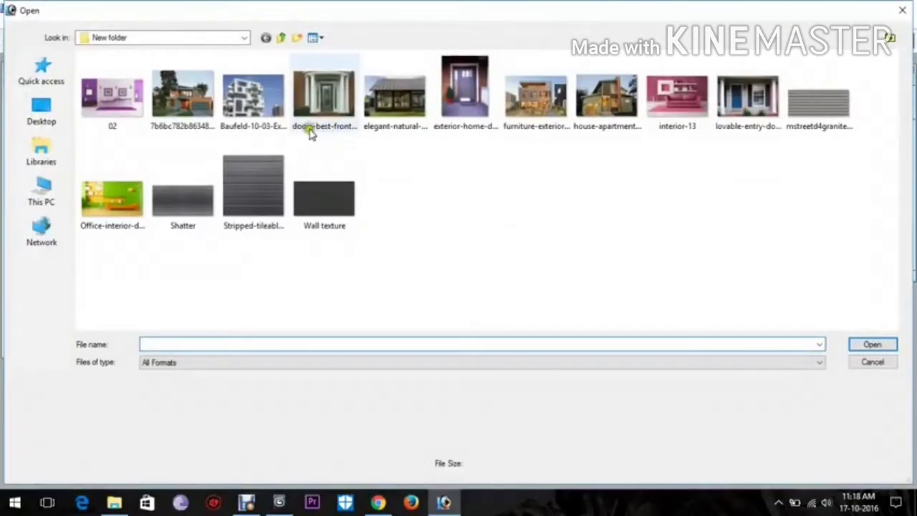
{"action": "left_click", "coordinate": [393, 99]}
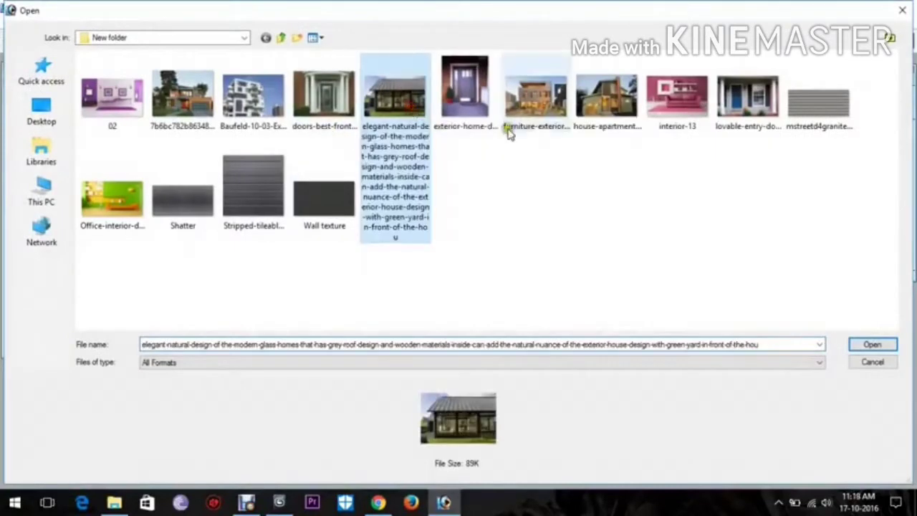
{"action": "left_click", "coordinate": [508, 129], "text": "ctrl"}
{"action": "left_click", "coordinate": [630, 118], "text": "ctrl"}
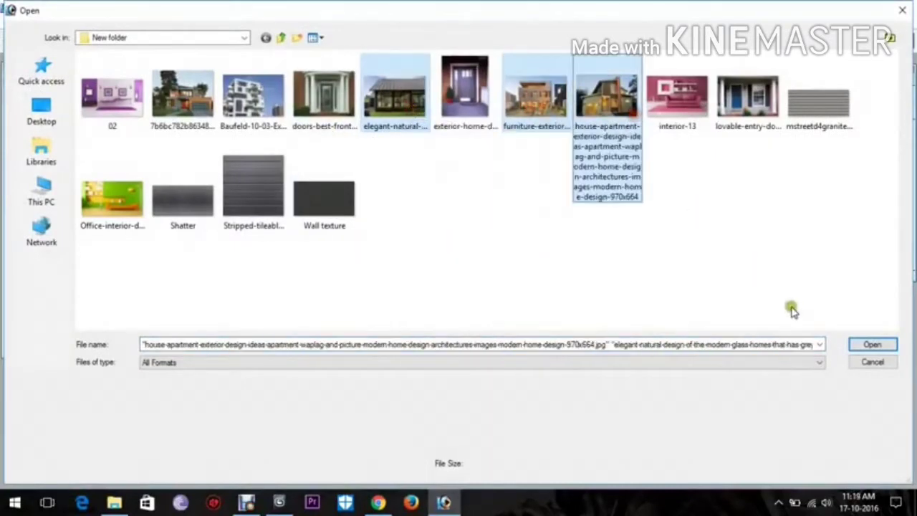
{"action": "left_click", "coordinate": [883, 345]}
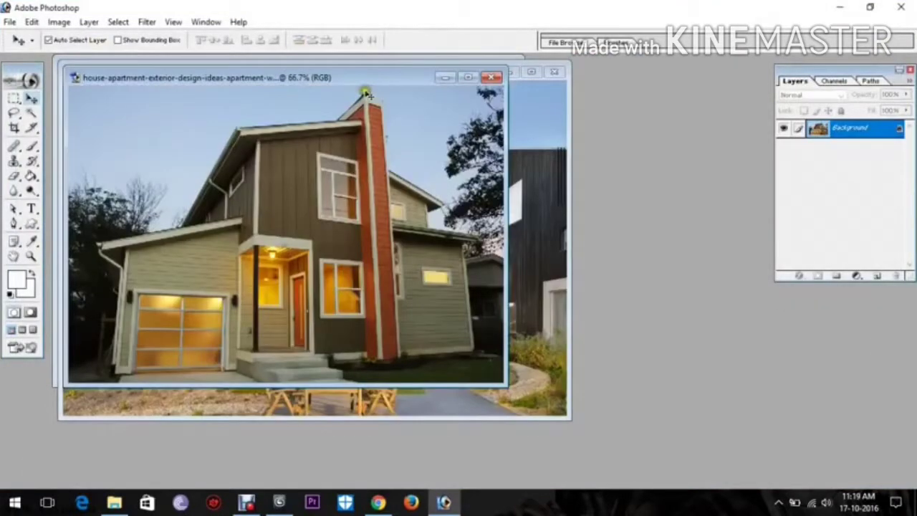
Crop the house-apartment photo to the lit ground-floor window beside the red chimney, leaving a small margin around its frame.
{"action": "left_click_drag", "start_coordinate": [365, 91], "coordinate": [467, 123]}
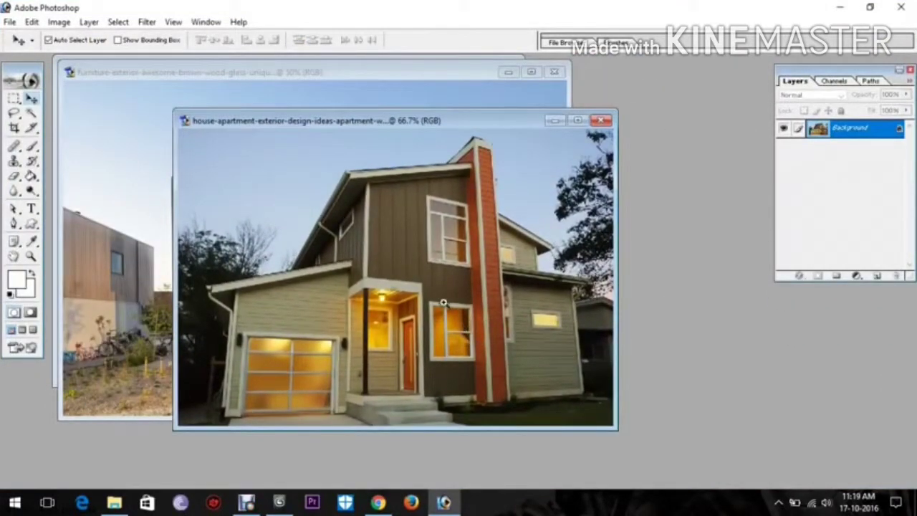
{"action": "left_click_drag", "start_coordinate": [443, 302], "coordinate": [506, 379], "text": "ctrl"}
{"action": "left_click_drag", "start_coordinate": [483, 322], "coordinate": [515, 317]}
{"action": "left_click_drag", "start_coordinate": [434, 285], "coordinate": [452, 300]}
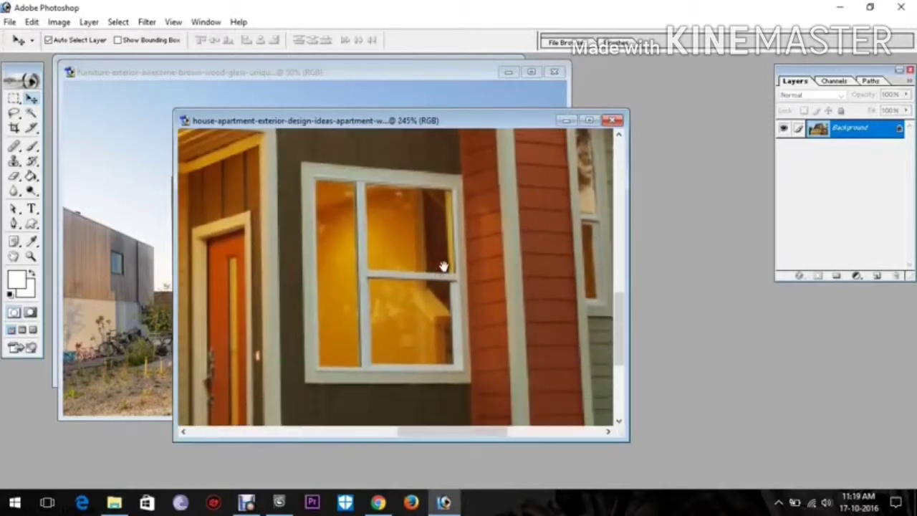
{"action": "left_click", "coordinate": [14, 127]}
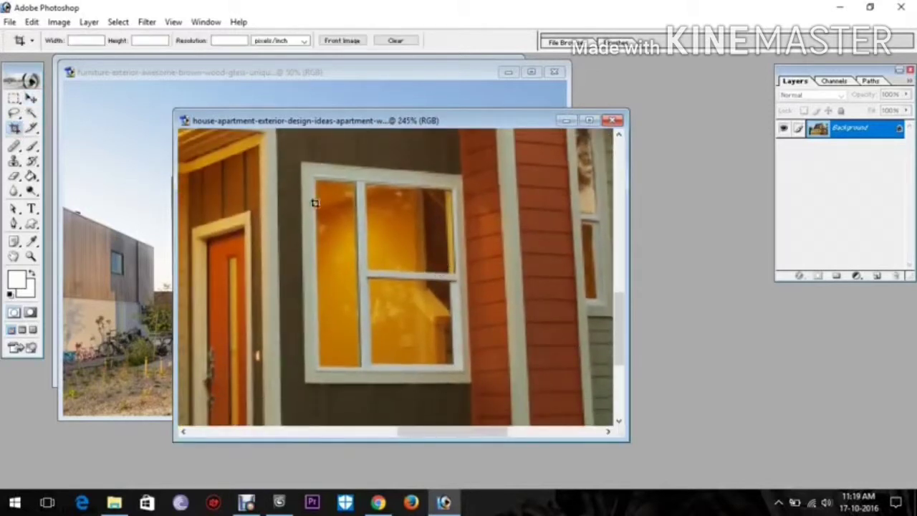
{"action": "left_click_drag", "start_coordinate": [298, 161], "coordinate": [477, 393]}
{"action": "left_click_drag", "start_coordinate": [369, 164], "coordinate": [368, 156]}
{"action": "left_click_drag", "start_coordinate": [301, 211], "coordinate": [286, 212]}
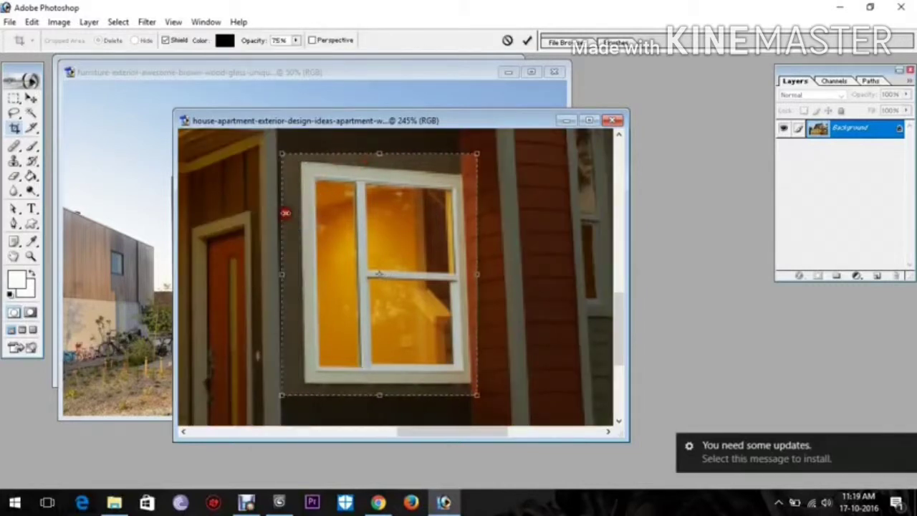
{"action": "left_click_drag", "start_coordinate": [475, 292], "coordinate": [492, 294]}
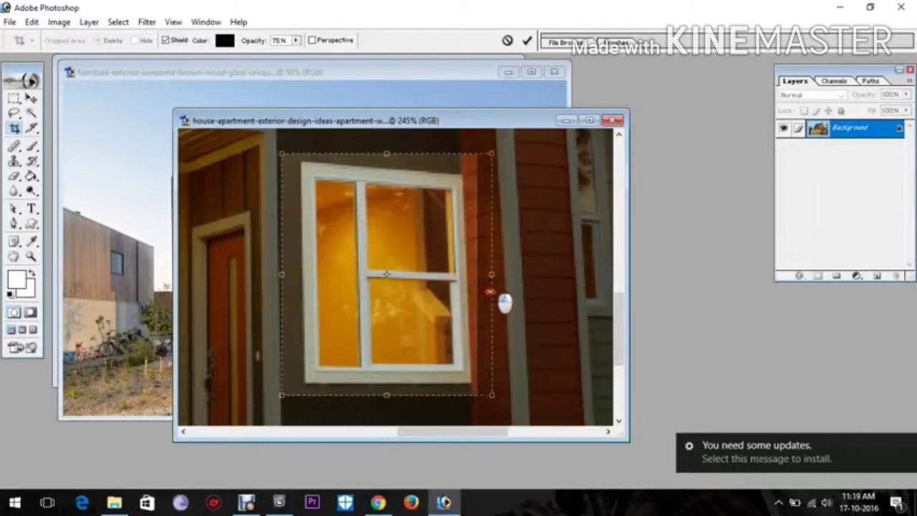
{"action": "left_click_drag", "start_coordinate": [382, 394], "coordinate": [387, 415]}
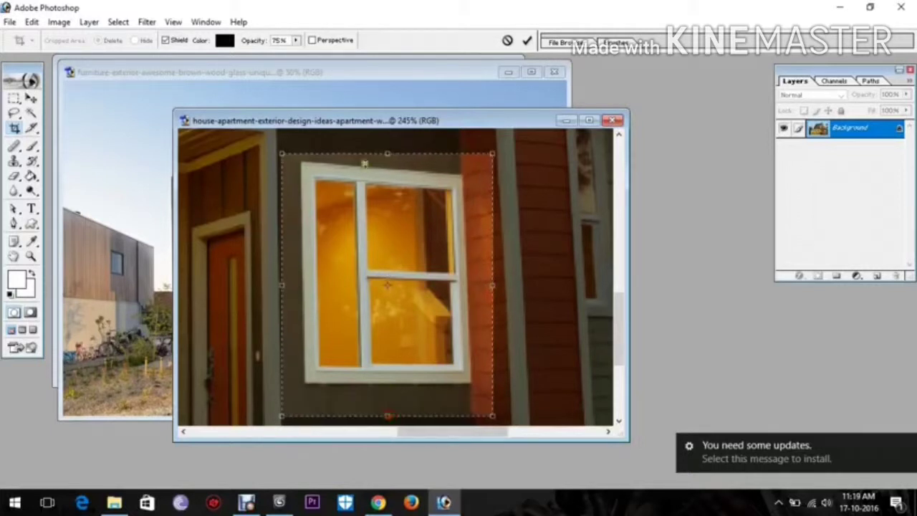
{"action": "left_click_drag", "start_coordinate": [367, 155], "coordinate": [464, 103]}
{"action": "double_click", "coordinate": [413, 218]}
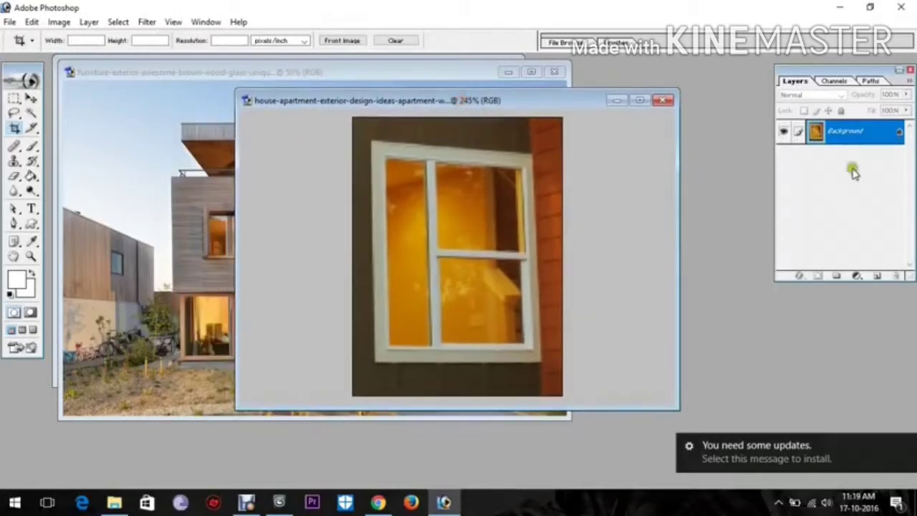
Convert the cropped window image's Background into a regular layer named Layer 0.
{"action": "double_click", "coordinate": [862, 134]}
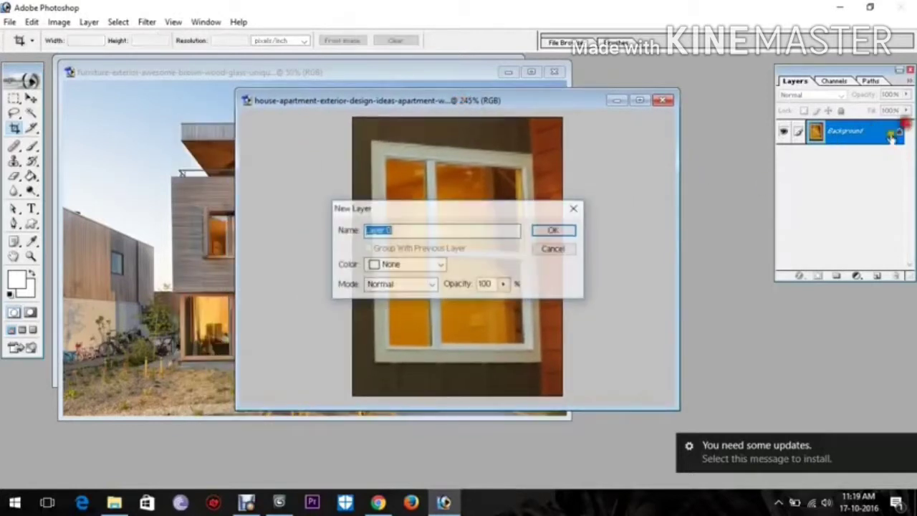
{"action": "left_click", "coordinate": [555, 232]}
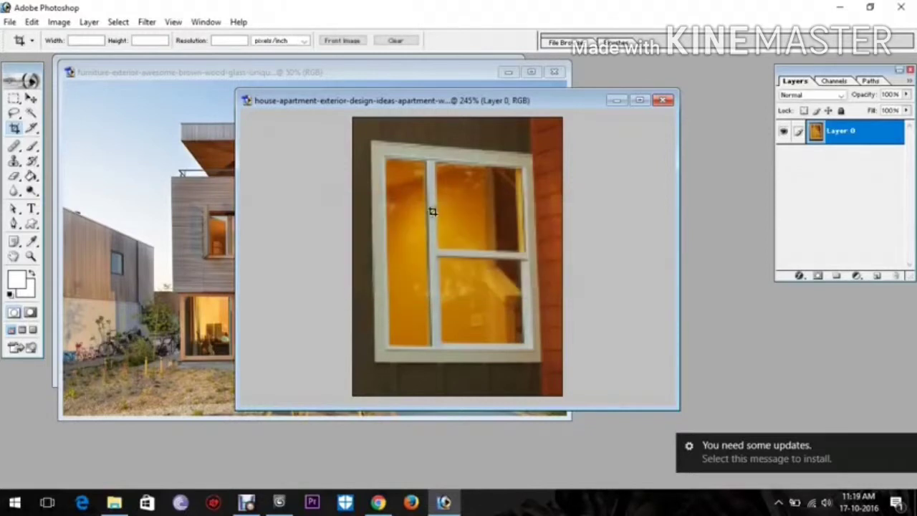
{"action": "key", "text": "v"}
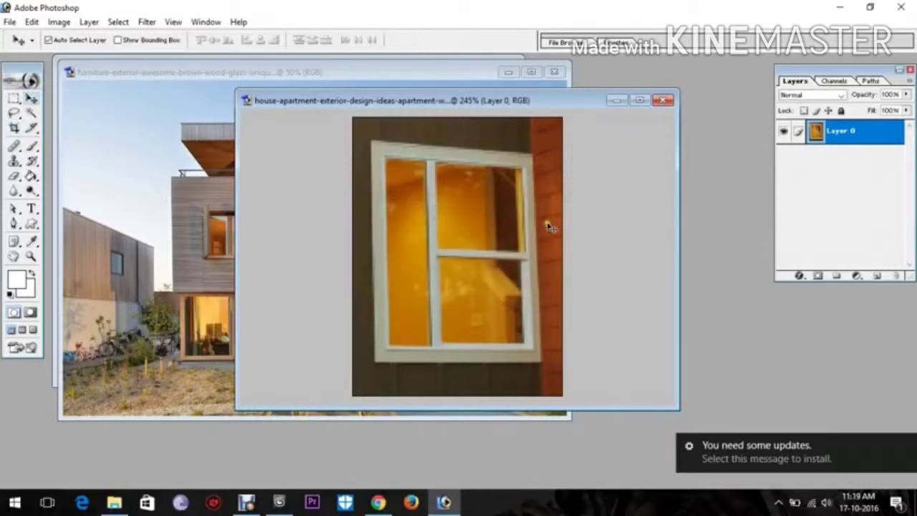
Distort the four corners of Layer 0 outward so the window frame is straightened and fills the canvas.
{"action": "key", "text": "ctrl+t"}
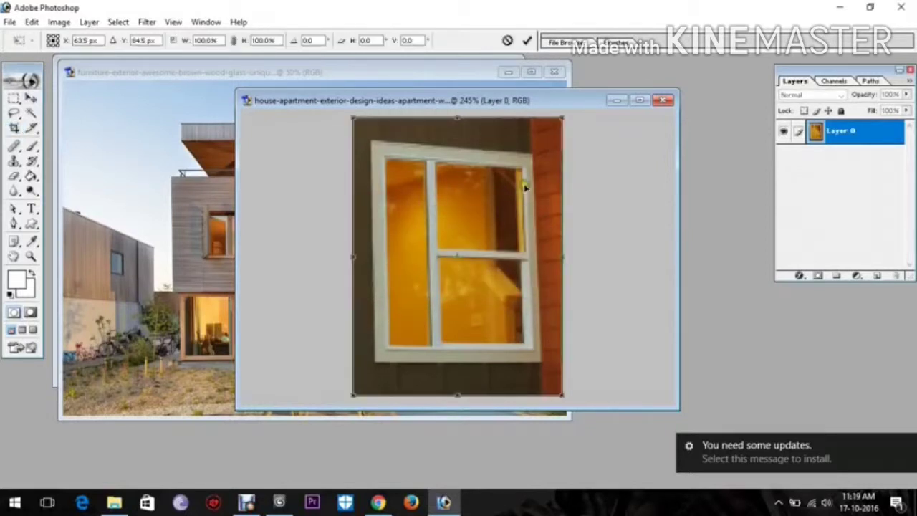
{"action": "double_click", "coordinate": [560, 107]}
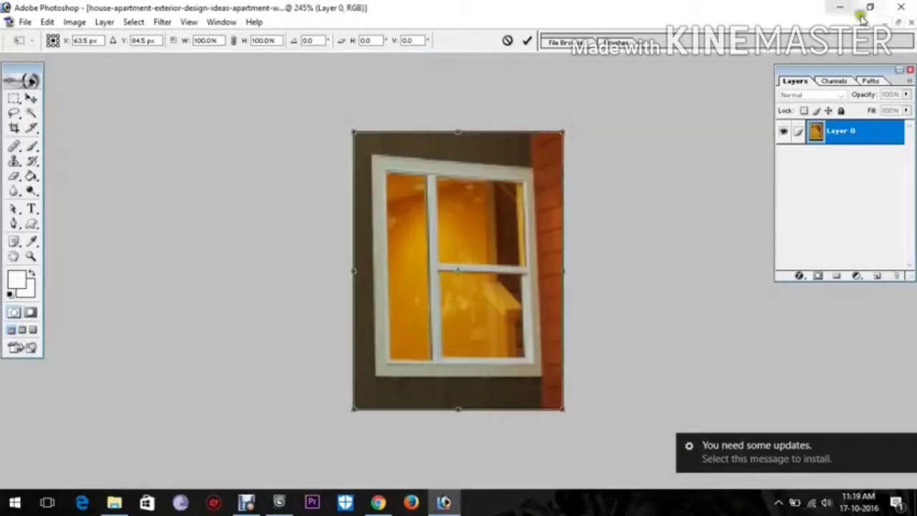
{"action": "left_click", "coordinate": [898, 22]}
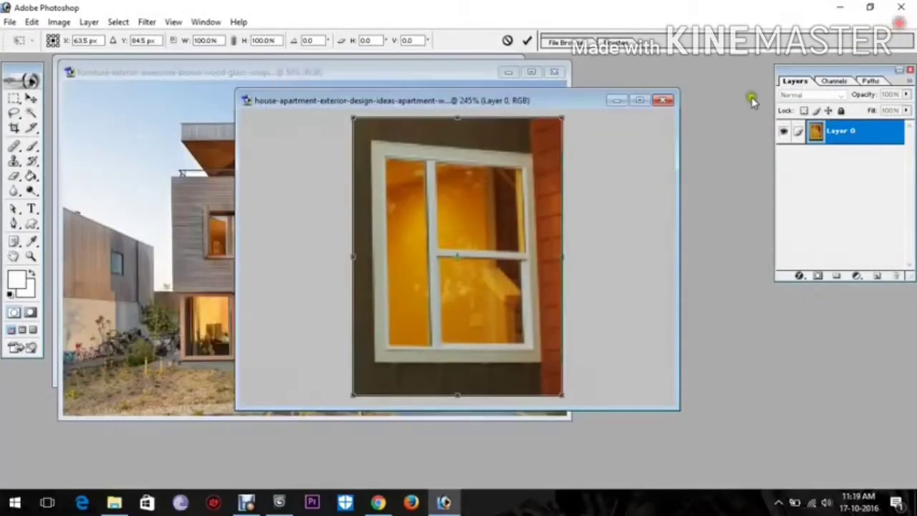
{"action": "left_click", "coordinate": [645, 103]}
{"action": "left_click_drag", "start_coordinate": [561, 132], "coordinate": [614, 67]}
{"action": "left_click_drag", "start_coordinate": [357, 134], "coordinate": [334, 103]}
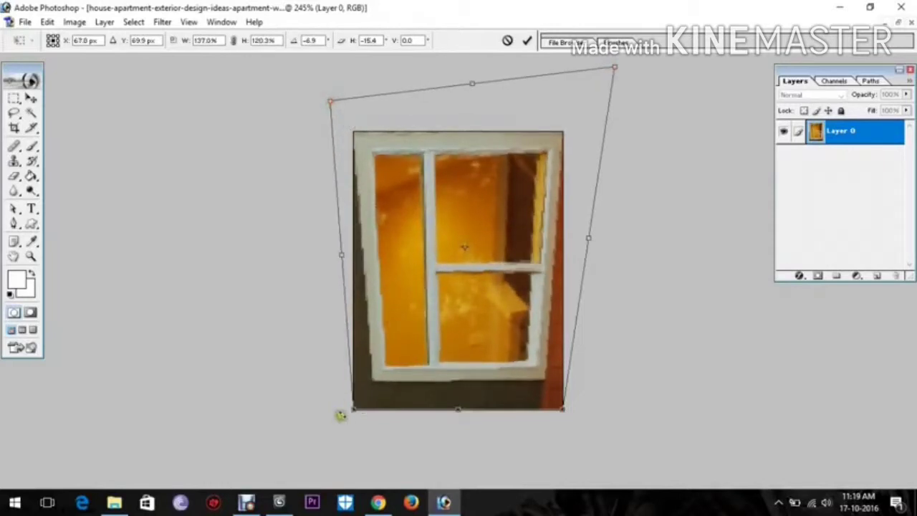
{"action": "left_click_drag", "start_coordinate": [354, 411], "coordinate": [327, 450]}
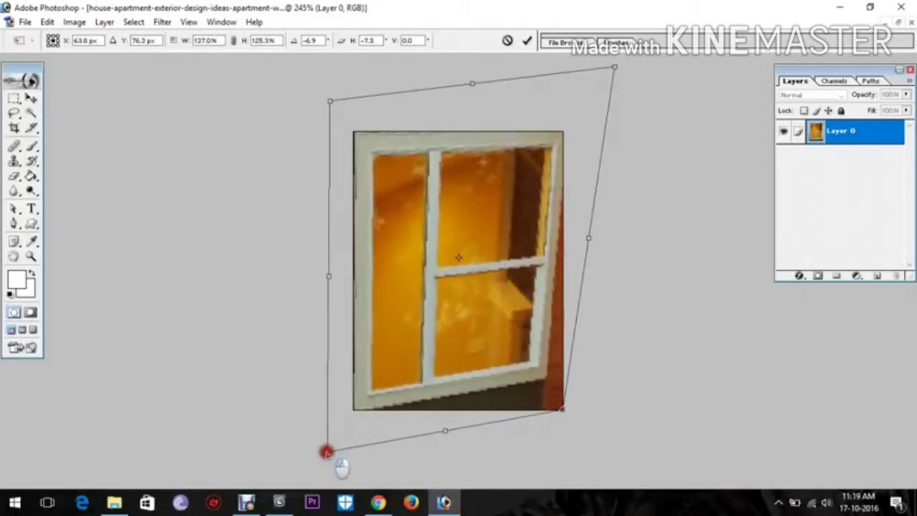
{"action": "left_click_drag", "start_coordinate": [331, 104], "coordinate": [327, 97]}
{"action": "left_click_drag", "start_coordinate": [561, 409], "coordinate": [587, 463]}
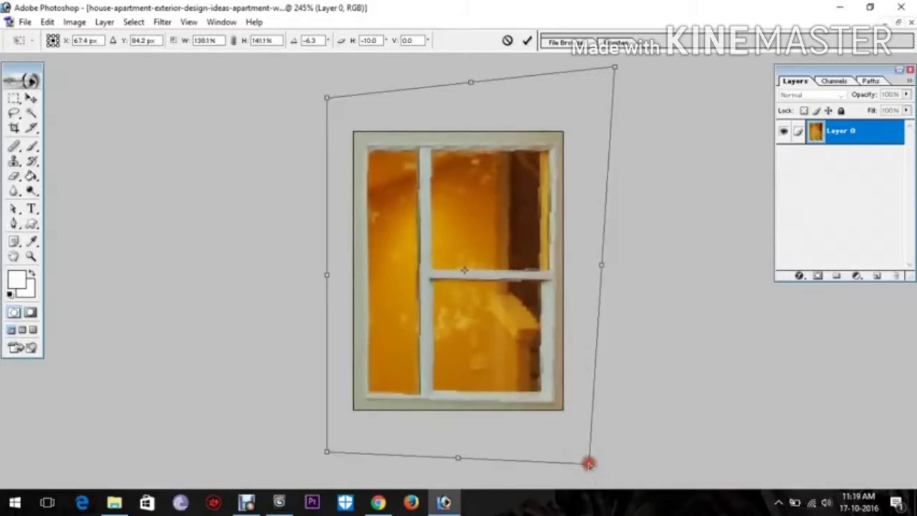
{"action": "key", "text": "Escape"}
Apply the distortion, then move Layer 0's lower-right corner slightly upward to level the window's horizontal bars.
{"action": "key", "text": "ctrl+minus"}
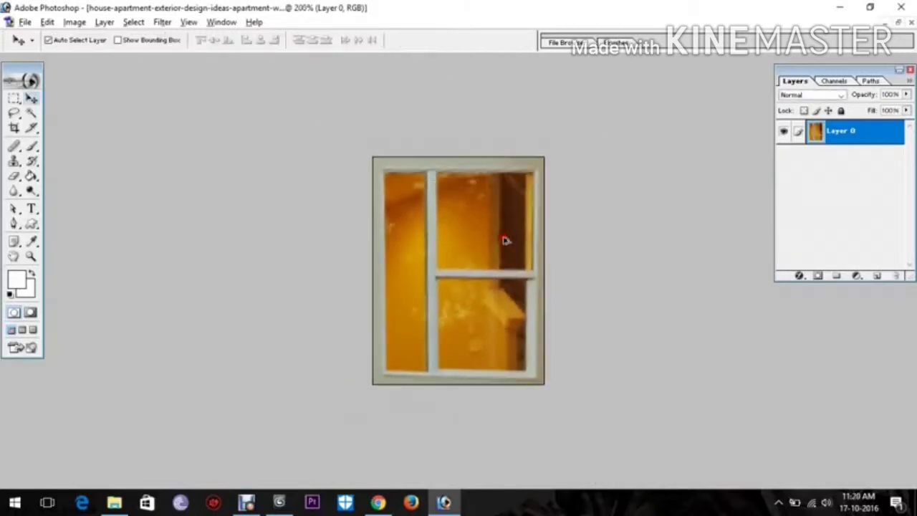
{"action": "key", "text": "f"}
{"action": "key", "text": "f"}
{"action": "left_click", "coordinate": [479, 248], "text": "alt"}
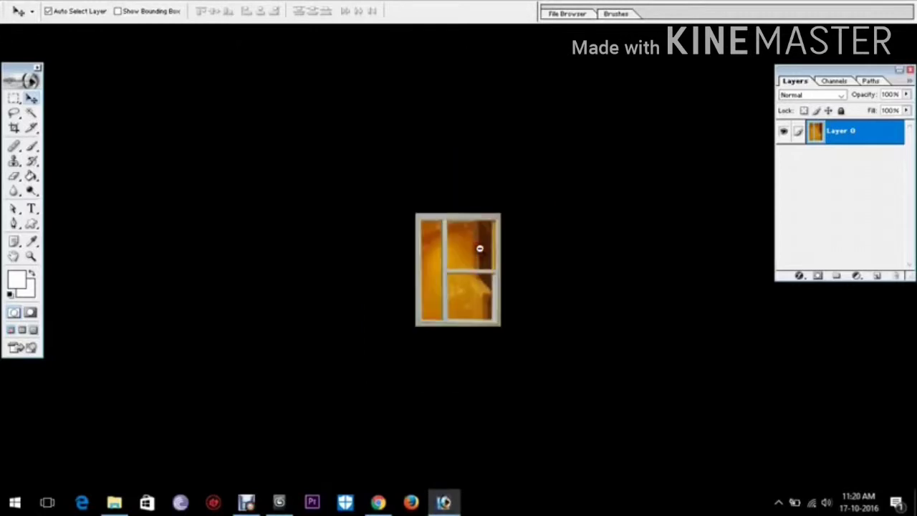
{"action": "left_click", "coordinate": [491, 310]}
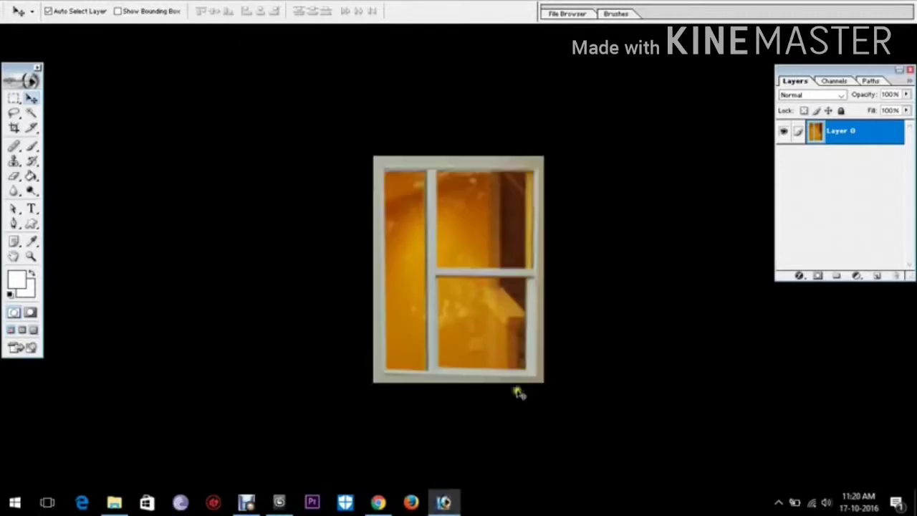
{"action": "key", "text": "ctrl+t"}
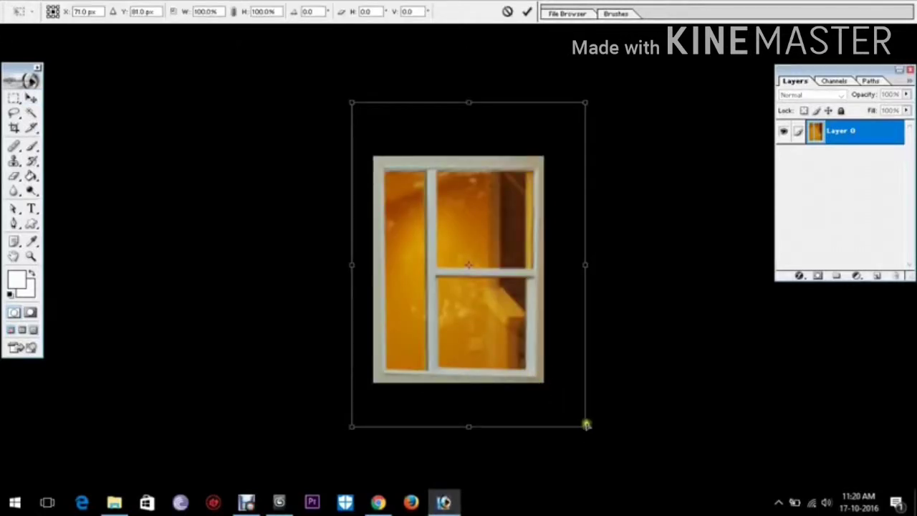
{"action": "left_click_drag", "start_coordinate": [586, 423], "coordinate": [586, 420], "text": "ctrl"}
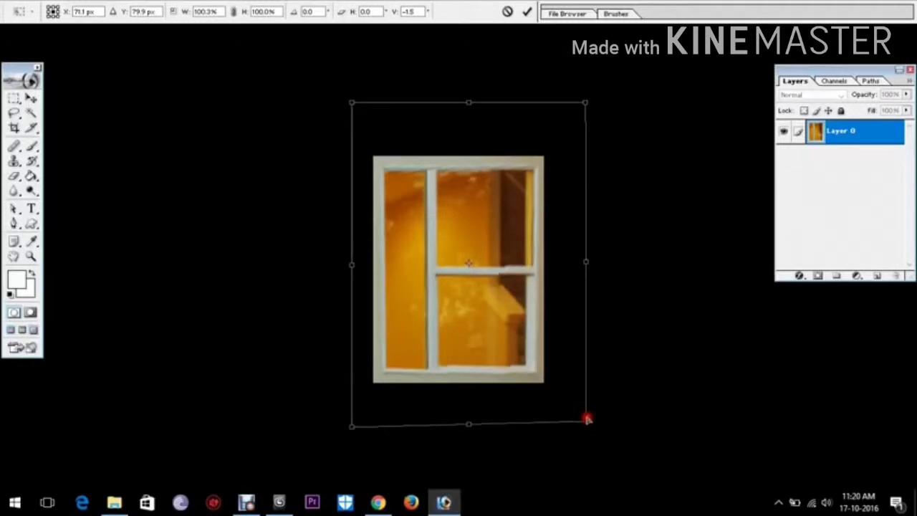
{"action": "key", "text": "Return"}
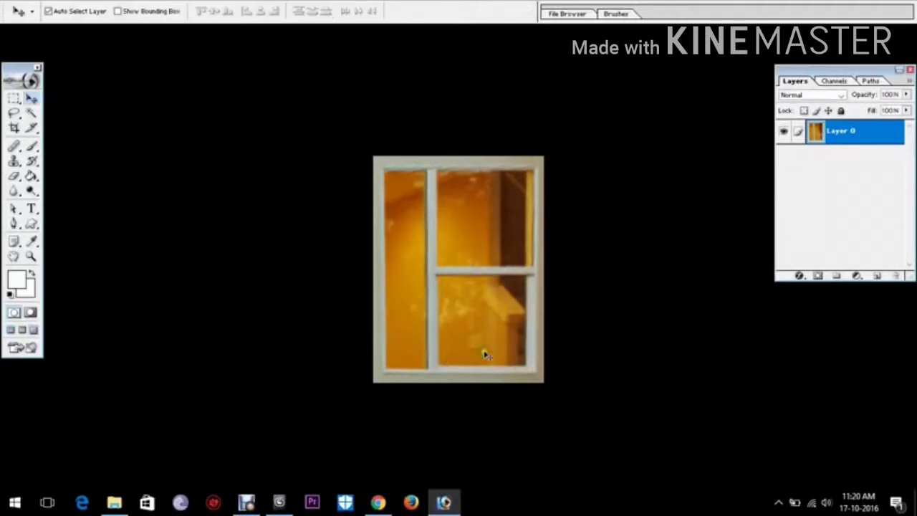
Increase the brightness and slightly raise the contrast of the straightened window image with Brightness/Contrast.
{"action": "left_click", "coordinate": [486, 346], "text": "alt"}
{"action": "key", "text": "f"}
{"action": "right_click", "coordinate": [449, 263], "text": "ctrl"}
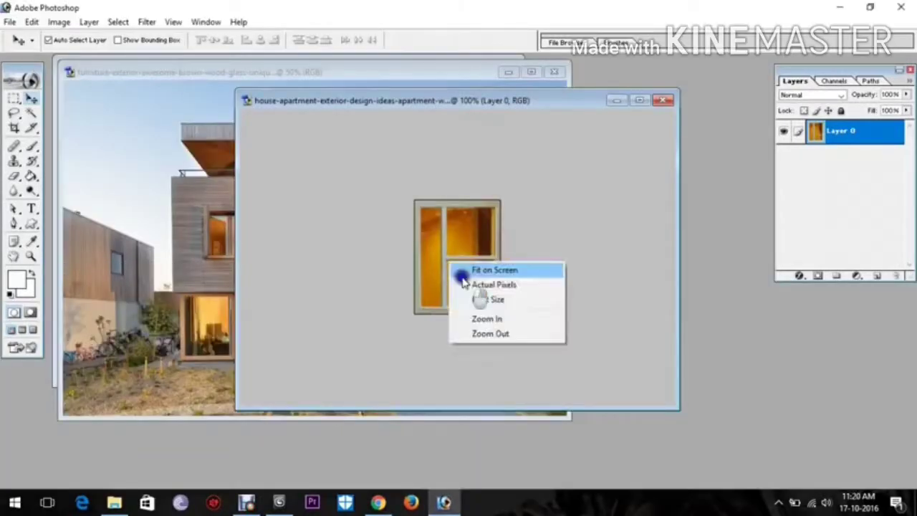
{"action": "left_click", "coordinate": [463, 277]}
{"action": "left_click", "coordinate": [464, 282], "text": "alt"}
{"action": "left_click", "coordinate": [464, 282], "text": "alt"}
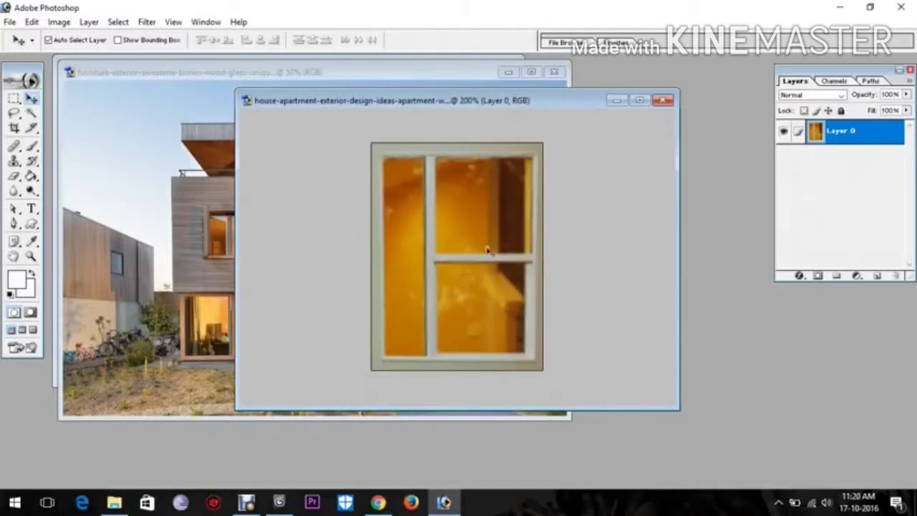
{"action": "left_click", "coordinate": [63, 22]}
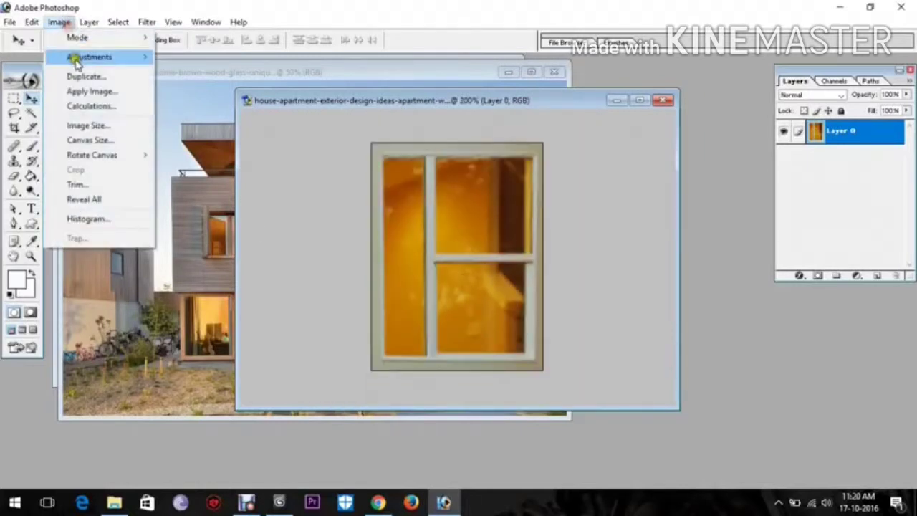
{"action": "mouse_move", "coordinate": [79, 56]}
{"action": "left_click", "coordinate": [246, 145]}
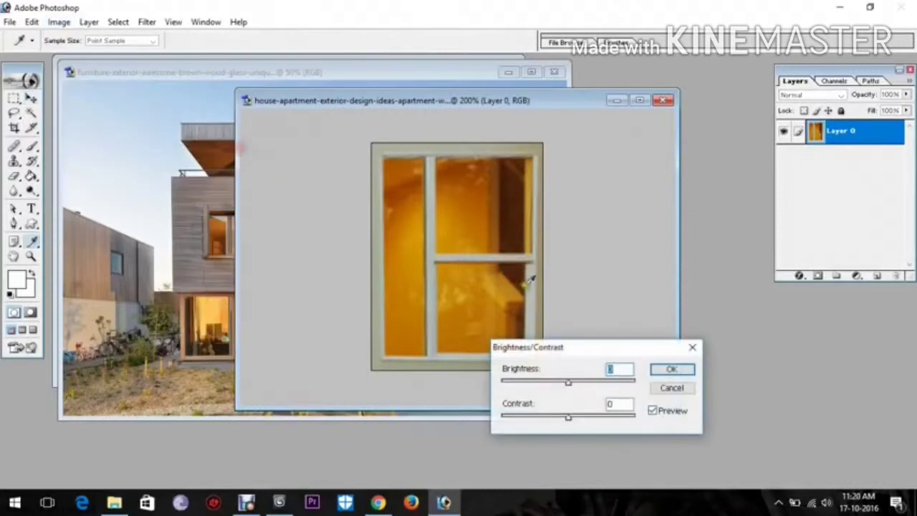
{"action": "left_click_drag", "start_coordinate": [568, 380], "coordinate": [577, 382]}
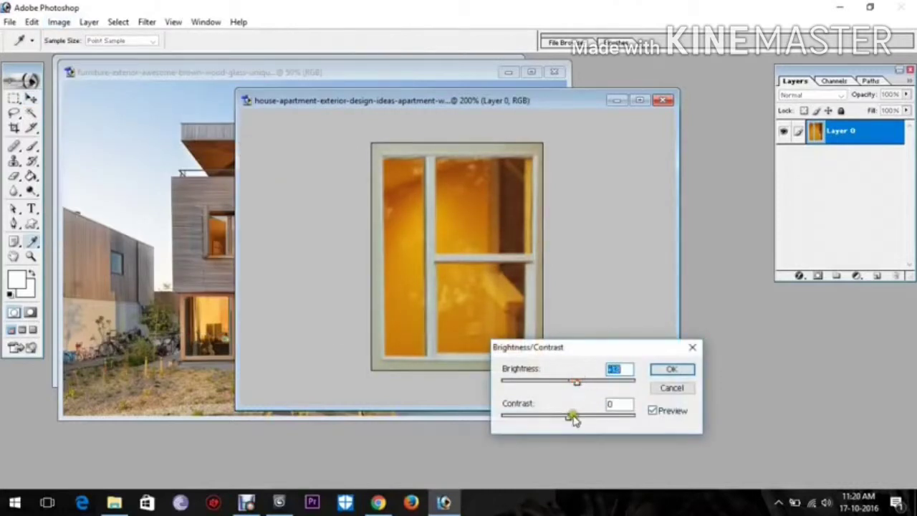
{"action": "left_click_drag", "start_coordinate": [573, 415], "coordinate": [575, 414]}
{"action": "left_click", "coordinate": [671, 369]}
{"action": "key", "text": "v"}
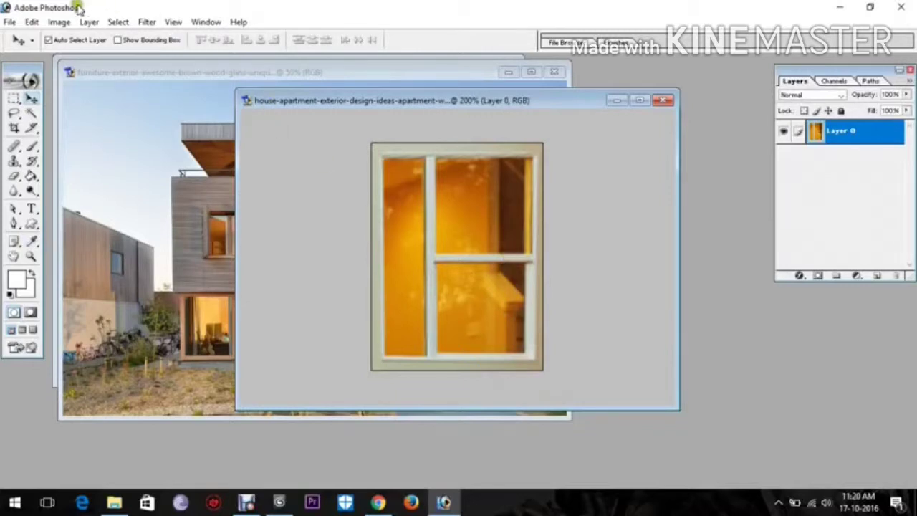
Save the window image in New folder as a JPEG named window texture at Maximum quality 12.
{"action": "left_click", "coordinate": [8, 22]}
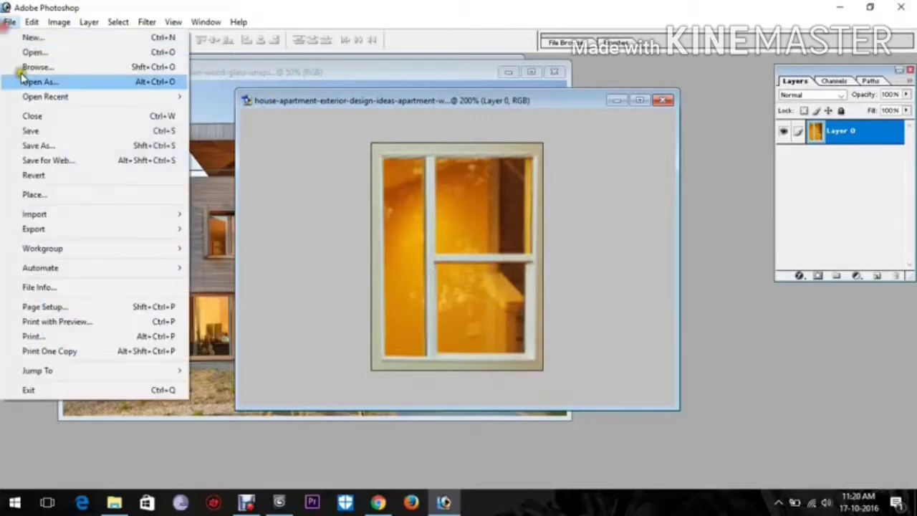
{"action": "left_click", "coordinate": [50, 147]}
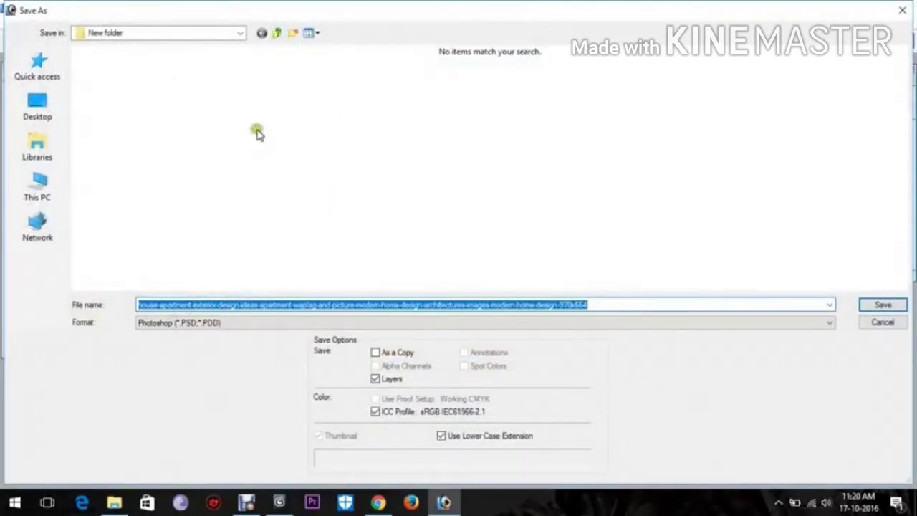
{"action": "left_click", "coordinate": [204, 331]}
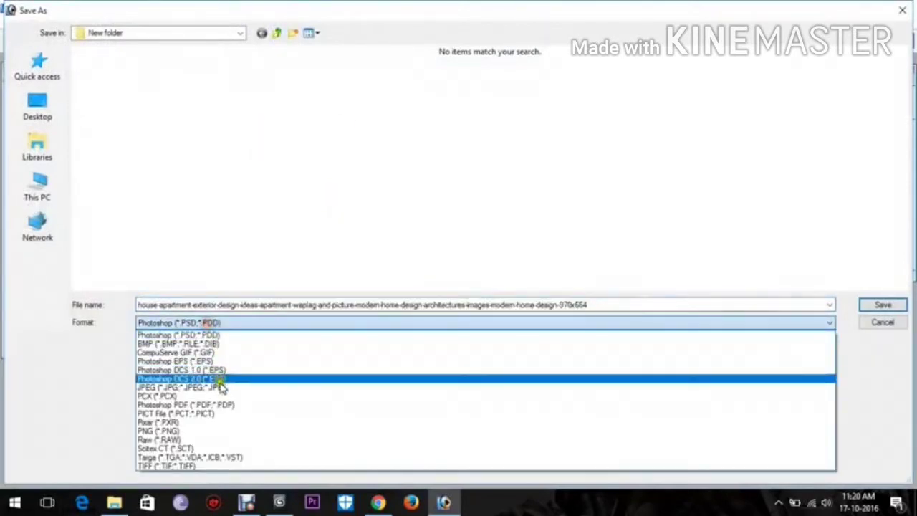
{"action": "left_click", "coordinate": [217, 380]}
{"action": "left_click", "coordinate": [182, 305]}
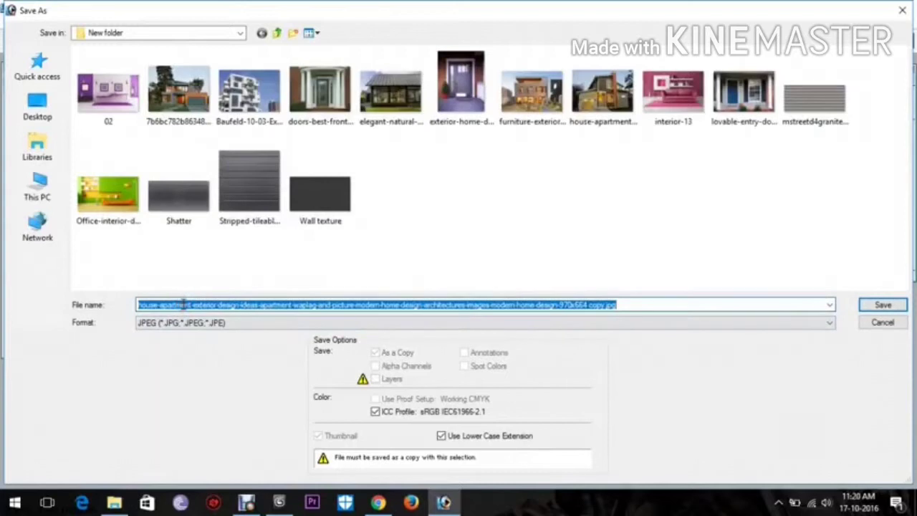
{"action": "type", "text": "window texture"}
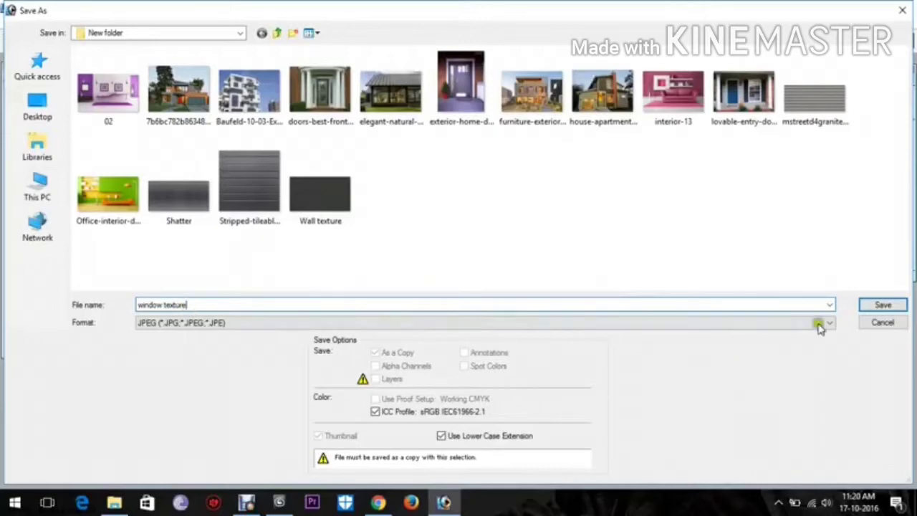
{"action": "left_click", "coordinate": [881, 304]}
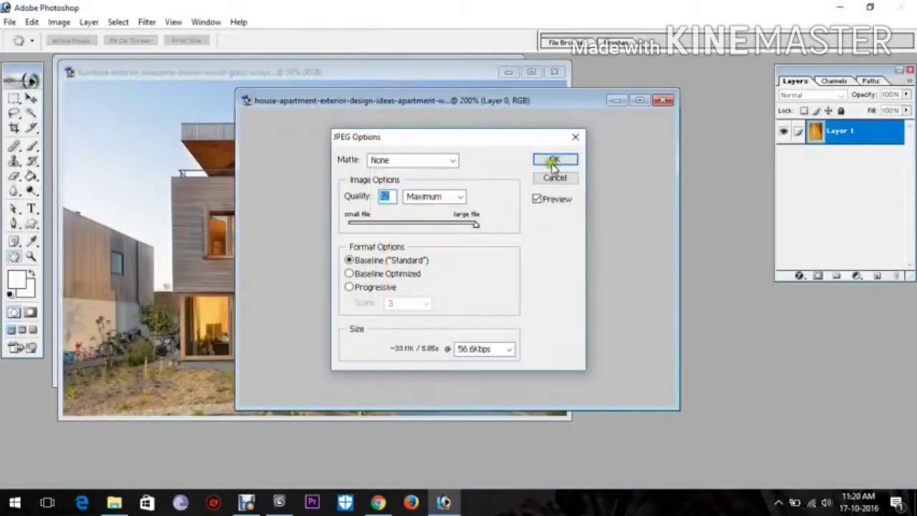
{"action": "left_click", "coordinate": [545, 161]}
{"action": "key", "text": "v"}
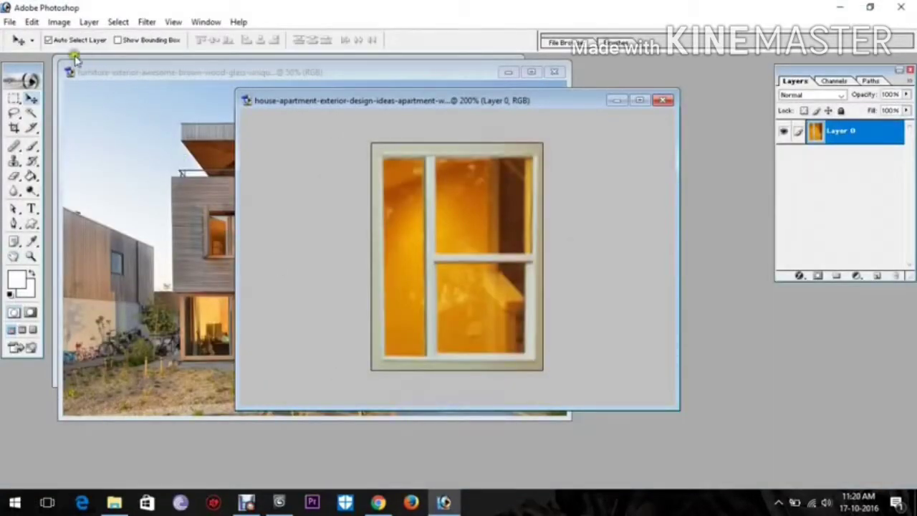
Undo the window edits back to the full uncropped house-apartment photo and close it without saving changes.
{"action": "left_click", "coordinate": [32, 21]}
{"action": "left_click", "coordinate": [69, 67]}
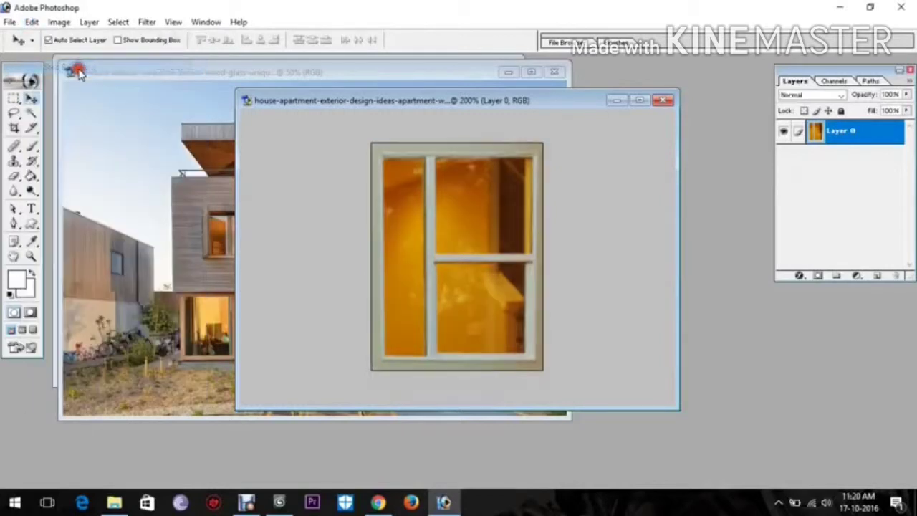
{"action": "key", "text": "alt+ctrl+z"}
{"action": "key", "text": "ctrl+alt+z"}
{"action": "key", "text": "ctrl+alt+z"}
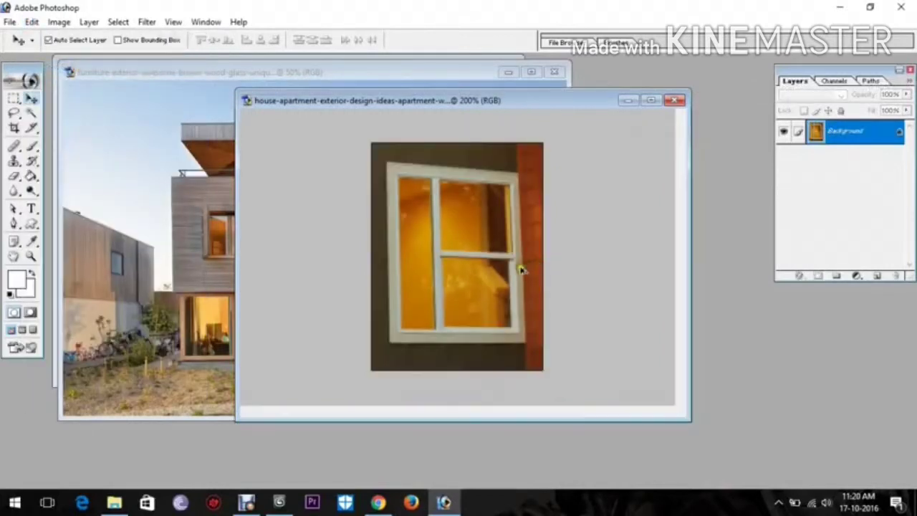
{"action": "right_click", "coordinate": [462, 227], "text": "alt"}
{"action": "left_click", "coordinate": [488, 233]}
{"action": "left_click", "coordinate": [486, 232], "text": "alt"}
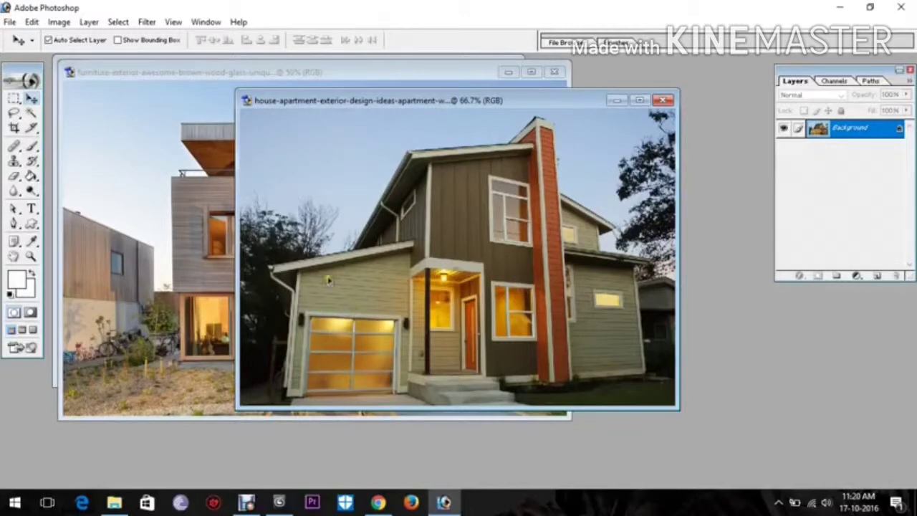
{"action": "left_click", "coordinate": [664, 101]}
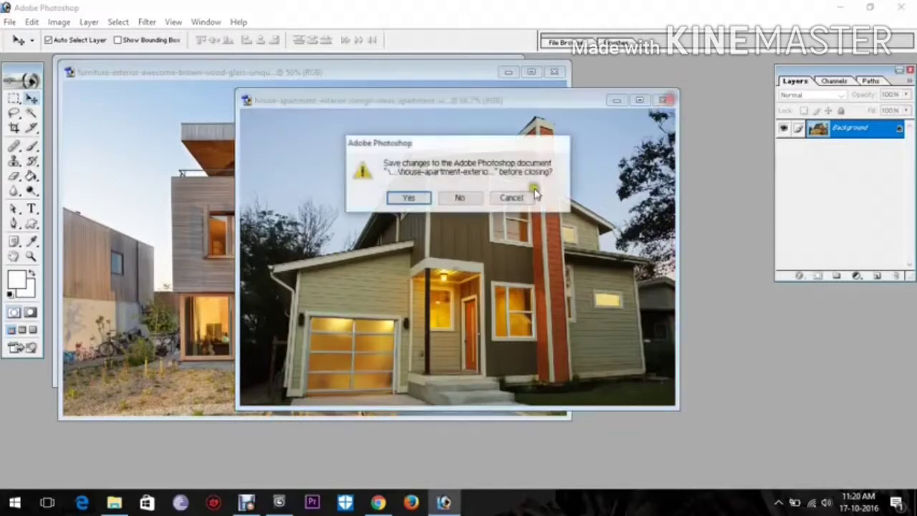
{"action": "left_click", "coordinate": [459, 199]}
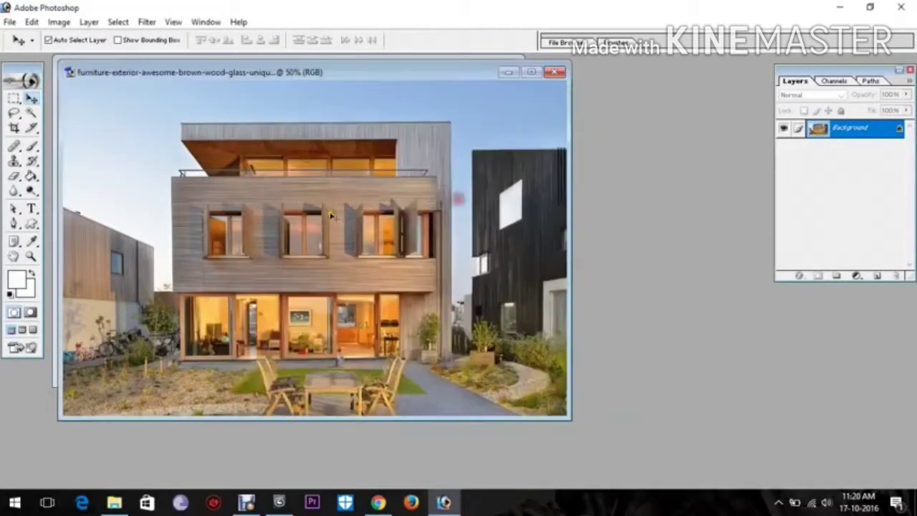
Crop the furniture-exterior photo to the brown-framed ground-floor glass panel with the wall picture and potted plant.
{"action": "scroll", "coordinate": [344, 365], "scroll_direction": "up", "scroll_amount": 4, "text": "alt"}
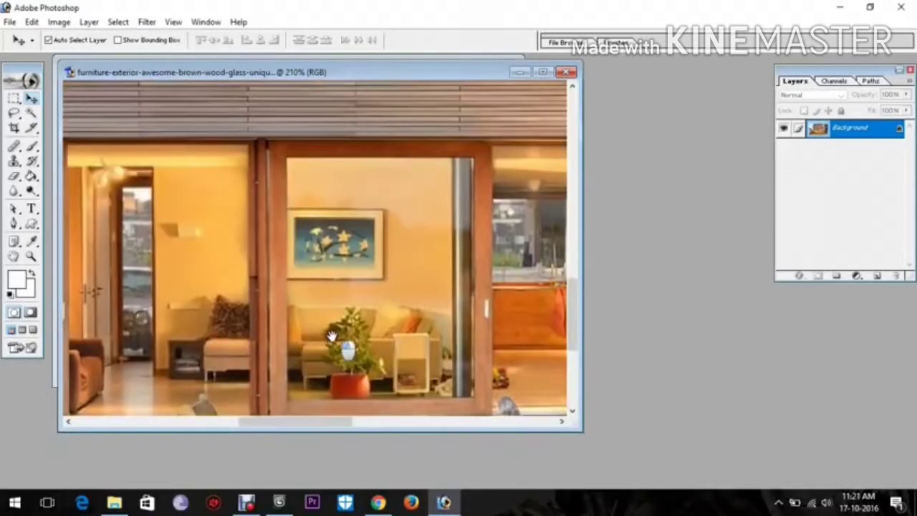
{"action": "left_click_drag", "start_coordinate": [332, 335], "coordinate": [334, 308]}
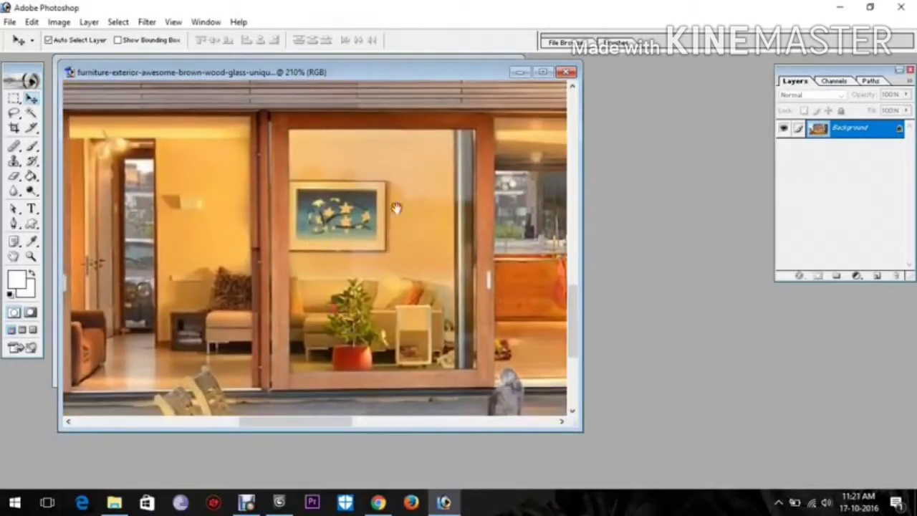
{"action": "left_click_drag", "start_coordinate": [379, 248], "coordinate": [453, 233]}
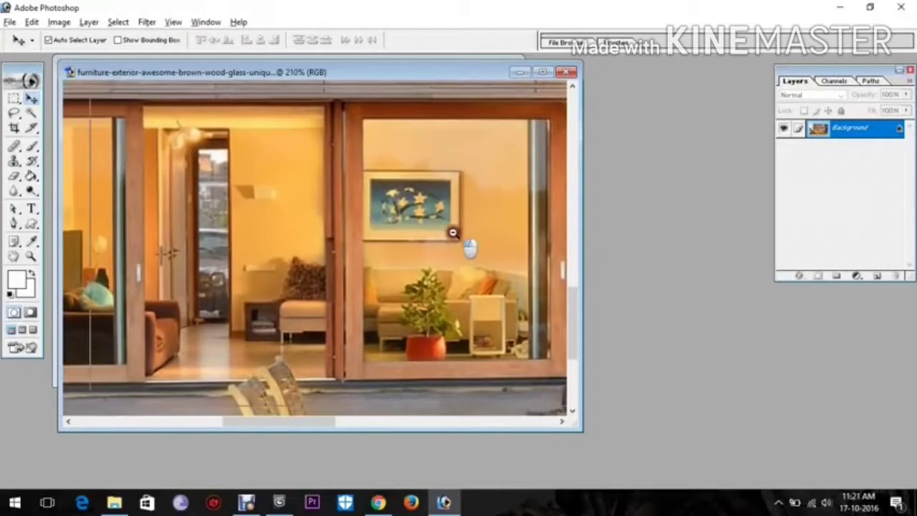
{"action": "scroll", "coordinate": [452, 233], "scroll_direction": "down", "scroll_amount": 1, "text": "alt"}
{"action": "mouse_move", "coordinate": [377, 267]}
{"action": "left_mouse_down"}
{"action": "mouse_move", "coordinate": [384, 272]}
{"action": "mouse_move", "coordinate": [361, 291]}
{"action": "mouse_move", "coordinate": [384, 284]}
{"action": "left_mouse_up"}
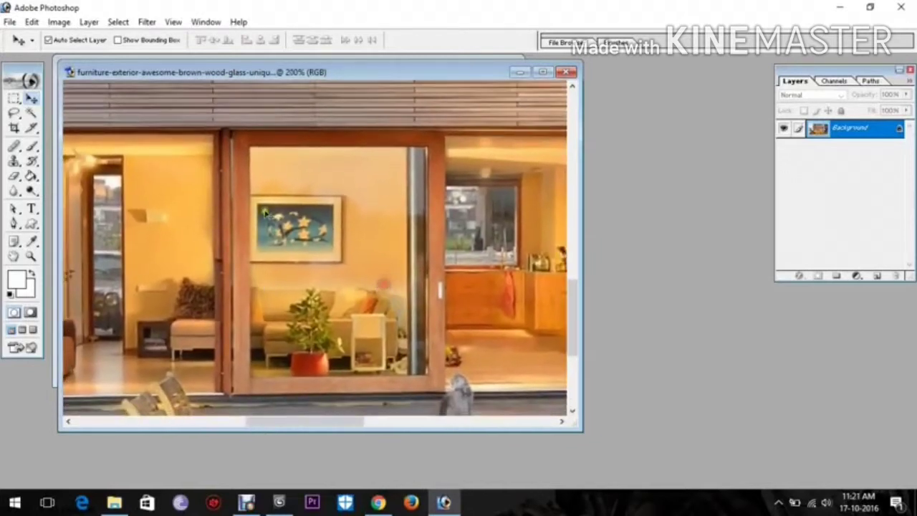
{"action": "left_click", "coordinate": [15, 128]}
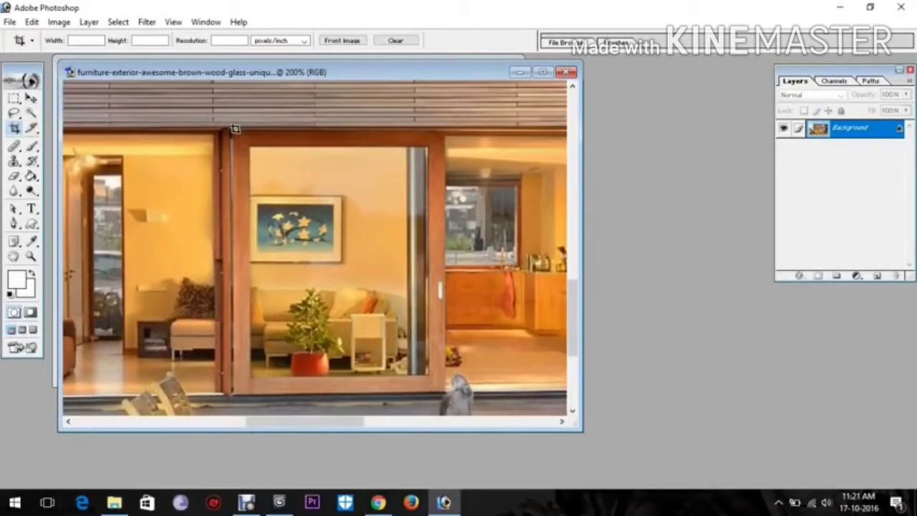
{"action": "mouse_move", "coordinate": [233, 129]}
{"action": "left_mouse_down"}
{"action": "mouse_move", "coordinate": [415, 342]}
{"action": "mouse_move", "coordinate": [444, 398]}
{"action": "mouse_move", "coordinate": [444, 387]}
{"action": "left_mouse_up"}
{"action": "key", "text": "Return"}
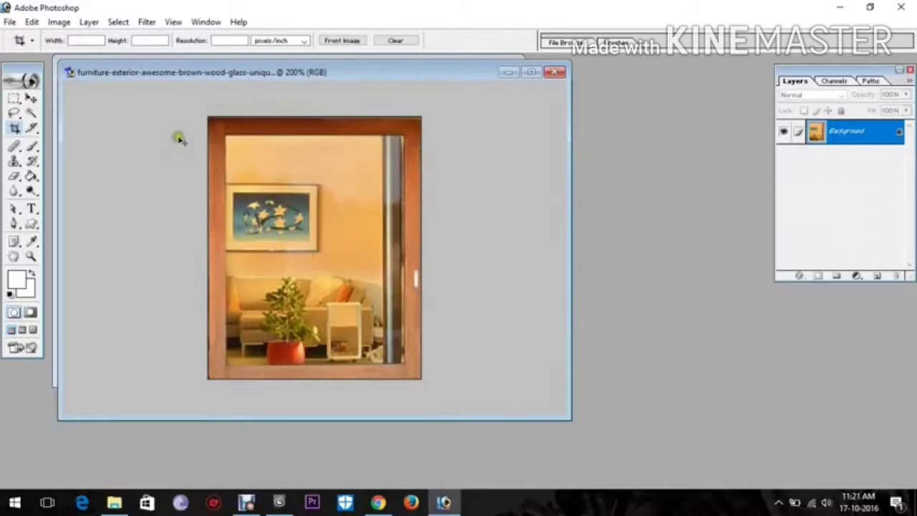
Convert the cropped glass panel's background to a normal layer and straighten its frame by distorting the corners with Free Transform.
{"action": "double_click", "coordinate": [879, 134]}
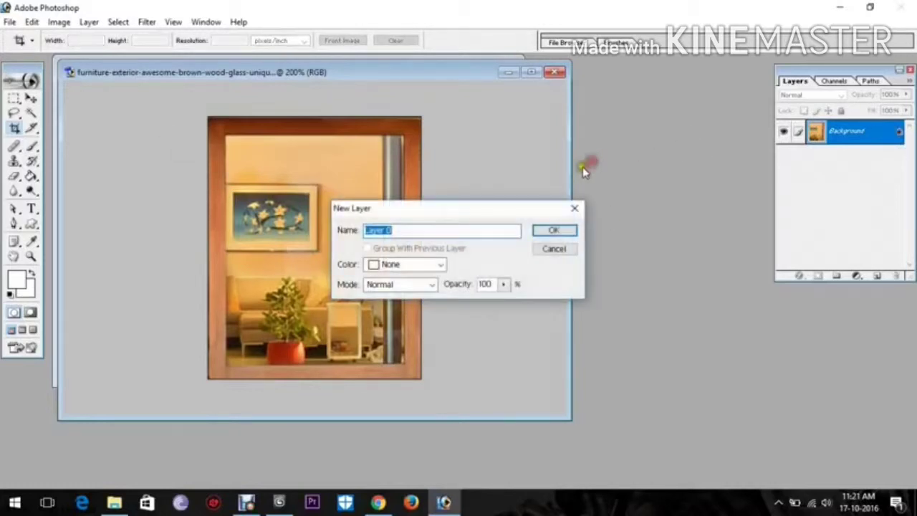
{"action": "left_click", "coordinate": [552, 226]}
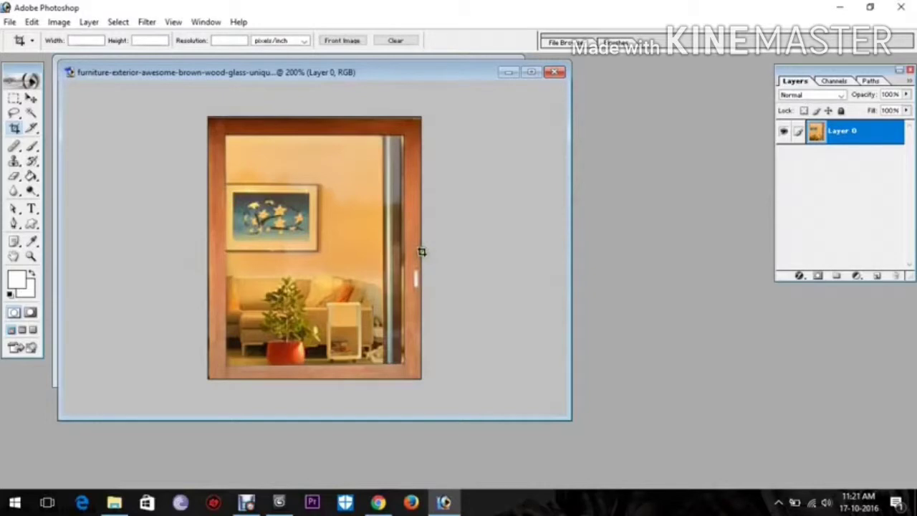
{"action": "key", "text": "ctrl+t"}
{"action": "left_click_drag", "start_coordinate": [212, 117], "coordinate": [208, 115], "text": "ctrl"}
{"action": "left_click_drag", "start_coordinate": [421, 118], "coordinate": [427, 113], "text": "ctrl"}
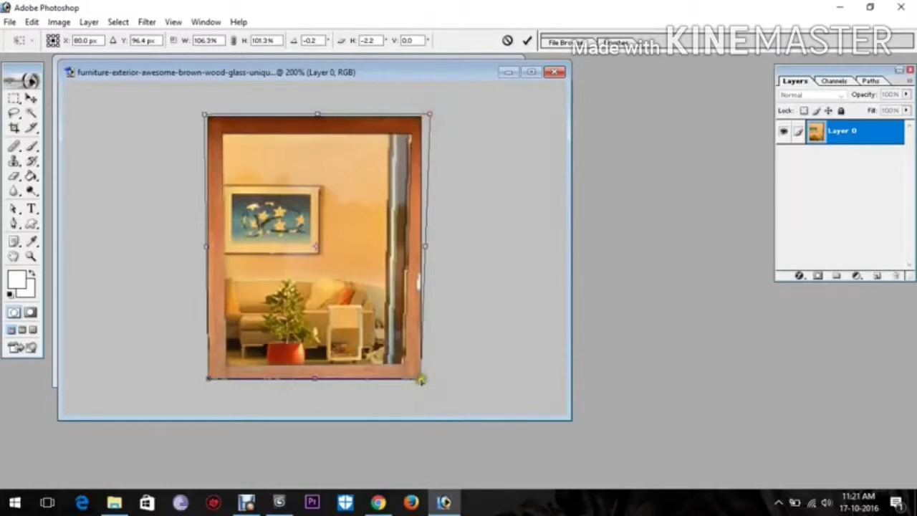
{"action": "left_click_drag", "start_coordinate": [421, 380], "coordinate": [423, 385], "text": "ctrl"}
{"action": "left_click_drag", "start_coordinate": [209, 381], "coordinate": [208, 381], "text": "ctrl"}
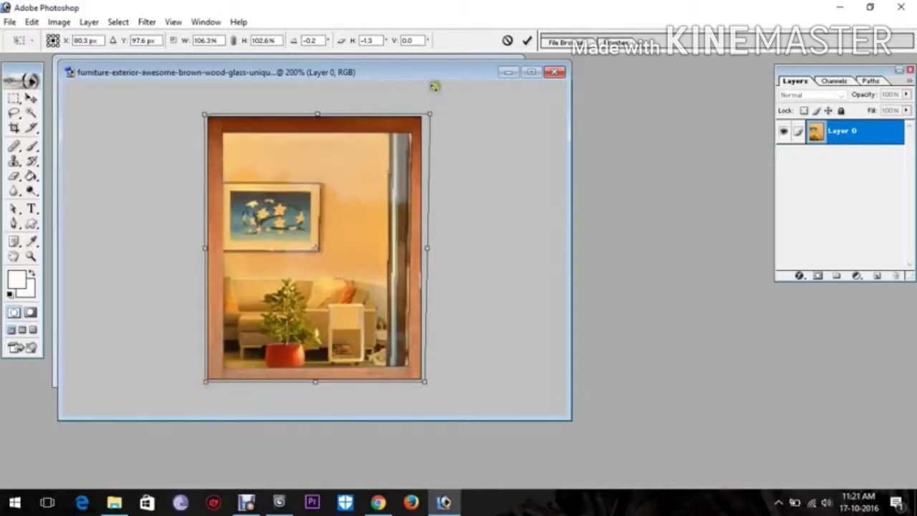
{"action": "left_click_drag", "start_coordinate": [431, 110], "coordinate": [430, 112], "text": "ctrl"}
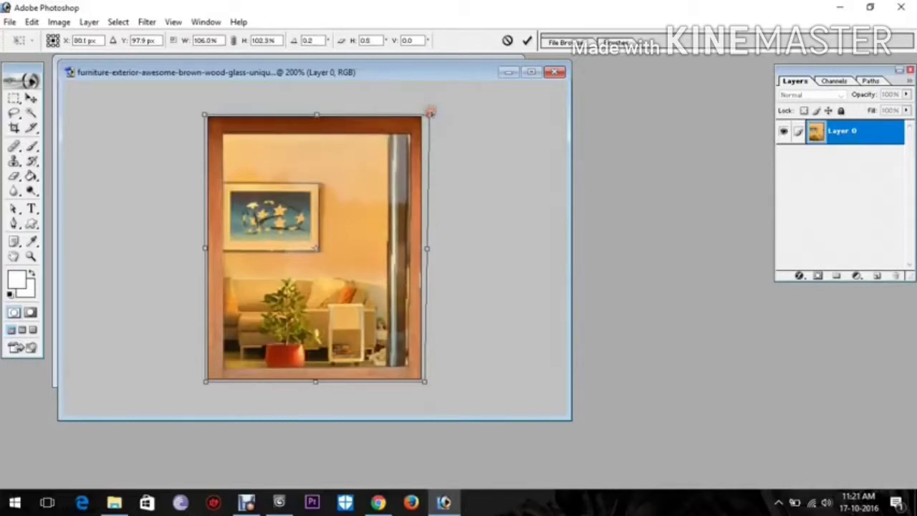
{"action": "key", "text": "Return"}
Save the straightened glass panel in New folder as a JPEG copy named window 2 texture.
{"action": "left_click", "coordinate": [376, 242], "text": "alt"}
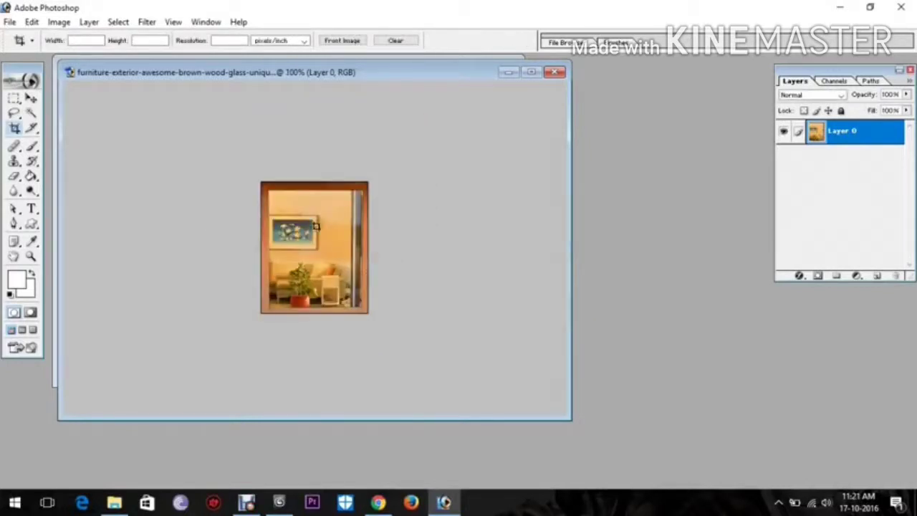
{"action": "key", "text": "ctrl+shift+s"}
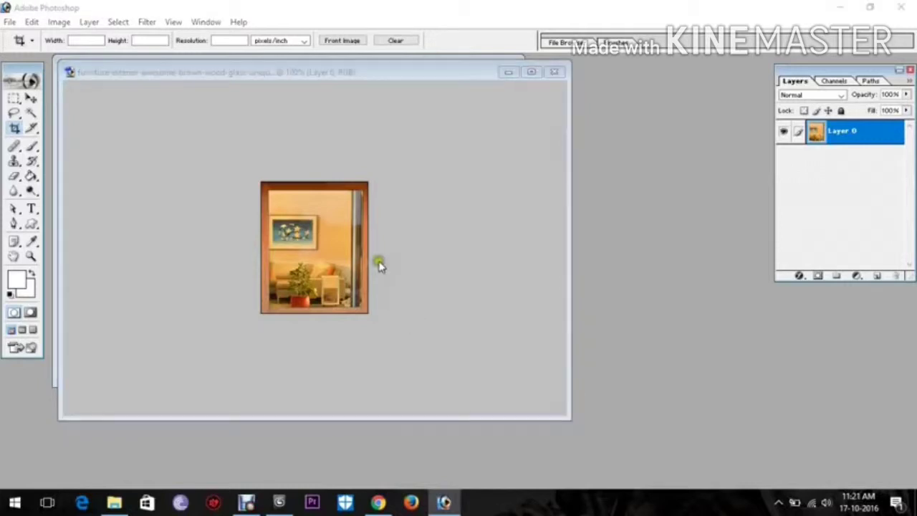
{"action": "double_click", "coordinate": [277, 322]}
{"action": "left_click", "coordinate": [256, 302]}
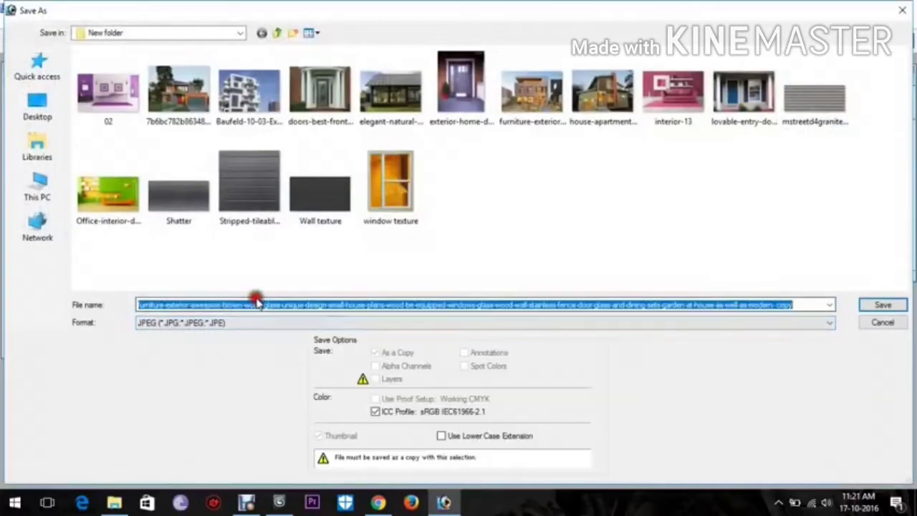
{"action": "type", "text": "W"}
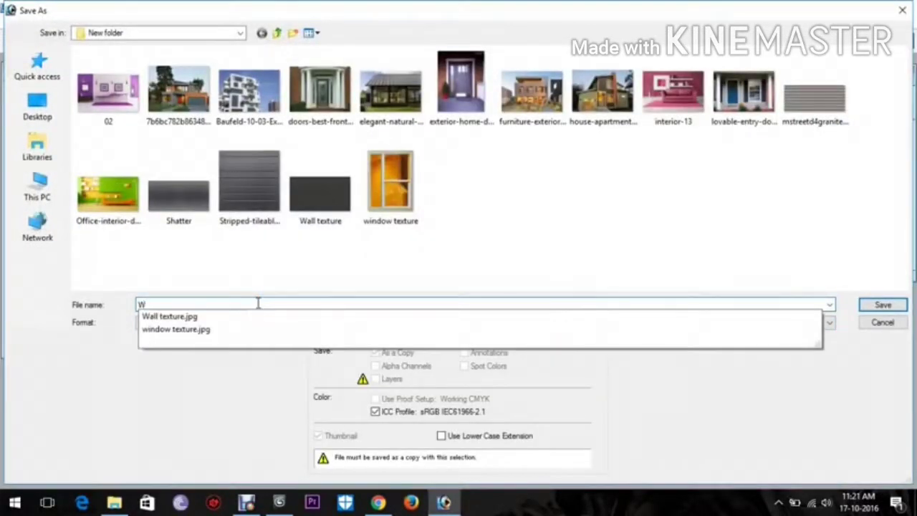
{"action": "key", "text": "Down"}
{"action": "key", "text": "Down"}
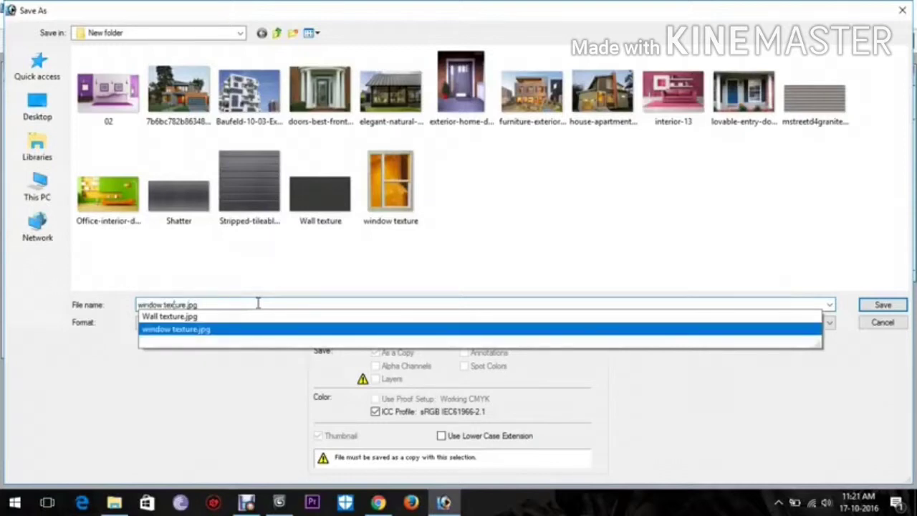
{"action": "key", "text": "Return"}
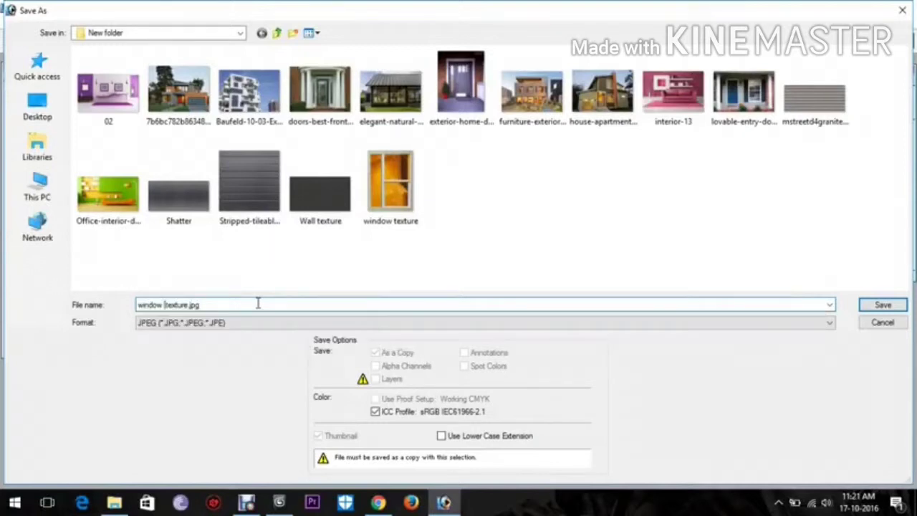
{"action": "key", "text": "Return"}
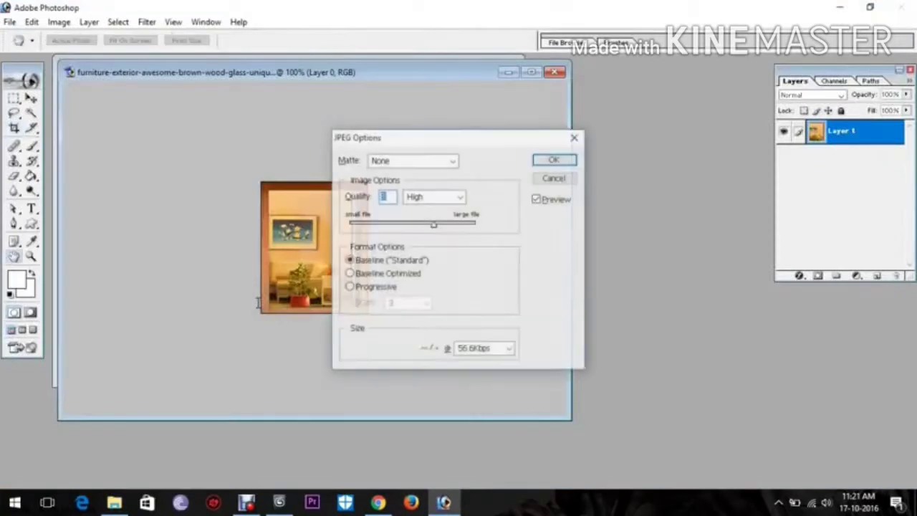
{"action": "key", "text": "Return"}
Undo the glass panel edits back to the full uncropped furniture-exterior photo.
{"action": "key", "text": "ctrl+alt+z"}
{"action": "key", "text": "ctrl+alt+z"}
{"action": "key", "text": "ctrl+alt+z"}
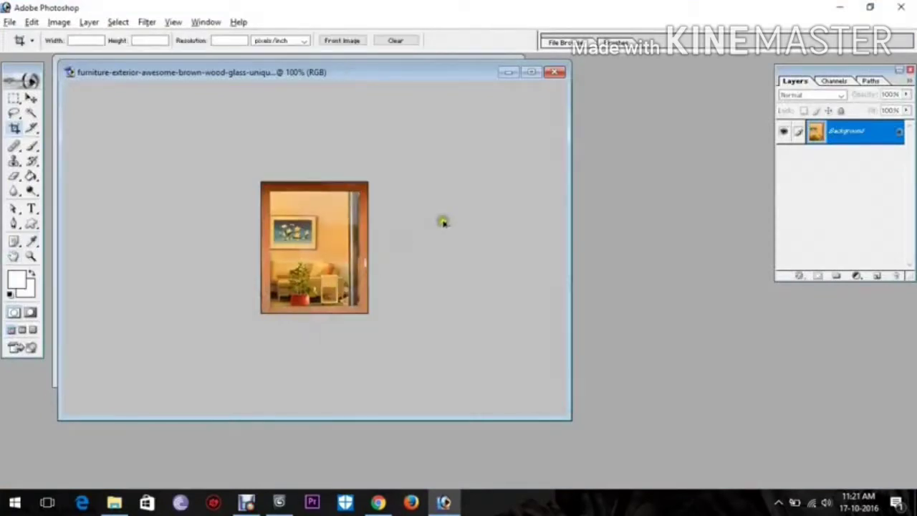
{"action": "key", "text": "ctrl+minus"}
{"action": "key", "text": "ctrl+minus"}
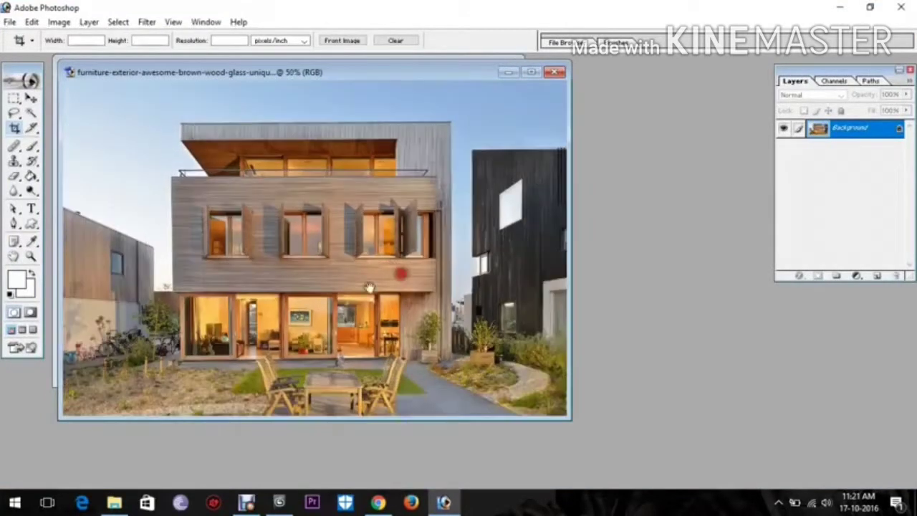
Crop the furniture-exterior photo to the leftmost brown-framed ground-floor glass panel with the curtain and guitars, including its whole frame.
{"action": "left_click_drag", "start_coordinate": [201, 286], "coordinate": [282, 408], "text": "ctrl"}
{"action": "left_click_drag", "start_coordinate": [277, 358], "coordinate": [330, 374]}
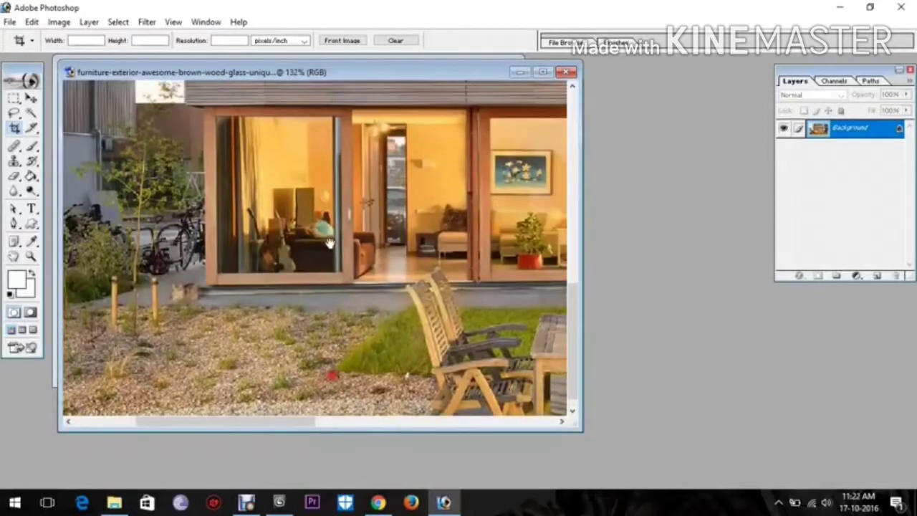
{"action": "left_click", "coordinate": [330, 242], "text": "ctrl"}
{"action": "left_click_drag", "start_coordinate": [329, 242], "coordinate": [236, 315]}
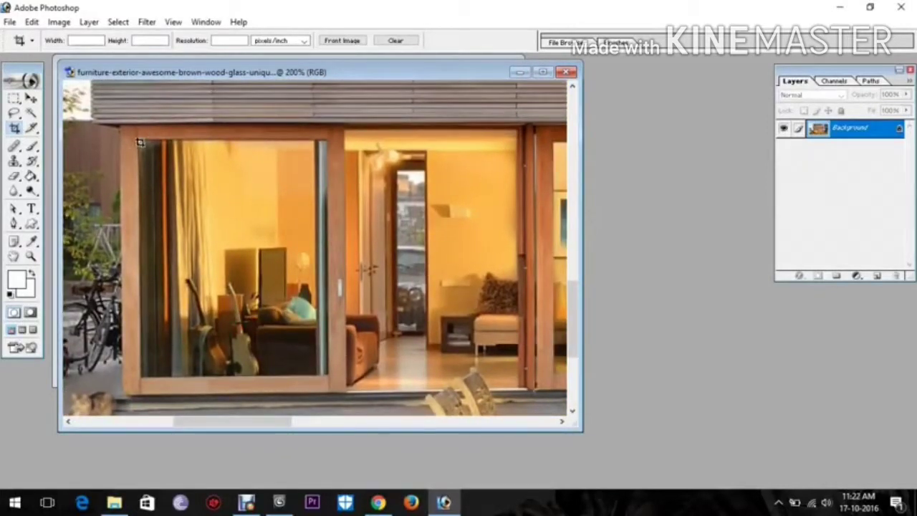
{"action": "left_click_drag", "start_coordinate": [141, 142], "coordinate": [344, 392]}
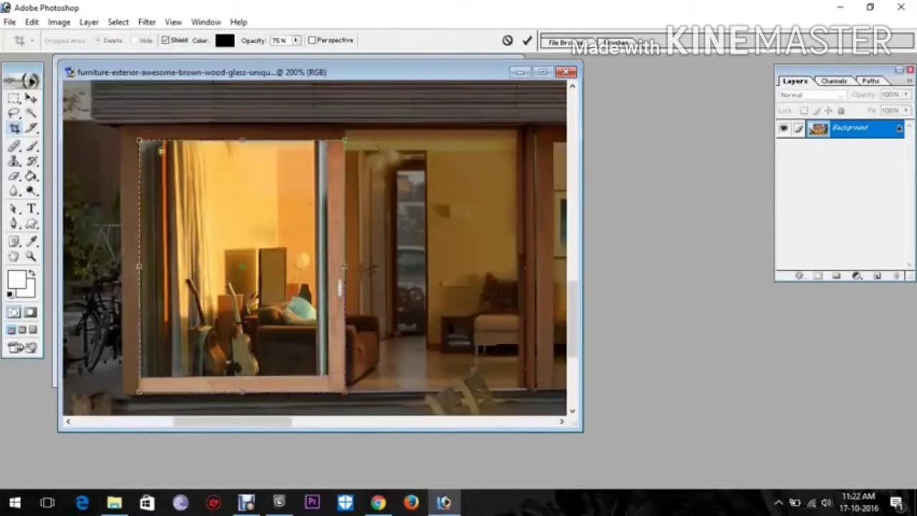
{"action": "left_click_drag", "start_coordinate": [142, 141], "coordinate": [123, 126]}
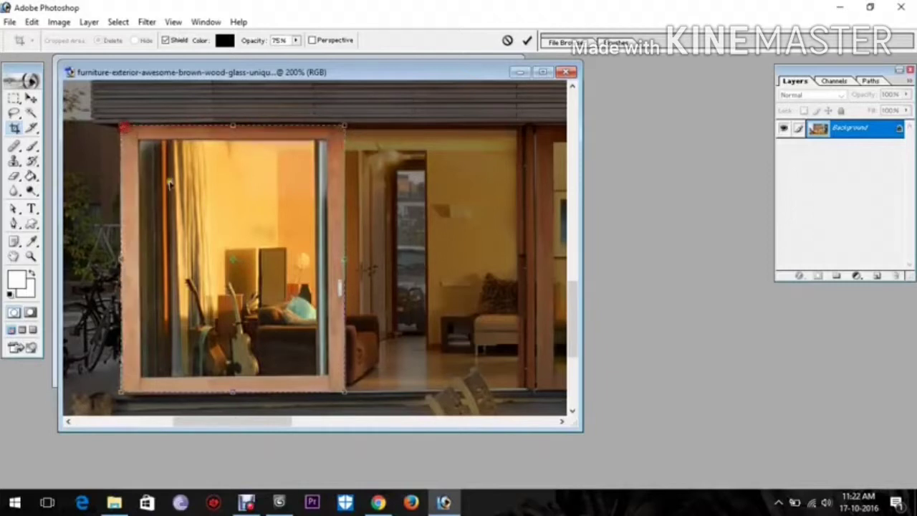
{"action": "double_click", "coordinate": [247, 240]}
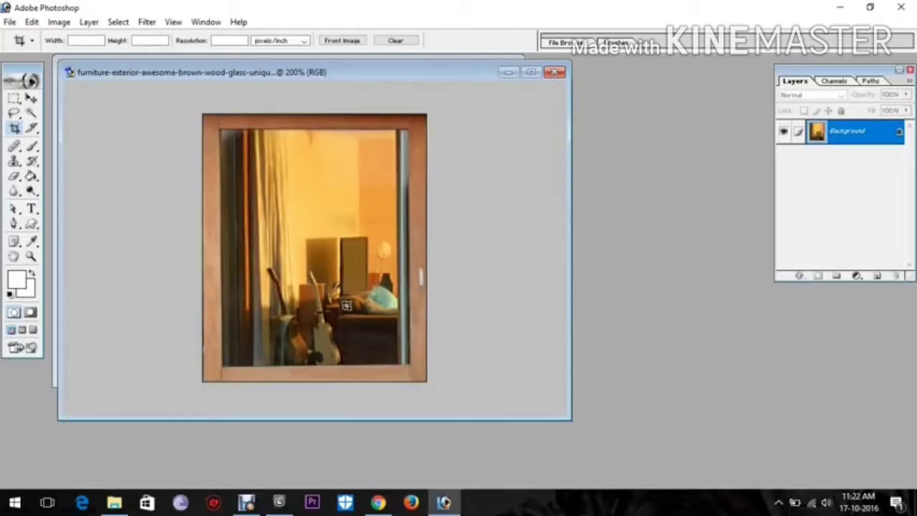
Raise the guitar panel image's contrast to +12 and slightly increase its brightness with Brightness/Contrast.
{"action": "left_click", "coordinate": [59, 22]}
{"action": "mouse_move", "coordinate": [85, 57]}
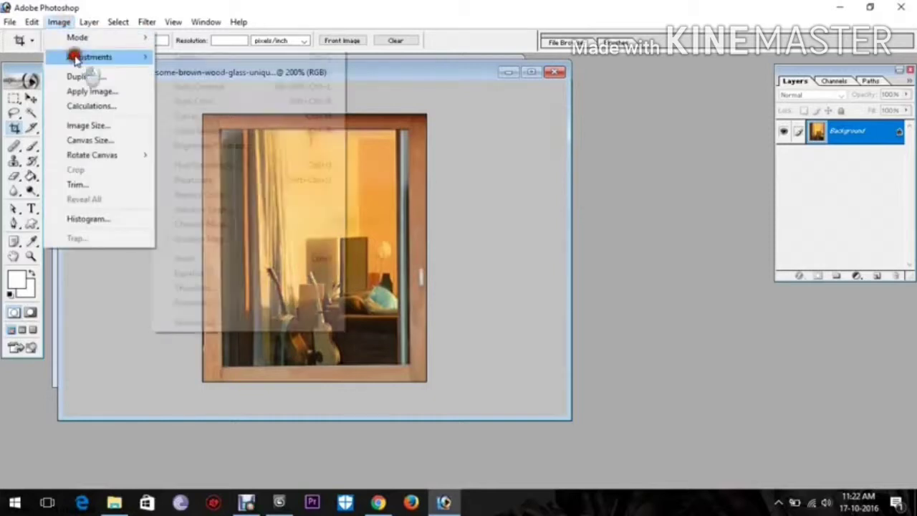
{"action": "left_click", "coordinate": [240, 147]}
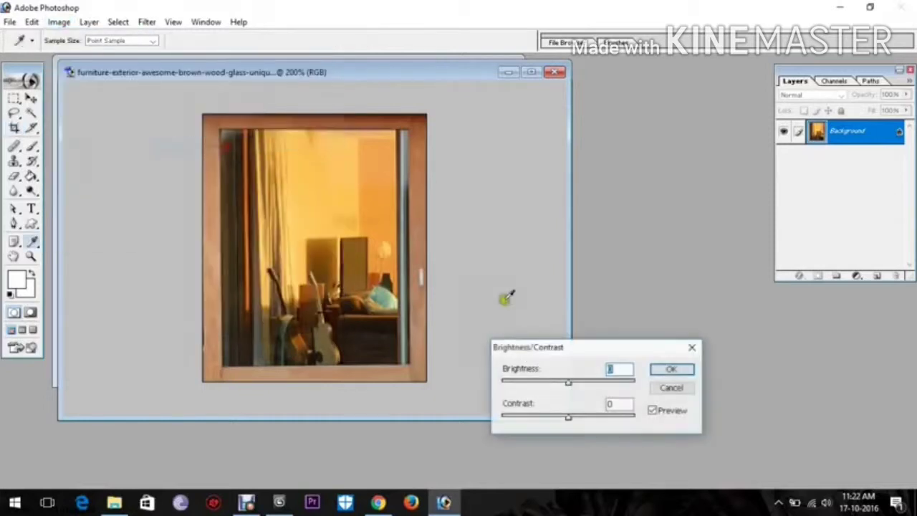
{"action": "left_click_drag", "start_coordinate": [568, 417], "coordinate": [576, 416]}
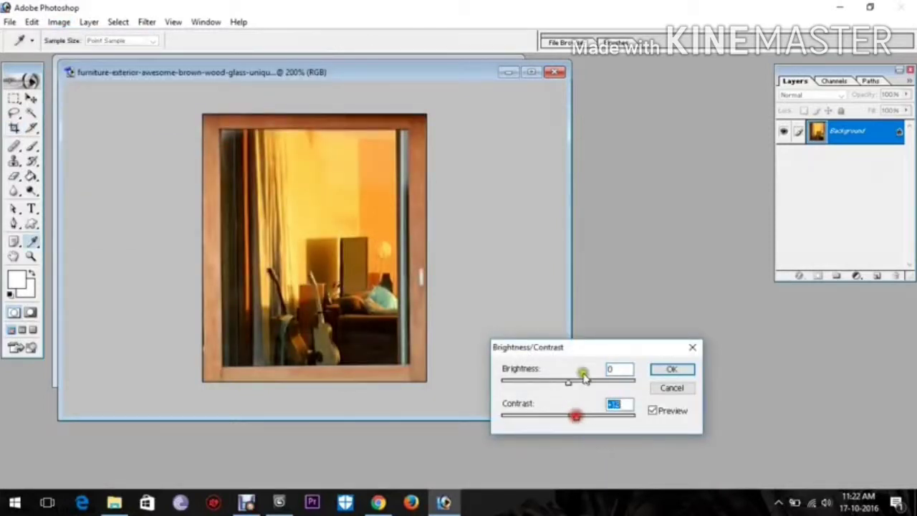
{"action": "left_click_drag", "start_coordinate": [572, 382], "coordinate": [574, 381]}
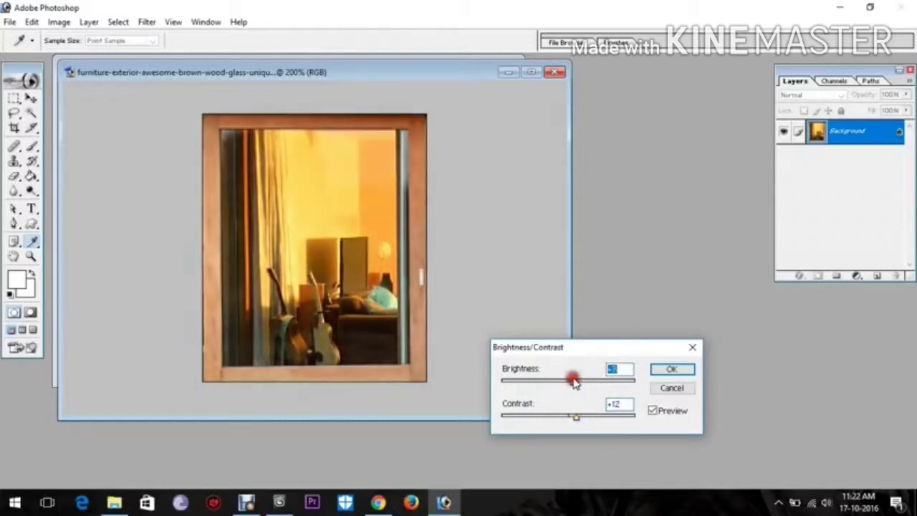
{"action": "key", "text": "Return"}
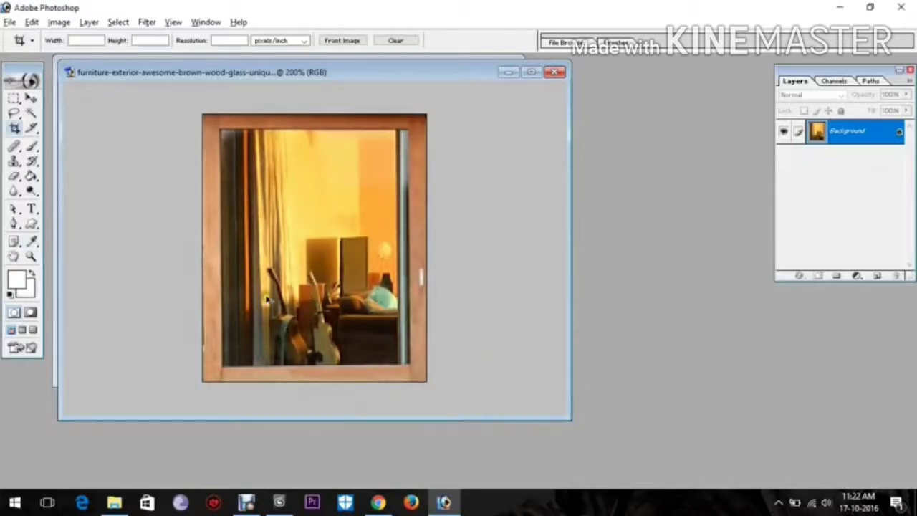
Save the guitar panel image in New folder as a JPEG copy named window 3 texture.
{"action": "key", "text": "ctrl+shift+s"}
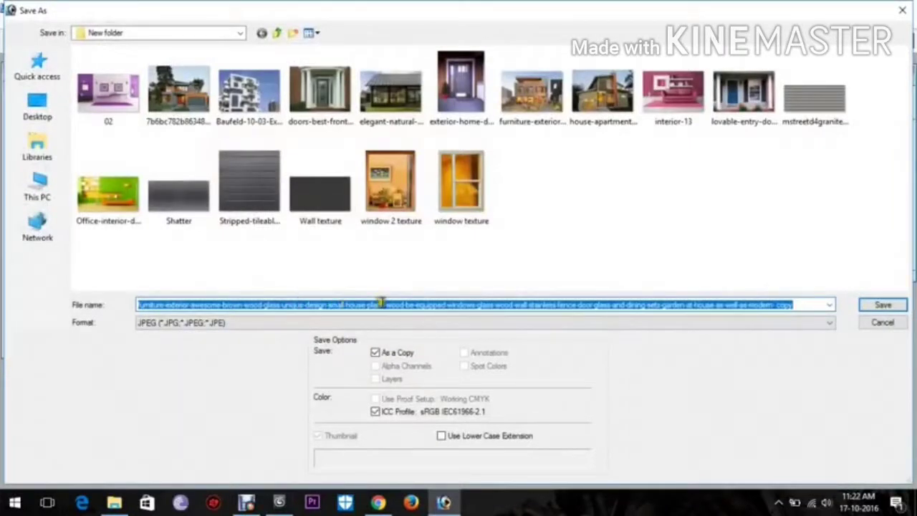
{"action": "type", "text": "w"}
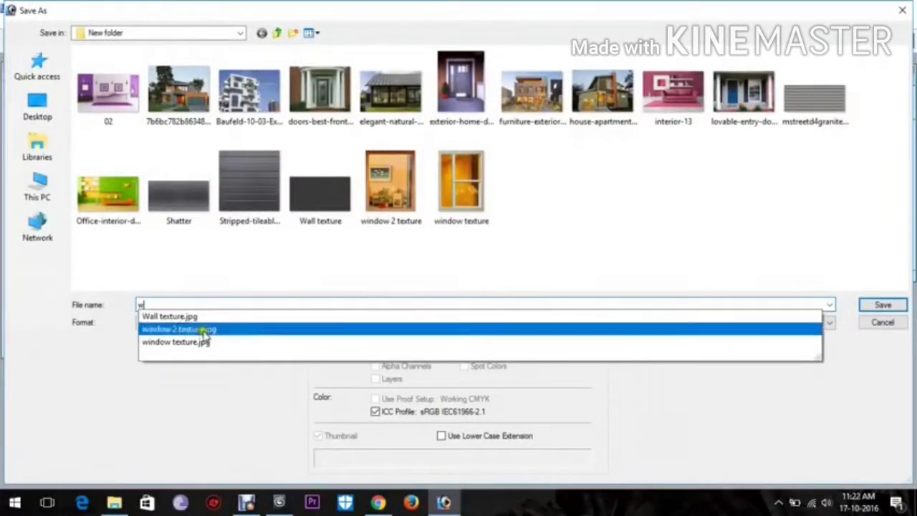
{"action": "left_click", "coordinate": [178, 329]}
{"action": "left_click", "coordinate": [164, 303]}
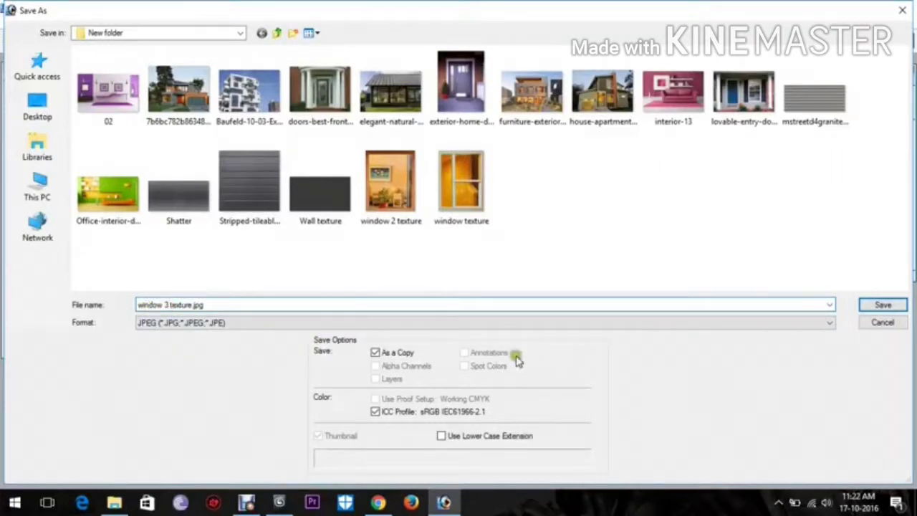
{"action": "left_click", "coordinate": [880, 306]}
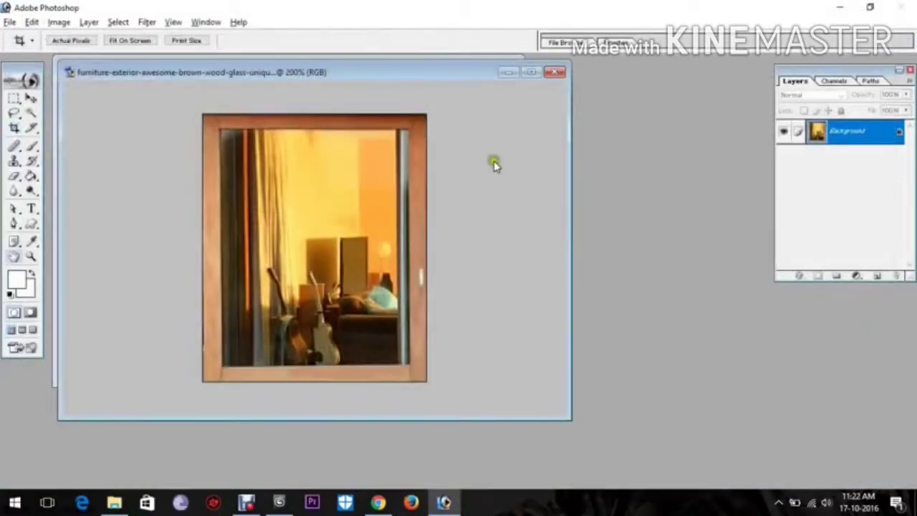
{"action": "left_click", "coordinate": [538, 157]}
Close the furniture-exterior photo without saving changes and close the elegant-natural-design photo.
{"action": "key", "text": "ctrl+w"}
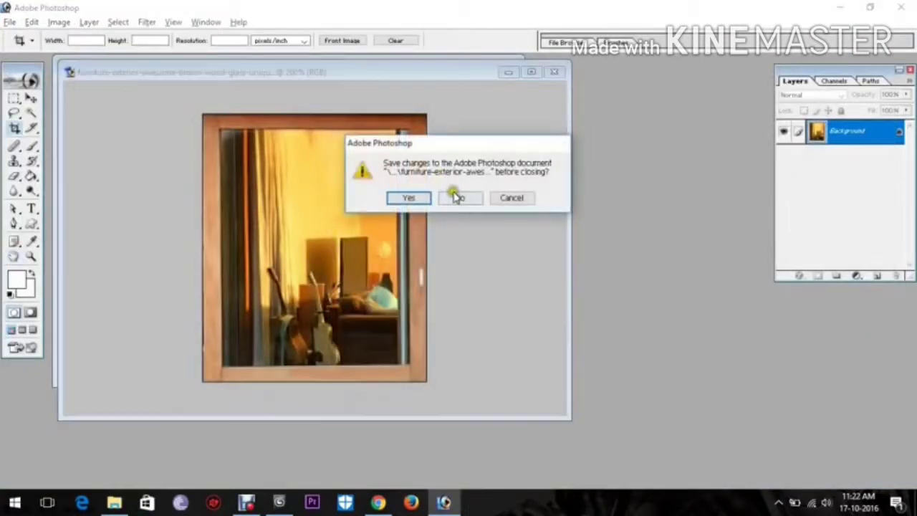
{"action": "left_click", "coordinate": [457, 198]}
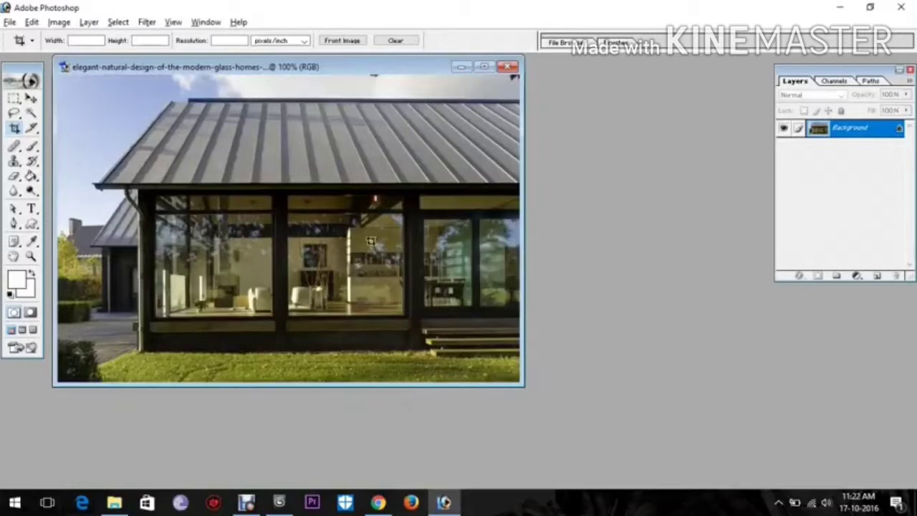
{"action": "key", "text": "ctrl+w"}
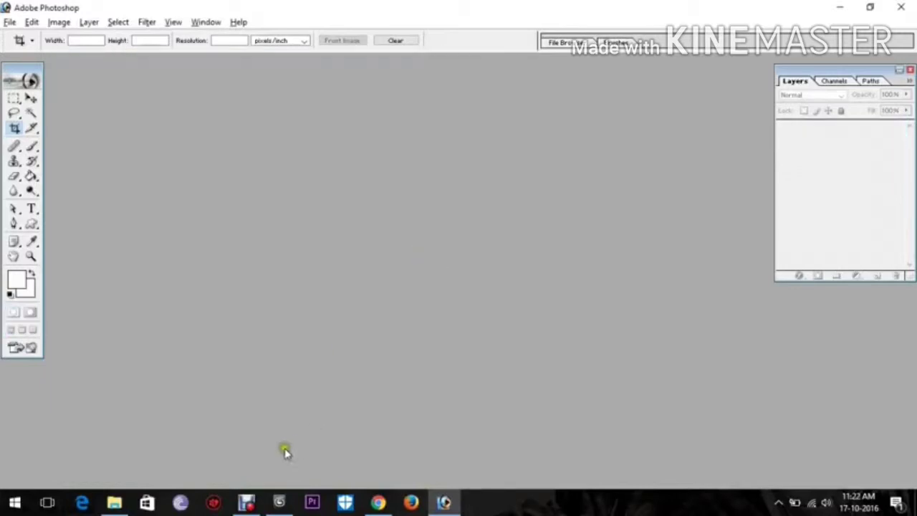
Switch to 3ds Max to check the modelled house's remaining window planes, then return to Photoshop.
{"action": "left_click", "coordinate": [278, 501]}
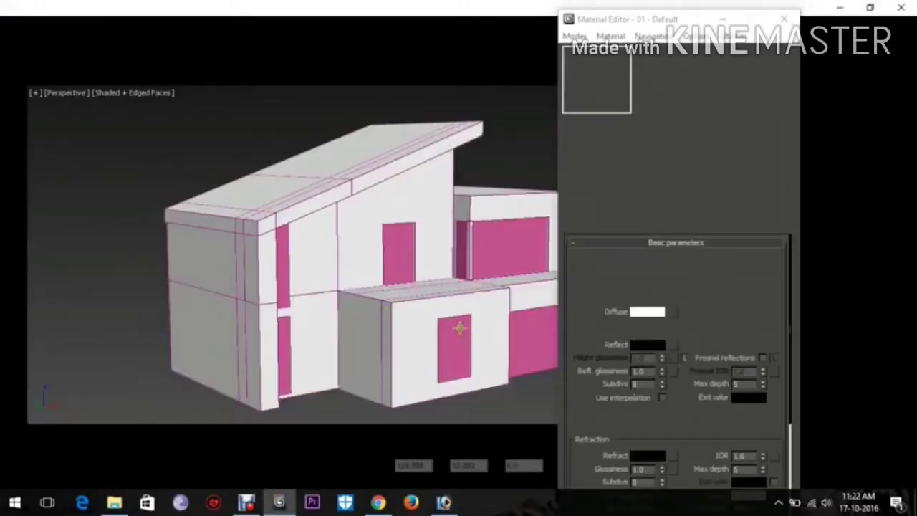
{"action": "middle_click_drag", "start_coordinate": [459, 328], "coordinate": [338, 296]}
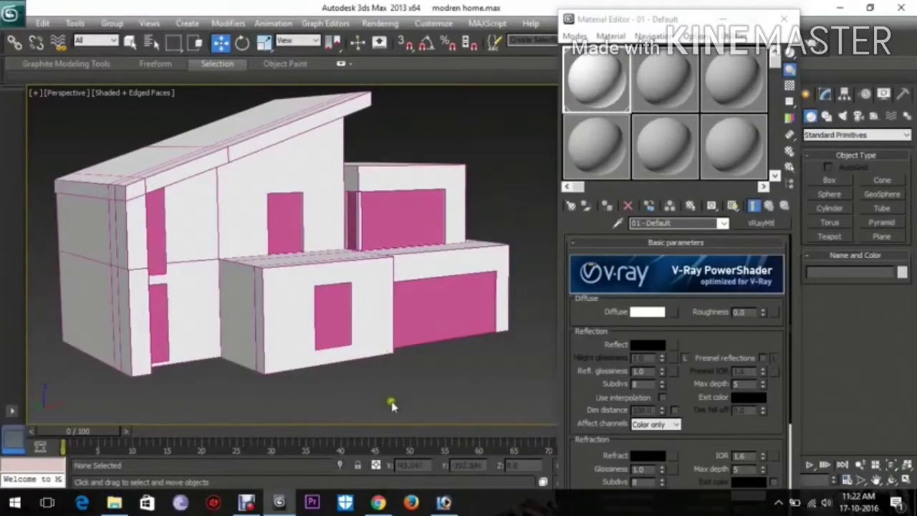
{"action": "left_click", "coordinate": [444, 502]}
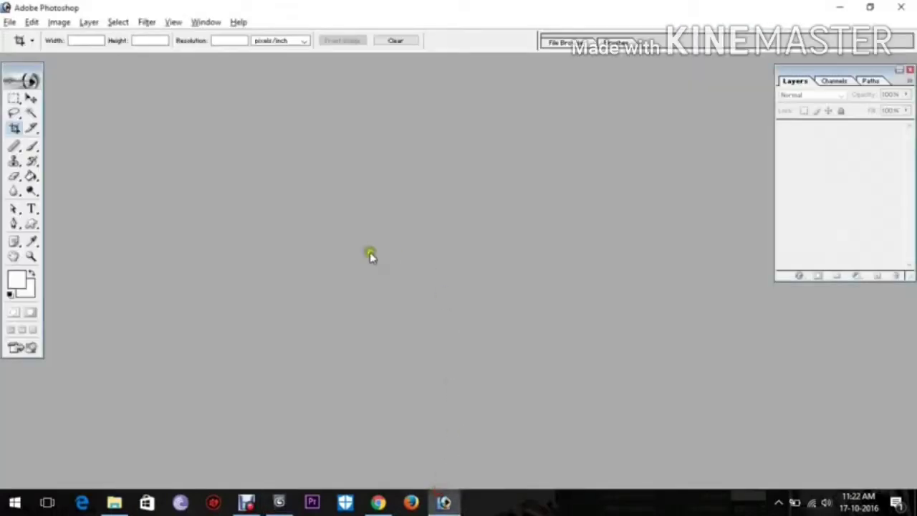
Open the 7b6bc782b86348 house photo from New folder and crop it to the upper-floor three-pane window with its whole dark frame.
{"action": "double_click", "coordinate": [400, 276]}
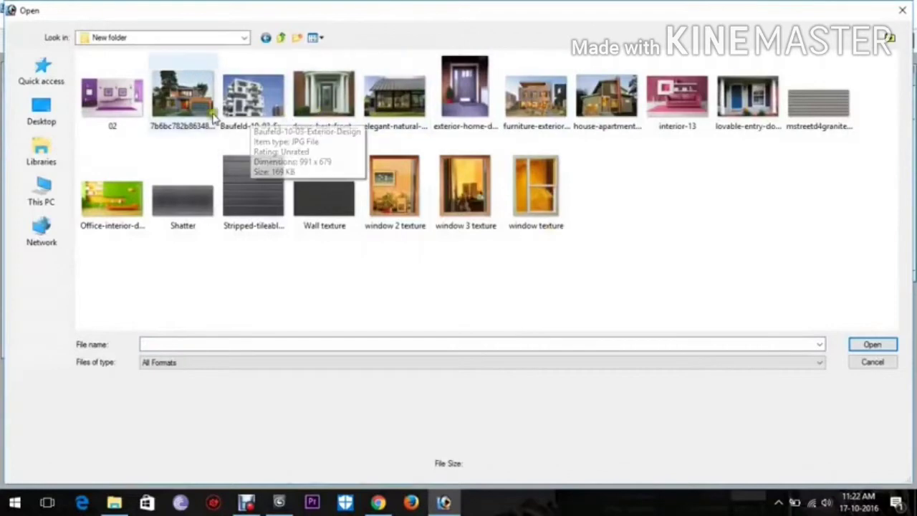
{"action": "double_click", "coordinate": [183, 100]}
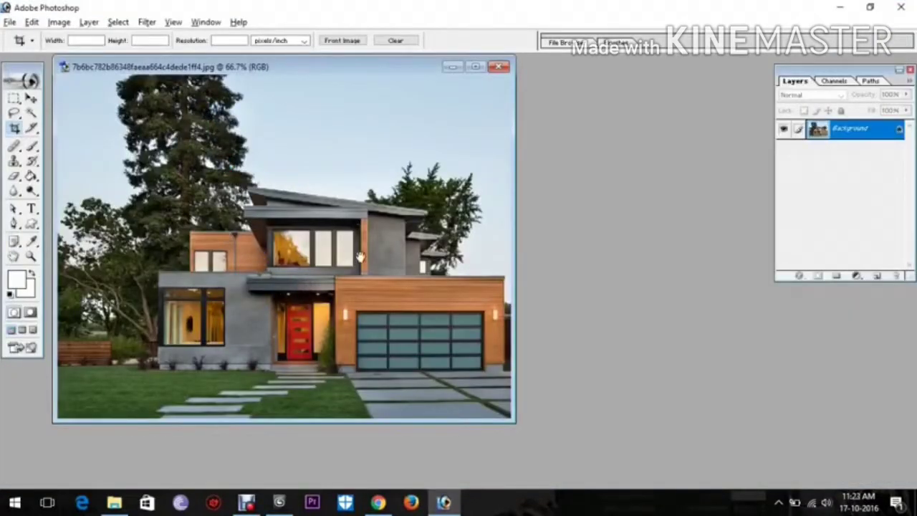
{"action": "left_click_drag", "start_coordinate": [264, 223], "coordinate": [373, 314], "text": "ctrl"}
{"action": "left_click_drag", "start_coordinate": [337, 282], "coordinate": [401, 359]}
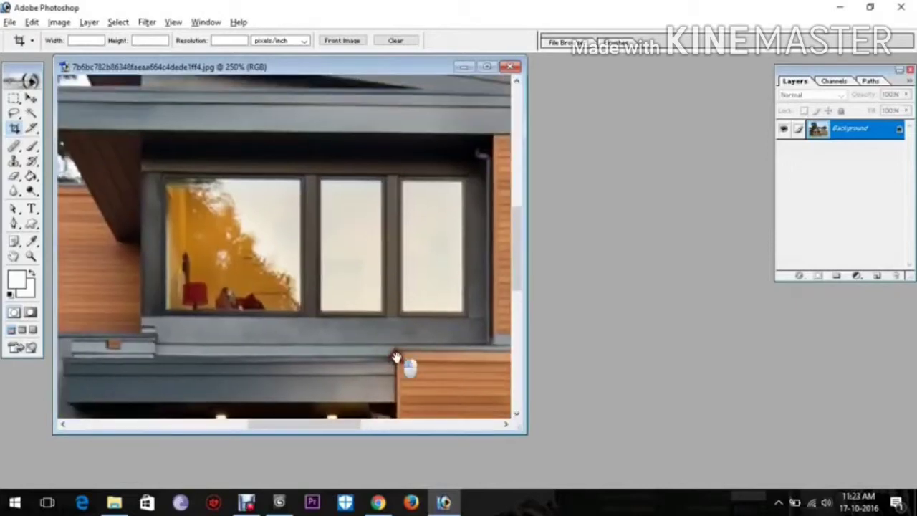
{"action": "left_click_drag", "start_coordinate": [295, 264], "coordinate": [370, 287]}
{"action": "left_click_drag", "start_coordinate": [350, 250], "coordinate": [272, 296]}
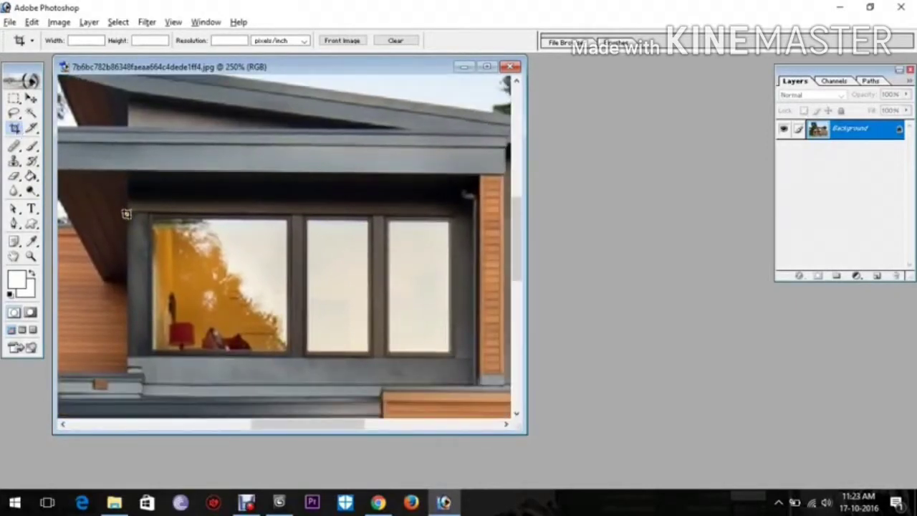
{"action": "left_click_drag", "start_coordinate": [126, 215], "coordinate": [477, 380]}
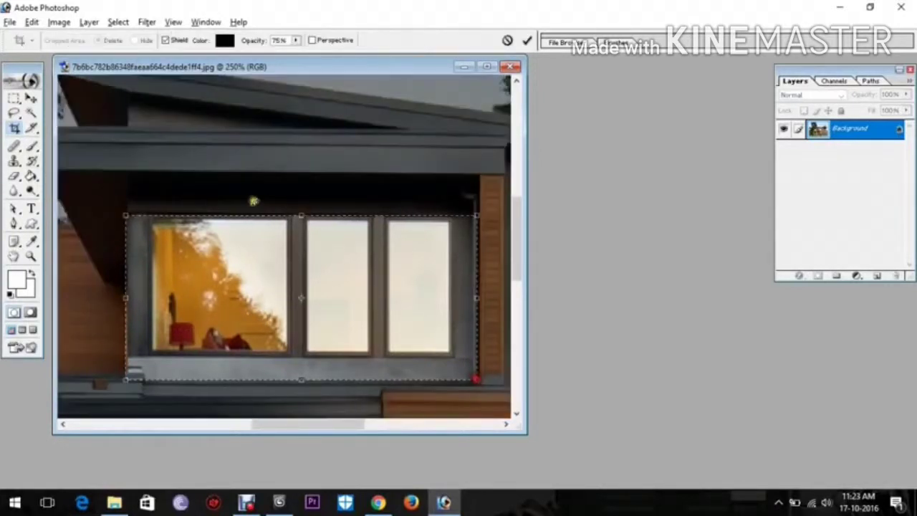
{"action": "left_click_drag", "start_coordinate": [119, 215], "coordinate": [114, 195]}
{"action": "left_click_drag", "start_coordinate": [324, 379], "coordinate": [322, 385]}
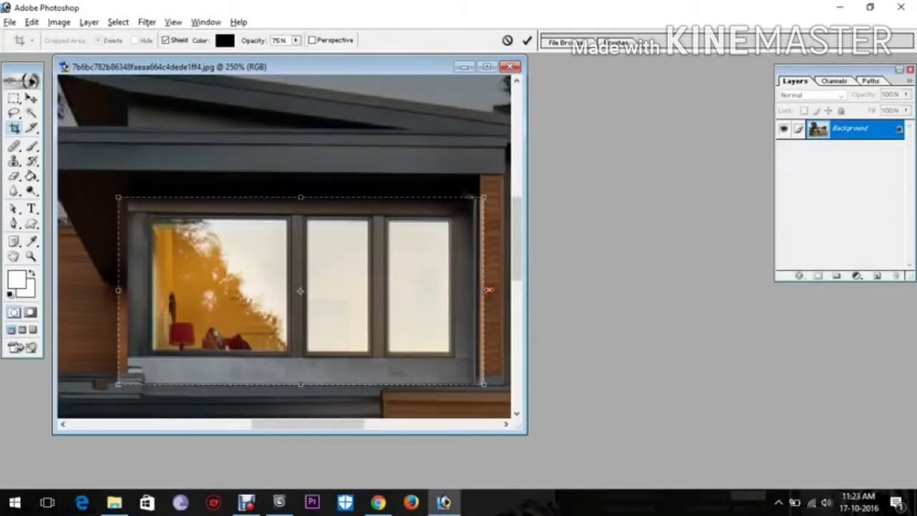
{"action": "key", "text": "Return"}
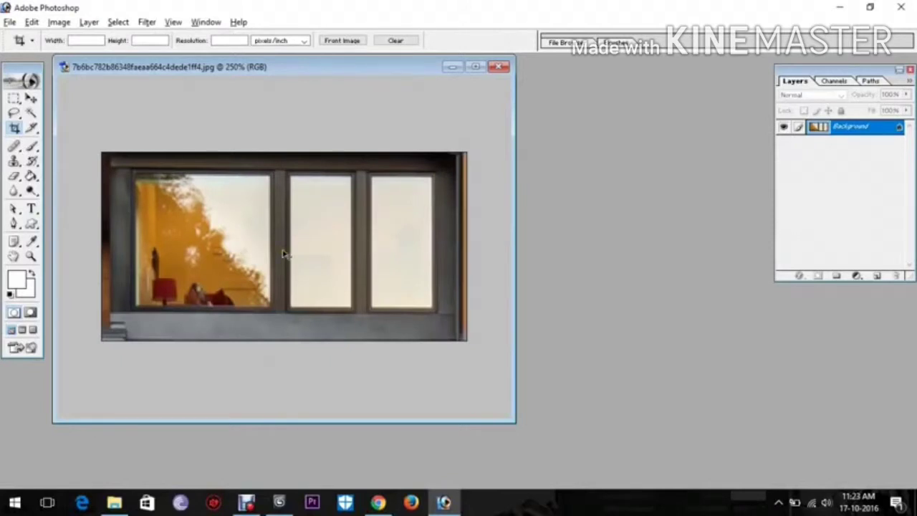
Try to unlock the background as Layer 0 and enlarge it to 110.7% with adjusted upper corners, then undo these changes.
{"action": "left_click", "coordinate": [860, 139]}
{"action": "double_click", "coordinate": [860, 133]}
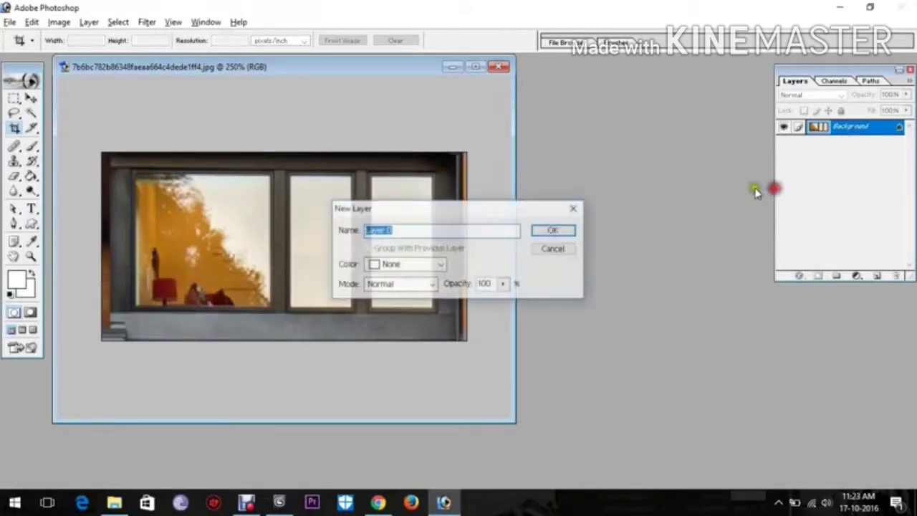
{"action": "left_click", "coordinate": [552, 230]}
{"action": "key", "text": "ctrl+t"}
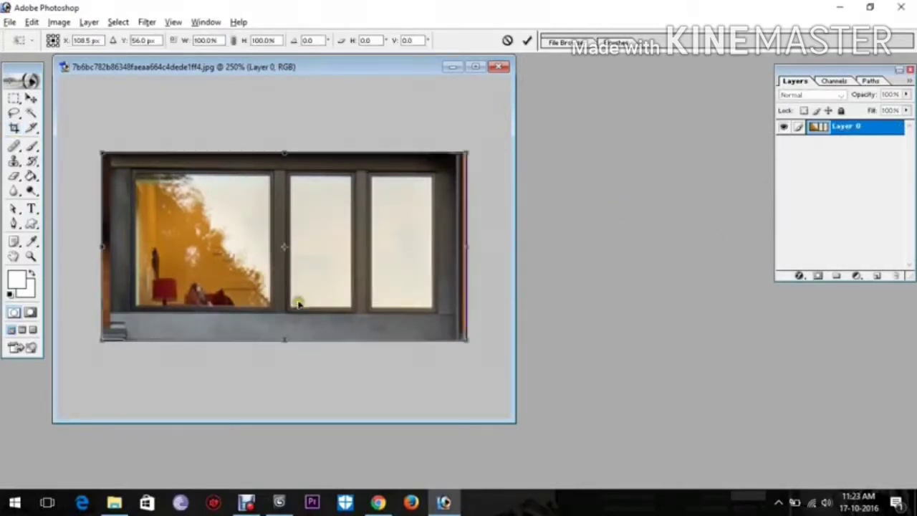
{"action": "left_click_drag", "start_coordinate": [467, 346], "coordinate": [477, 347]}
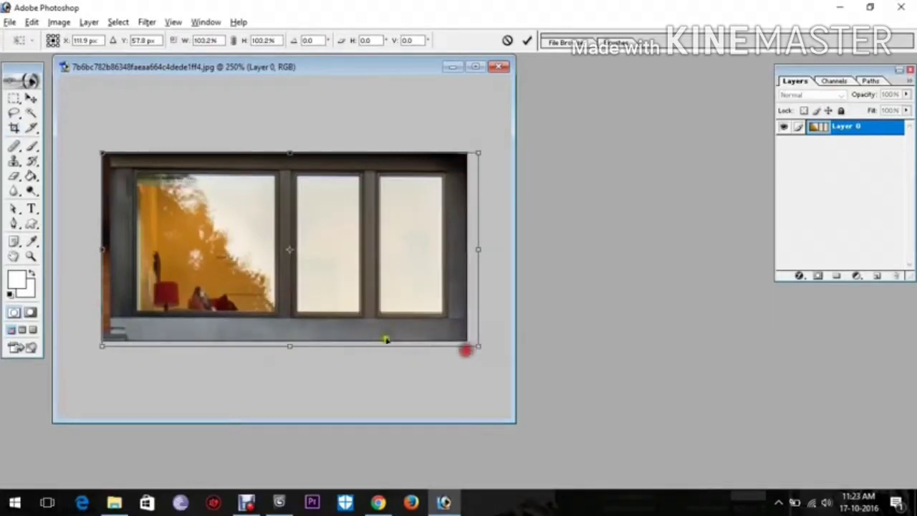
{"action": "left_click_drag", "start_coordinate": [101, 345], "coordinate": [97, 351]}
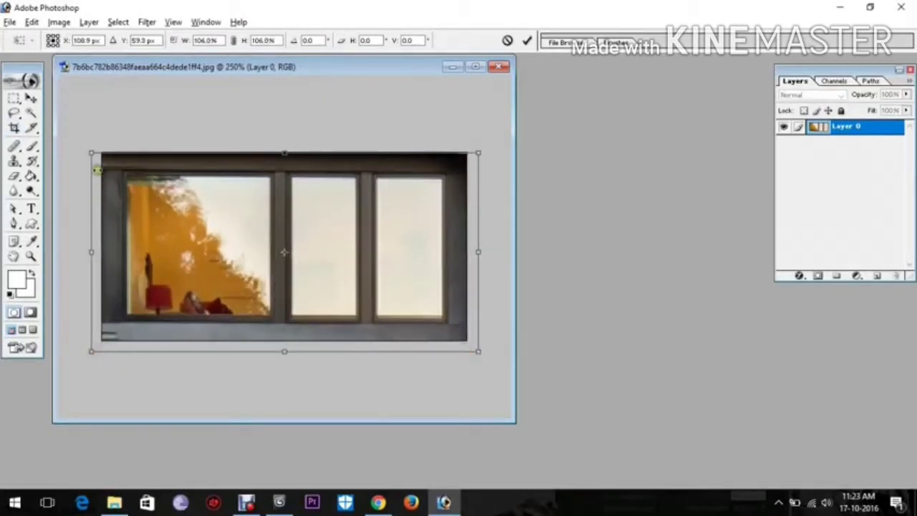
{"action": "left_click_drag", "start_coordinate": [91, 152], "coordinate": [87, 147]}
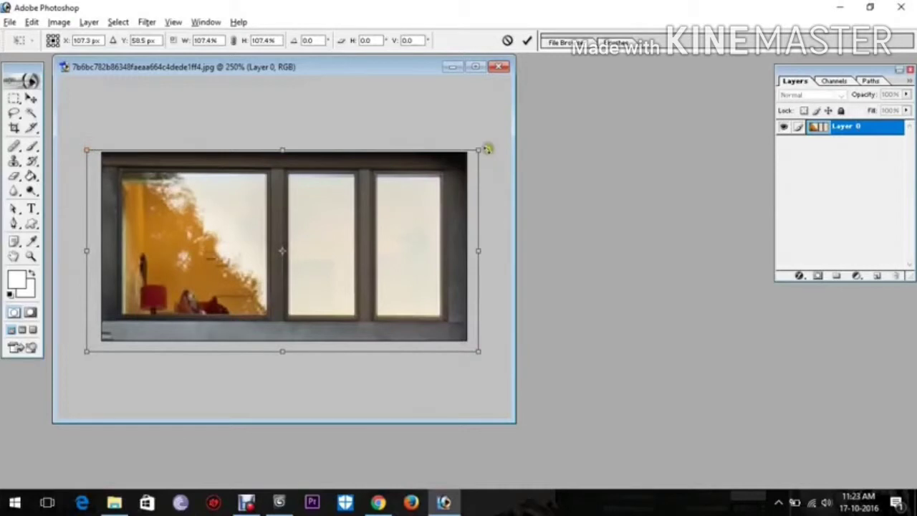
{"action": "left_click_drag", "start_coordinate": [479, 146], "coordinate": [482, 147]}
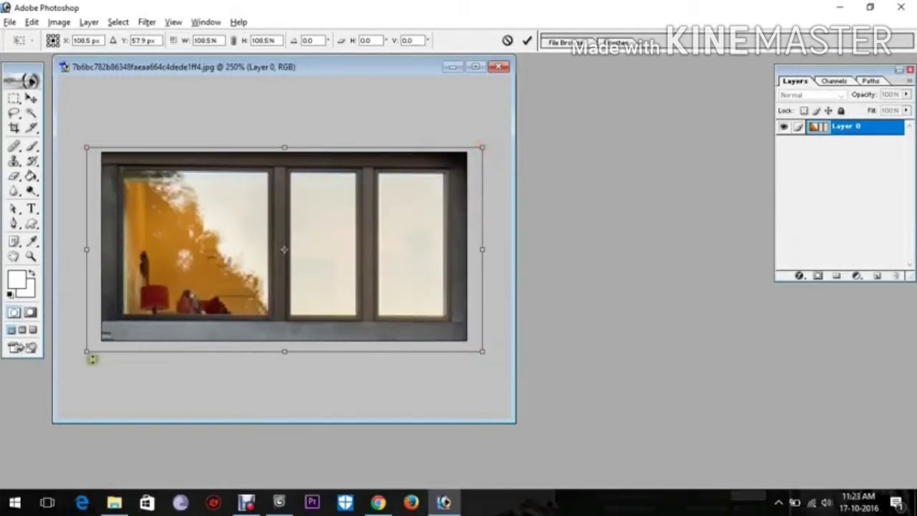
{"action": "left_click_drag", "start_coordinate": [91, 350], "coordinate": [84, 354]}
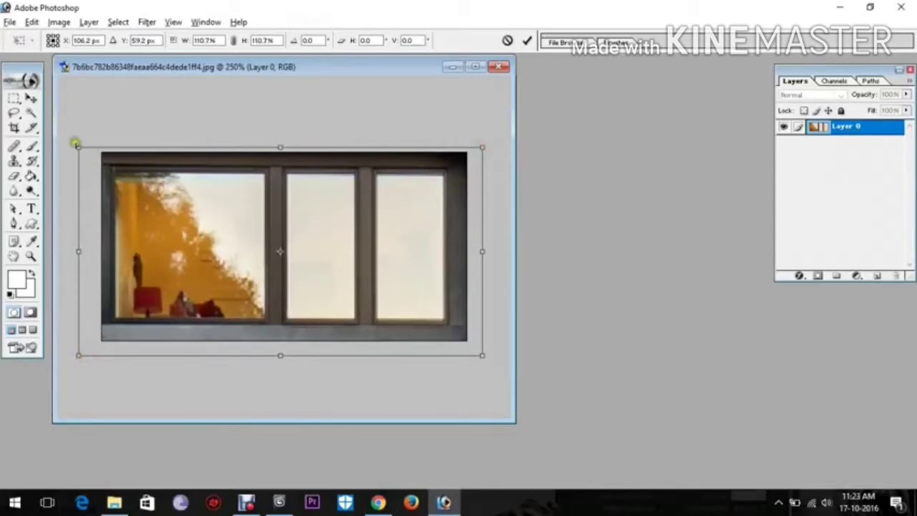
{"action": "left_click_drag", "start_coordinate": [75, 144], "coordinate": [84, 153], "text": "ctrl"}
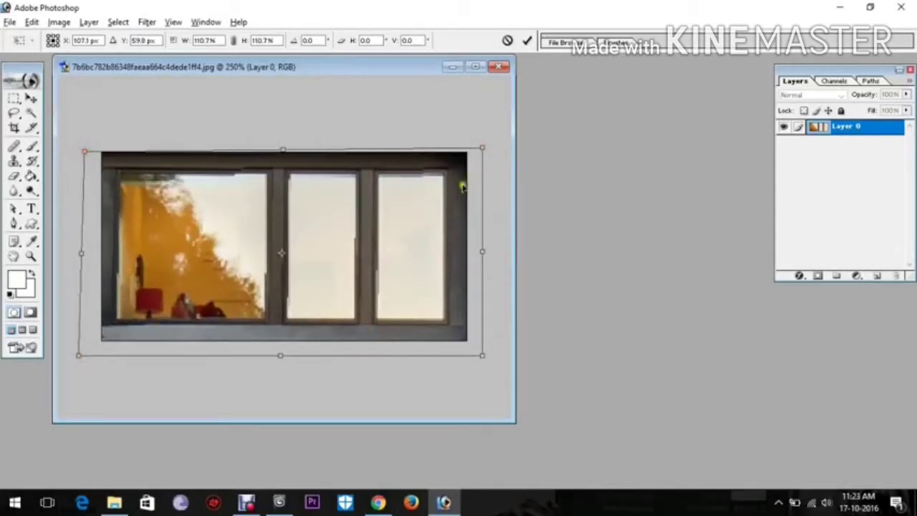
{"action": "left_click_drag", "start_coordinate": [481, 150], "coordinate": [484, 153], "text": "ctrl"}
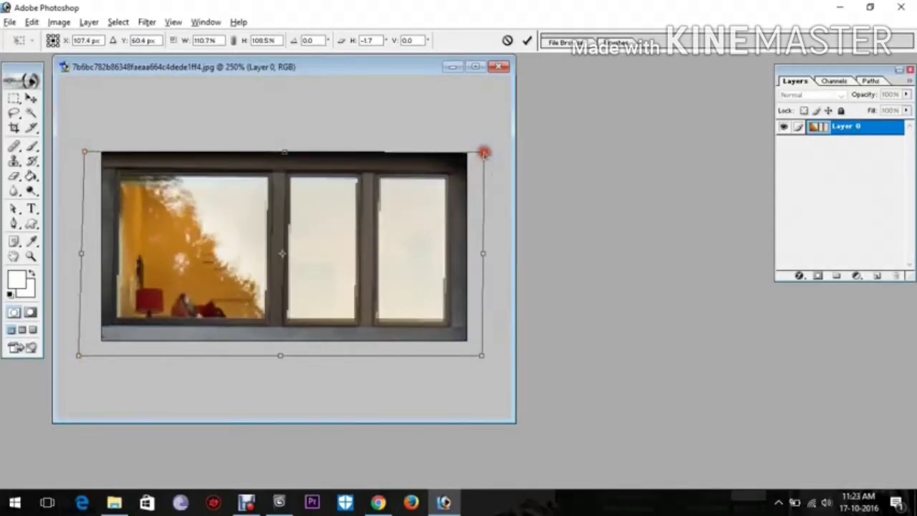
{"action": "key", "text": "Return"}
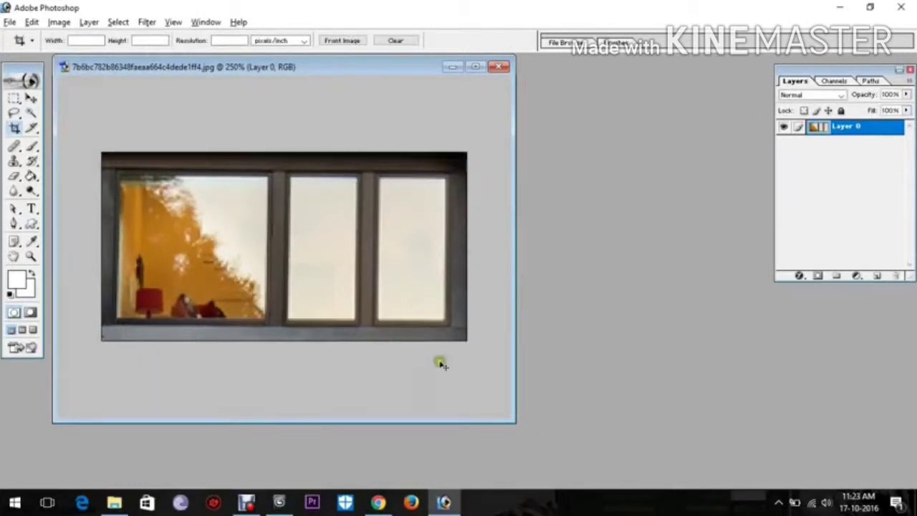
{"action": "key", "text": "ctrl+alt+z"}
{"action": "key", "text": "ctrl+alt+z"}
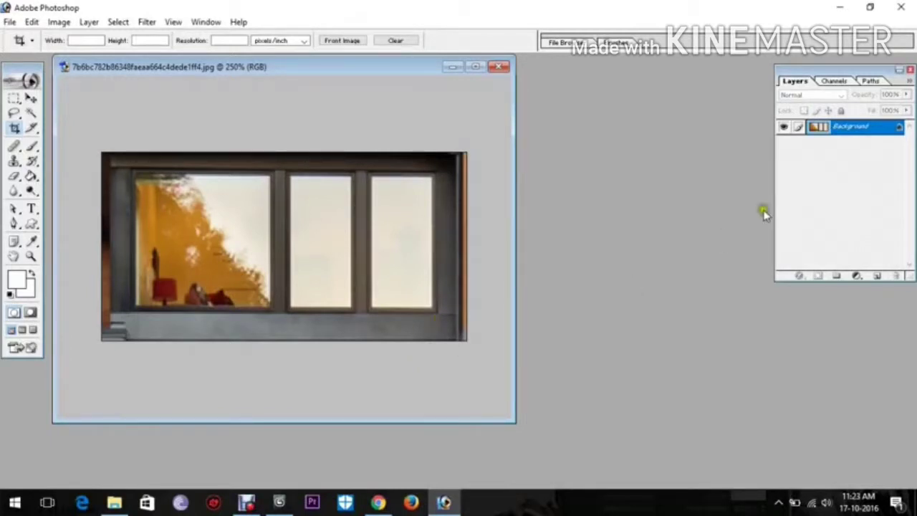
Convert the background to Layer 0 and scale it with Free Transform to about 107% so the window frame fills the canvas.
{"action": "double_click", "coordinate": [857, 133]}
{"action": "left_click", "coordinate": [548, 232]}
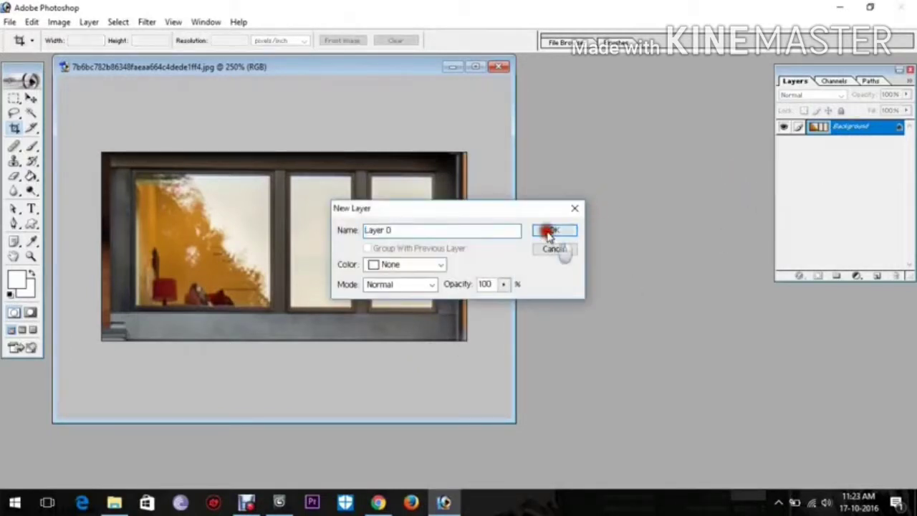
{"action": "key", "text": "ctrl+t"}
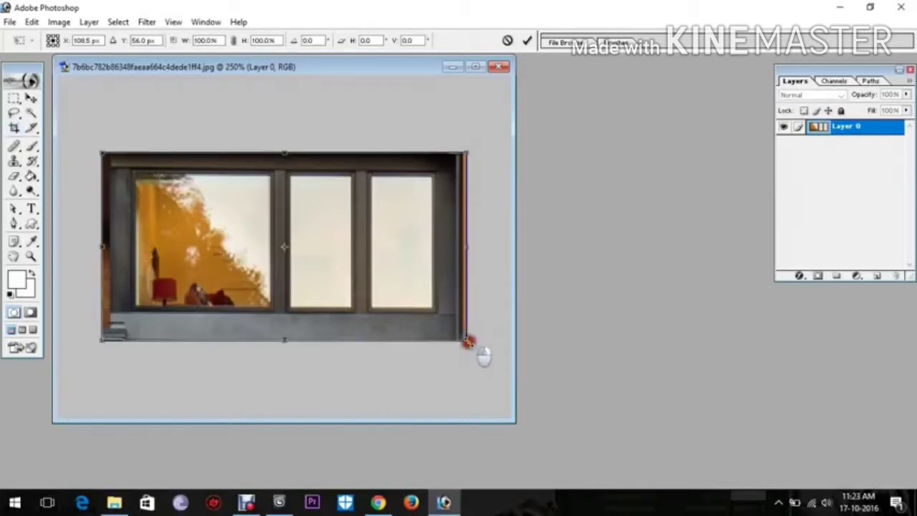
{"action": "left_click_drag", "start_coordinate": [468, 342], "coordinate": [478, 347]}
{"action": "left_click_drag", "start_coordinate": [100, 345], "coordinate": [83, 349]}
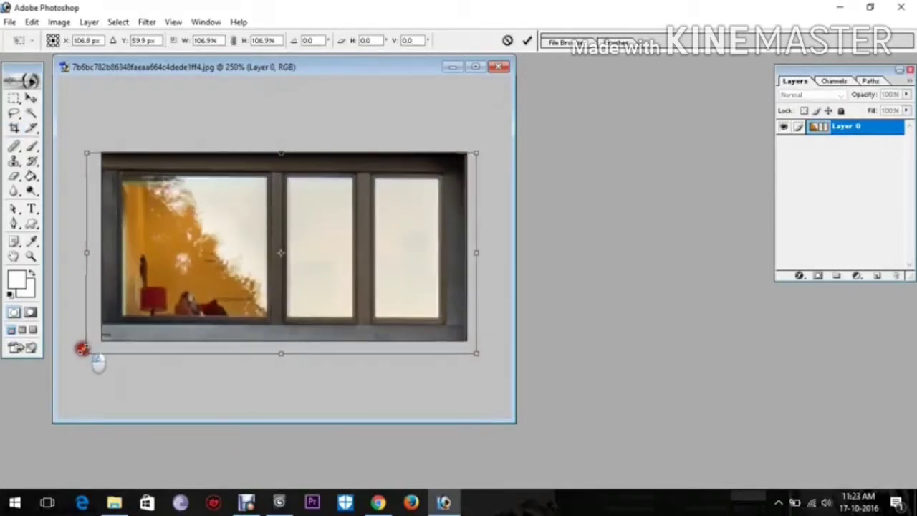
{"action": "double_click", "coordinate": [111, 188]}
{"action": "key", "text": "v"}
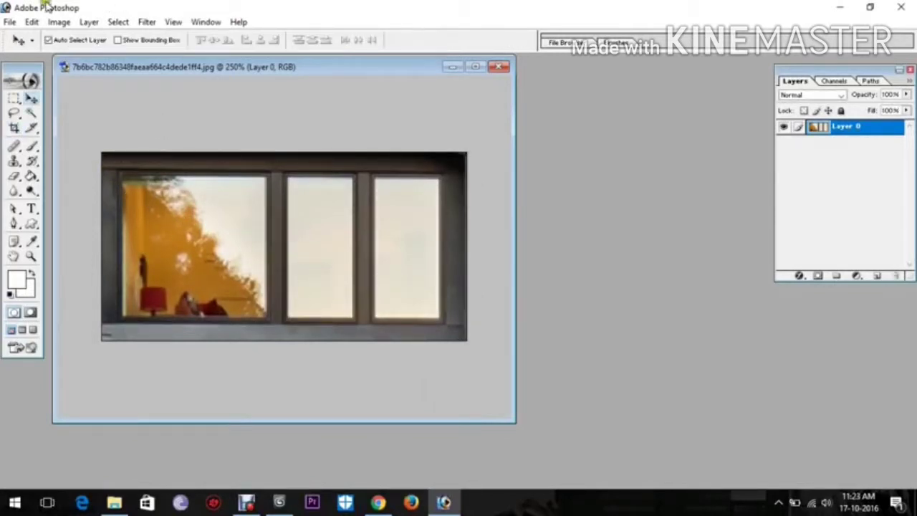
Slightly lower the three-pane window image's brightness and slightly raise its contrast with Brightness/Contrast.
{"action": "left_click", "coordinate": [59, 21]}
{"action": "left_click", "coordinate": [133, 56]}
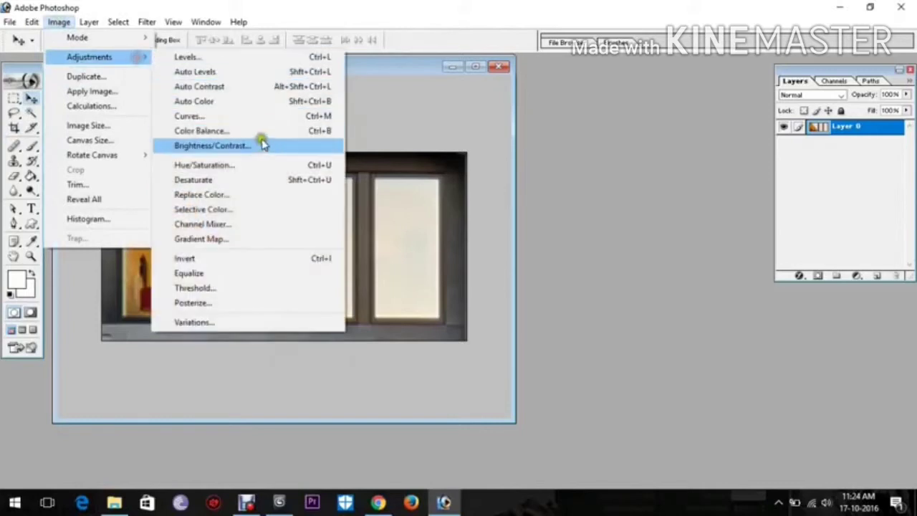
{"action": "left_click", "coordinate": [261, 145]}
{"action": "mouse_move", "coordinate": [568, 387]}
{"action": "left_mouse_down"}
{"action": "mouse_move", "coordinate": [580, 381]}
{"action": "mouse_move", "coordinate": [559, 383]}
{"action": "left_mouse_up"}
{"action": "mouse_move", "coordinate": [568, 416]}
{"action": "left_mouse_down"}
{"action": "mouse_move", "coordinate": [583, 415]}
{"action": "mouse_move", "coordinate": [573, 425]}
{"action": "mouse_move", "coordinate": [571, 417]}
{"action": "left_mouse_up"}
{"action": "left_click", "coordinate": [654, 371]}
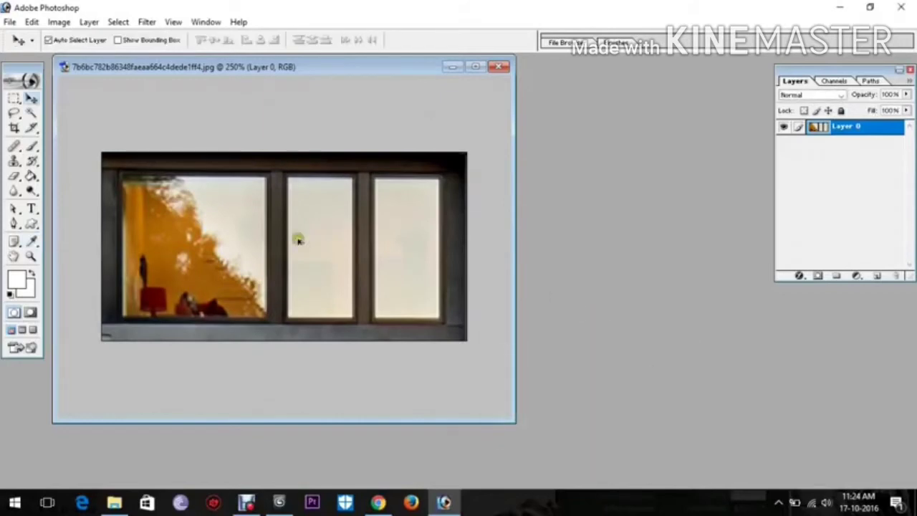
Save the three-pane window image in New folder as a JPEG copy named window 4 texture.
{"action": "key", "text": "ctrl+shift+s"}
{"action": "left_click", "coordinate": [286, 322]}
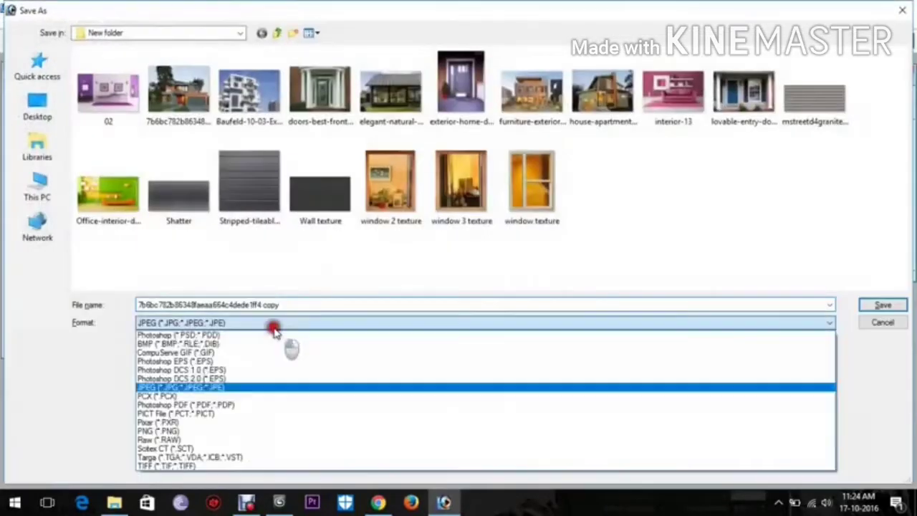
{"action": "left_click", "coordinate": [232, 387]}
{"action": "left_click", "coordinate": [442, 220]}
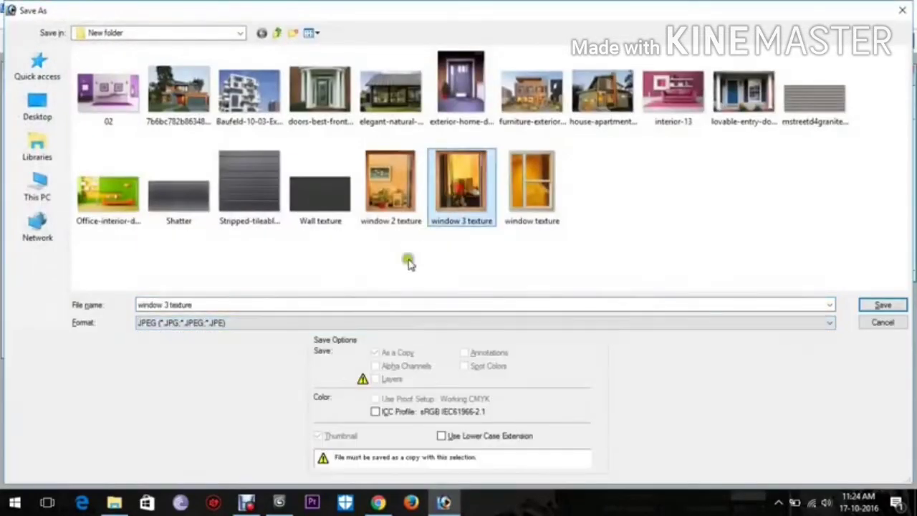
{"action": "triple_click", "coordinate": [164, 305]}
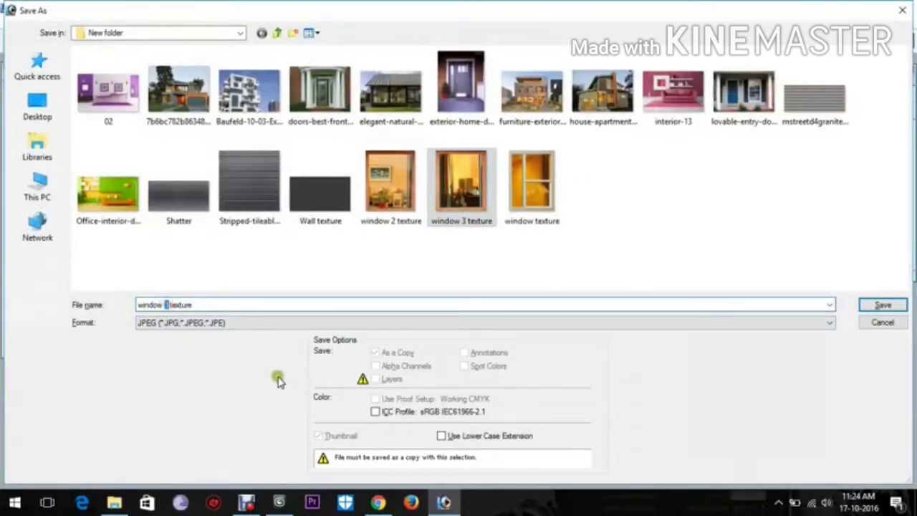
{"action": "type", "text": "44"}
{"action": "key", "text": "BackSpace"}
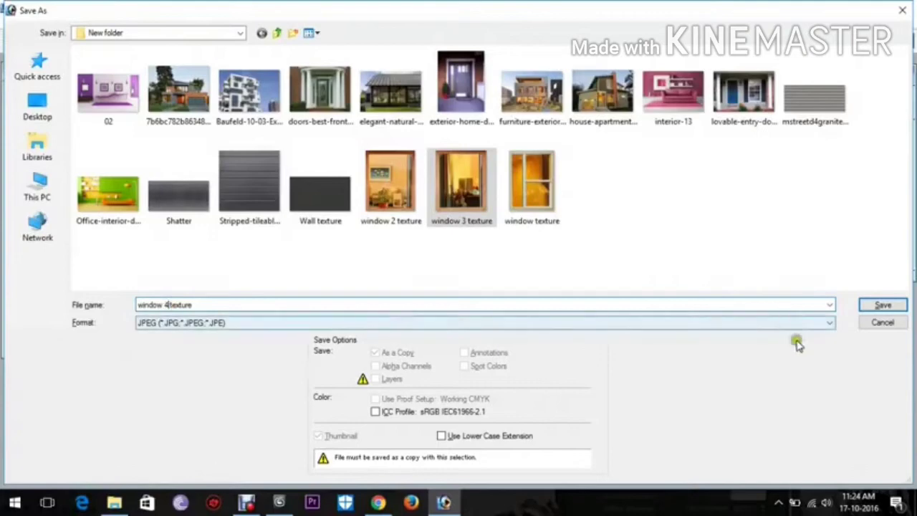
{"action": "left_click", "coordinate": [882, 305]}
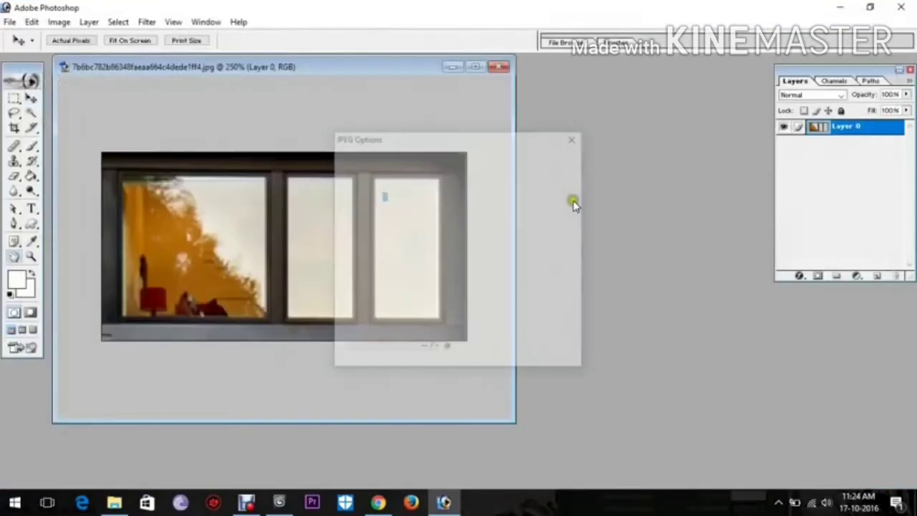
{"action": "left_click", "coordinate": [544, 159]}
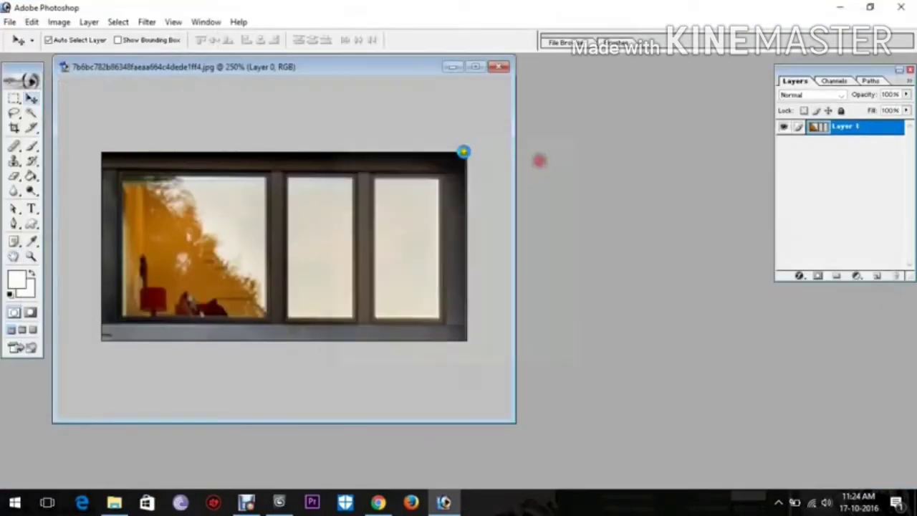
Keep the house photo open by cancelling its closing, and restore it to its full uncropped state.
{"action": "left_click", "coordinate": [499, 69]}
{"action": "left_click", "coordinate": [514, 200]}
{"action": "right_click", "coordinate": [363, 184]}
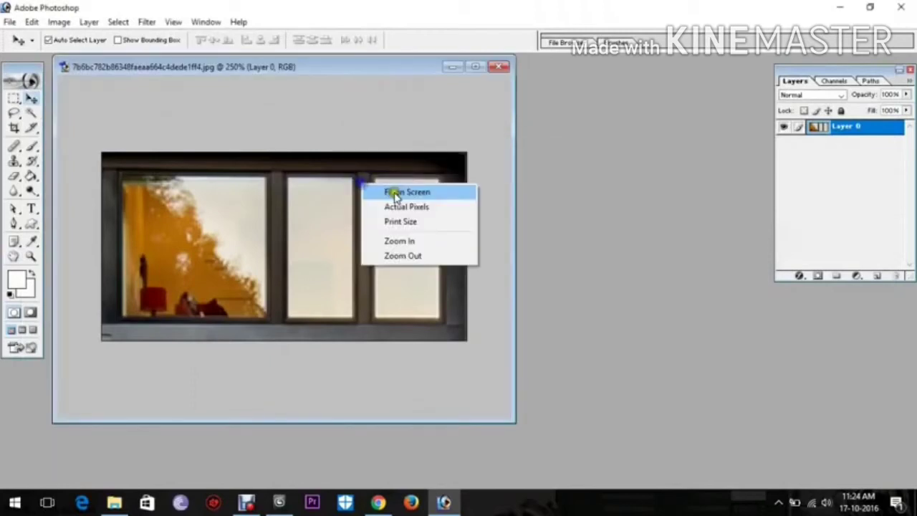
{"action": "left_click", "coordinate": [396, 195]}
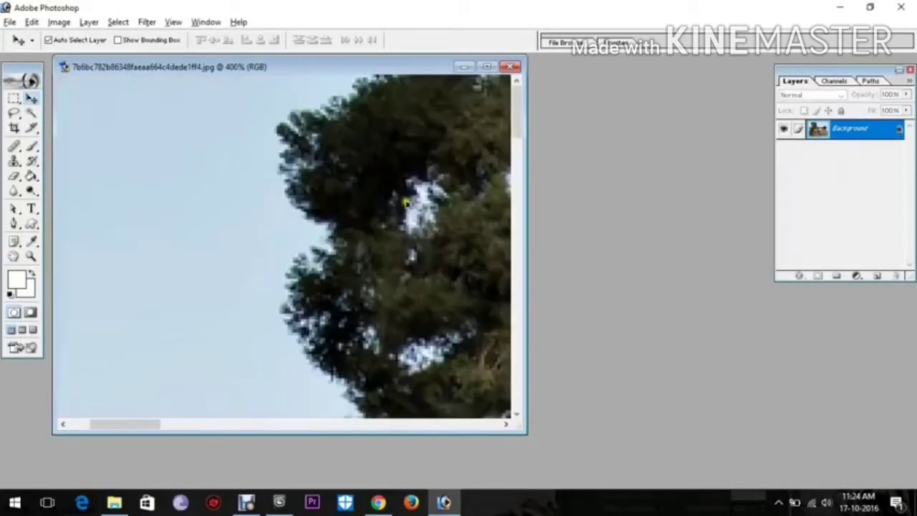
Crop the house photo to the narrow right-hand section of the ground-floor window, including its small upper pane and dark frame.
{"action": "right_click", "coordinate": [350, 192]}
{"action": "left_click", "coordinate": [361, 198]}
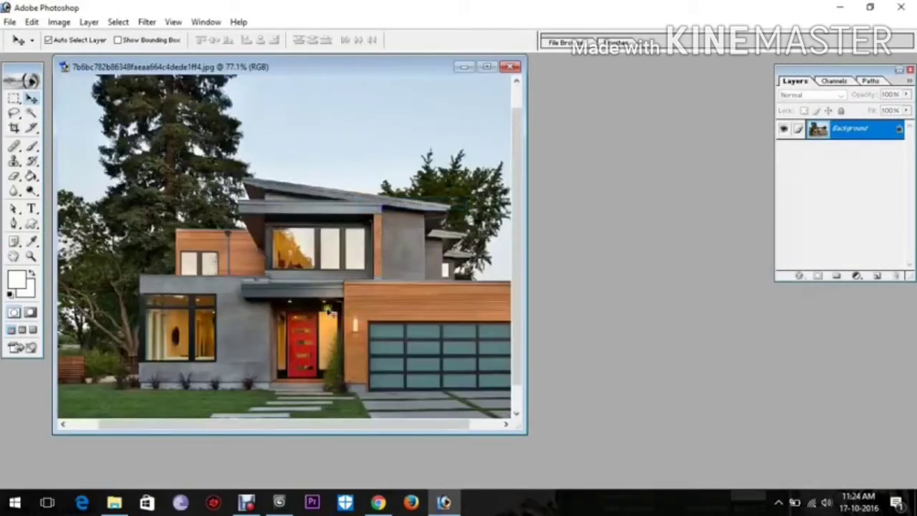
{"action": "left_click_drag", "start_coordinate": [155, 274], "coordinate": [255, 375], "text": "ctrl"}
{"action": "left_click_drag", "start_coordinate": [318, 367], "coordinate": [382, 376]}
{"action": "left_click", "coordinate": [13, 129]}
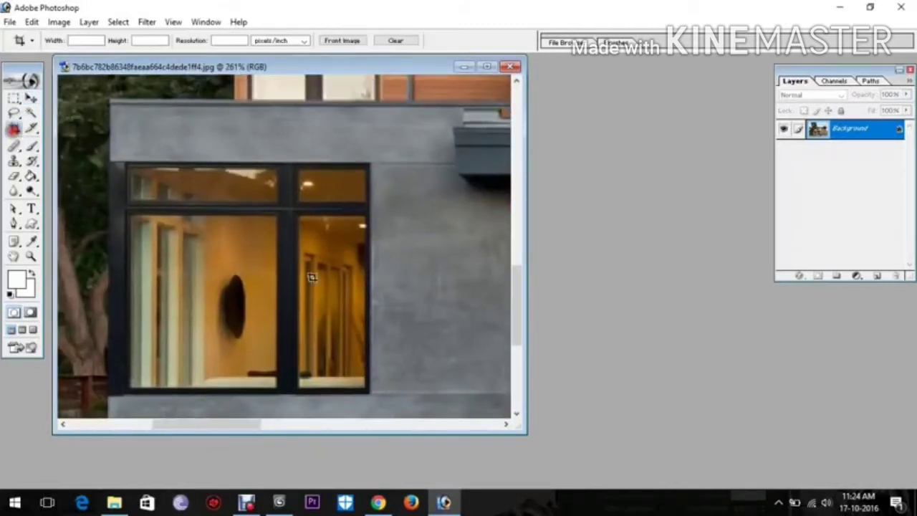
{"action": "left_click_drag", "start_coordinate": [288, 167], "coordinate": [367, 391]}
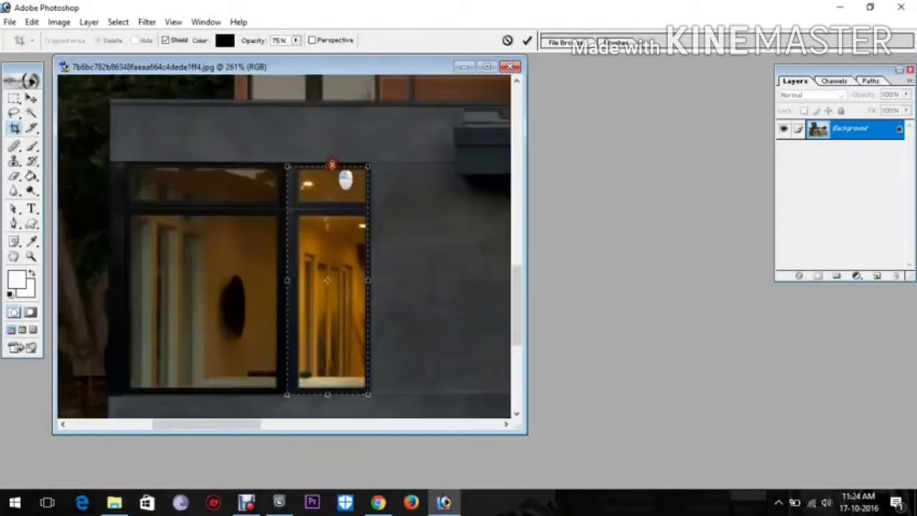
{"action": "left_click_drag", "start_coordinate": [365, 264], "coordinate": [367, 266]}
{"action": "double_click", "coordinate": [288, 278]}
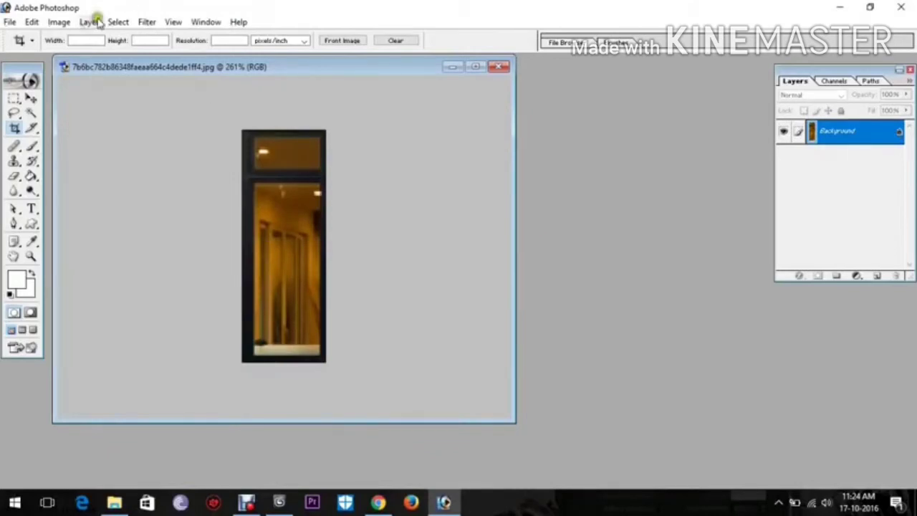
Raise the cropped narrow window's brightness to about +9 and its contrast to +10 with Brightness/Contrast.
{"action": "left_click", "coordinate": [59, 21]}
{"action": "mouse_move", "coordinate": [84, 57]}
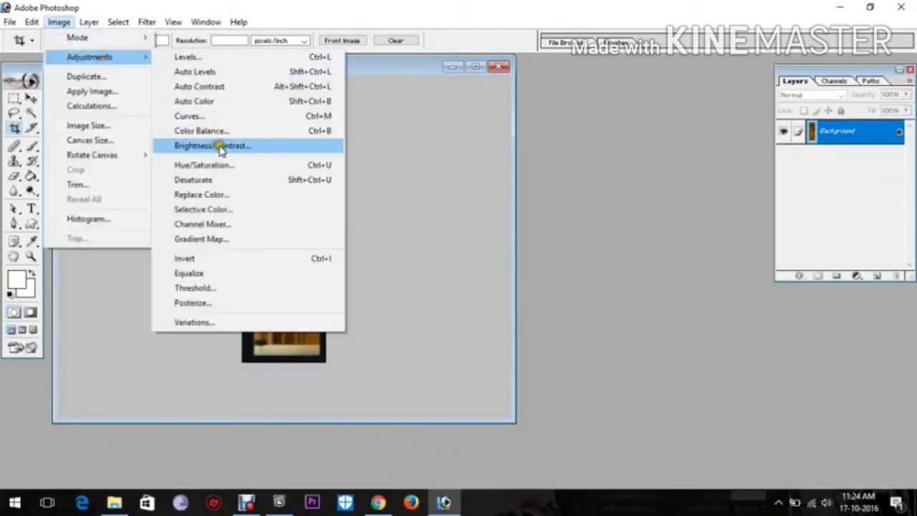
{"action": "left_click", "coordinate": [220, 146]}
{"action": "left_click_drag", "start_coordinate": [569, 417], "coordinate": [576, 420]}
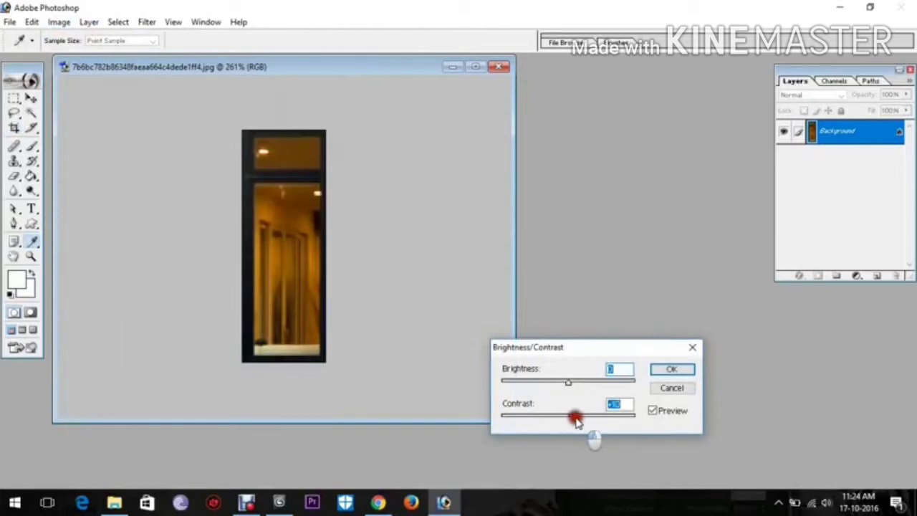
{"action": "left_click_drag", "start_coordinate": [568, 383], "coordinate": [575, 385]}
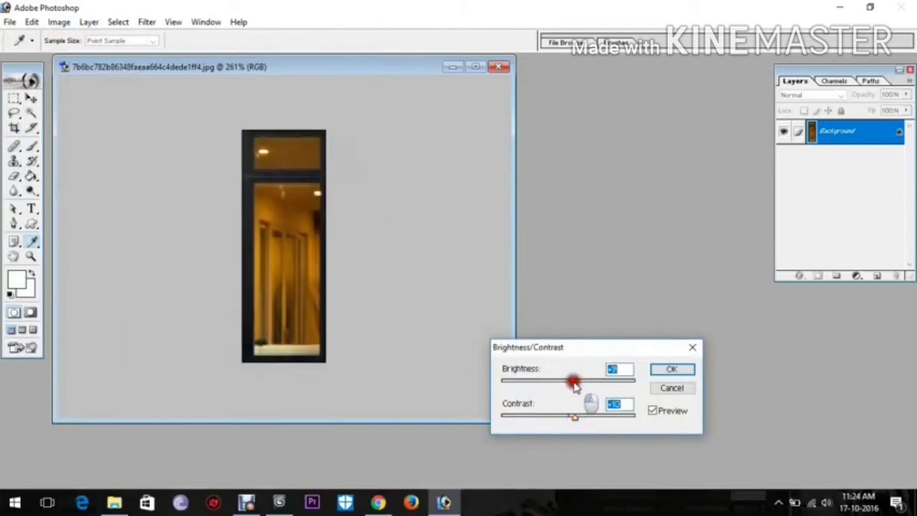
{"action": "left_click", "coordinate": [661, 369]}
{"action": "key", "text": "c"}
Save the narrow window image in New folder as a High-quality JPEG copy, adapting the name window 3 texture with a new number.
{"action": "key", "text": "ctrl+shift+s"}
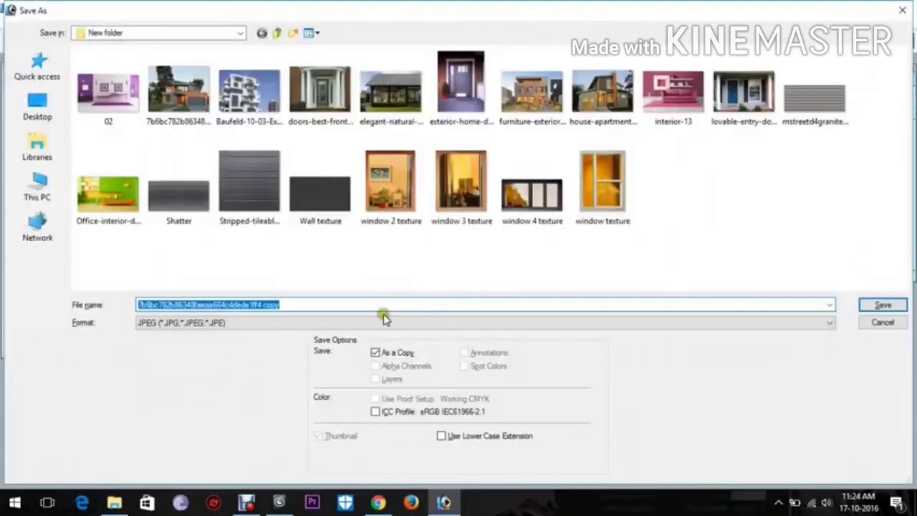
{"action": "left_click", "coordinate": [318, 323]}
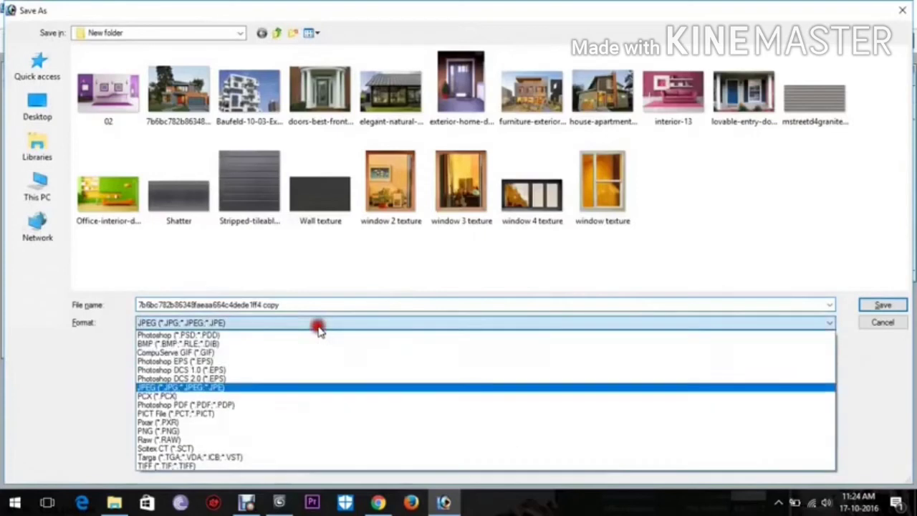
{"action": "left_click", "coordinate": [241, 387]}
{"action": "left_click", "coordinate": [465, 192]}
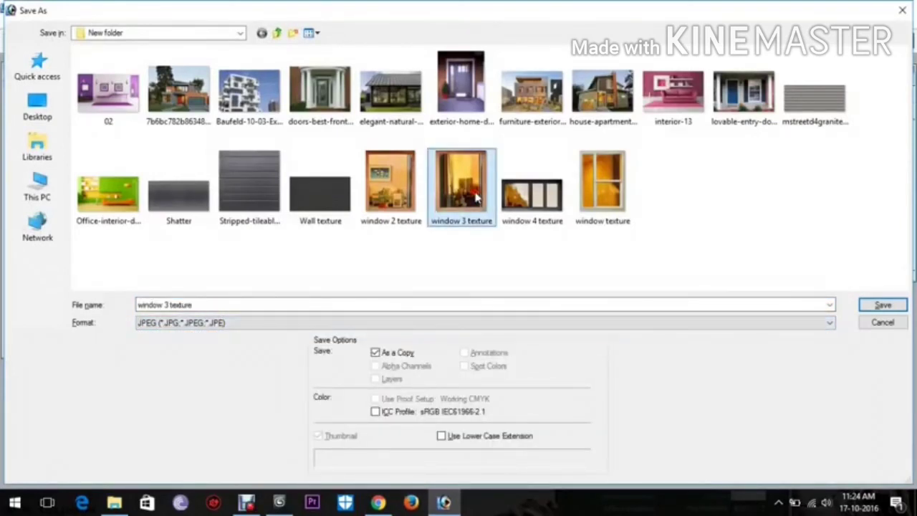
{"action": "left_click", "coordinate": [165, 304]}
{"action": "double_click", "coordinate": [165, 305]}
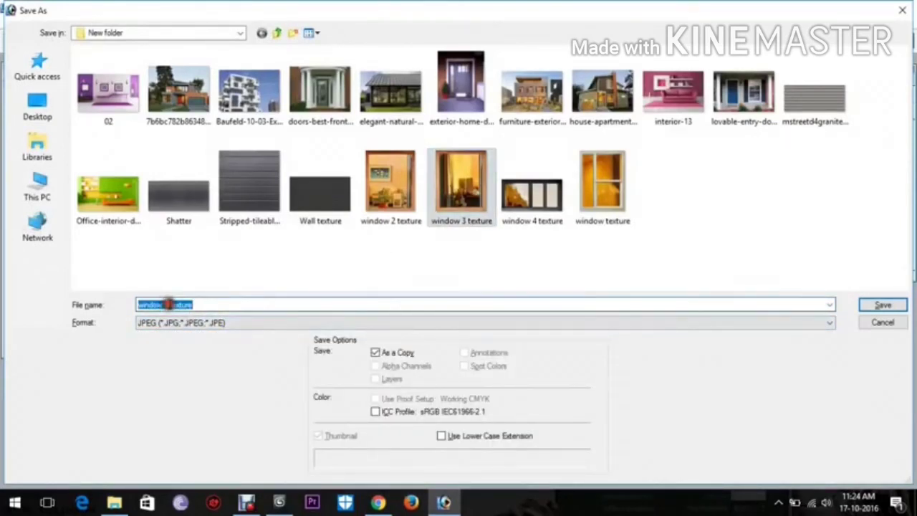
{"action": "left_click", "coordinate": [166, 304]}
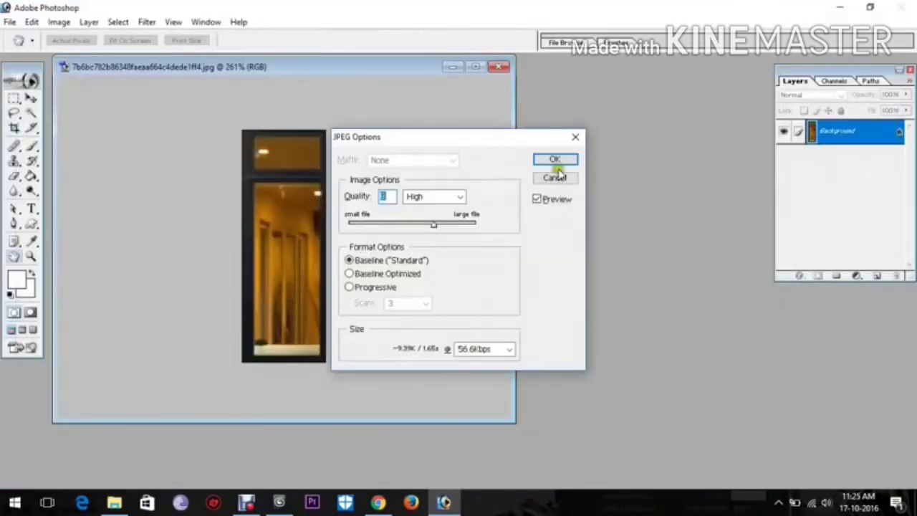
{"action": "left_click", "coordinate": [559, 165]}
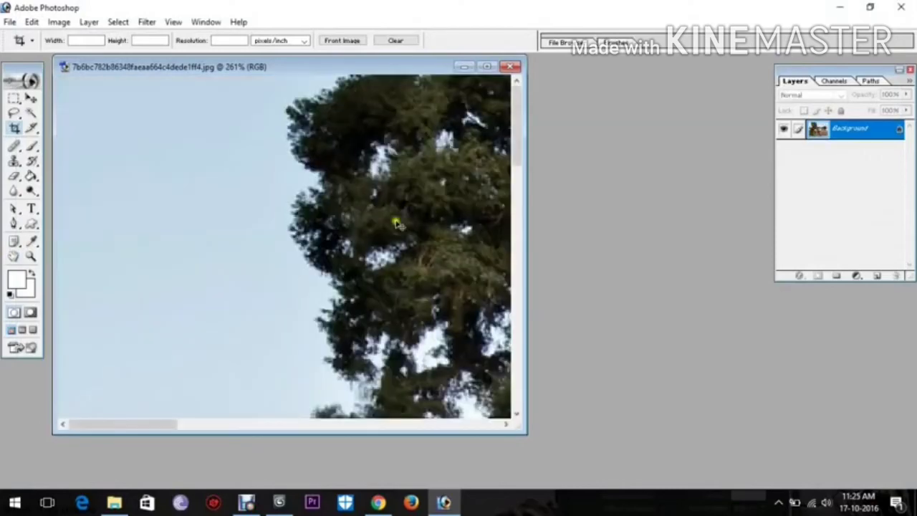
Return to the full uncropped house photo and fit it on screen for another texture crop.
{"action": "right_click", "coordinate": [326, 234]}
{"action": "left_click", "coordinate": [326, 235]}
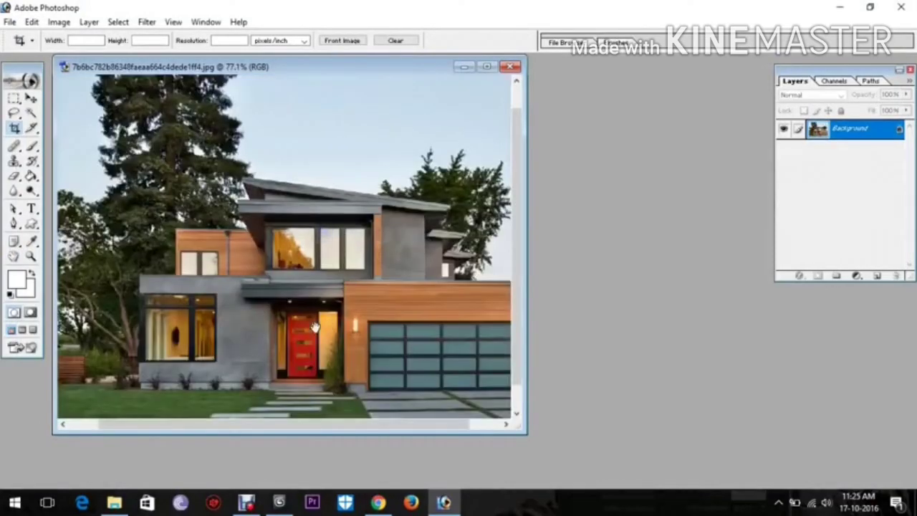